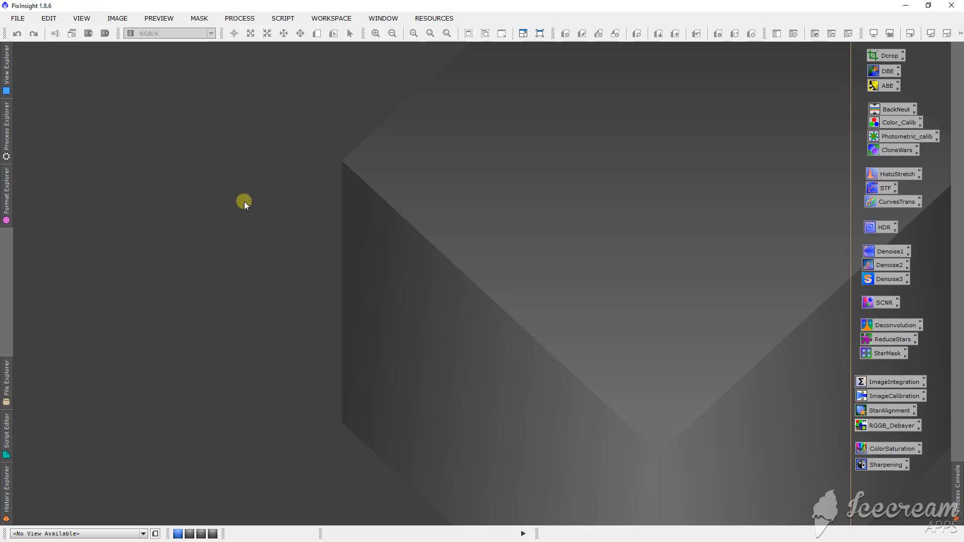
left_click(18, 18)
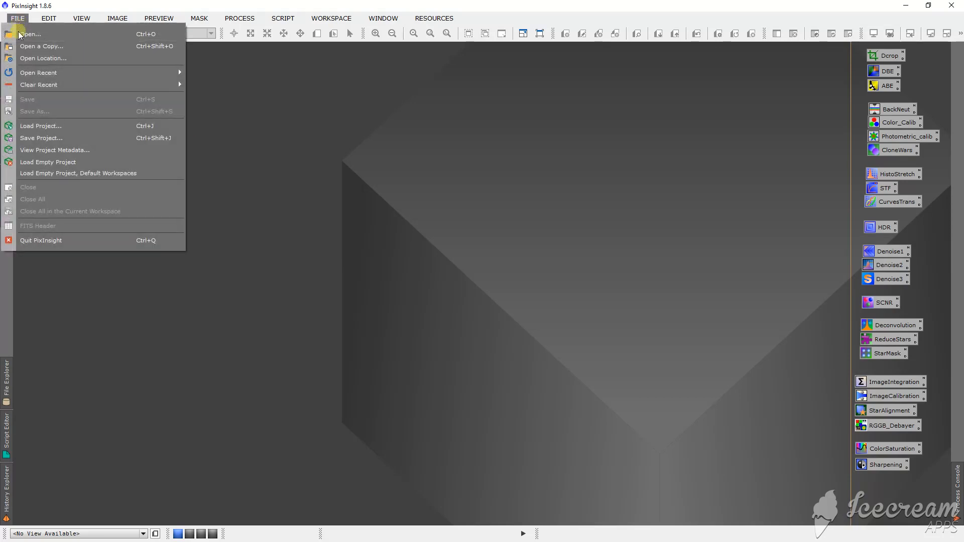
left_click(348, 144)
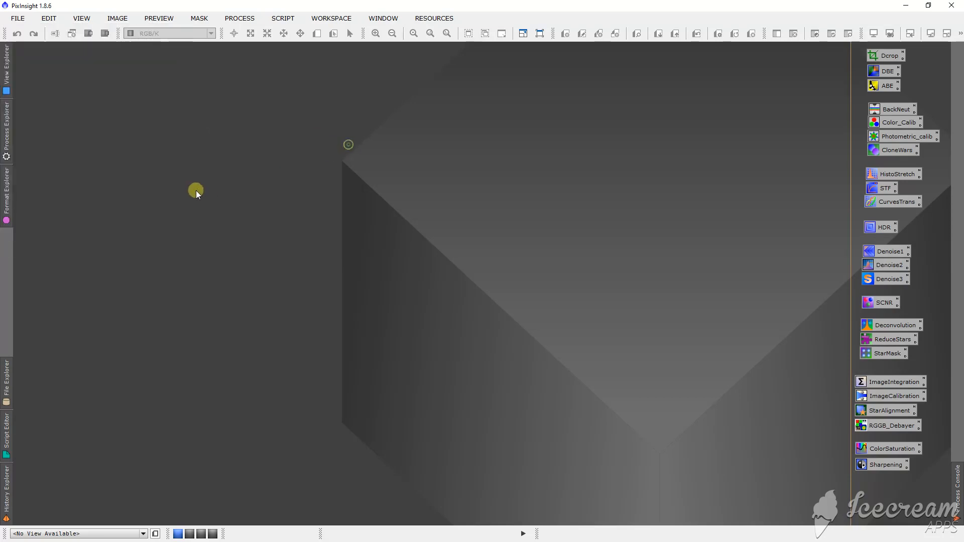
double_click(195, 191)
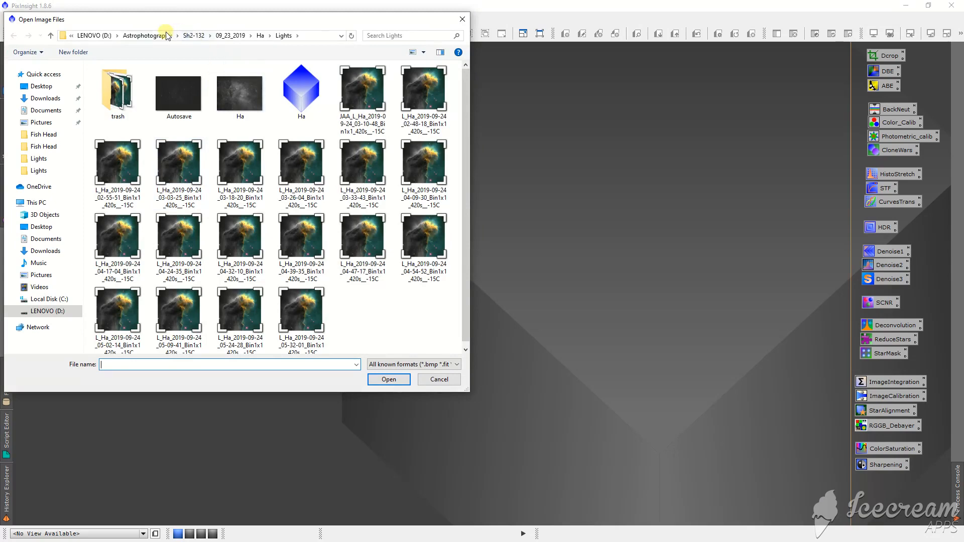
left_click(149, 36)
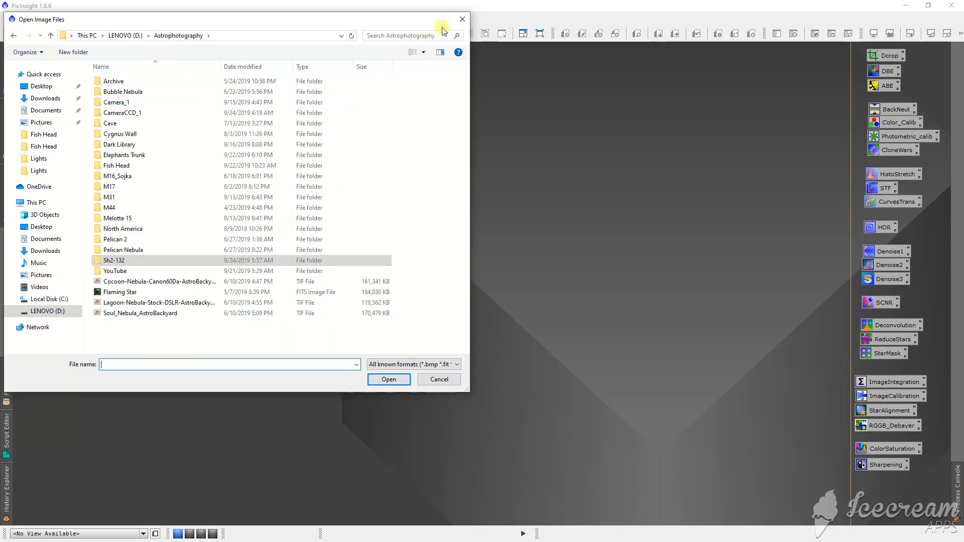
left_click(462, 19)
Open the Ha image from the Astrophotography folder's Fish Head > Ha > 09_19_2019 subfolder.
left_click(18, 18)
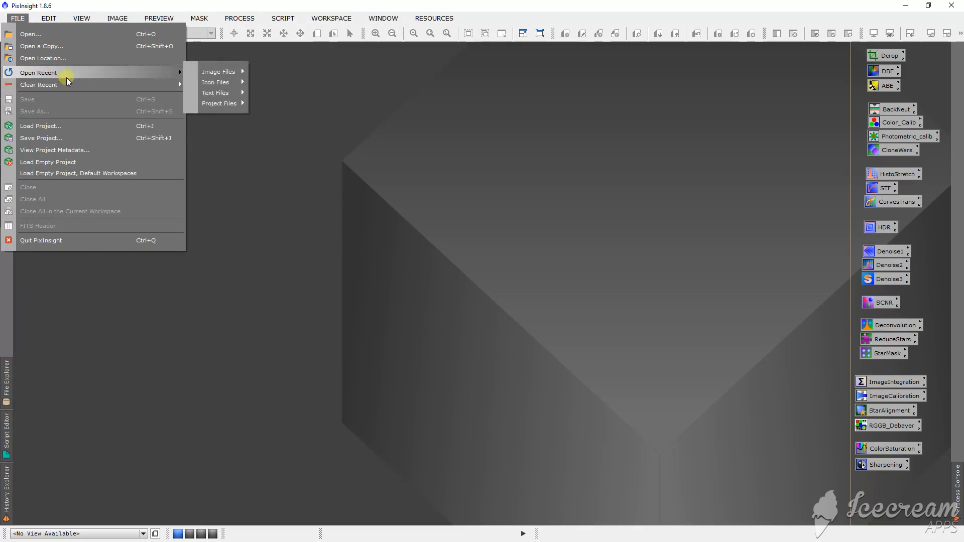
left_click(69, 36)
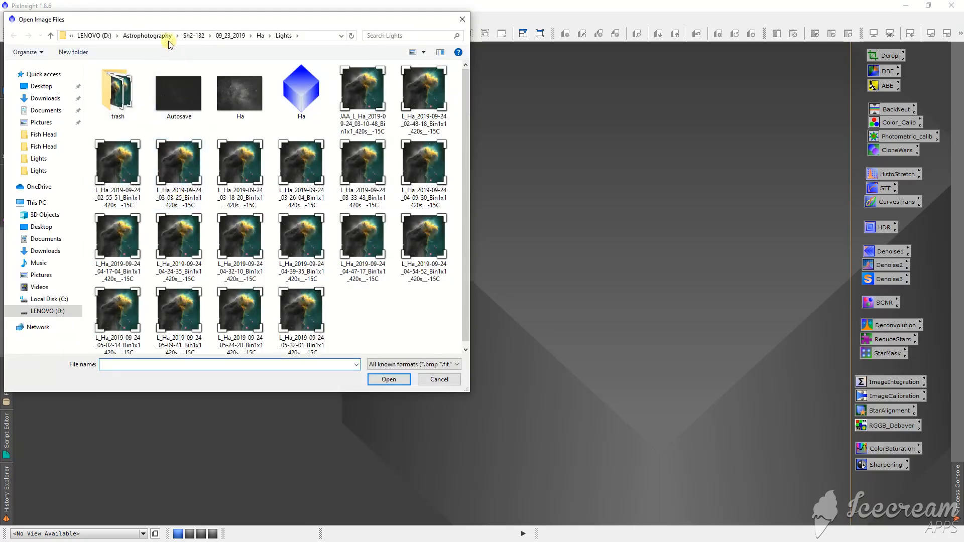
left_click(163, 36)
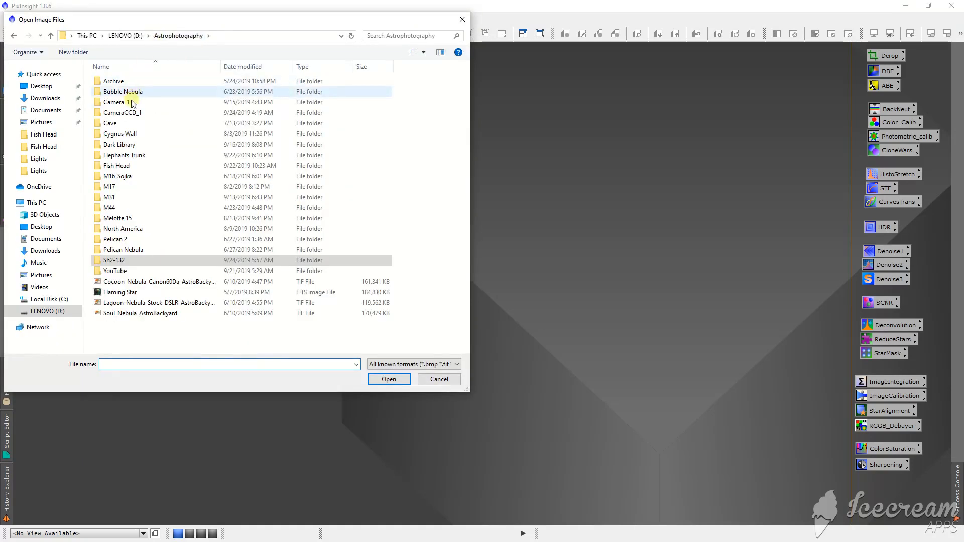
double_click(119, 166)
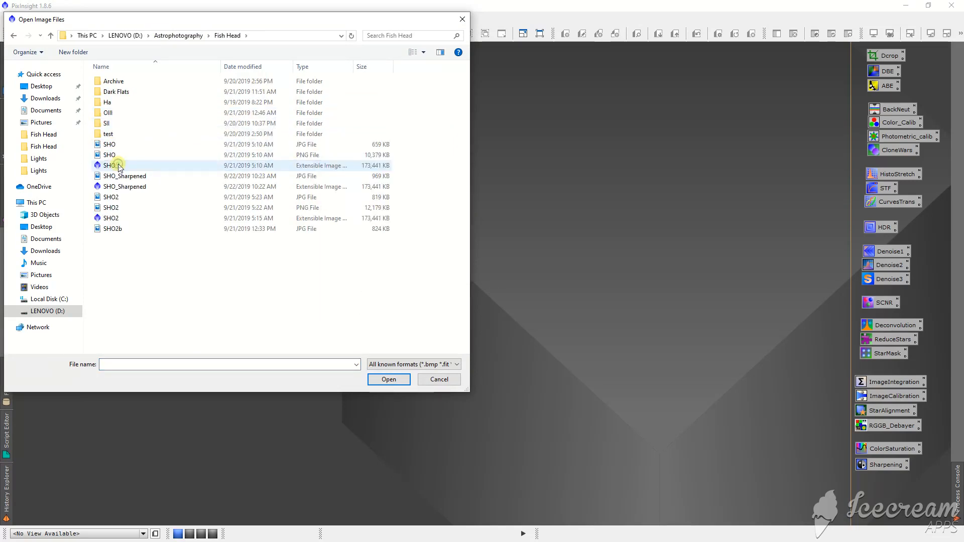
left_click(119, 103)
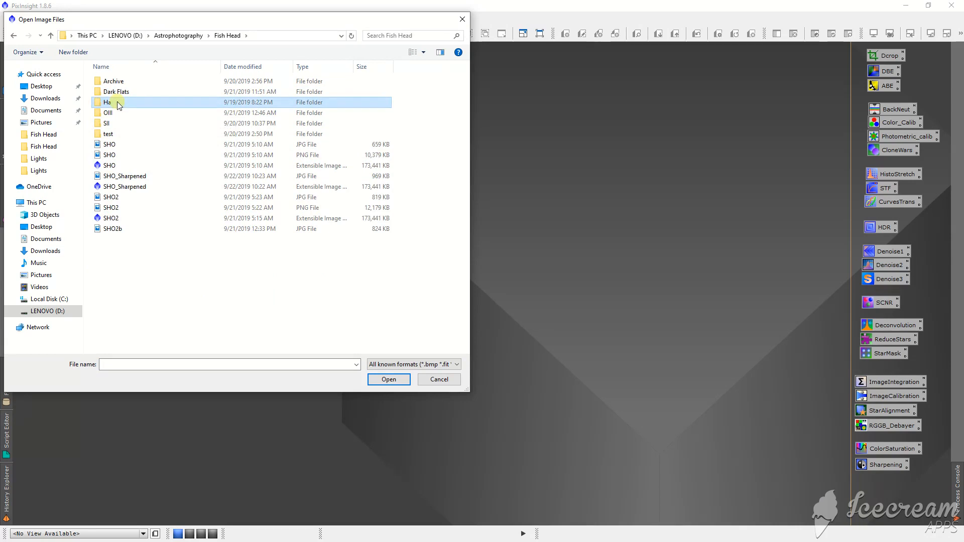
double_click(119, 103)
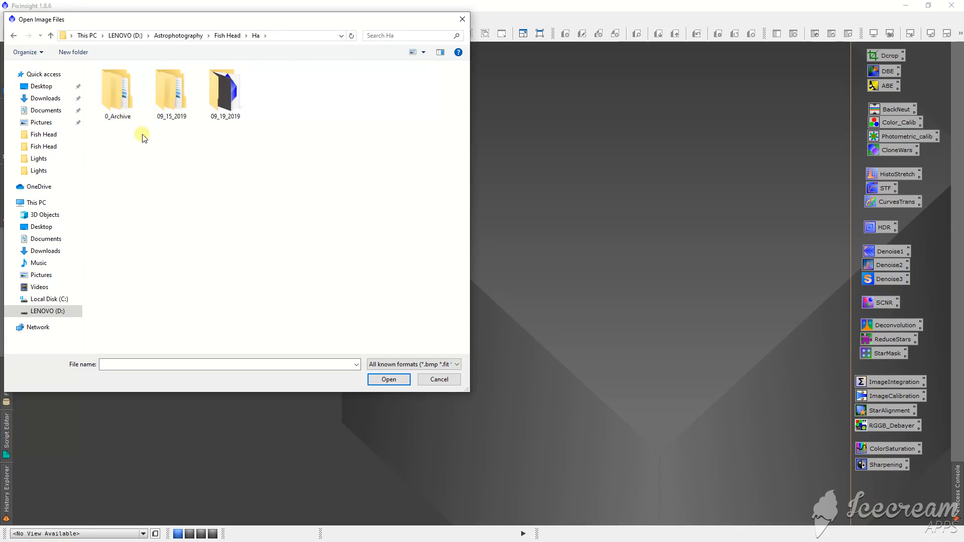
double_click(224, 104)
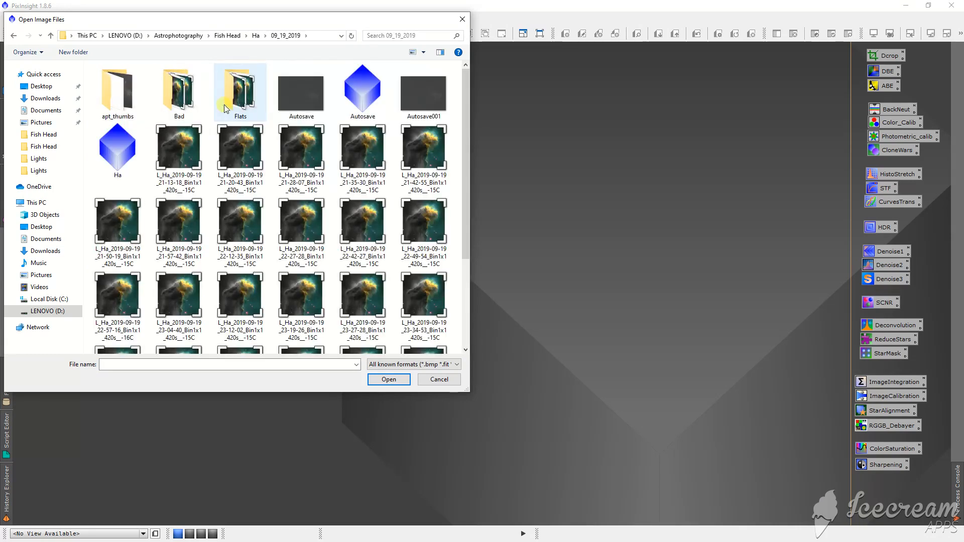
left_click(124, 152)
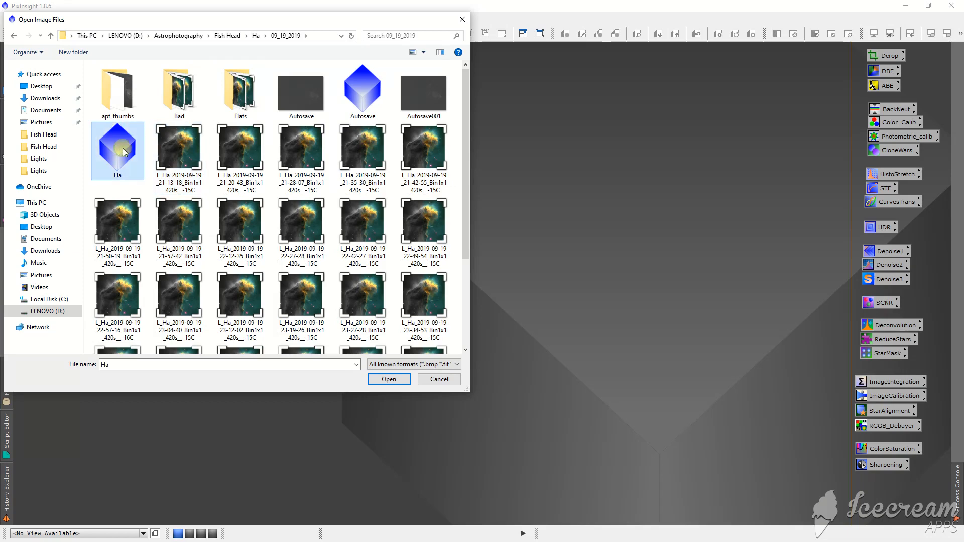
double_click(123, 149)
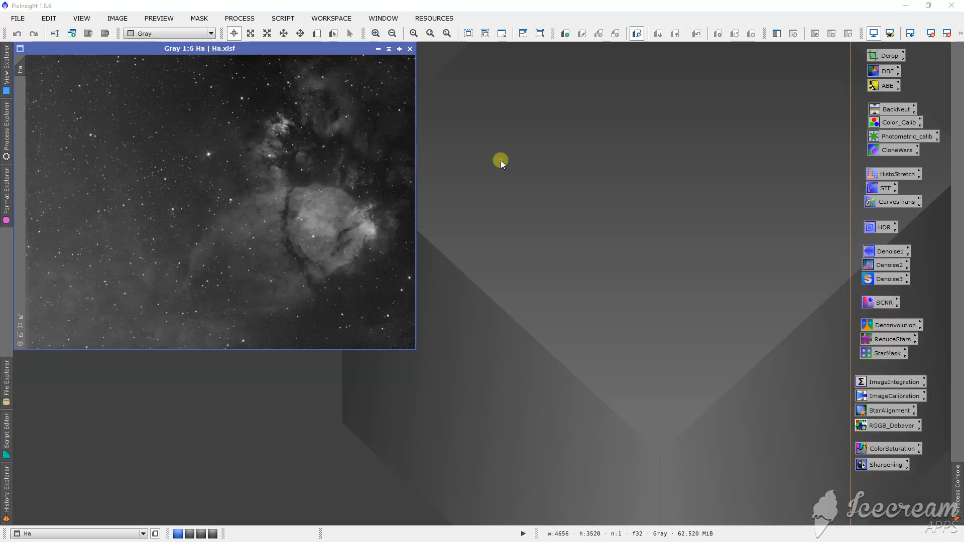
Open the OIII image from the Fish Head > OIII > 09_20_2019 folder.
key("ctrl+o")
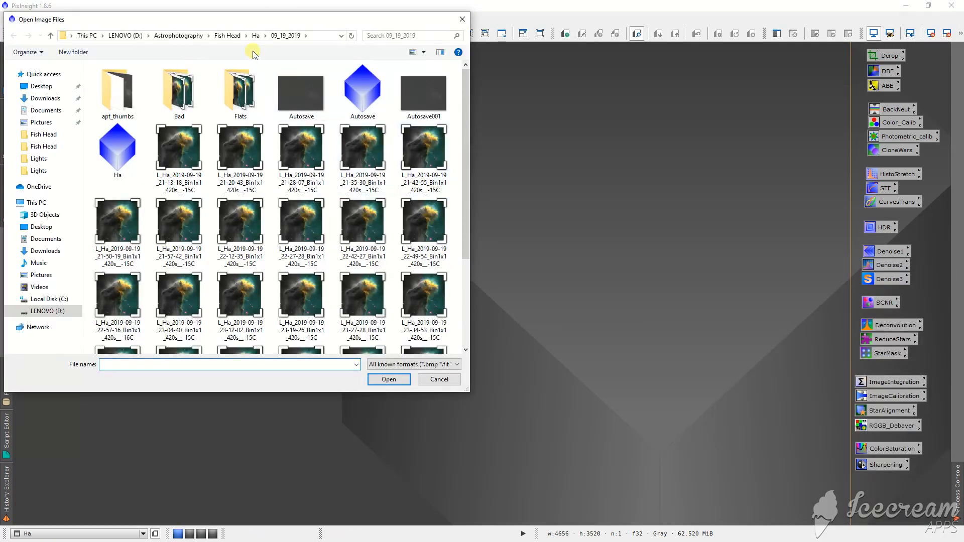
left_click(227, 35)
double_click(115, 117)
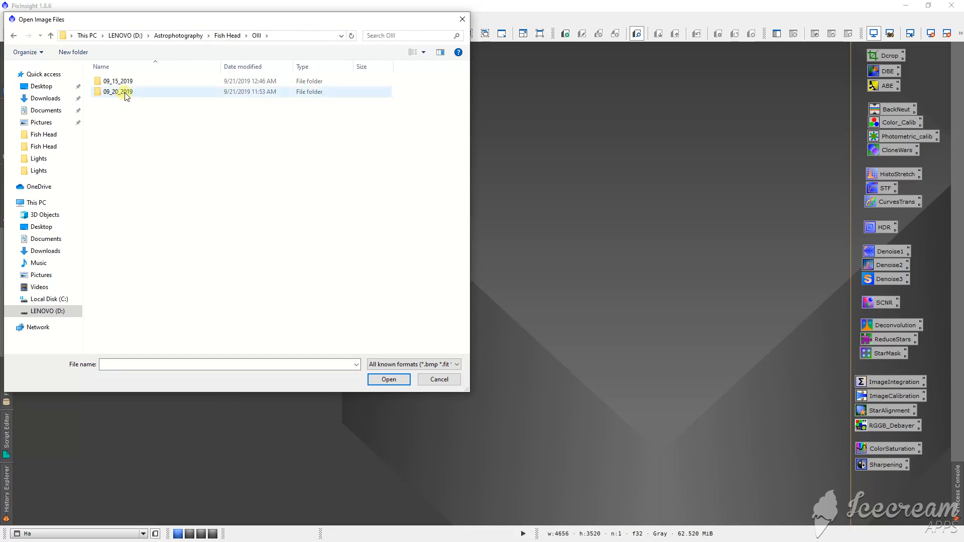
double_click(121, 92)
left_click(382, 167)
double_click(383, 167)
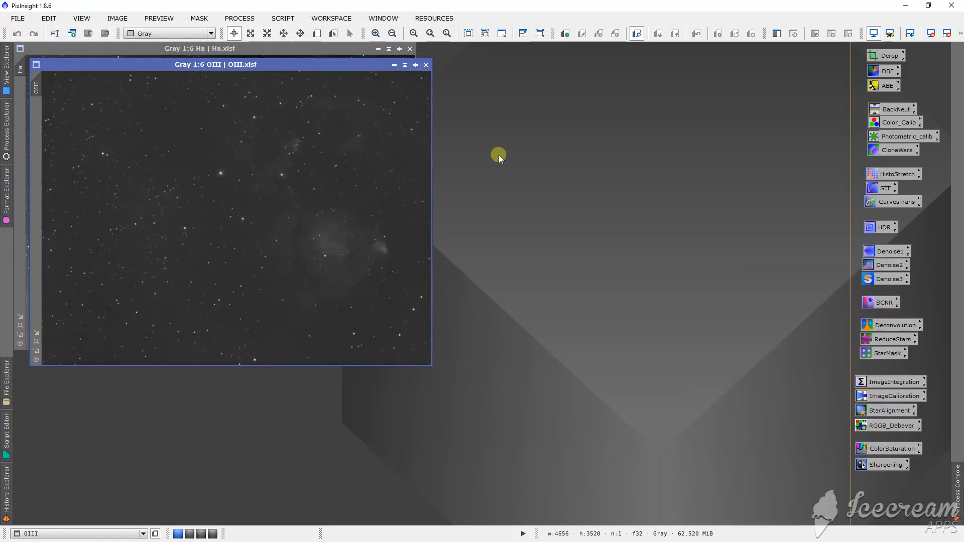
Open the SII image from the Fish Head > SII > 09_20_2019 folder.
key("ctrl+o")
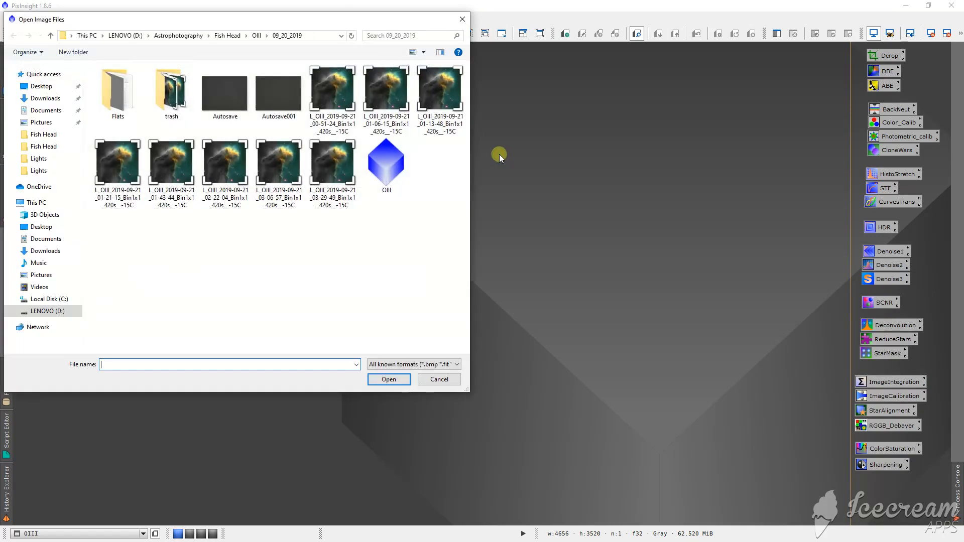
left_click(227, 35)
double_click(112, 122)
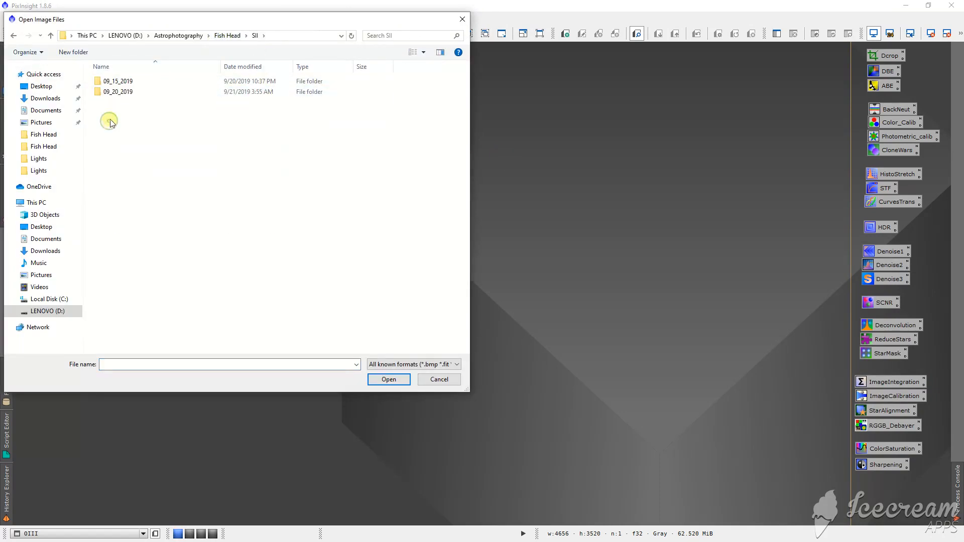
double_click(120, 92)
double_click(357, 316)
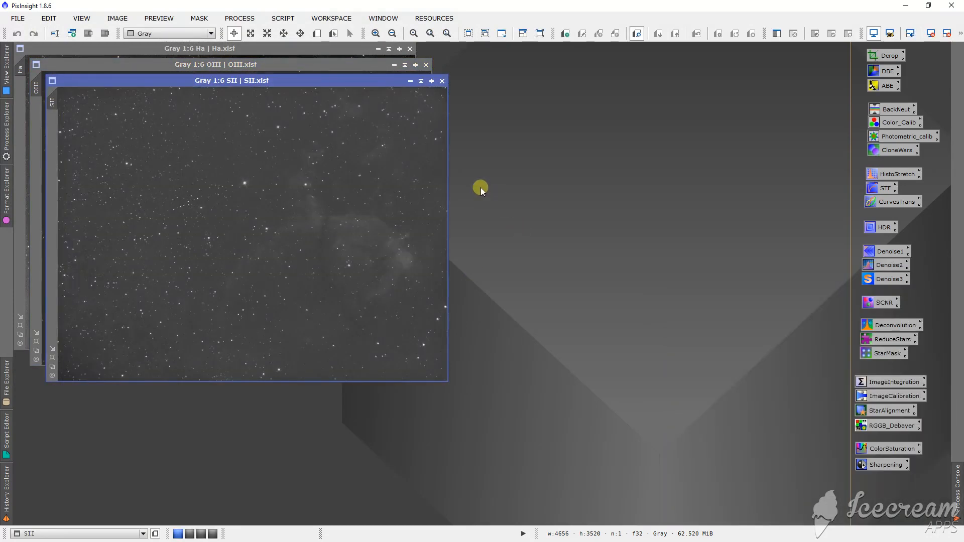
Spread out the image windows with SII beside Ha and OIII below them, and bring Ha to the front.
left_click_drag(244, 81, 592, 50)
left_click_drag(341, 68, 573, 193)
left_click(331, 49)
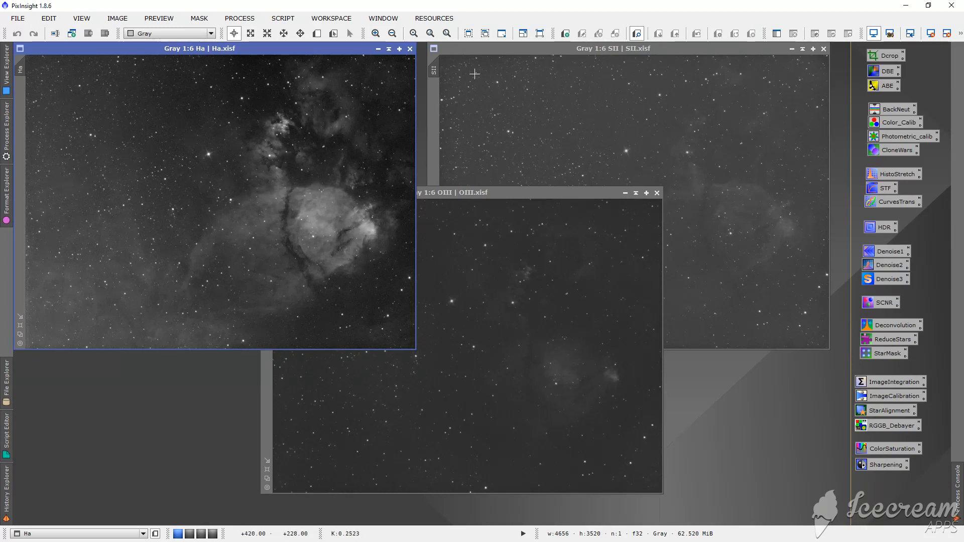
Open HistogramTransformation for the SII image, with active-view tracking and the real-time preview turned on.
left_click(475, 50)
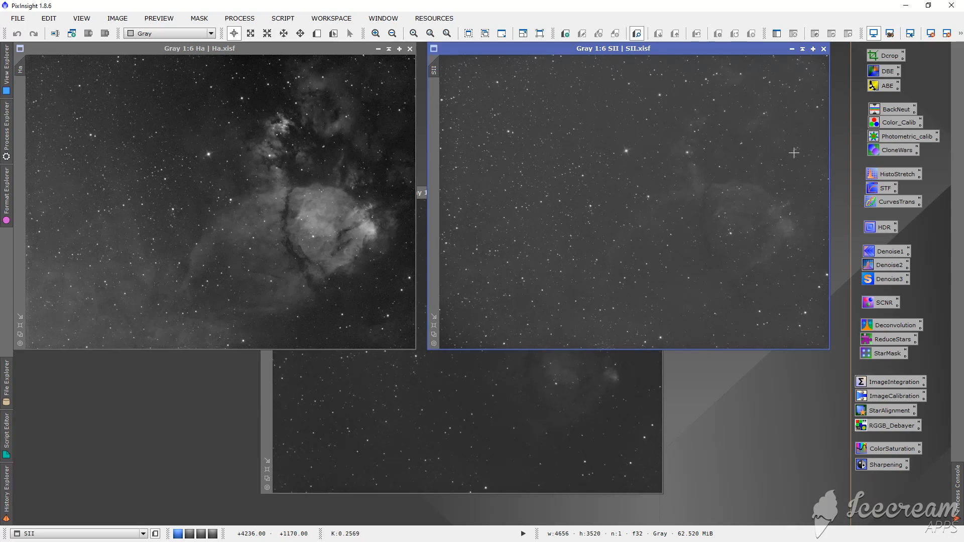
double_click(886, 179)
left_click_drag(640, 132, 306, 61)
left_click(486, 46)
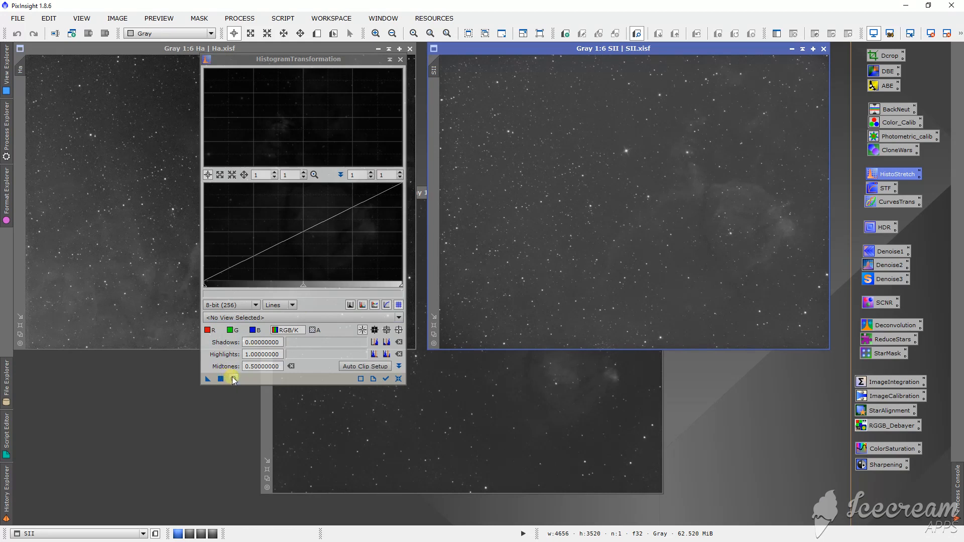
left_click(384, 379)
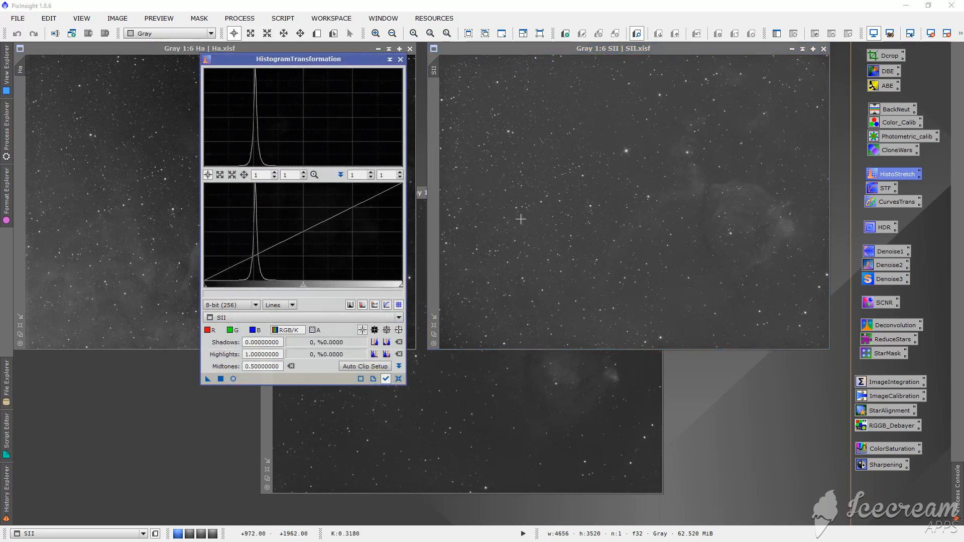
left_click(233, 379)
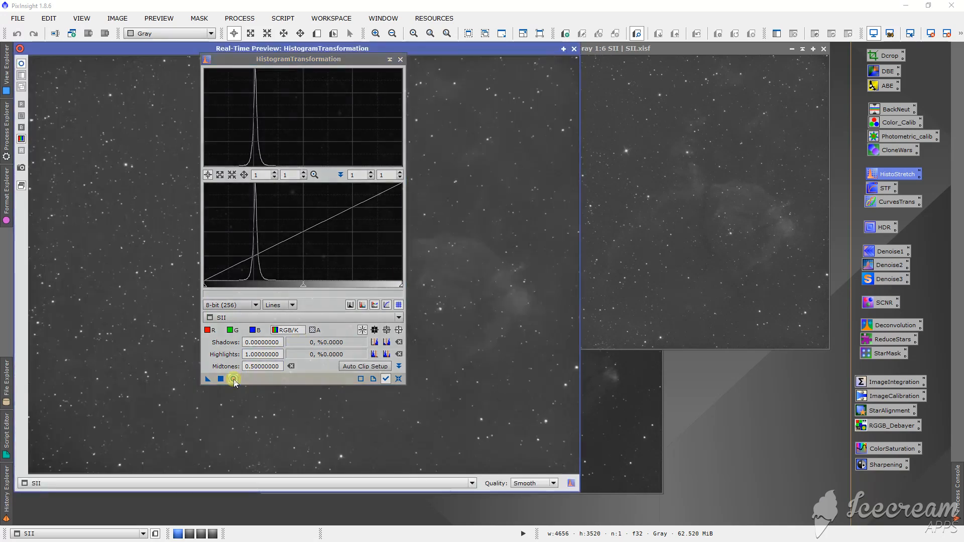
Raise the shadows clipping point to about 0.0987, close the real-time preview, and apply the histogram transformation to SII.
left_click_drag(283, 65, 669, 88)
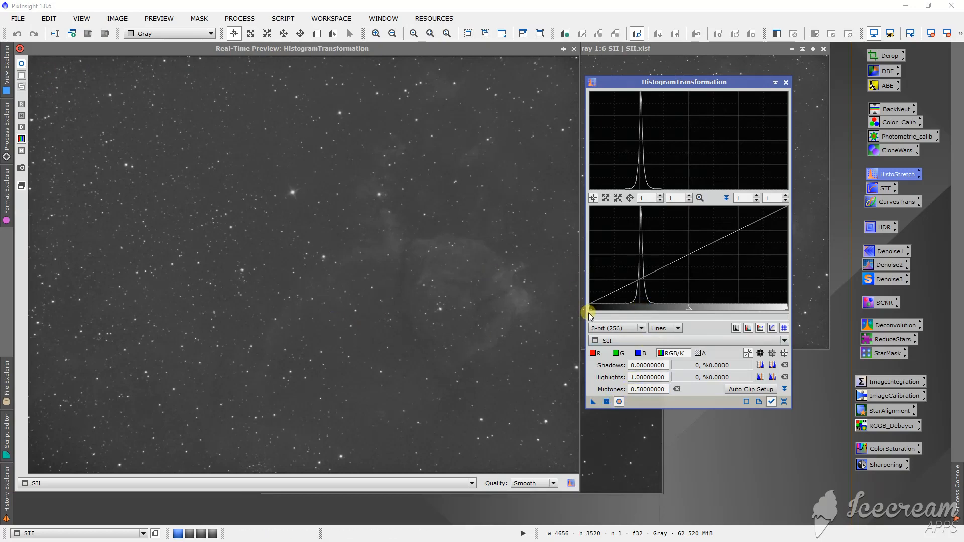
left_click_drag(590, 308, 614, 311)
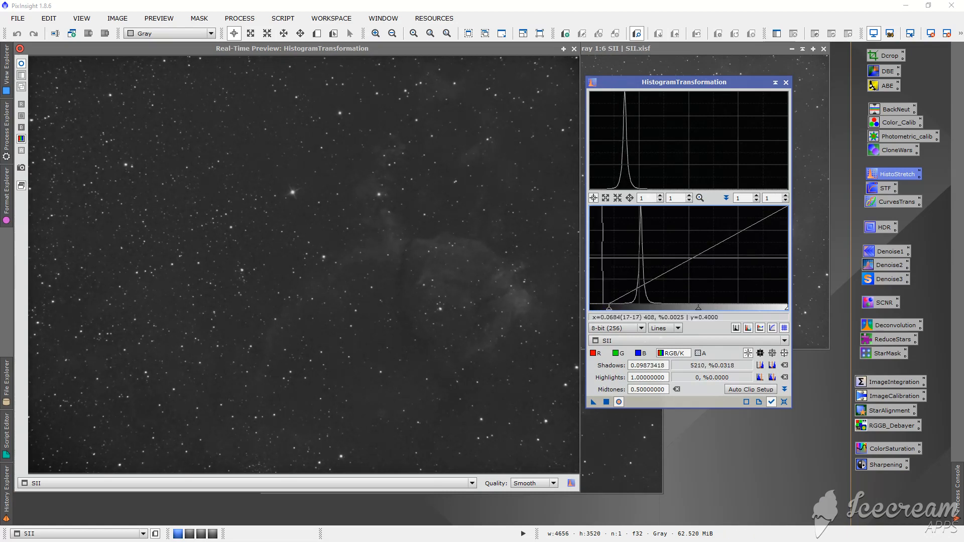
left_click(574, 49)
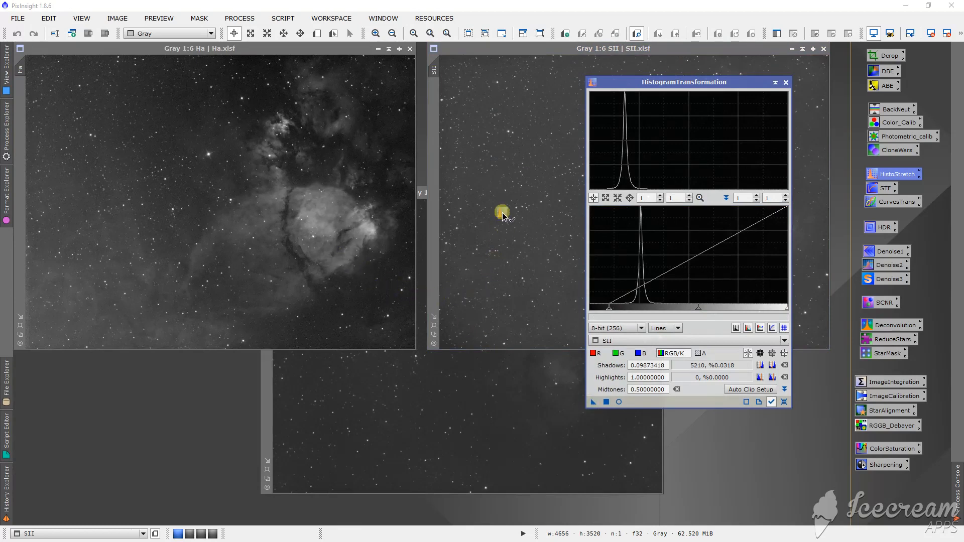
left_click_drag(527, 162, 528, 160)
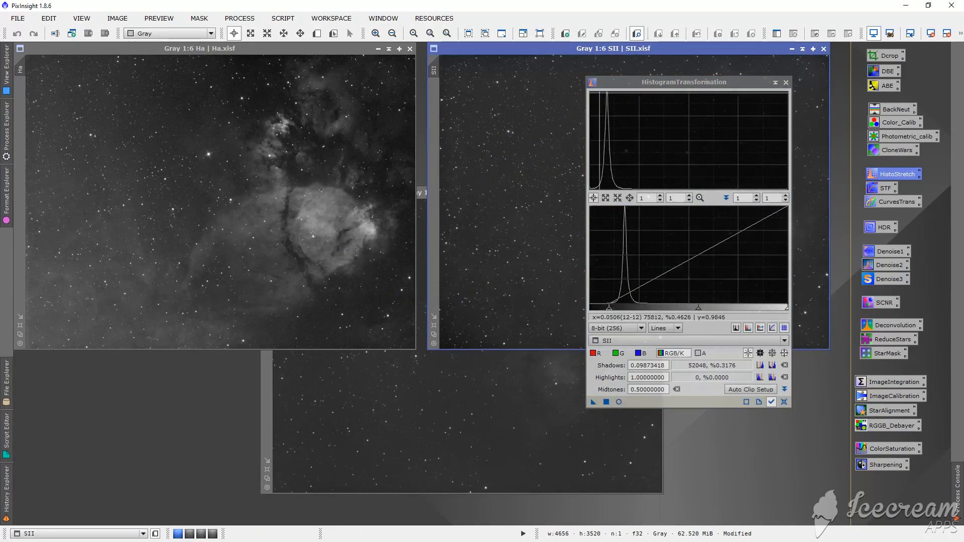
Compare the SII image before and after the transformation by undoing and redoing it.
left_click_drag(609, 82, 189, 63)
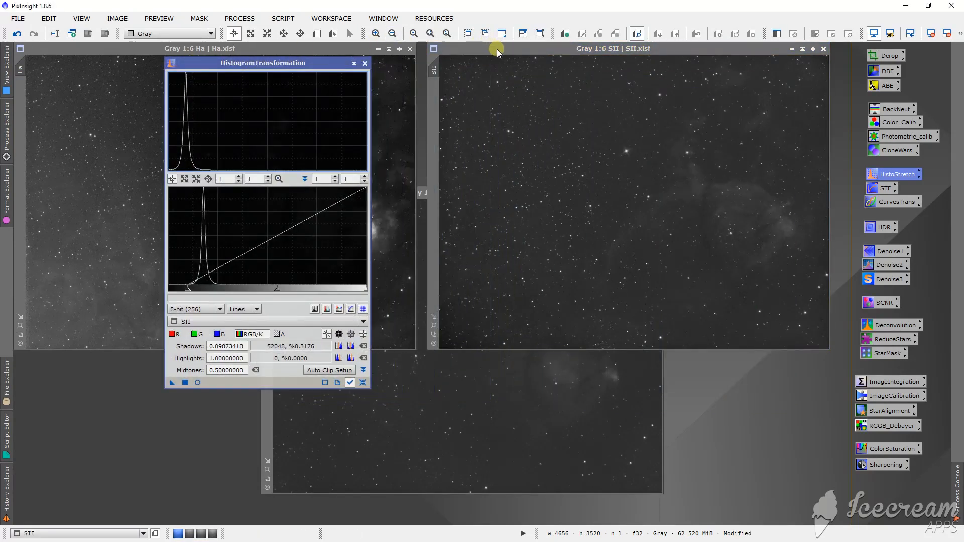
left_click(496, 49)
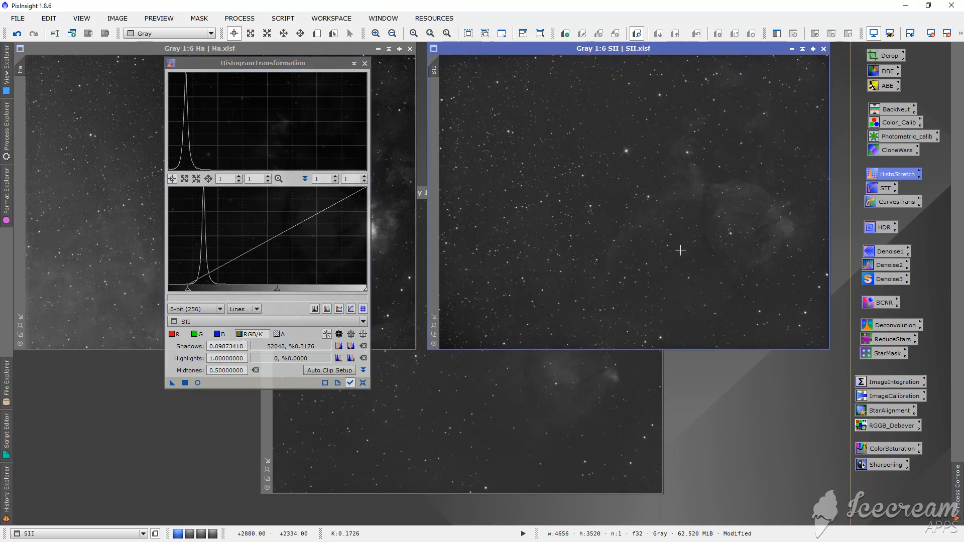
left_click(18, 34)
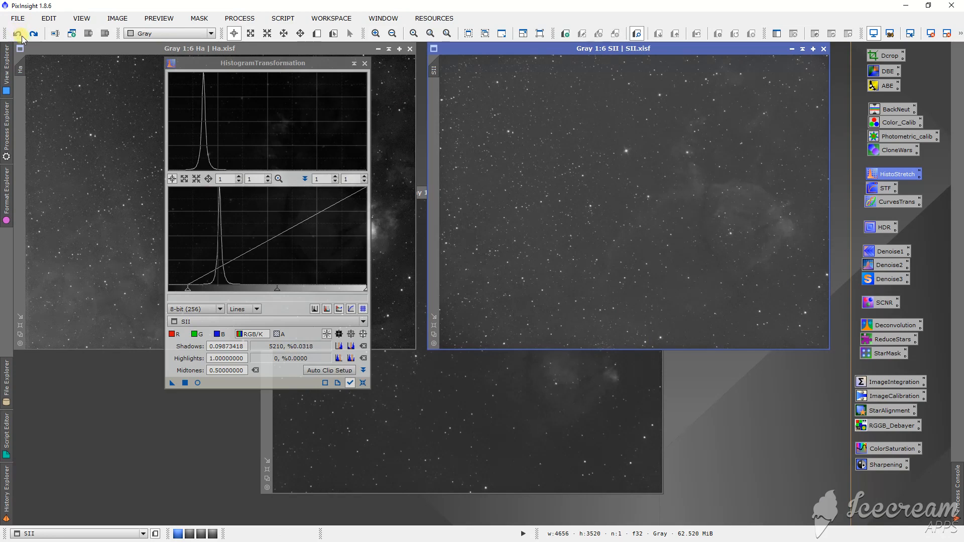
left_click(32, 36)
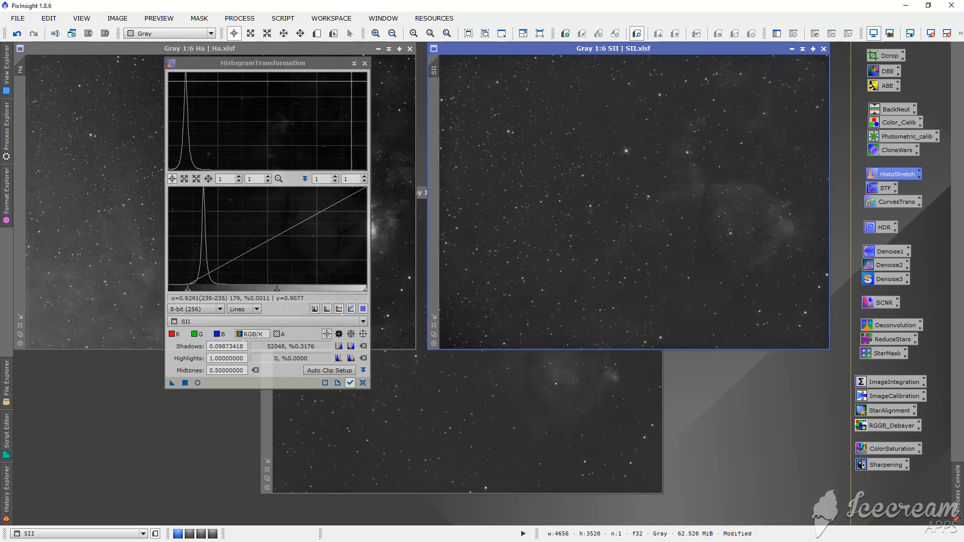
Reset the HistogramTransformation settings and close the tool.
left_click(363, 382)
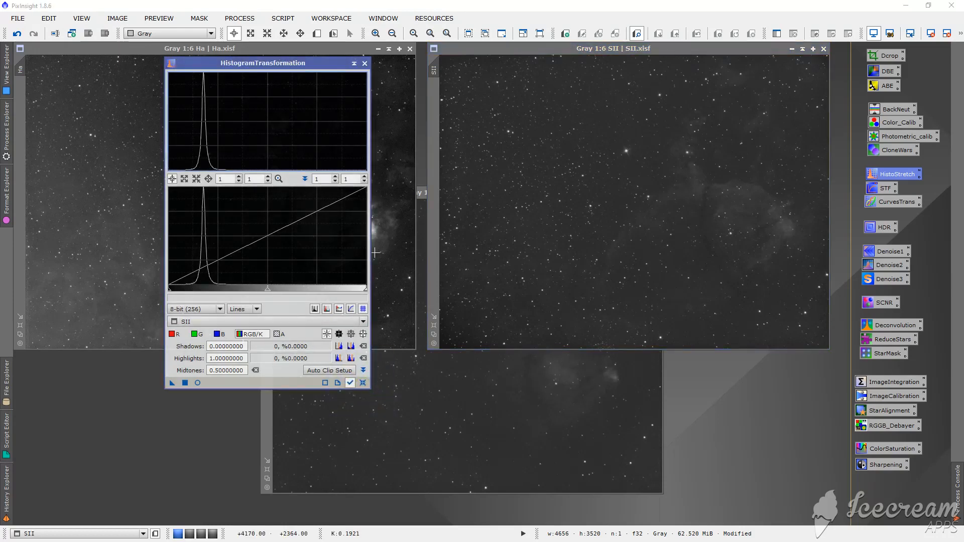
left_click(365, 62)
Save the transformed SII image to its existing file.
left_click(456, 380)
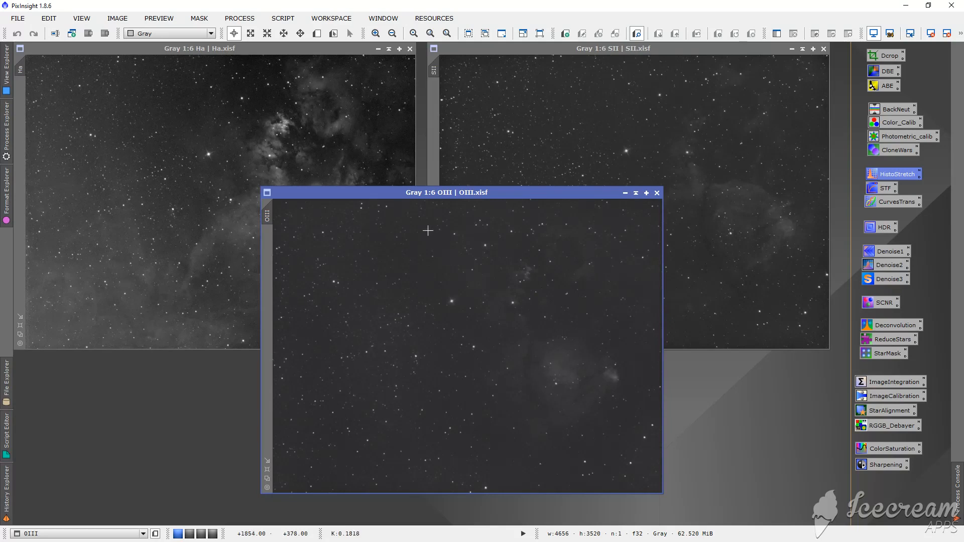
left_click(478, 80)
left_click(17, 18)
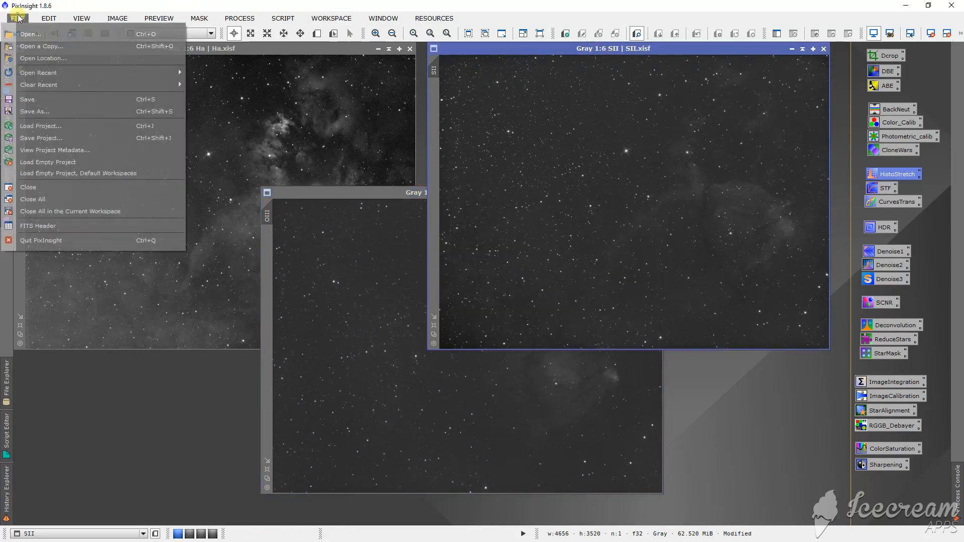
left_click(28, 98)
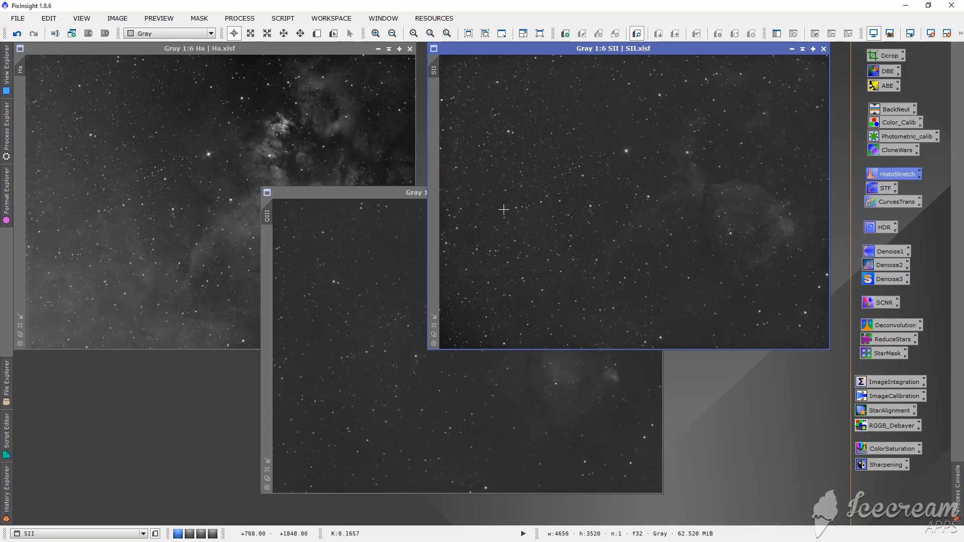
Open the StarAlignment process and move its window clear of the Ha image.
left_click(400, 195)
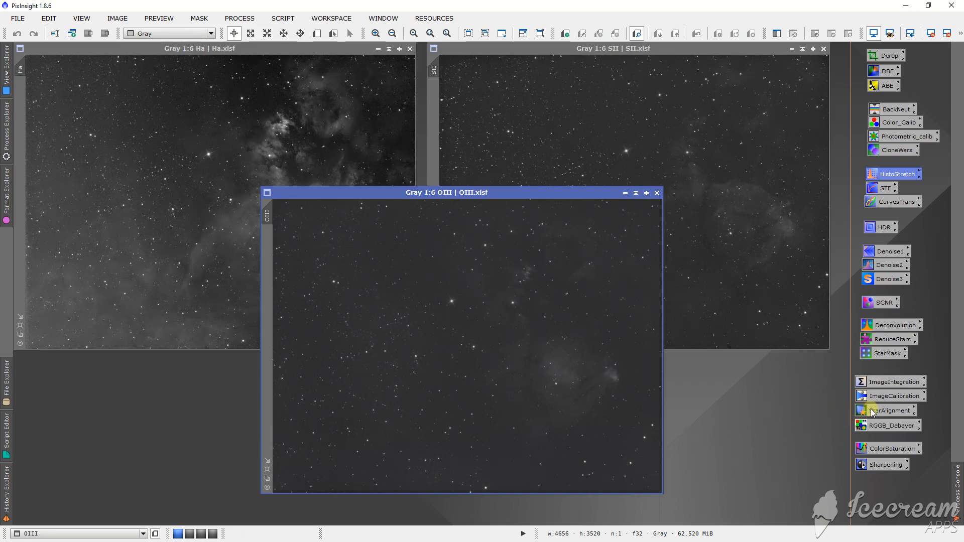
double_click(883, 412)
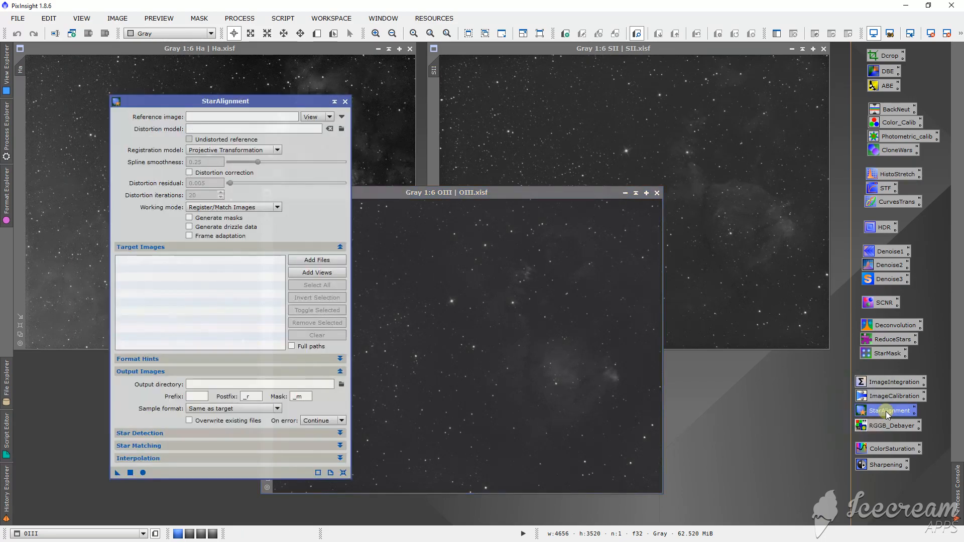
left_click_drag(251, 101, 721, 113)
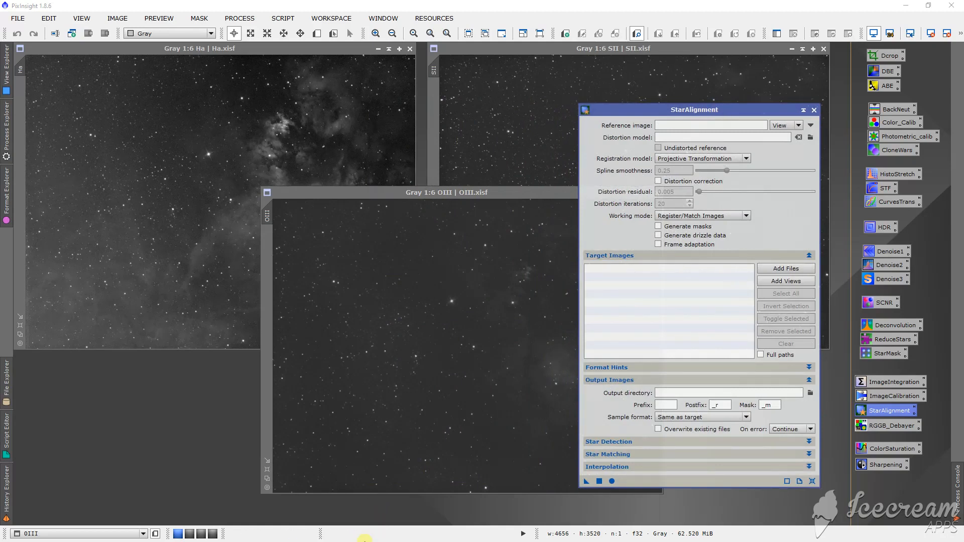
Switch to File Explorer and create a folder named align inside the Fish Head folder of Astrophotography.
left_click(936, 3)
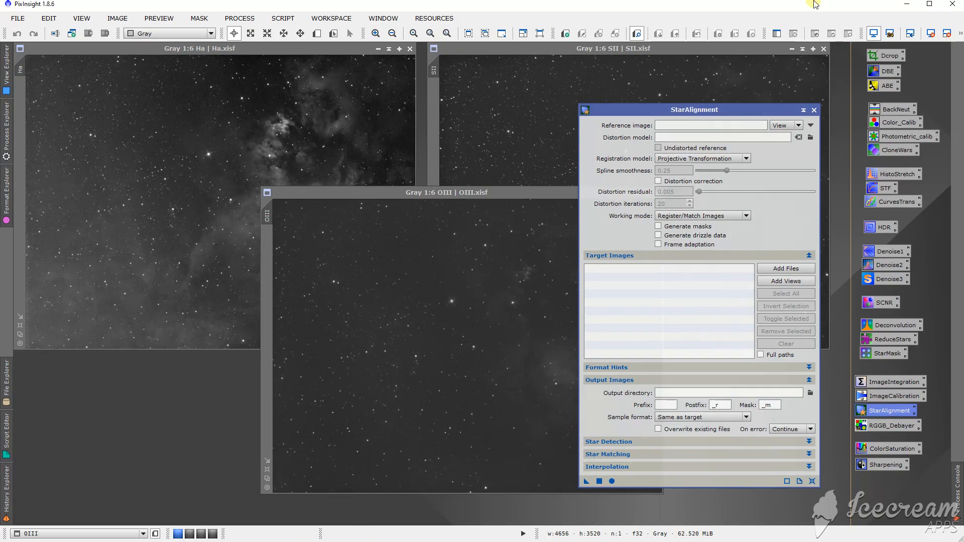
left_click(906, 3)
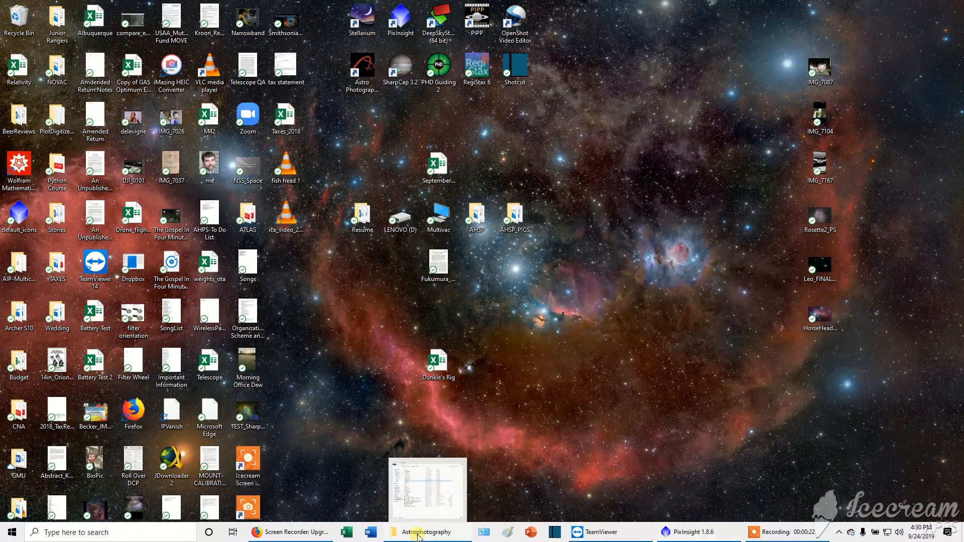
left_click(418, 537)
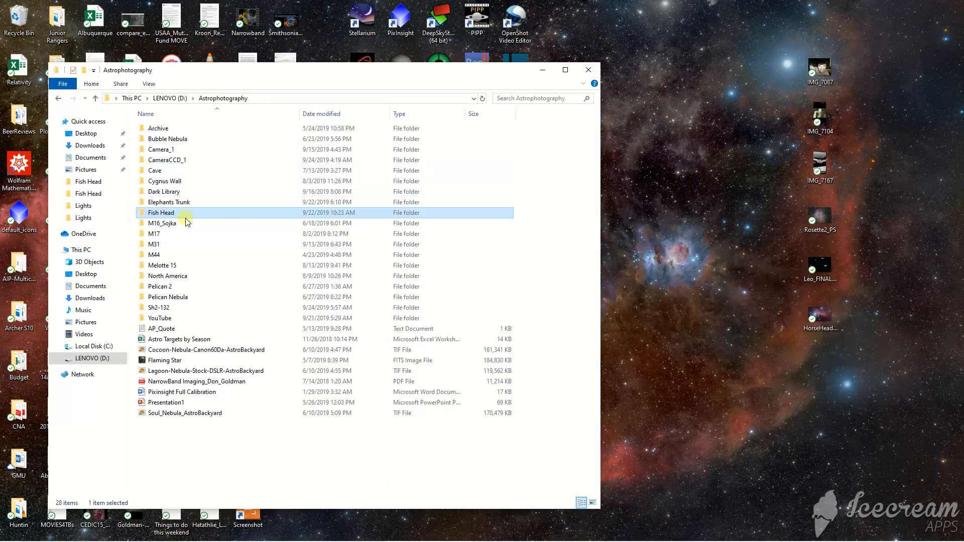
double_click(182, 214)
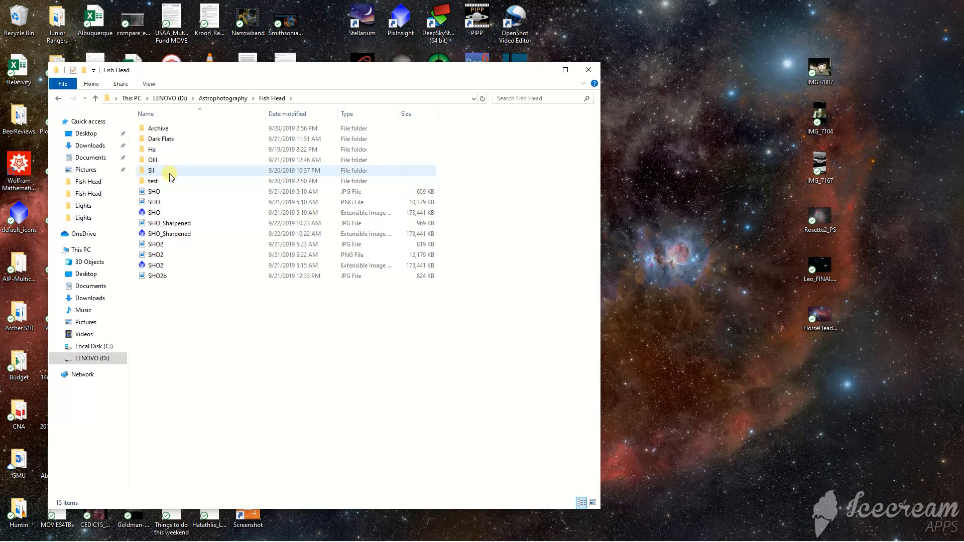
right_click(180, 312)
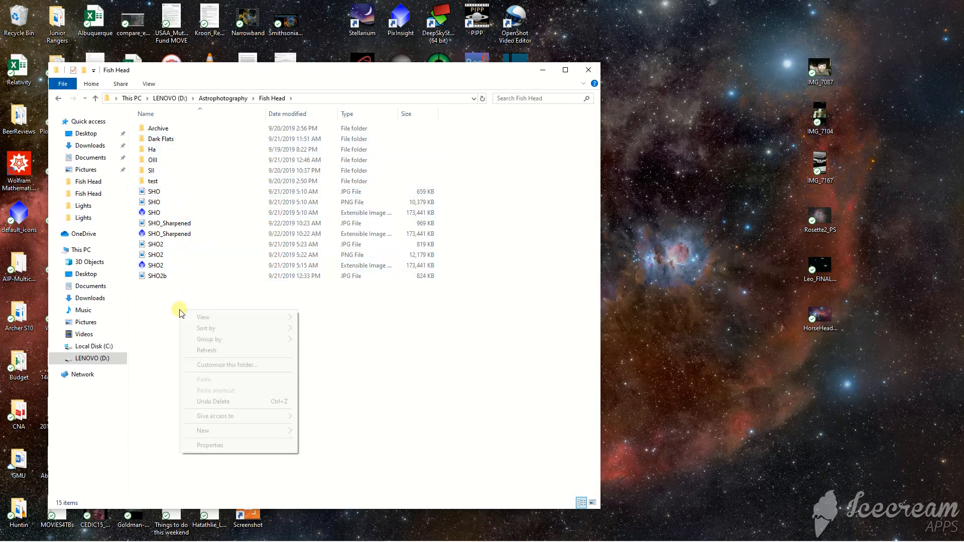
mouse_move(260, 434)
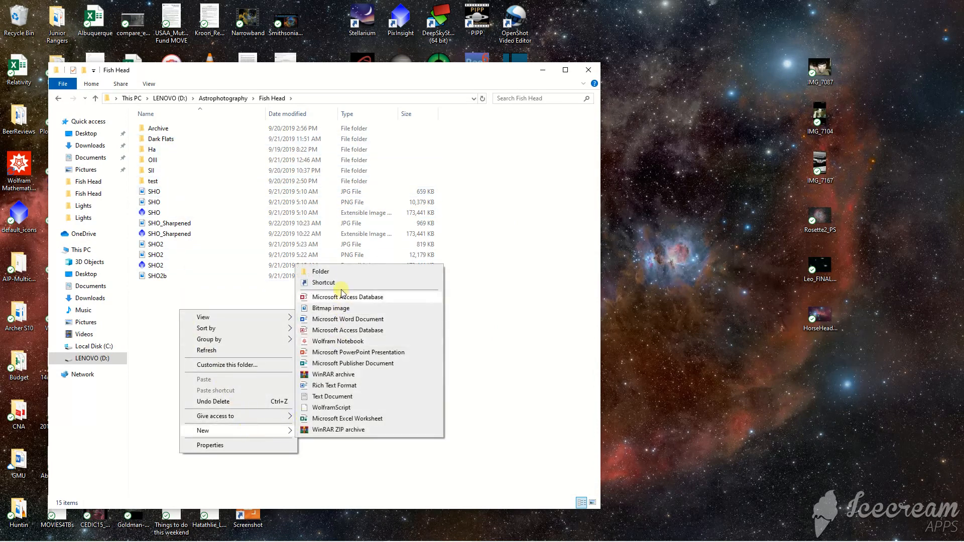
left_click(320, 272)
type("a")
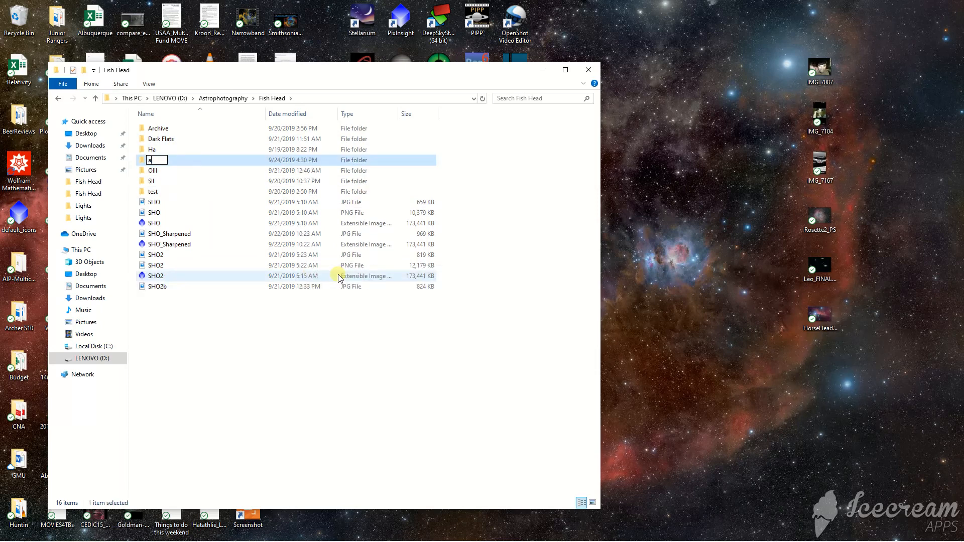
type("lign")
key("Return")
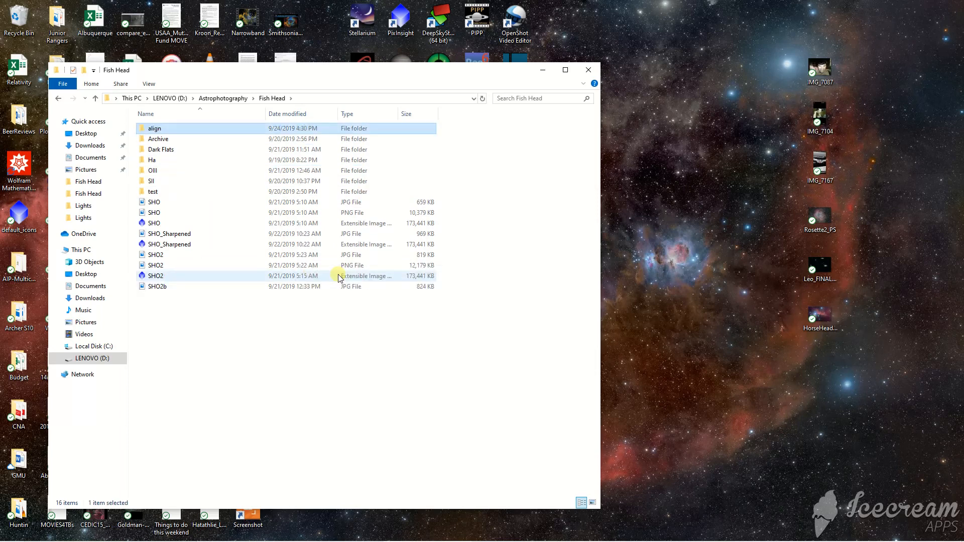
Open the align folder to check its image files, minimize File Explorer and return to PixInsight.
key("Return")
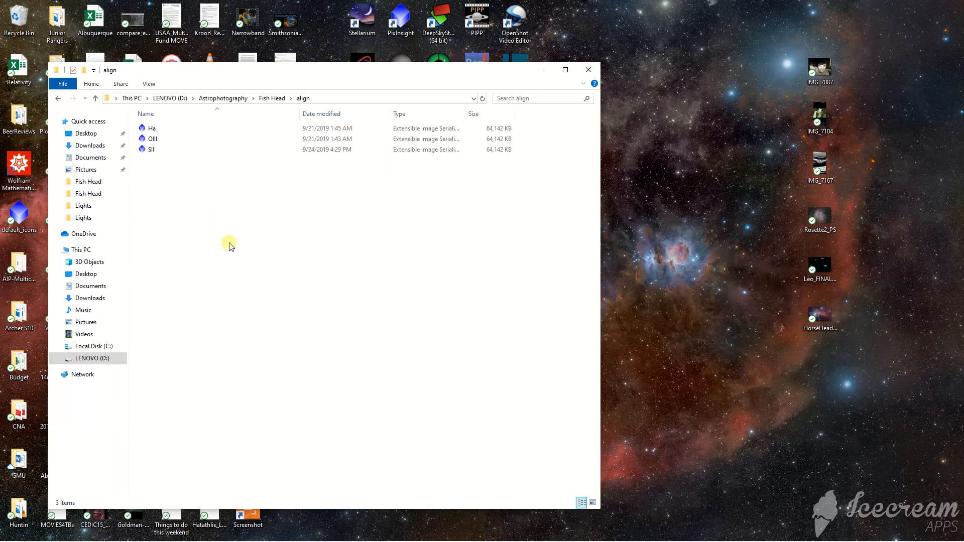
left_click(542, 70)
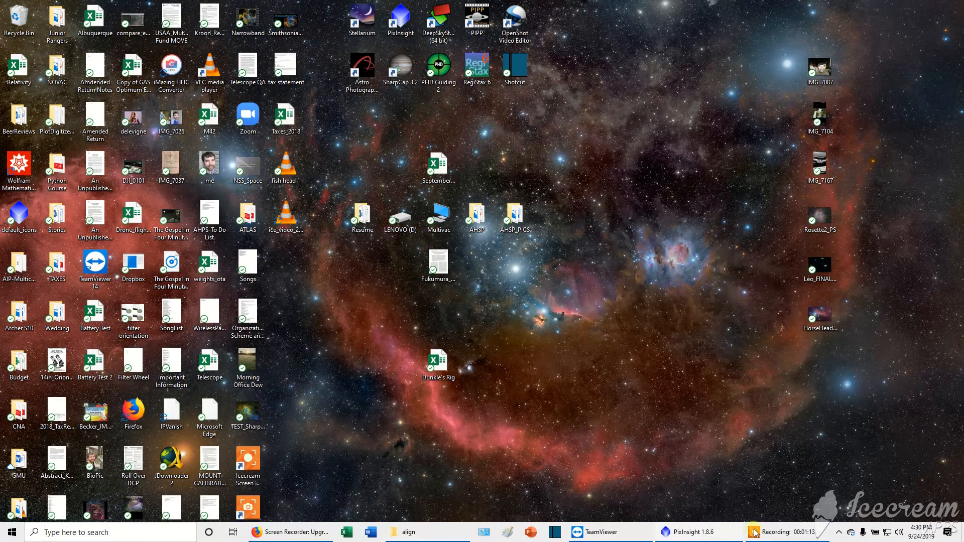
left_click(705, 534)
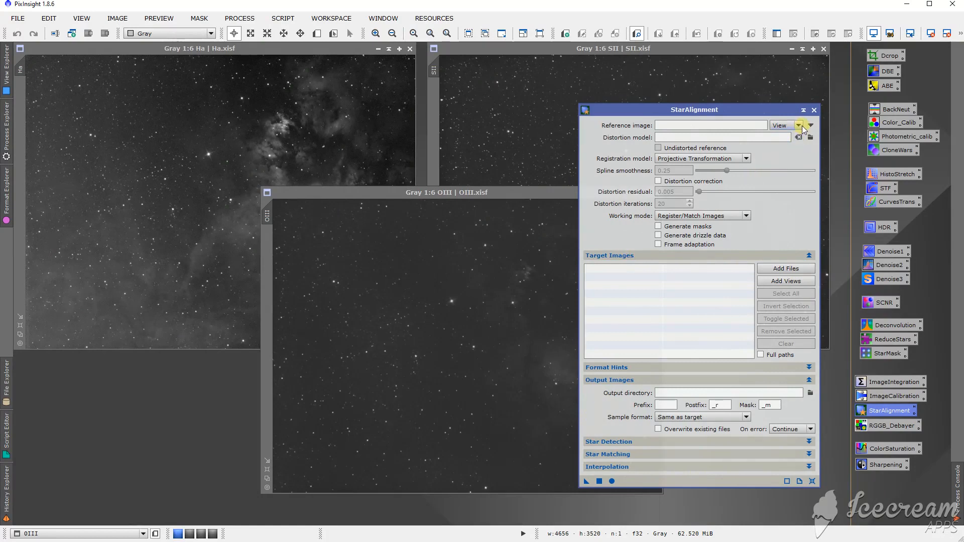
Set StarAlignment's reference image to the file Ha.xisf from the Fish Head/align folder.
left_click(778, 135)
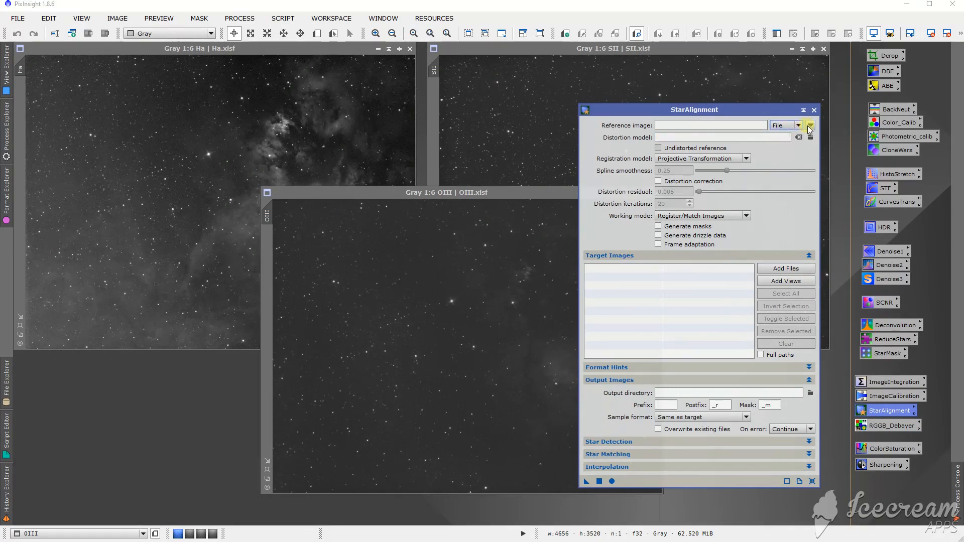
left_click(810, 127)
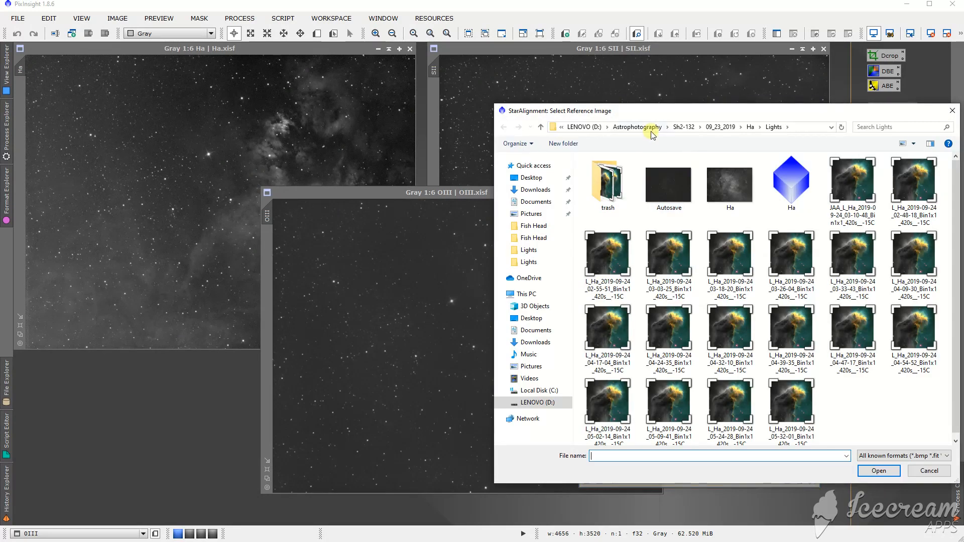
left_click_drag(685, 111, 247, 95)
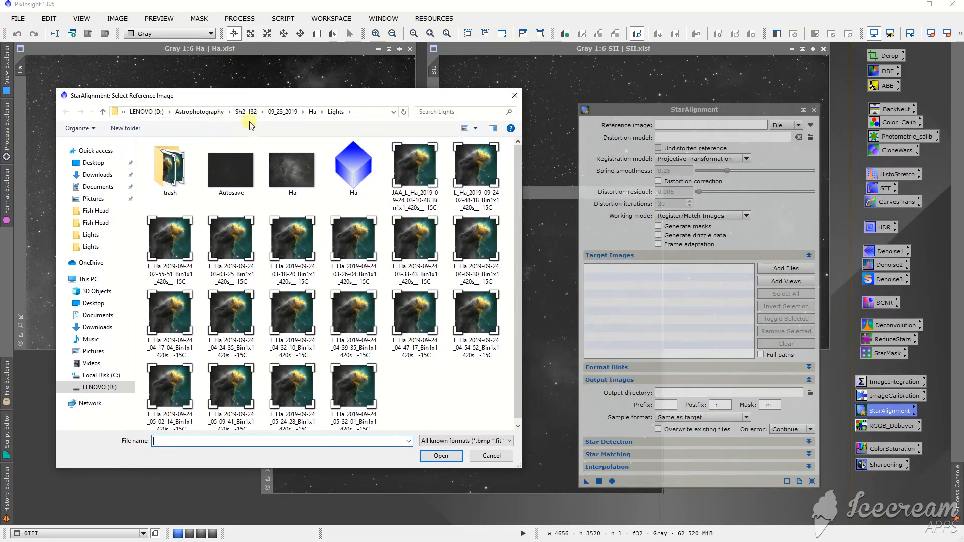
left_click(200, 112)
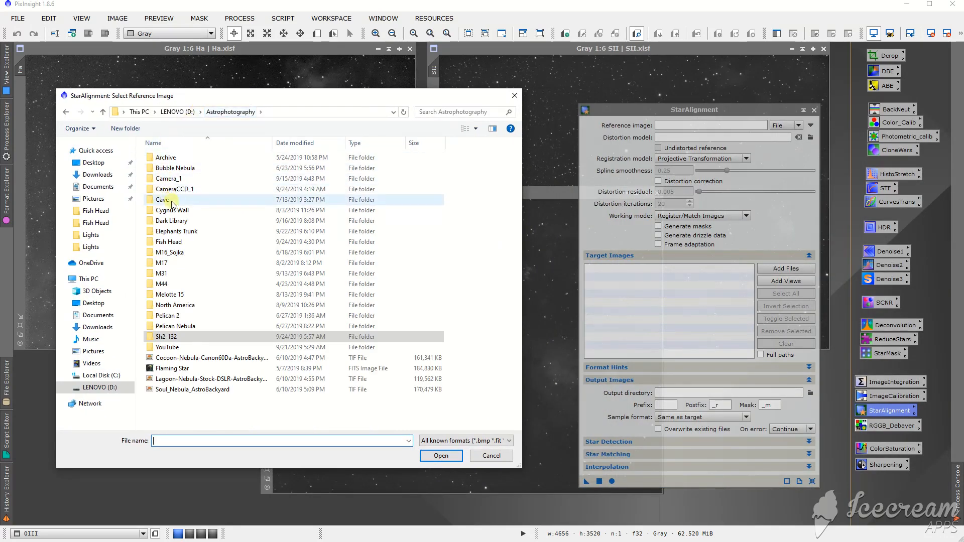
double_click(173, 241)
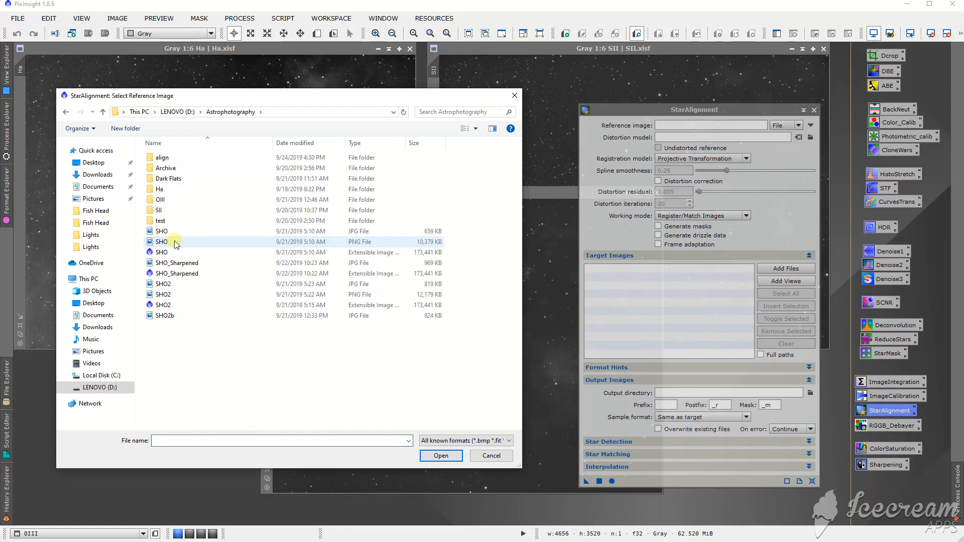
double_click(163, 157)
left_click(173, 157)
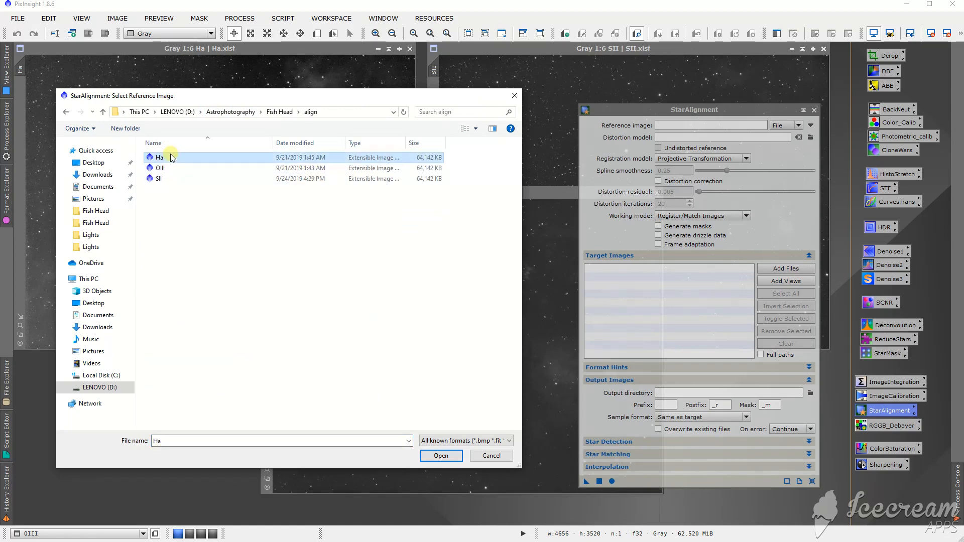
left_click(441, 455)
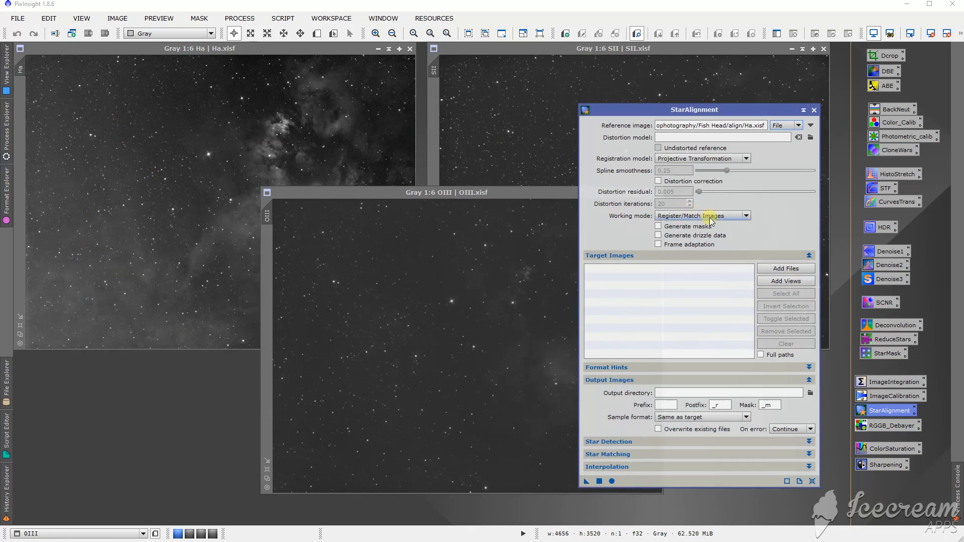
Add Ha.xisf, OIII.xisf and SII.xisf from the align folder as StarAlignment target images.
left_click(786, 268)
left_click_drag(194, 213, 152, 153)
left_click(441, 456)
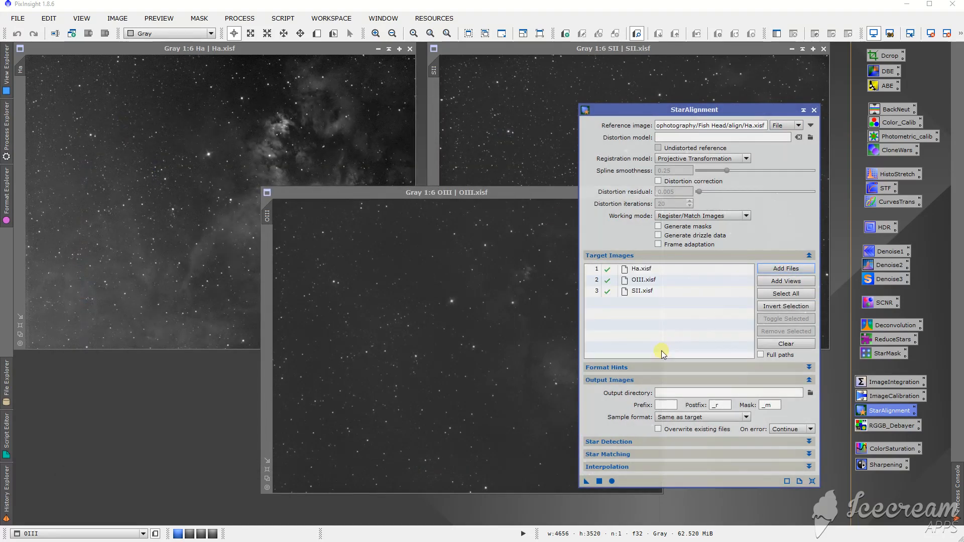
left_click(808, 256)
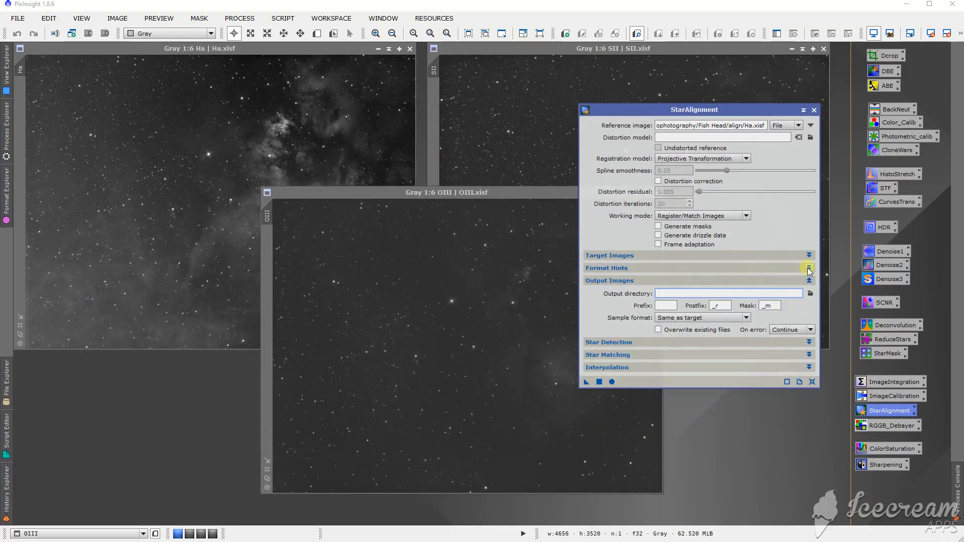
Set the StarAlignment output directory to D:/Astrophotography/Fish Head/align.
left_click(808, 267)
left_click(808, 268)
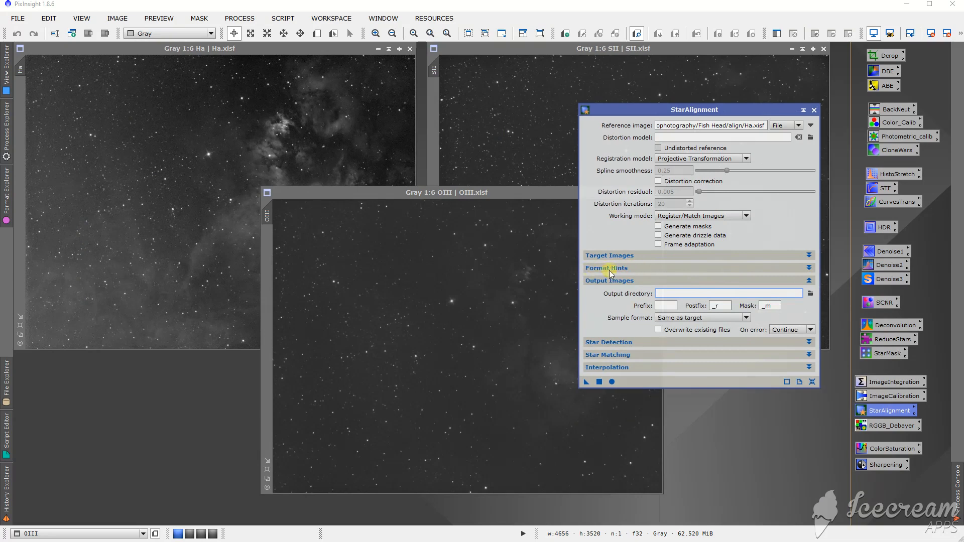
left_click(810, 293)
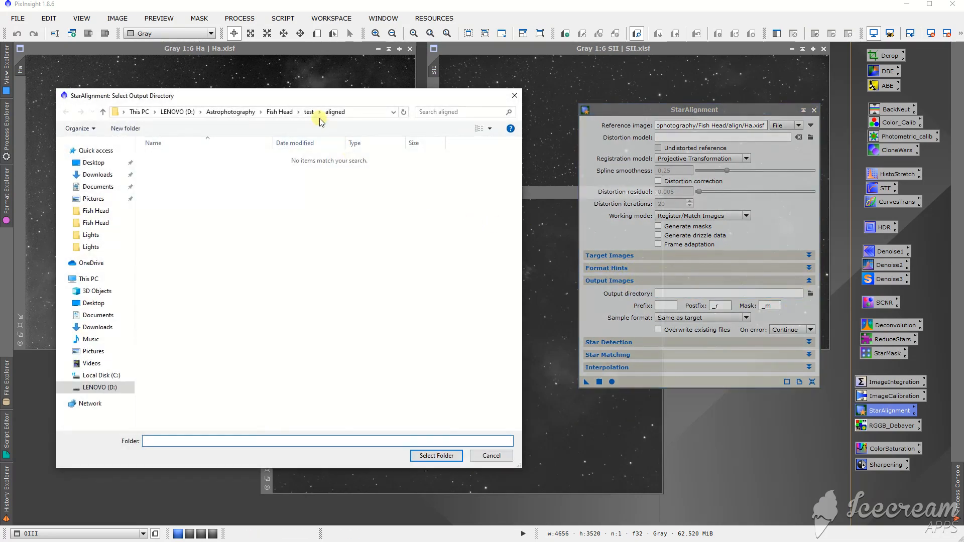
left_click(305, 112)
left_click(276, 112)
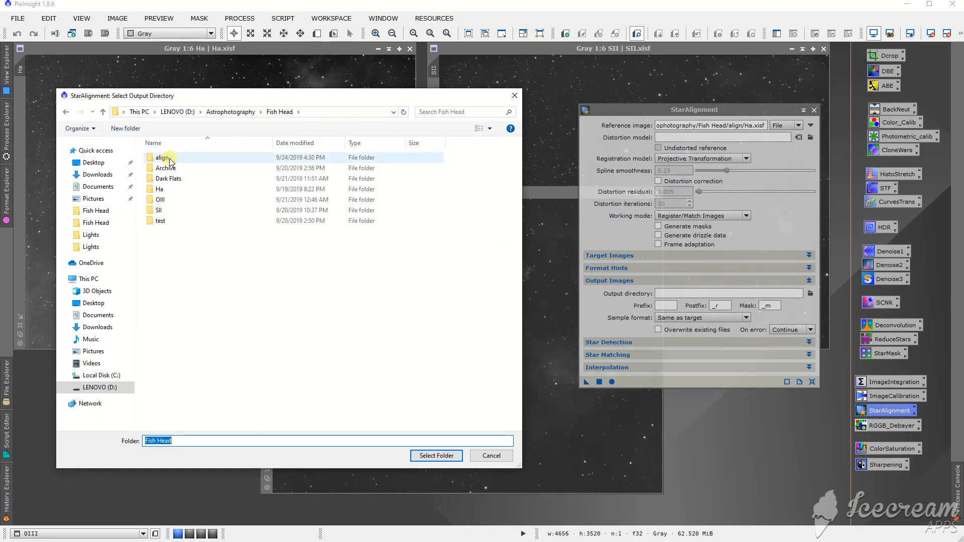
left_click(161, 157)
left_click(426, 455)
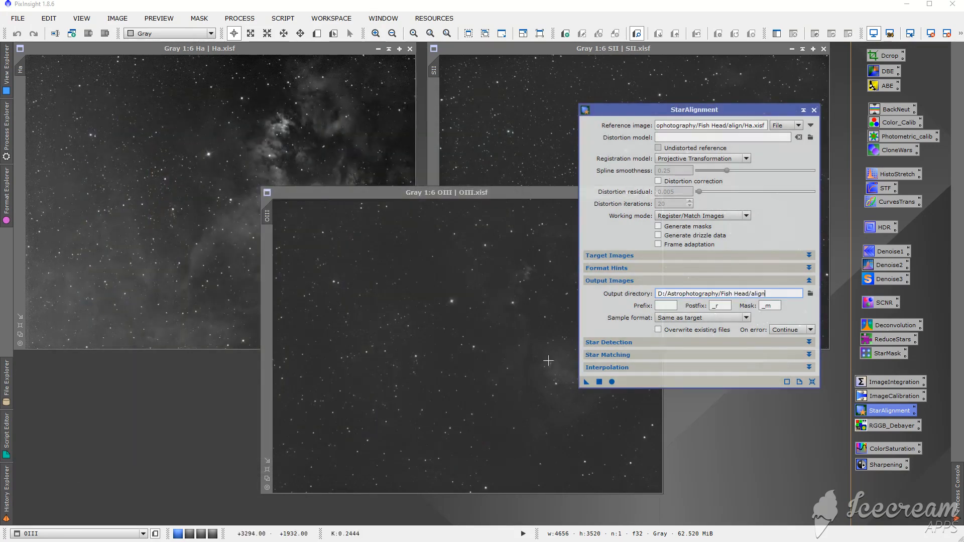
left_click(808, 280)
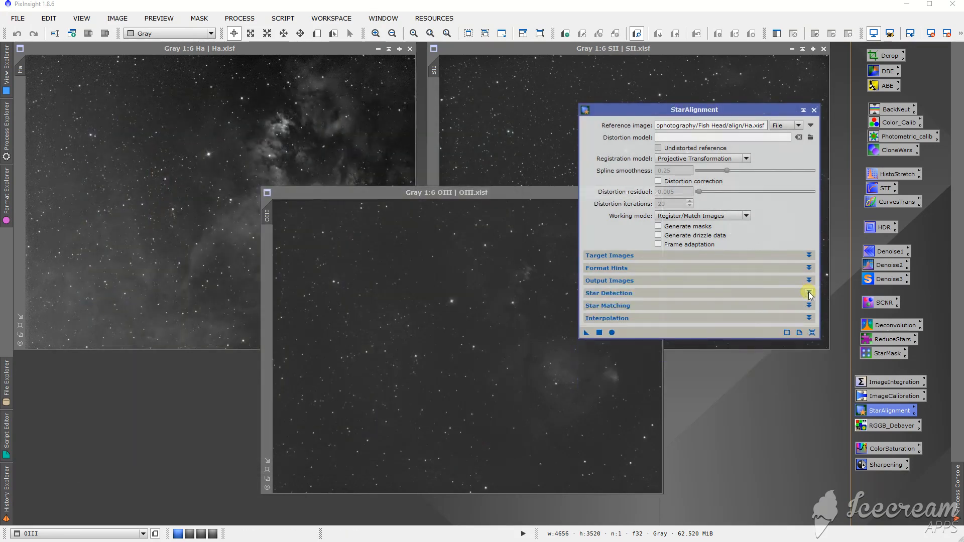
In the star detection settings, set detection scales to 6, noise scales to 1, hot pixel removal to 2 and noise reduction to 1.
left_click(808, 293)
left_click(689, 303)
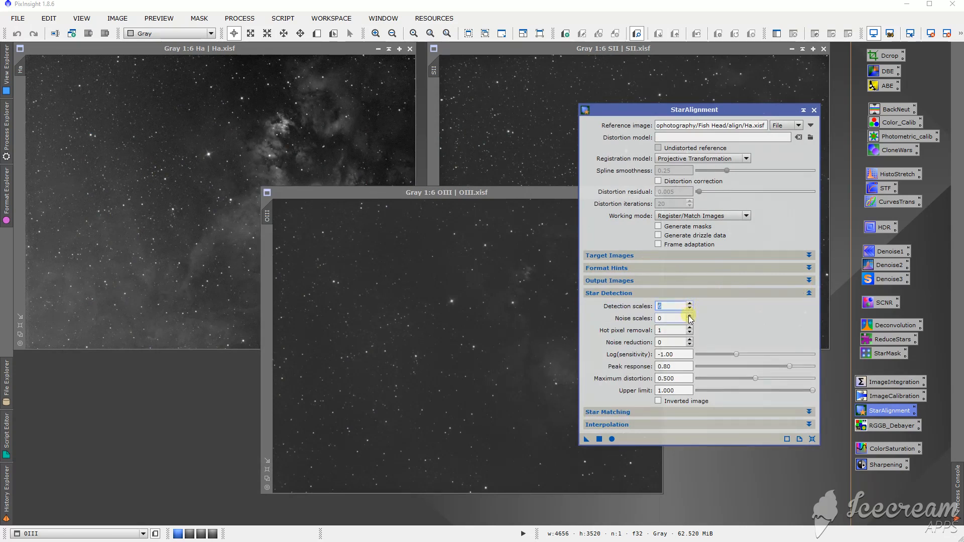
left_click(689, 315)
left_click(689, 327)
left_click(689, 339)
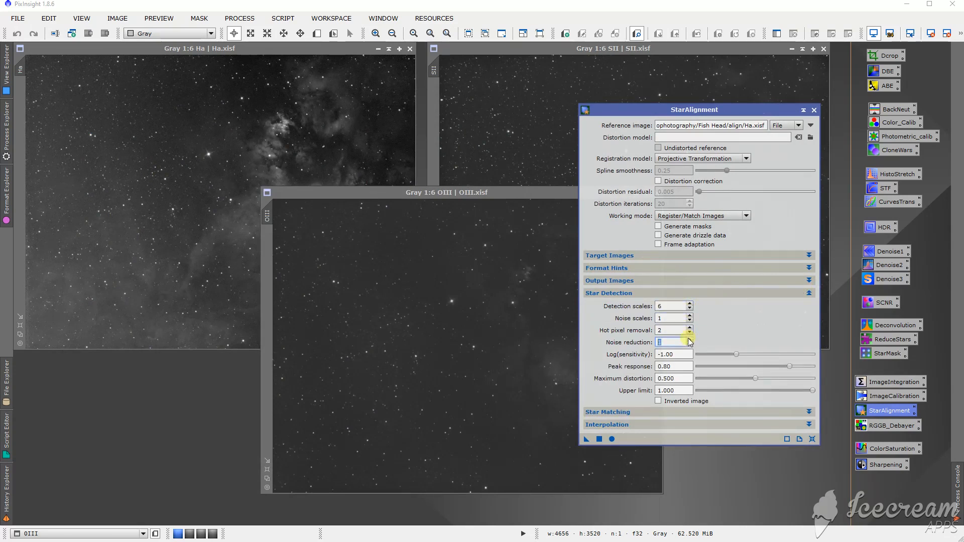
left_click(808, 293)
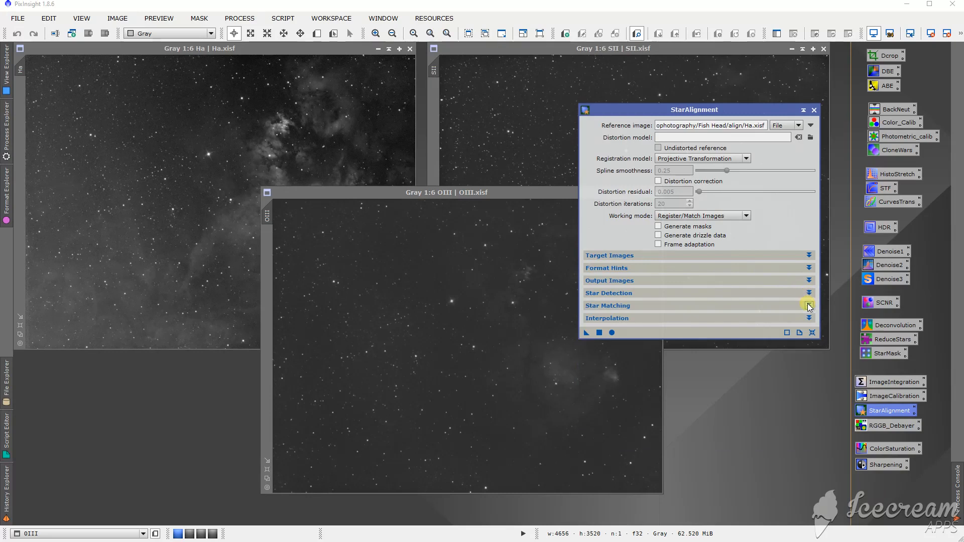
In the star matching settings, set RANSAC tolerance to 3.40, RANSAC iterations to 4000 and descriptors per star to 60, and run the alignment.
left_click(808, 305)
left_click_drag(728, 319, 732, 318)
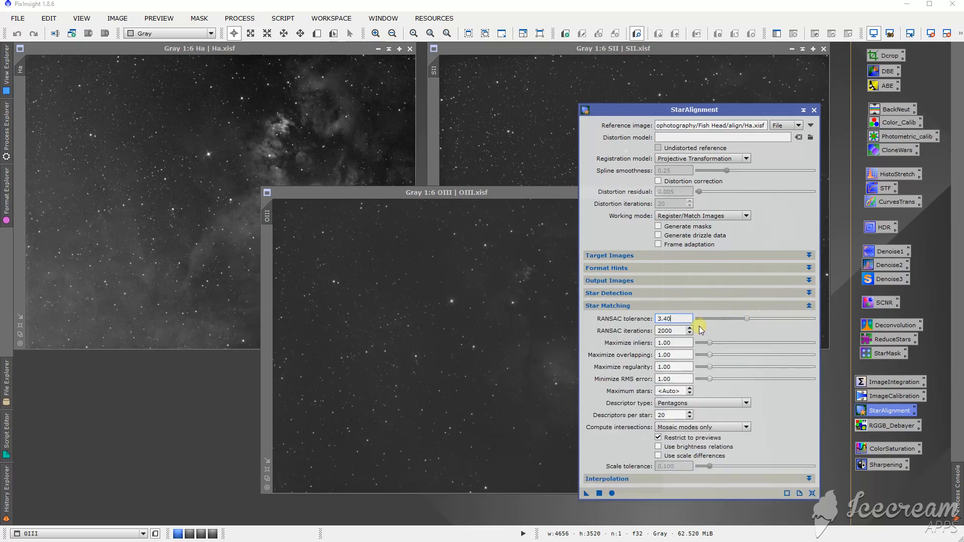
left_click(675, 331)
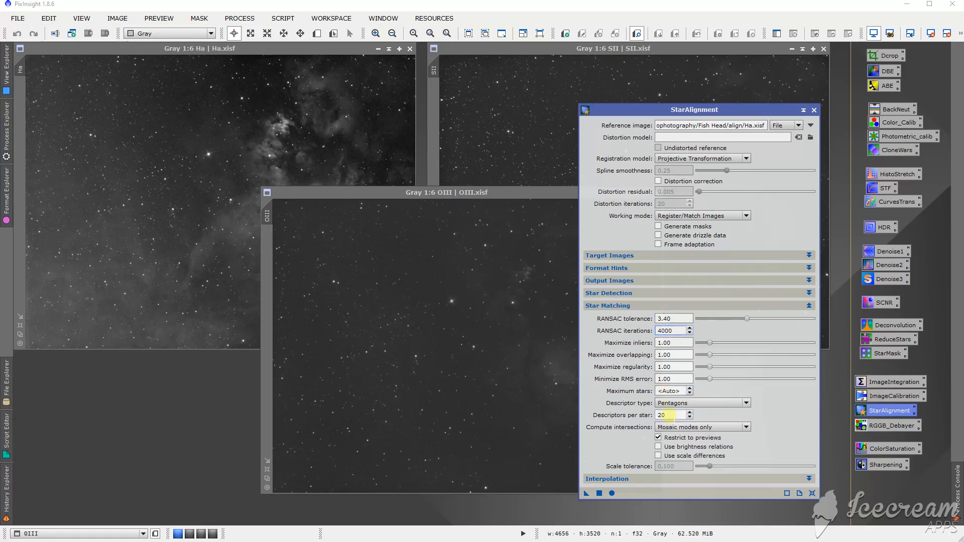
double_click(667, 414)
left_click(612, 493)
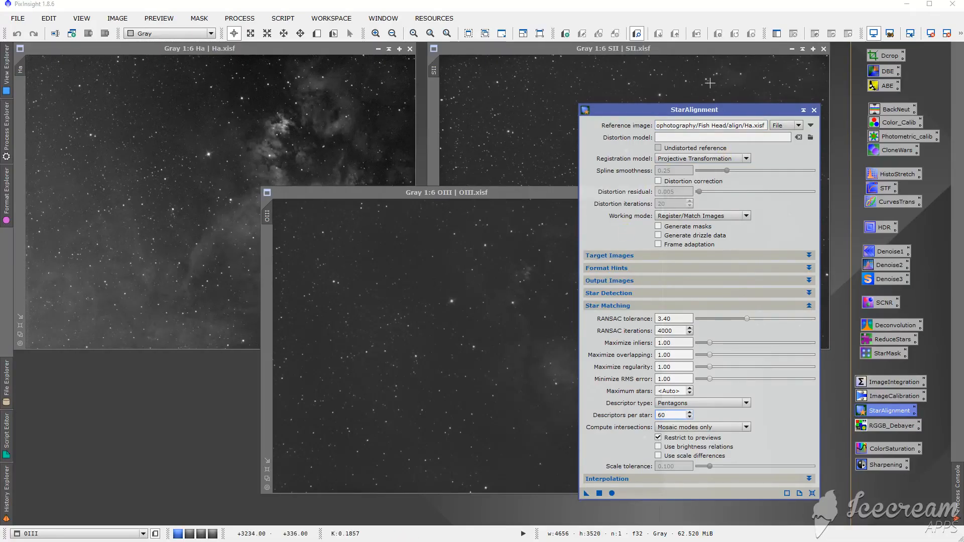
Switch to File Explorer to check the align folder for the registered image files, and return to PixInsight.
left_click(906, 4)
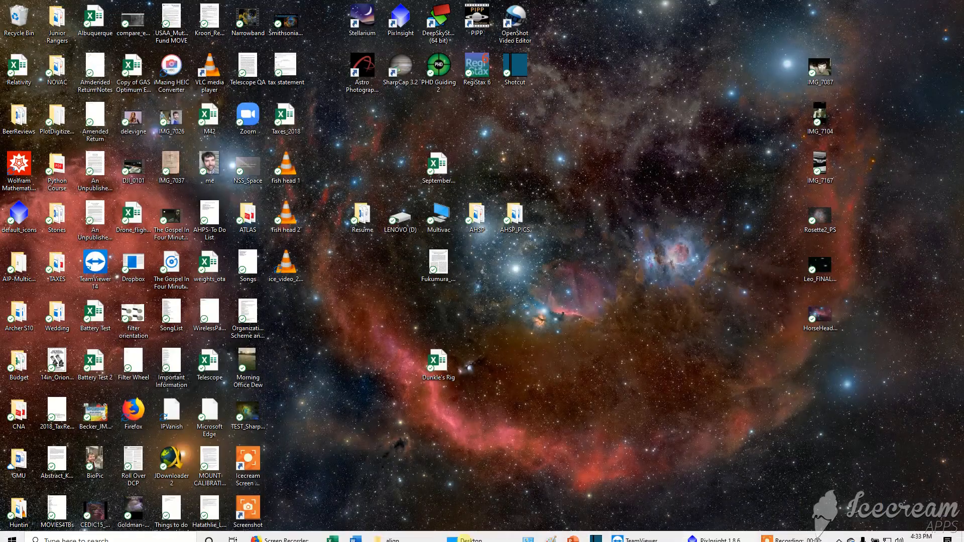
mouse_move(419, 536)
left_click(392, 489)
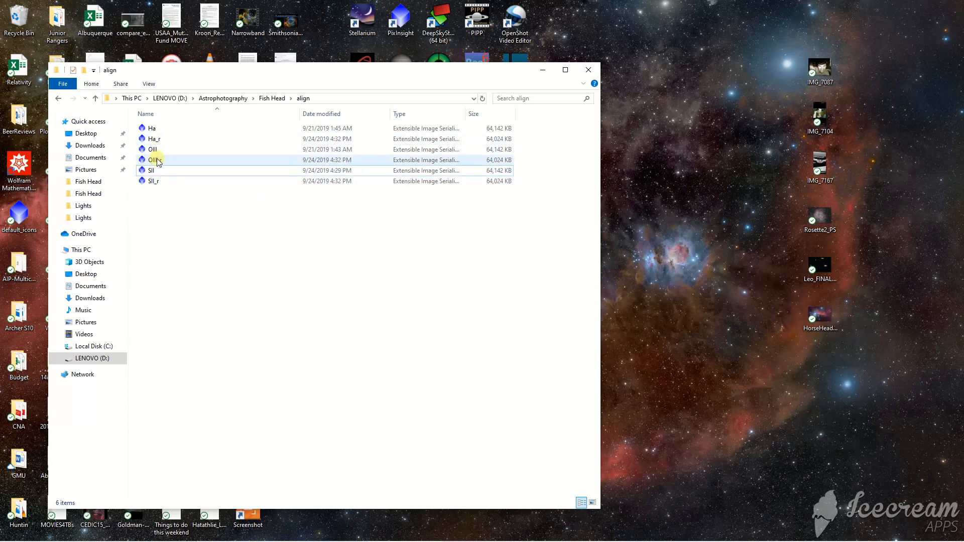
mouse_move(634, 540)
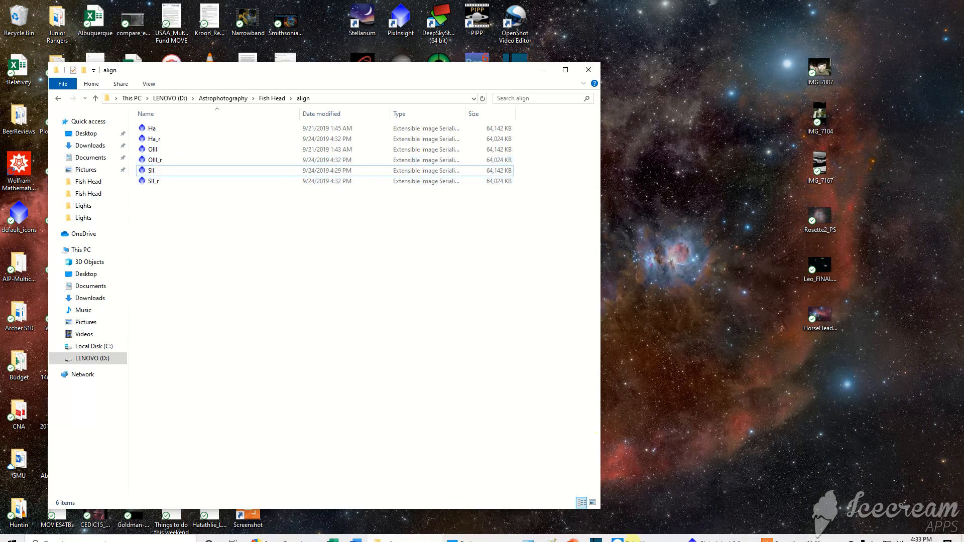
left_click(702, 533)
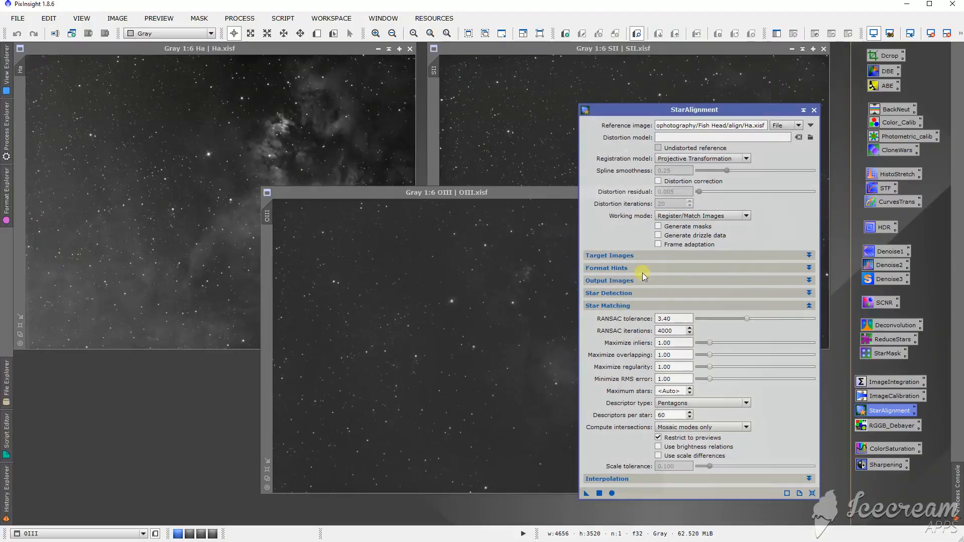
Close StarAlignment and the unregistered Ha, SII and OIII images.
left_click(813, 110)
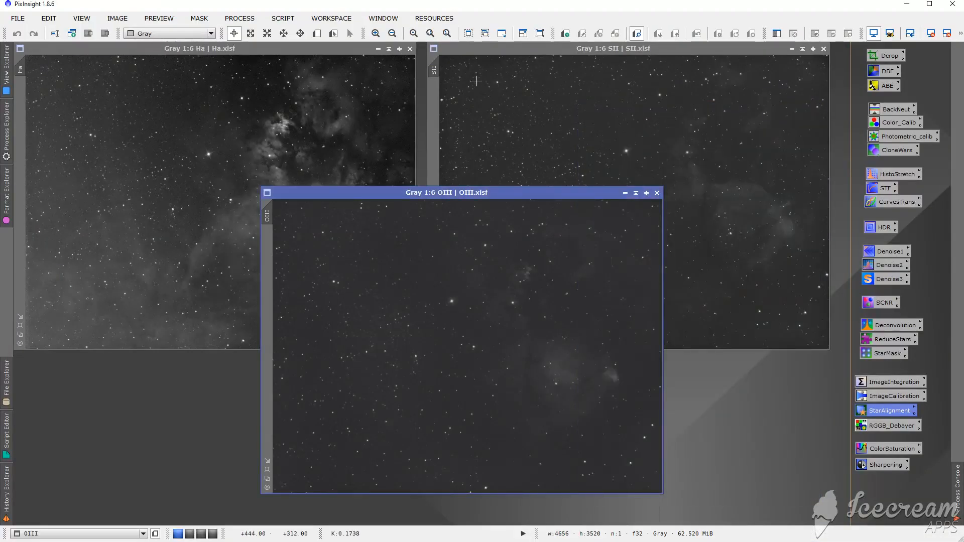
left_click(410, 49)
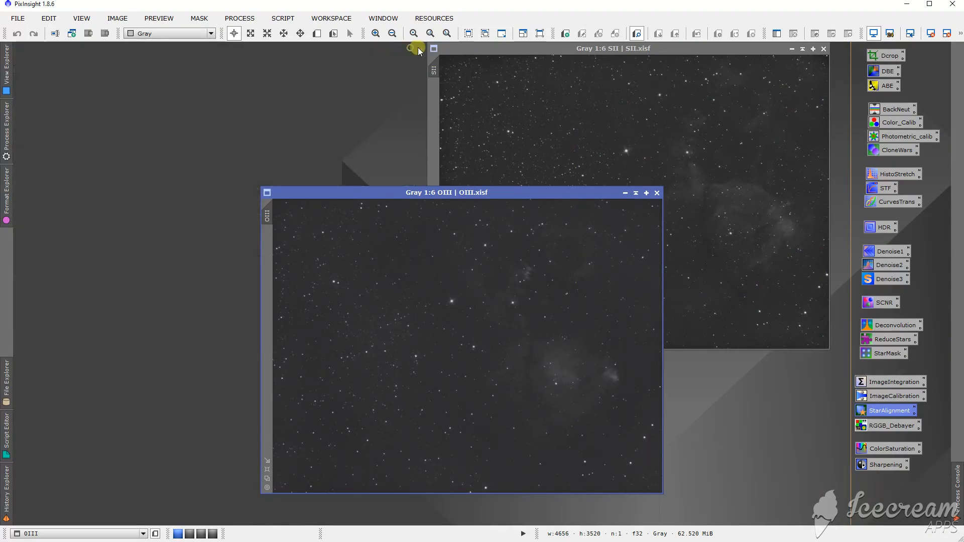
left_click(823, 49)
left_click(557, 308)
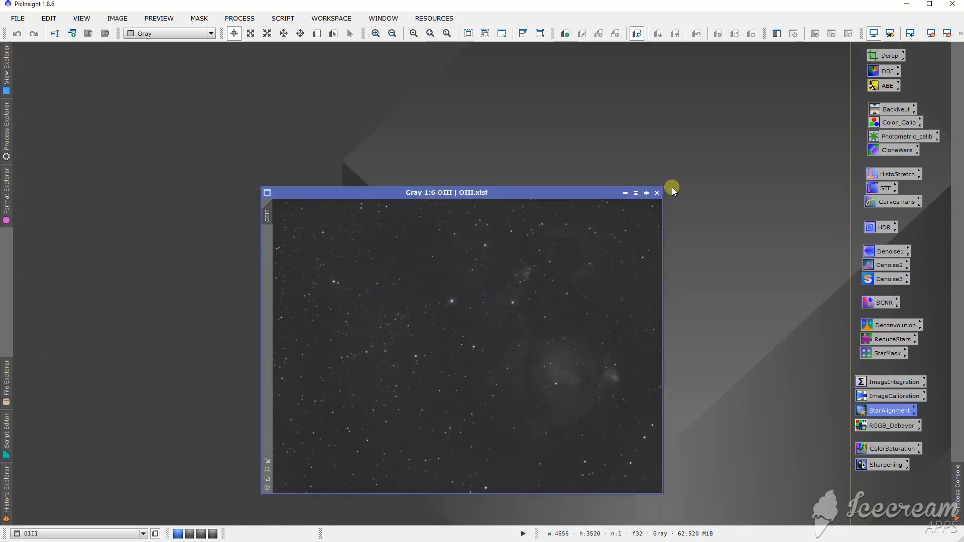
left_click(656, 193)
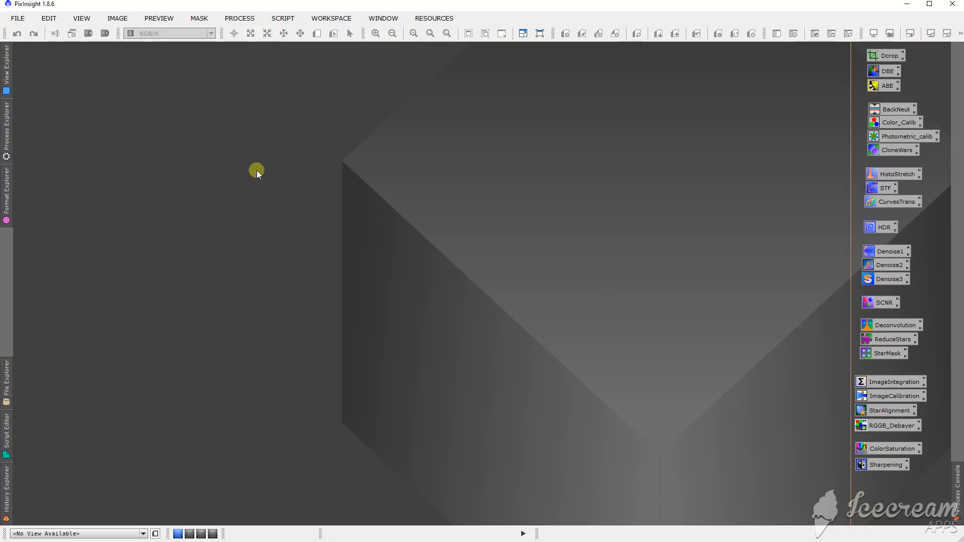
Open the registered images Ha_r, OIII_r and SII_r from the Fish Head/align folder.
double_click(257, 171)
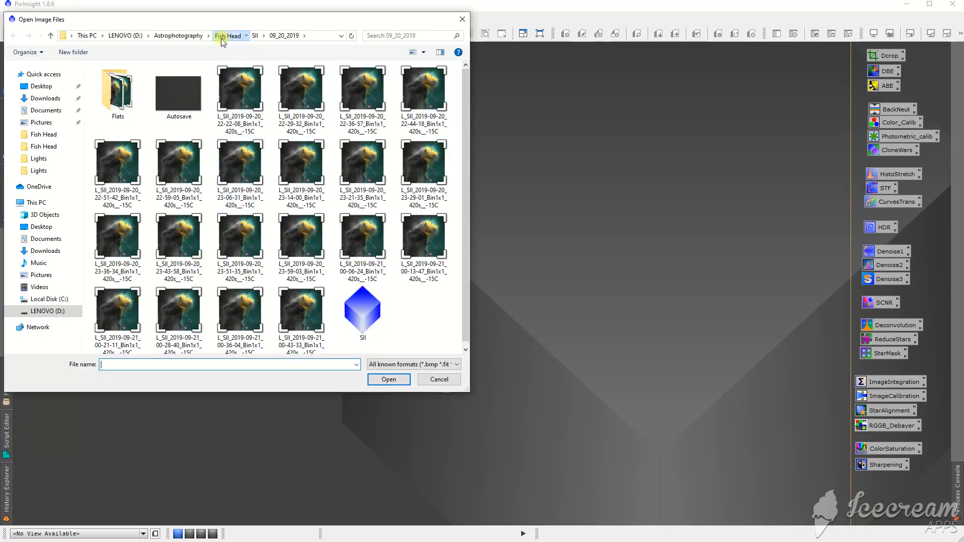
left_click(227, 35)
double_click(125, 82)
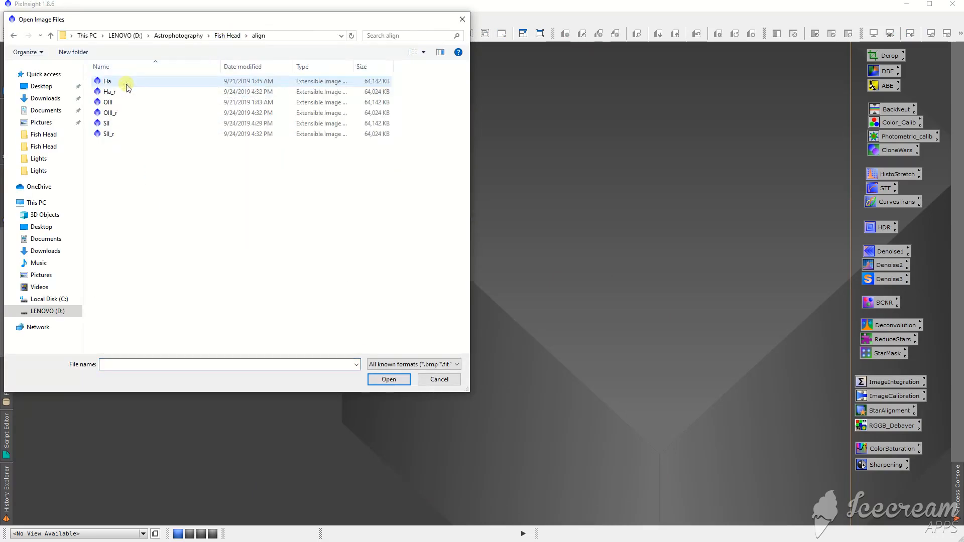
left_click(125, 91)
left_click(125, 113, "ctrl")
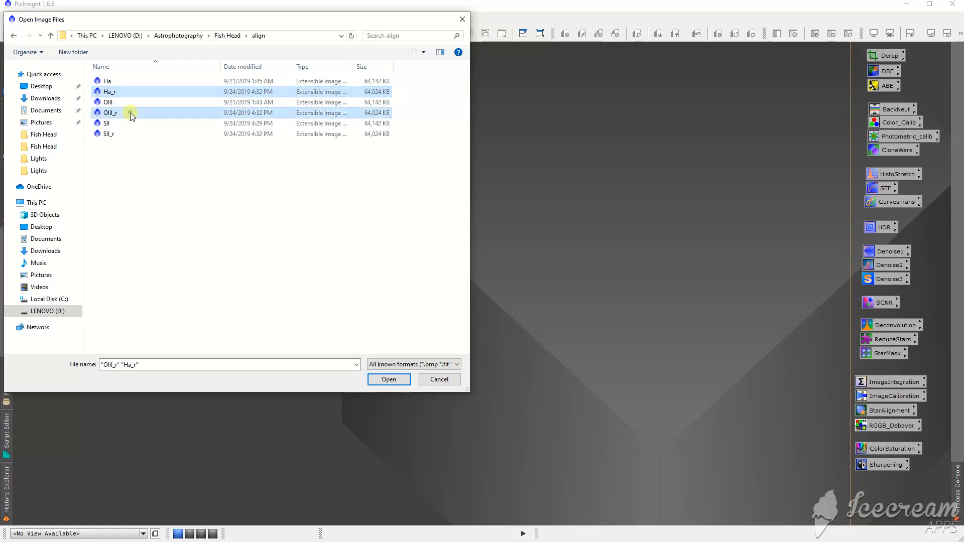
left_click(126, 136, "ctrl")
left_click(382, 380)
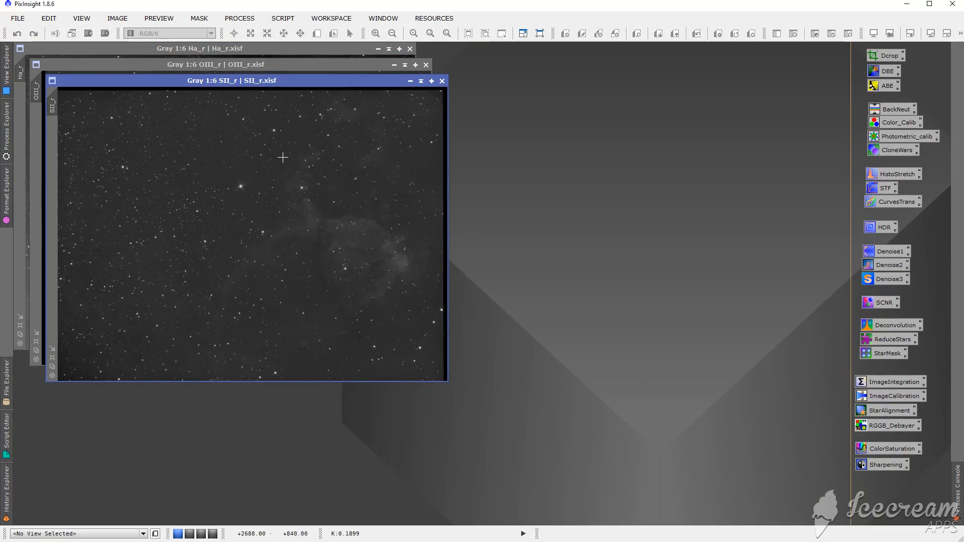
Collapse the three registered image windows to their title bars and stack them in the workspace's upper corner in the order SII_r, Ha_r, OIII_r.
left_click(229, 64)
left_click(229, 51)
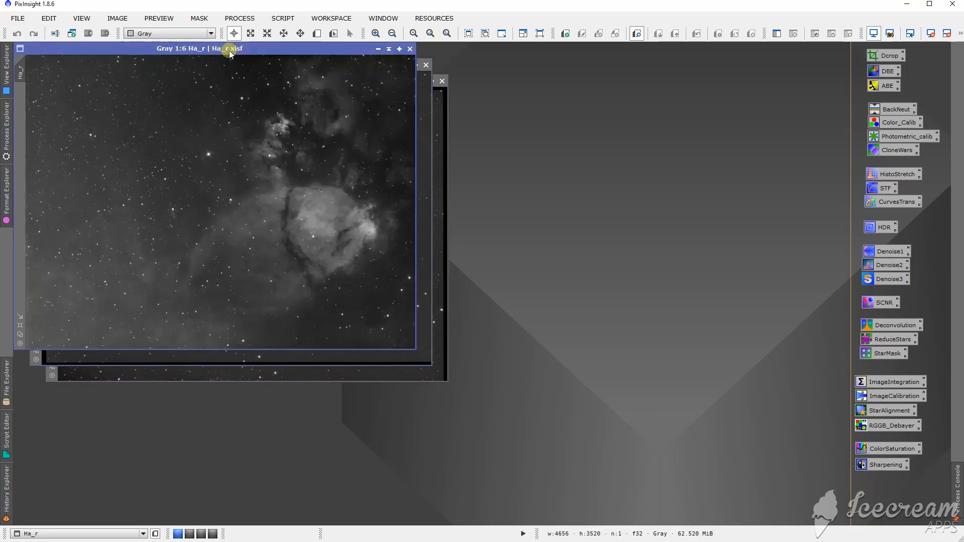
left_click(388, 48)
left_click(404, 64)
left_click(421, 82)
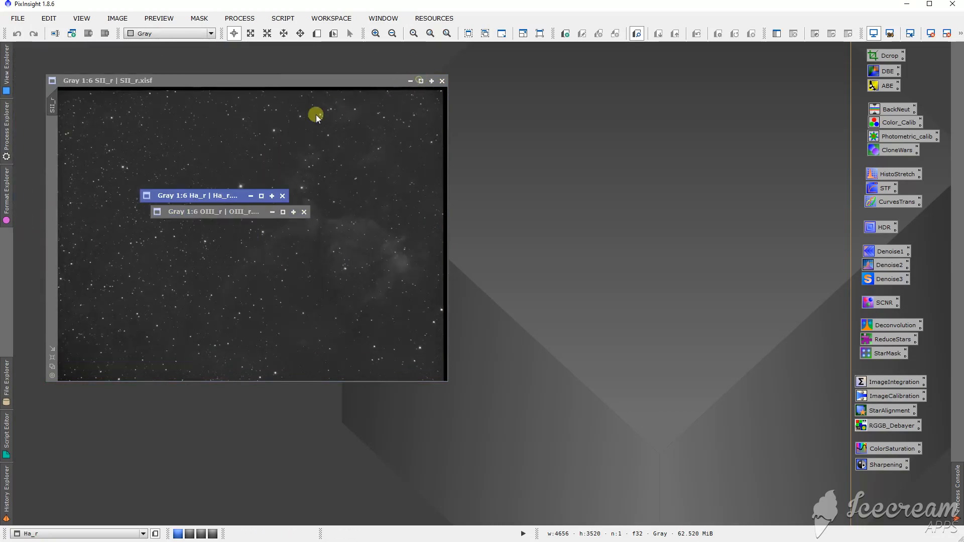
mouse_move(226, 227)
left_mouse_down()
mouse_move(129, 89)
mouse_move(73, 57)
left_mouse_up()
mouse_move(194, 190)
left_mouse_down()
mouse_move(106, 89)
mouse_move(73, 73)
mouse_move(85, 71)
left_mouse_up()
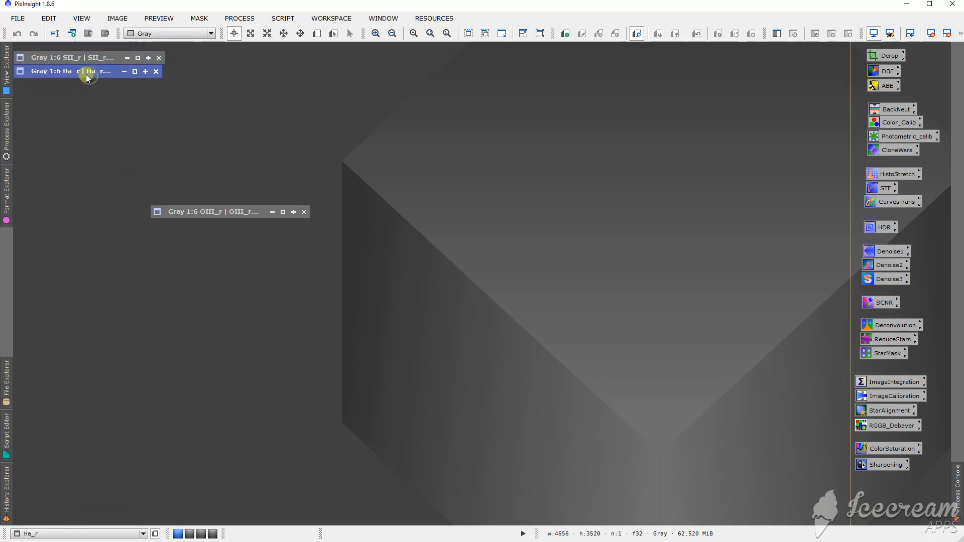
left_click_drag(208, 205, 82, 86)
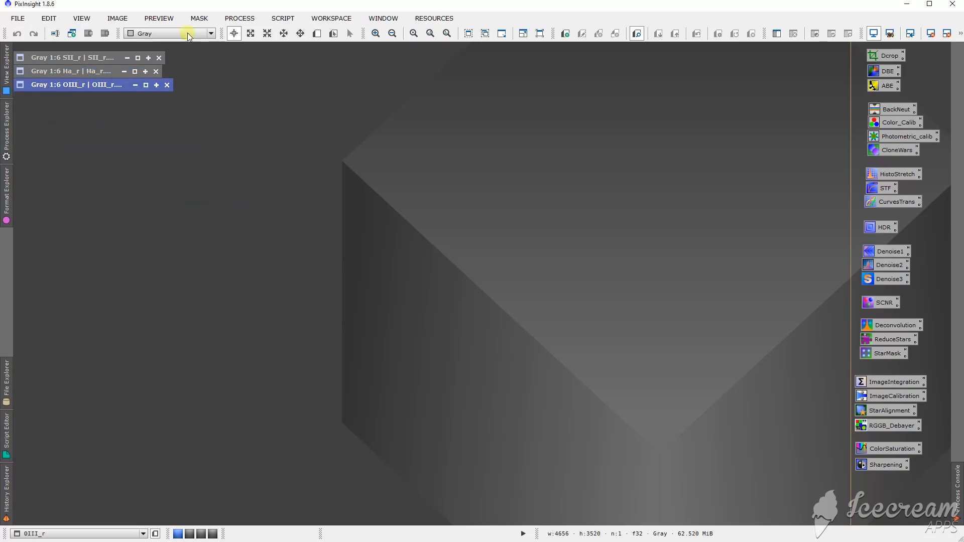
Open PixelMath with separate channel expressions and set it to create a new image with the Id SHO_test.
left_click(232, 19)
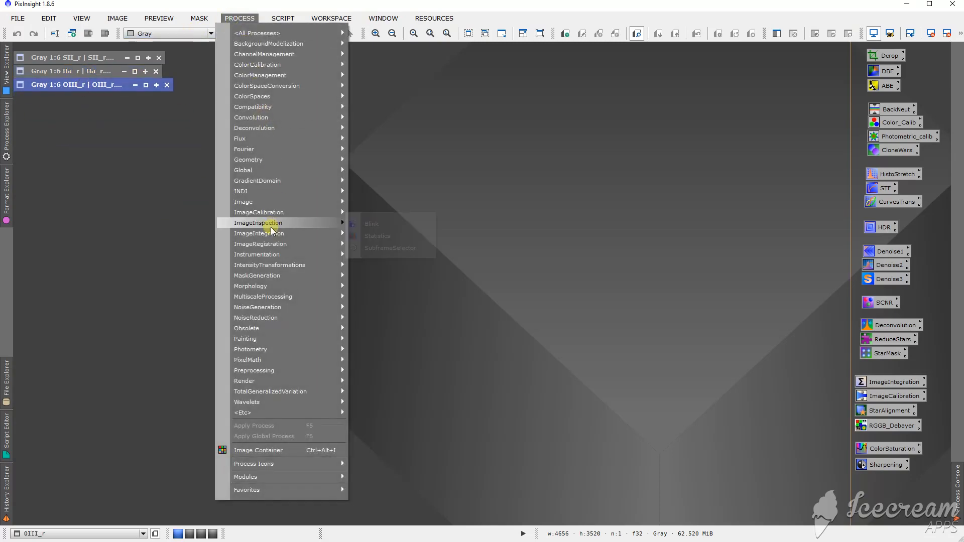
mouse_move(297, 360)
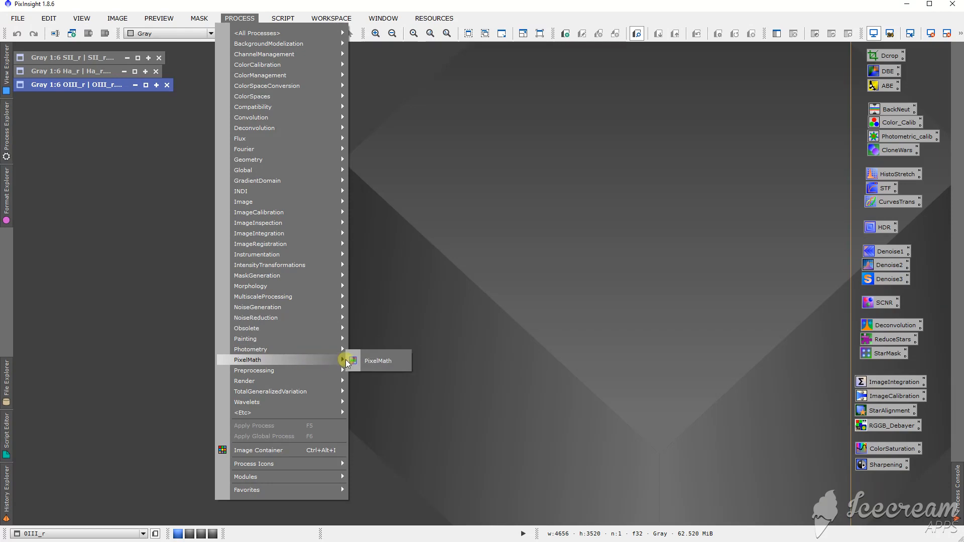
left_click(377, 360)
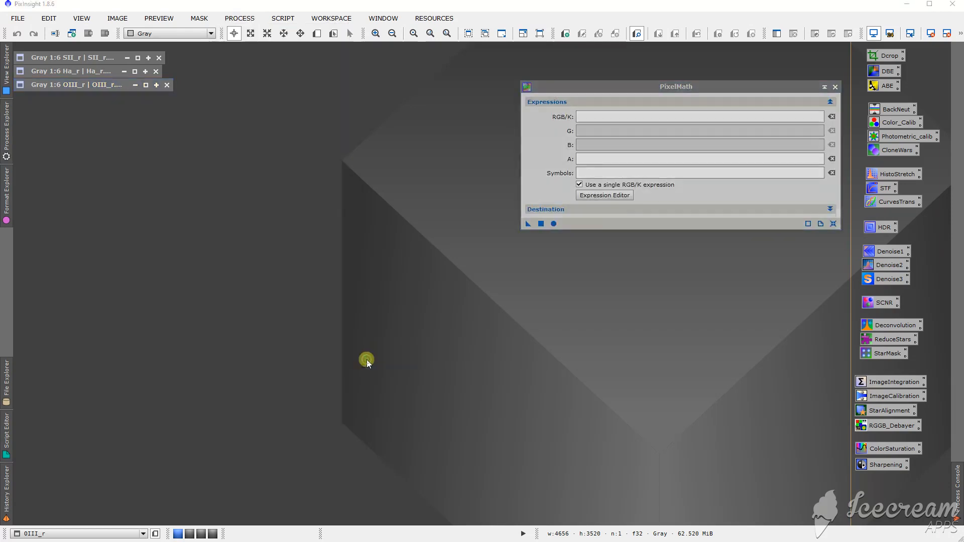
left_click(579, 185)
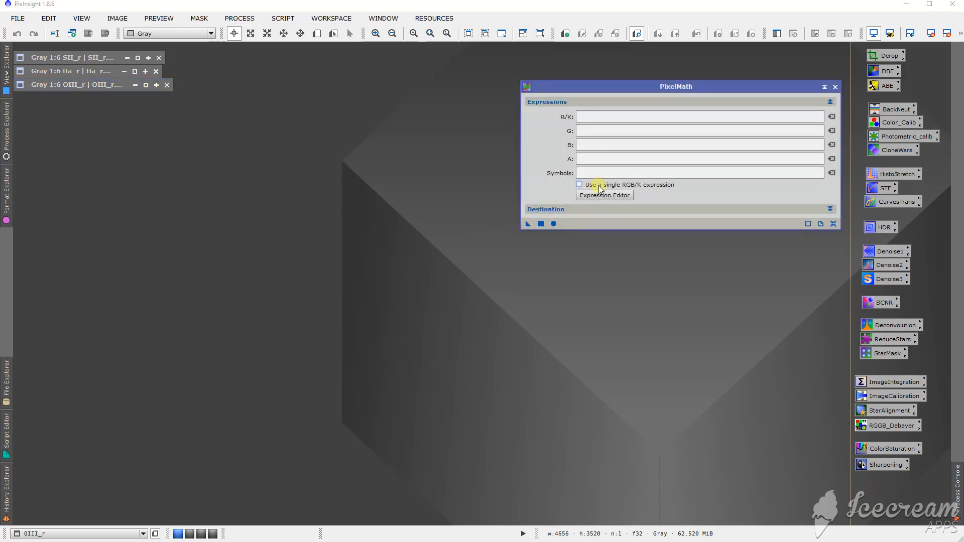
left_click(556, 210)
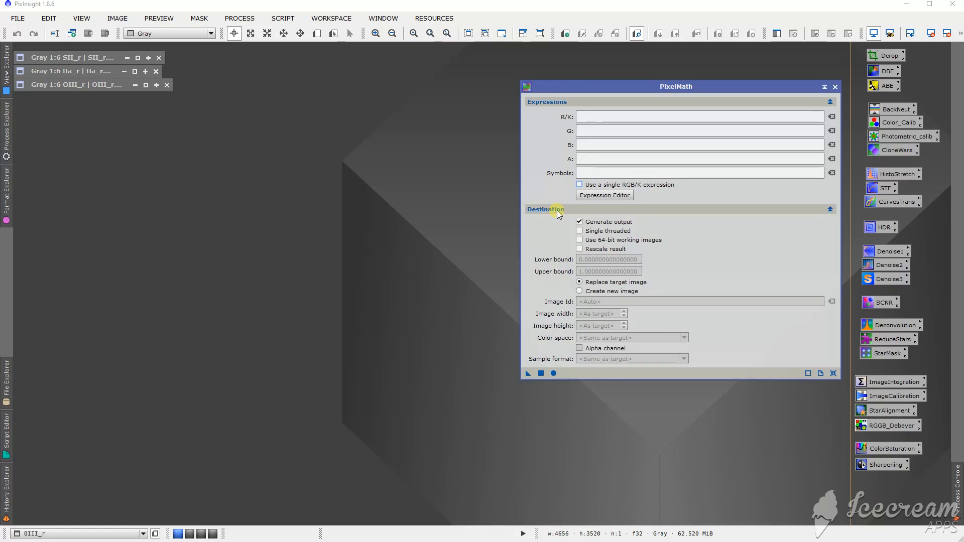
left_click(579, 291)
left_click(594, 298)
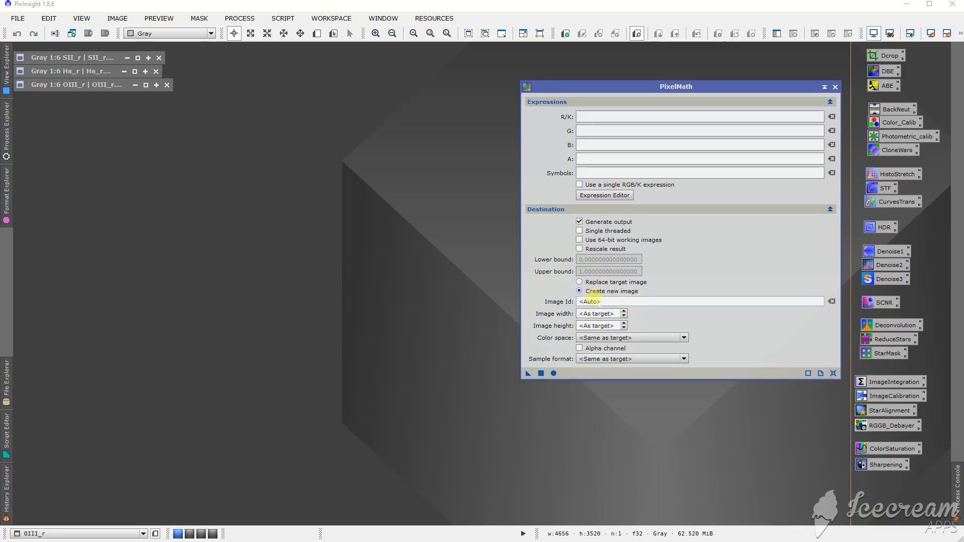
type("SHO_")
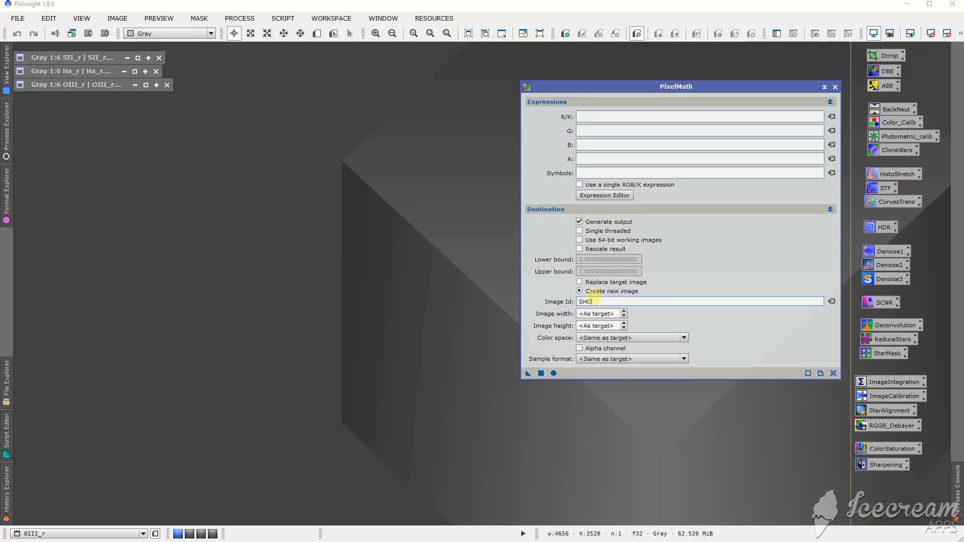
type("test")
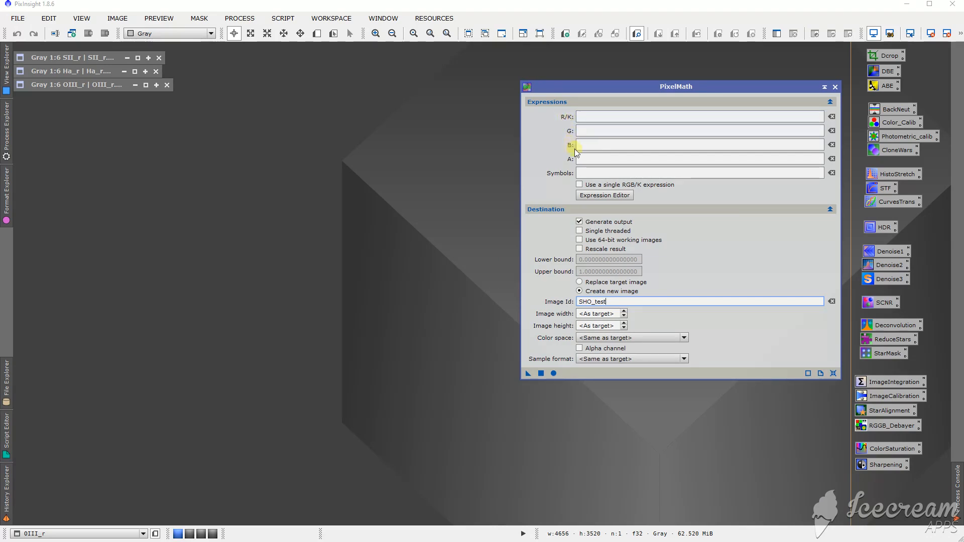
Assign the PixelMath channel expressions SII_r to red, Ha_r to green and OIII_r to blue.
left_click(590, 117)
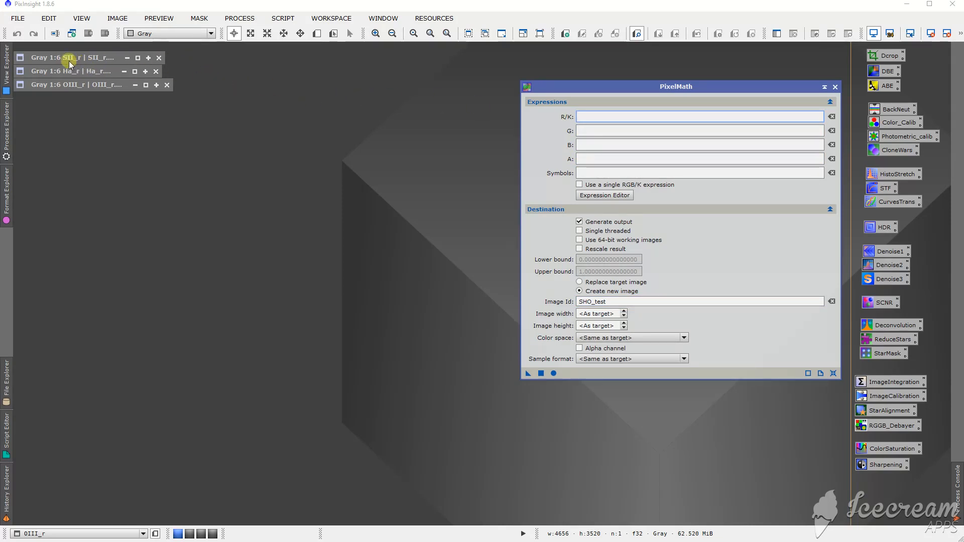
type("SII_r")
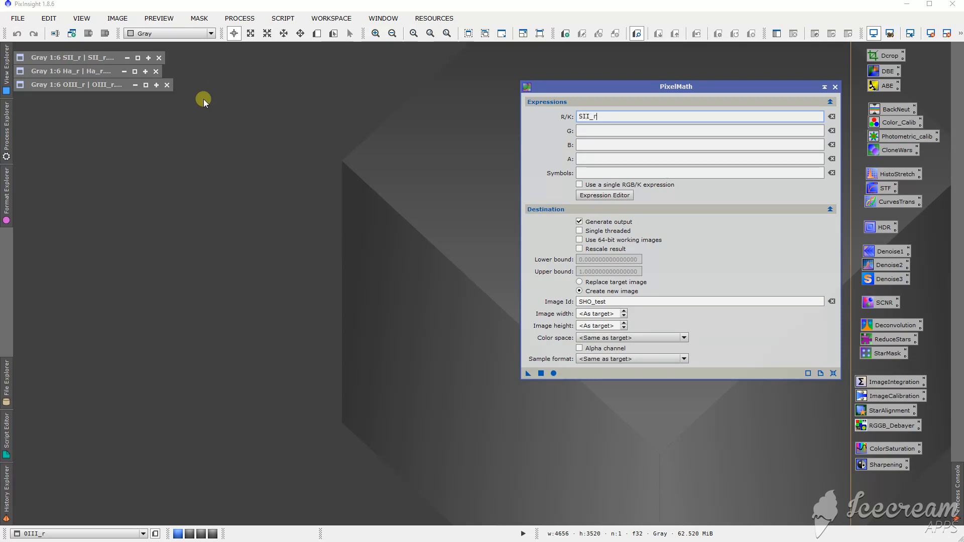
key("Tab")
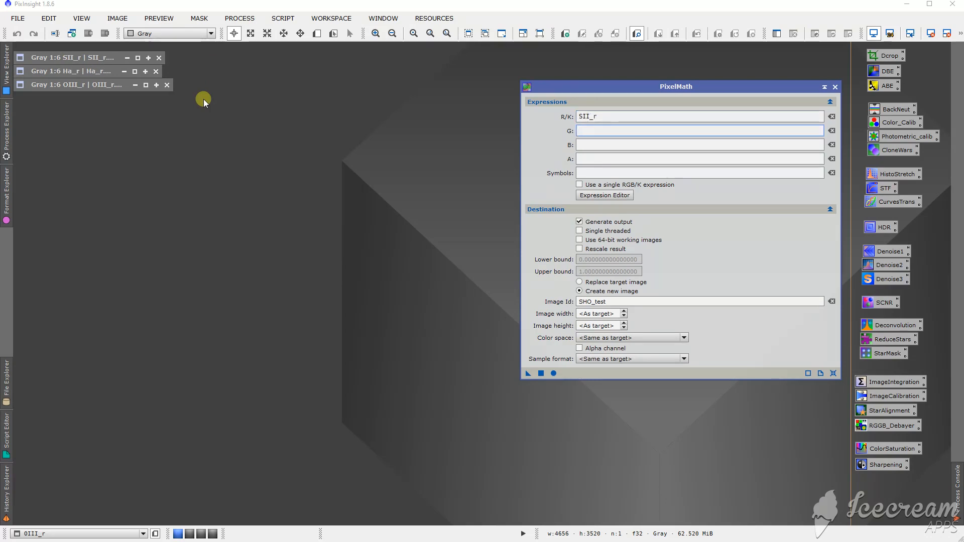
type("Ha_r")
key("Tab")
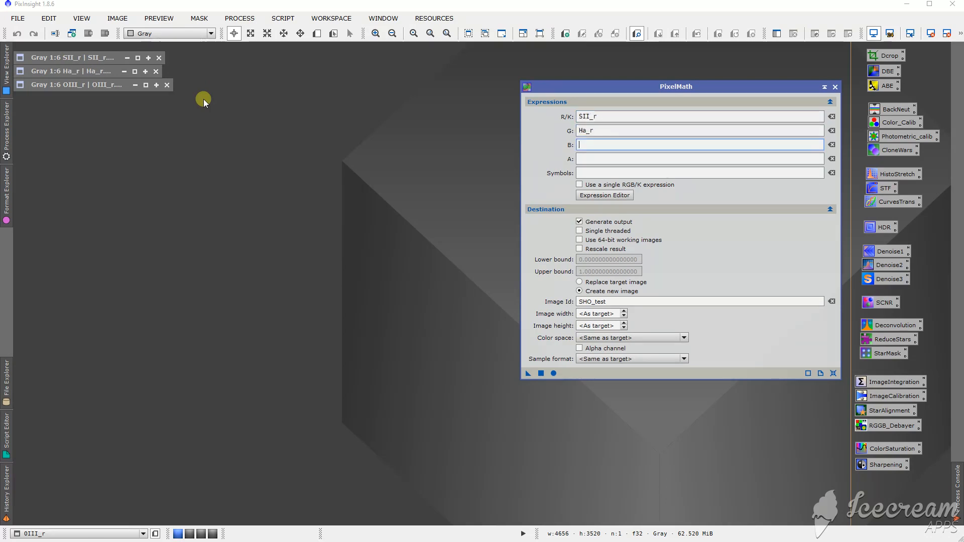
type("OII")
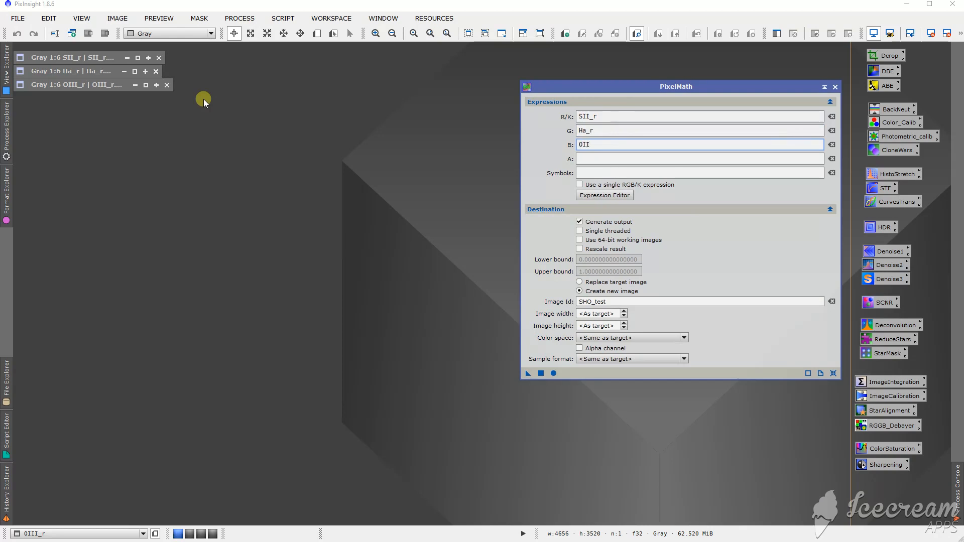
type("I_r")
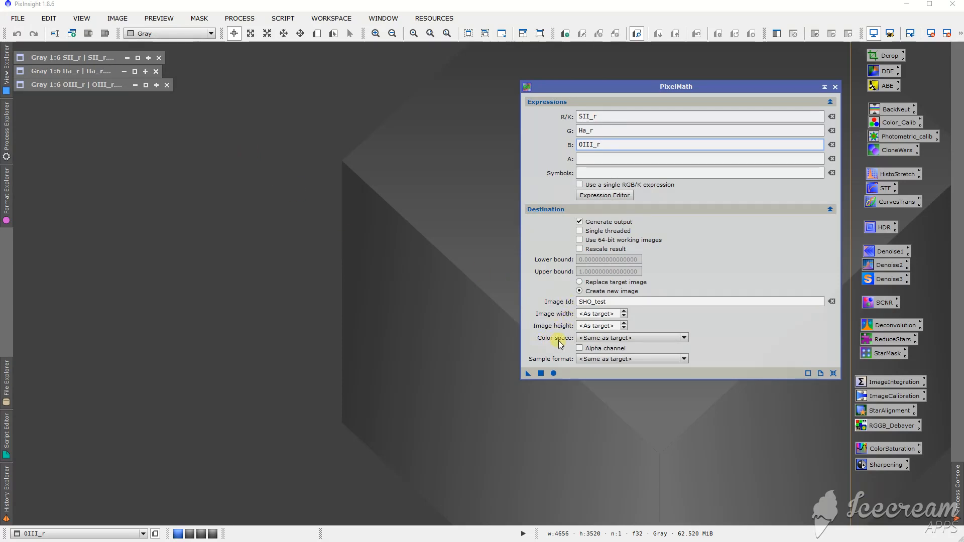
Set the PixelMath output color space to RGB Color and generate the combined SHO_test image.
left_click(581, 338)
left_click(594, 354)
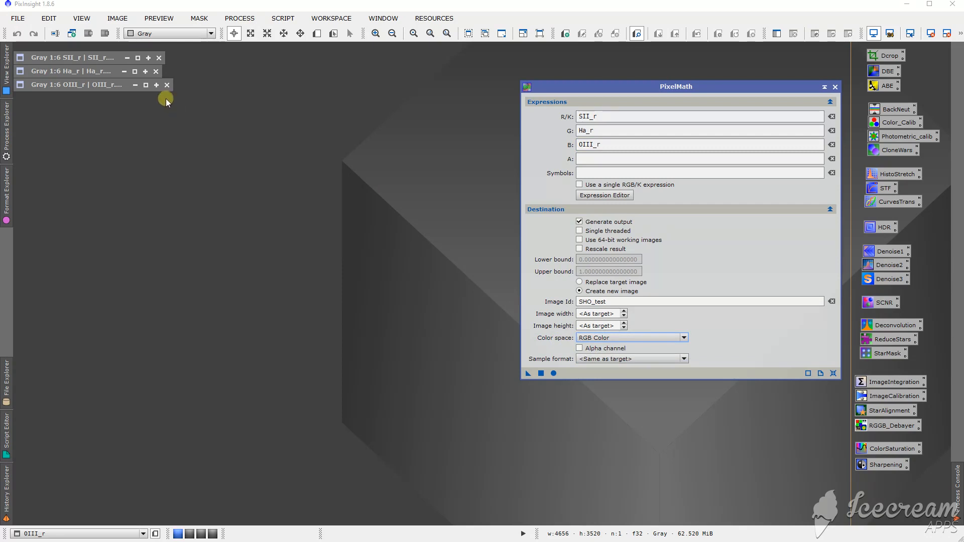
left_click(541, 374)
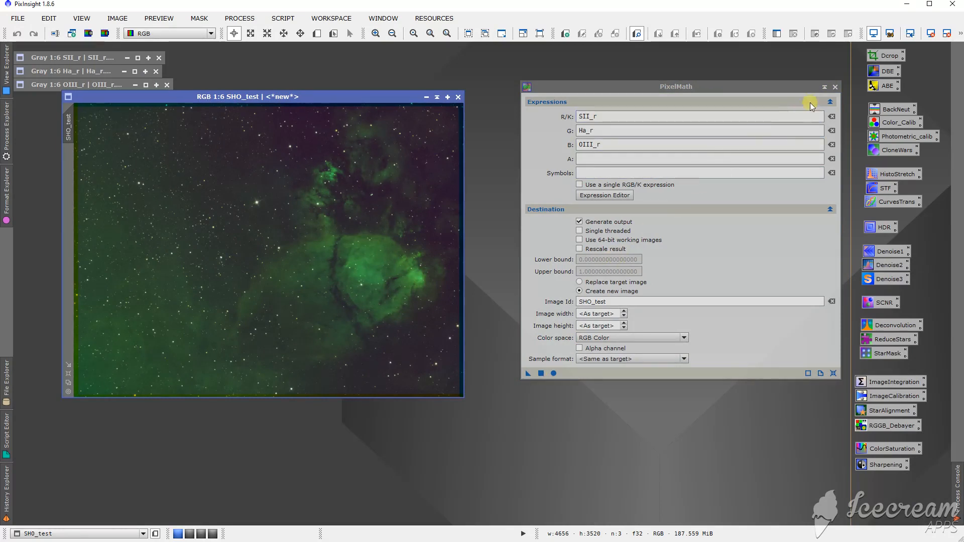
Close PixelMath and the SII_r, Ha_r and OIII_r images, and move SHO_test toward the workspace's upper corner.
left_click(835, 87)
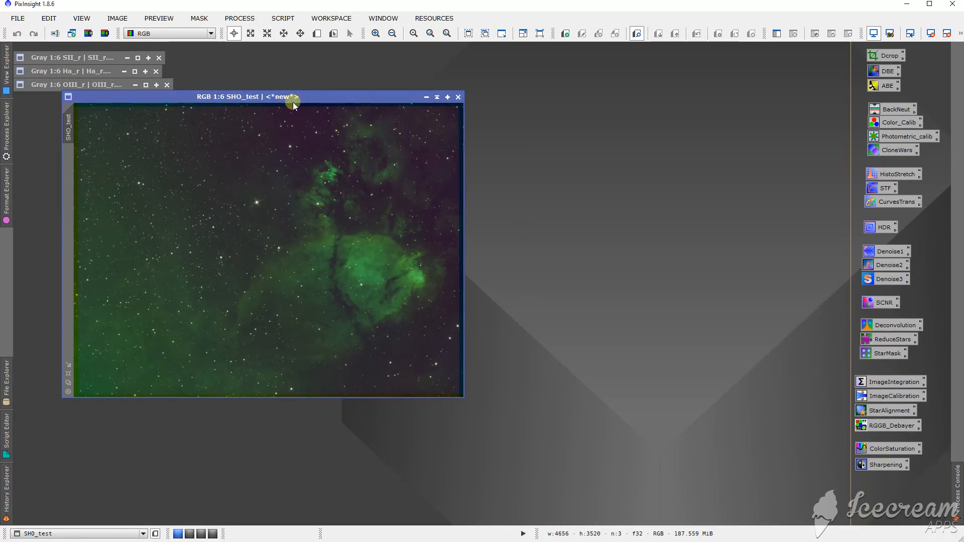
left_click(158, 58)
left_click(156, 70)
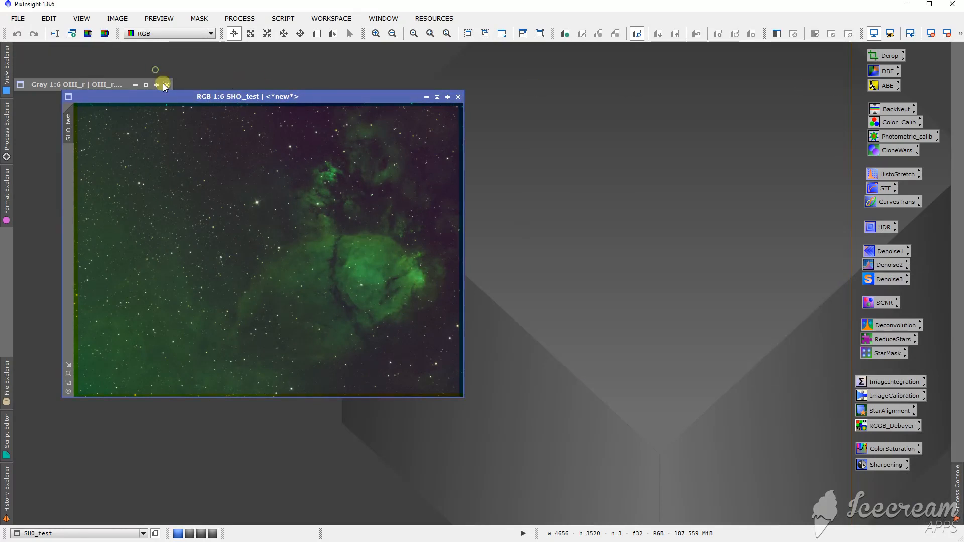
left_click(166, 84)
left_click_drag(198, 93, 194, 83)
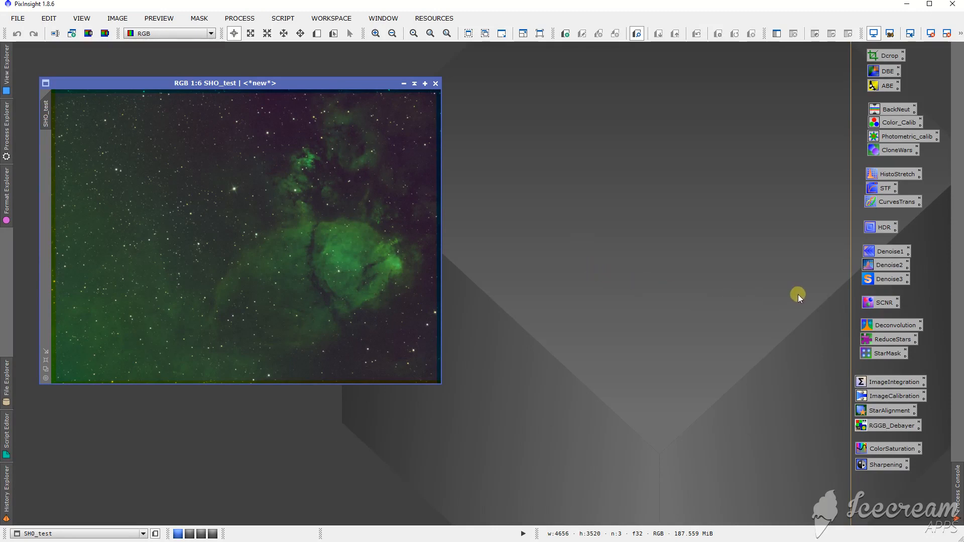
Open the SCNR process with Green as the color to remove and the amount kept at 1.00.
double_click(882, 302)
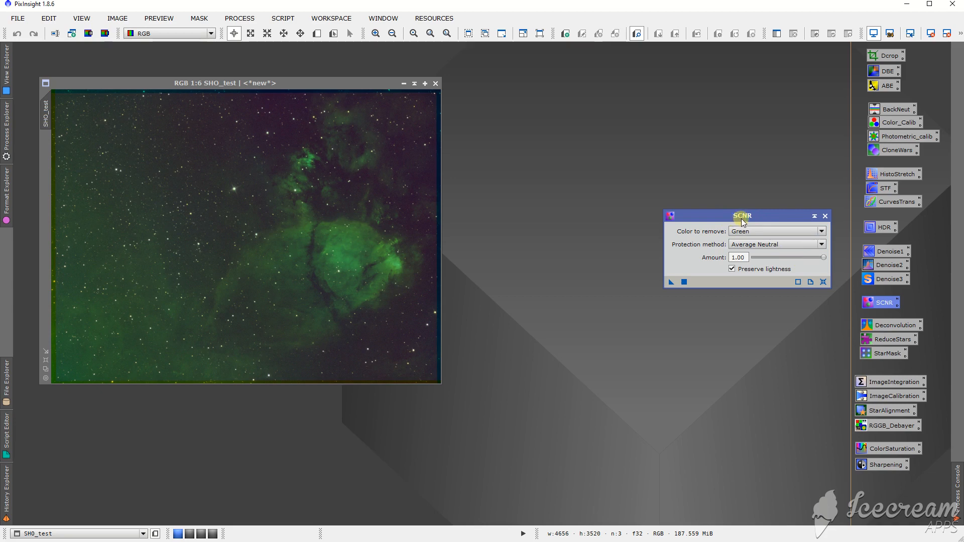
left_click(749, 232)
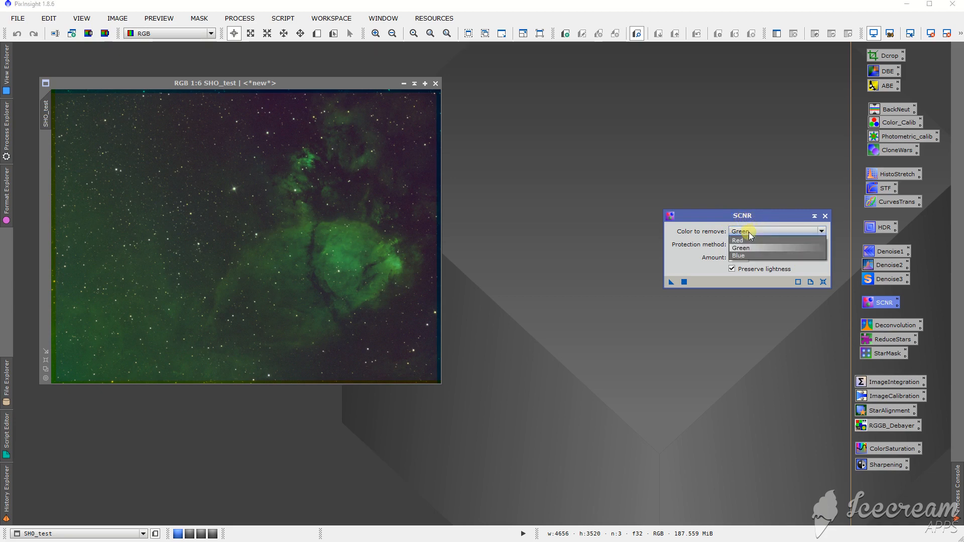
left_click(745, 248)
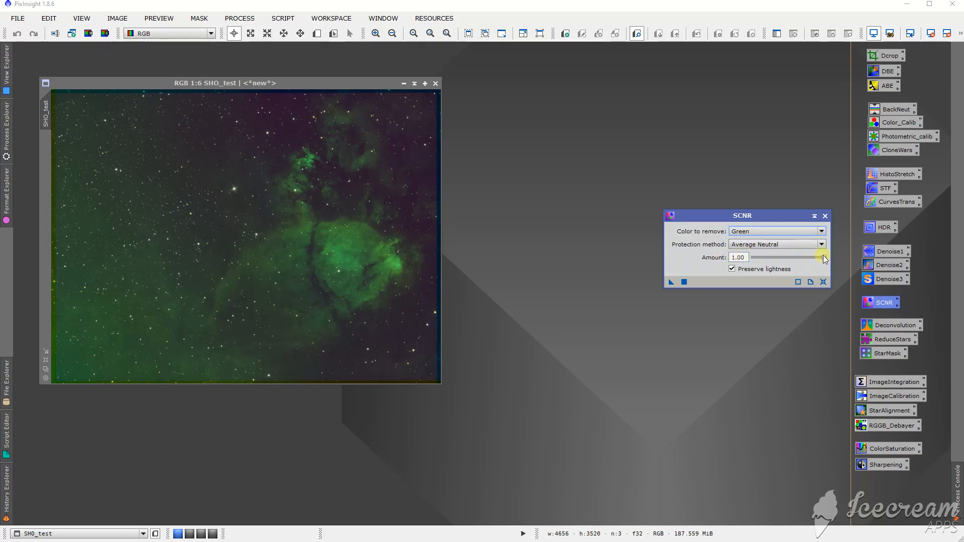
mouse_move(822, 257)
left_mouse_down()
mouse_move(756, 261)
mouse_move(824, 261)
left_mouse_up()
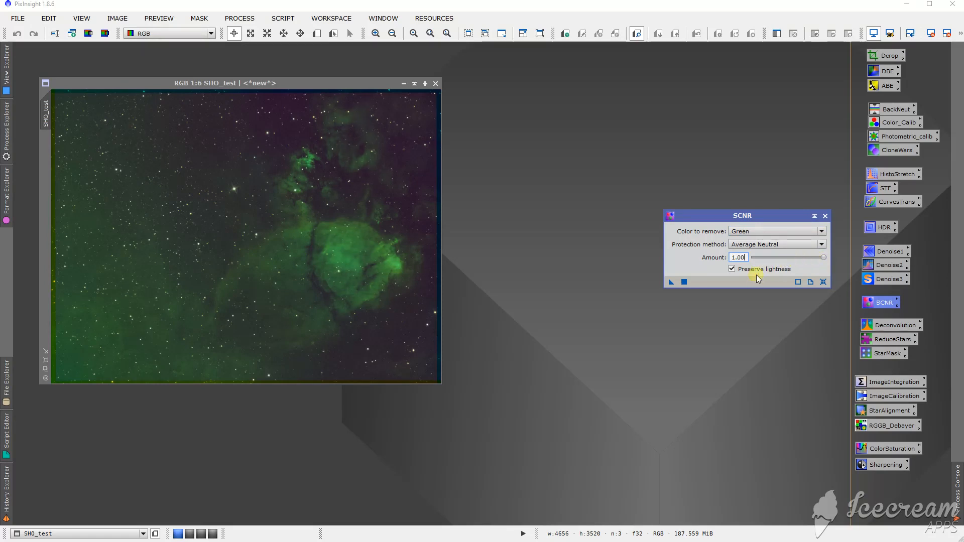
Try SCNR green removal on SHO_test with an amount of 0.30, and undo it.
left_click_drag(824, 257, 775, 260)
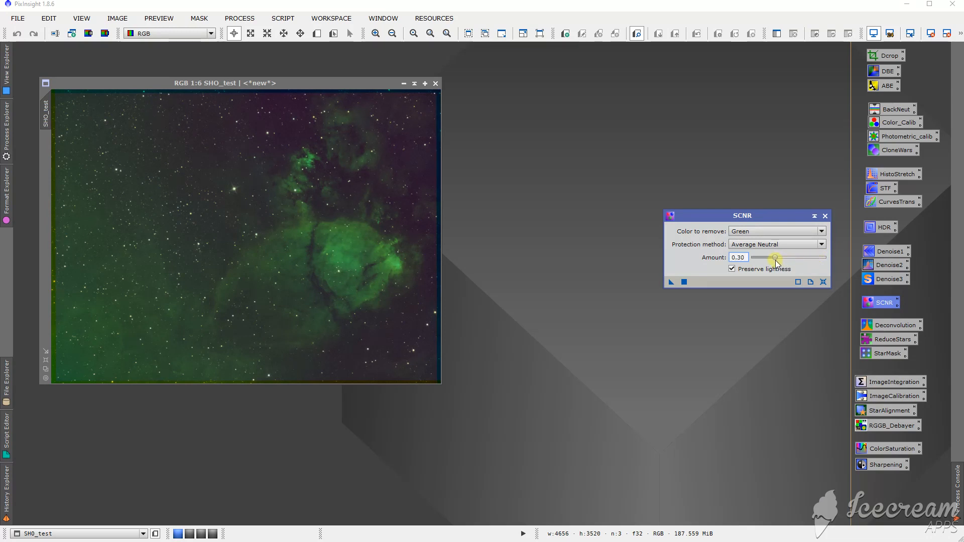
left_click_drag(671, 282, 380, 284)
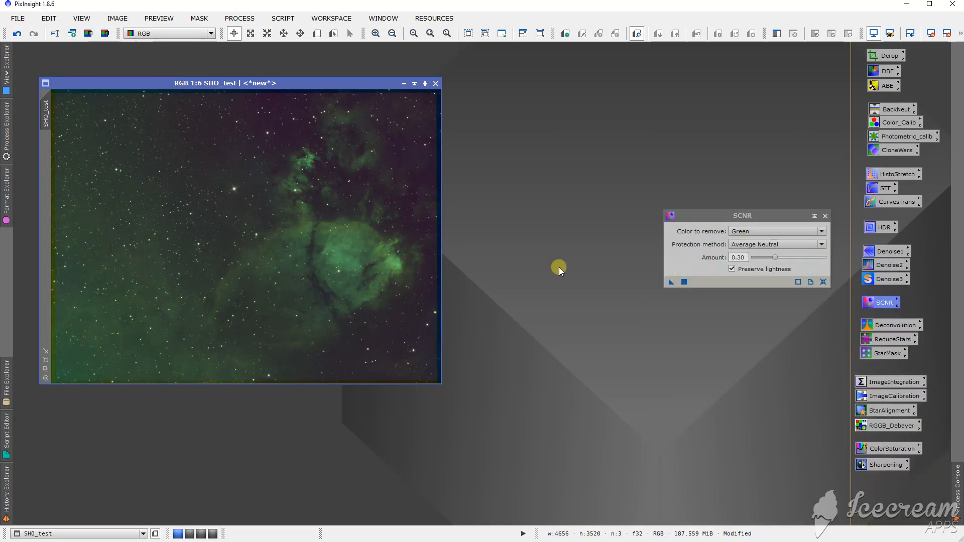
left_click(17, 33)
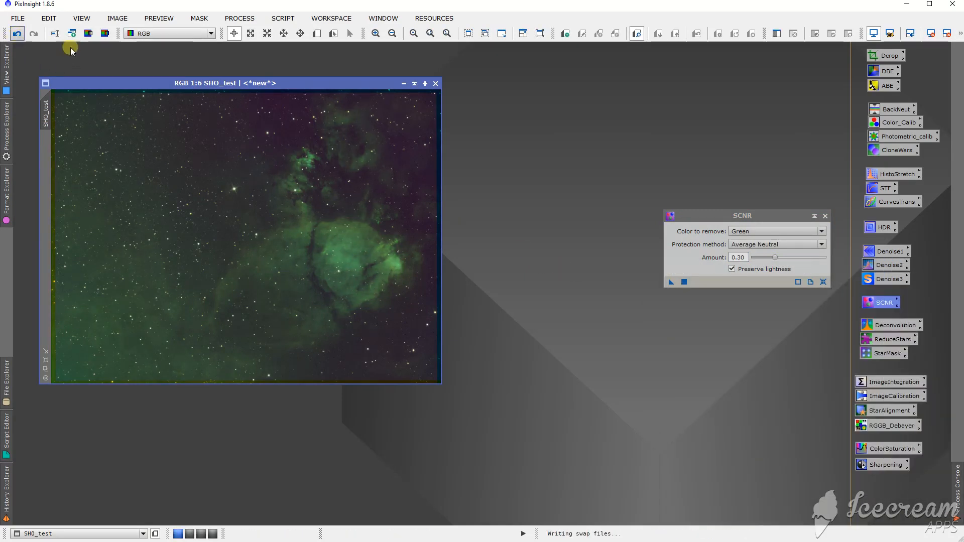
Apply SCNR green removal to SHO_test with an amount of 1.00 and close the process.
left_click_drag(773, 257, 835, 258)
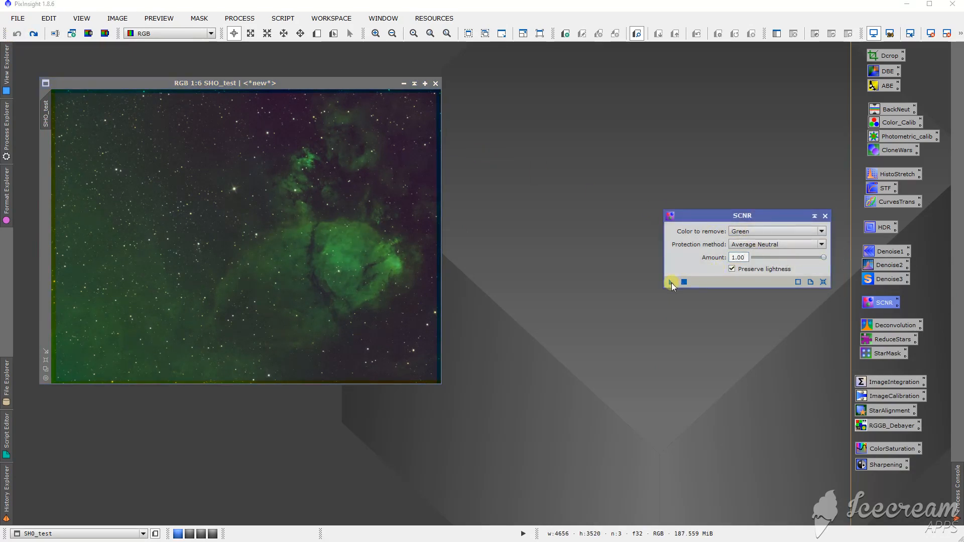
left_click_drag(671, 282, 325, 234)
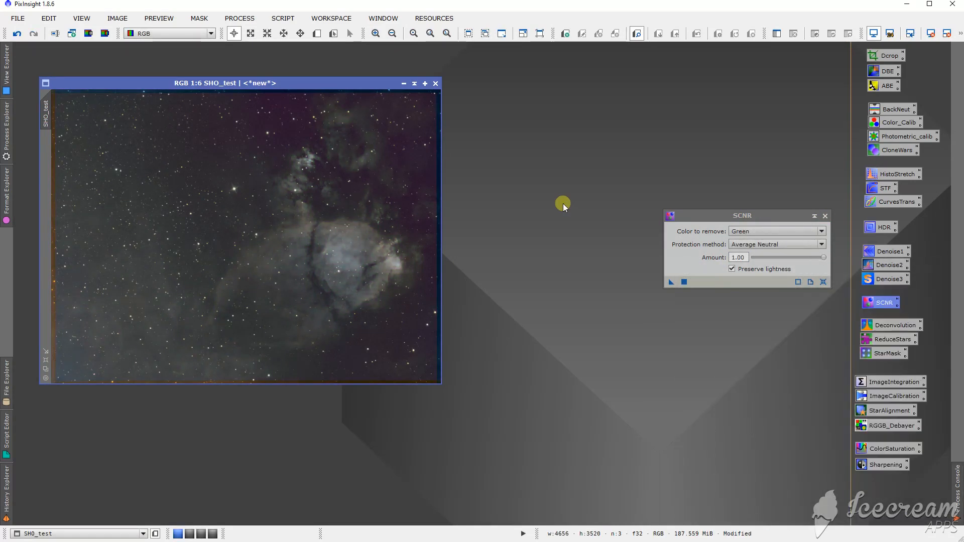
left_click(824, 216)
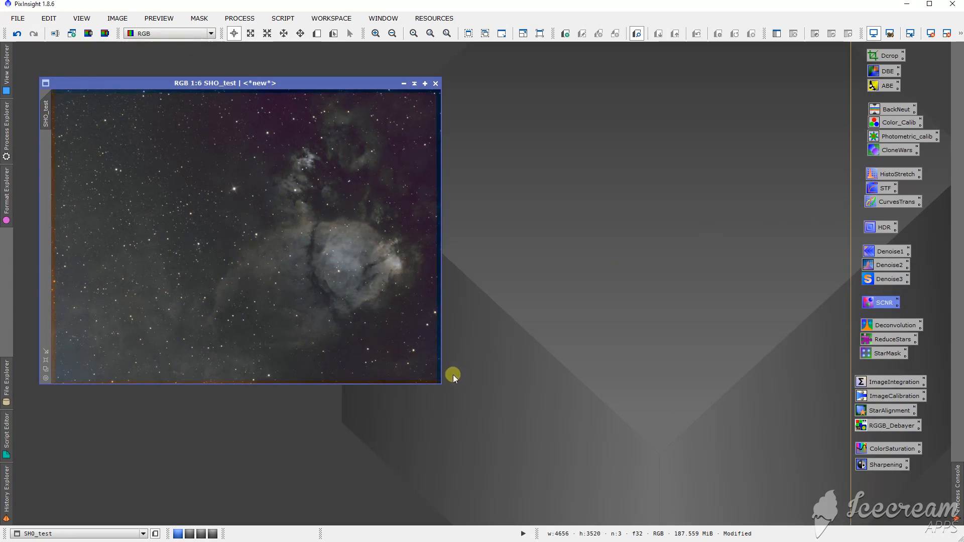
Enlarge the SHO_test window to leave a margin around the image, and open DynamicCrop beside it.
left_click_drag(442, 384, 460, 410)
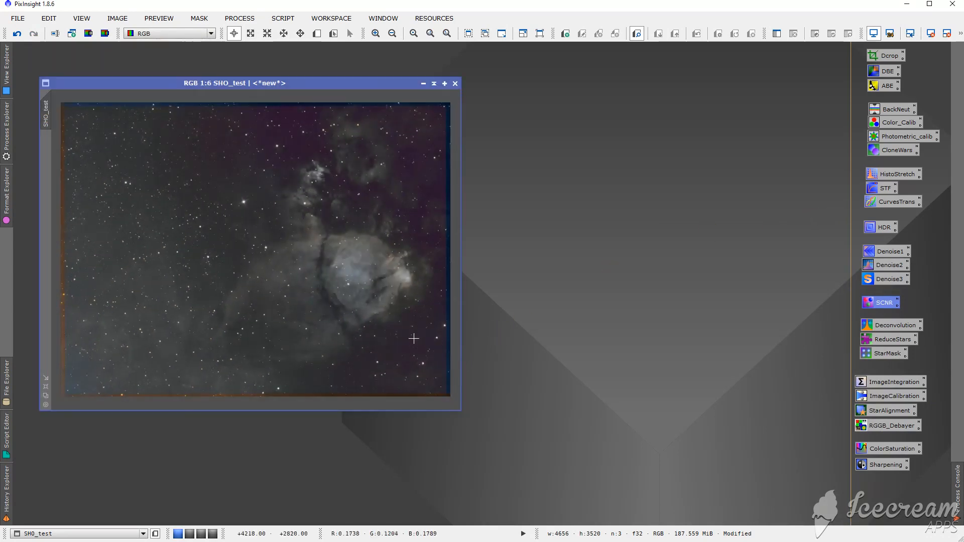
double_click(873, 55)
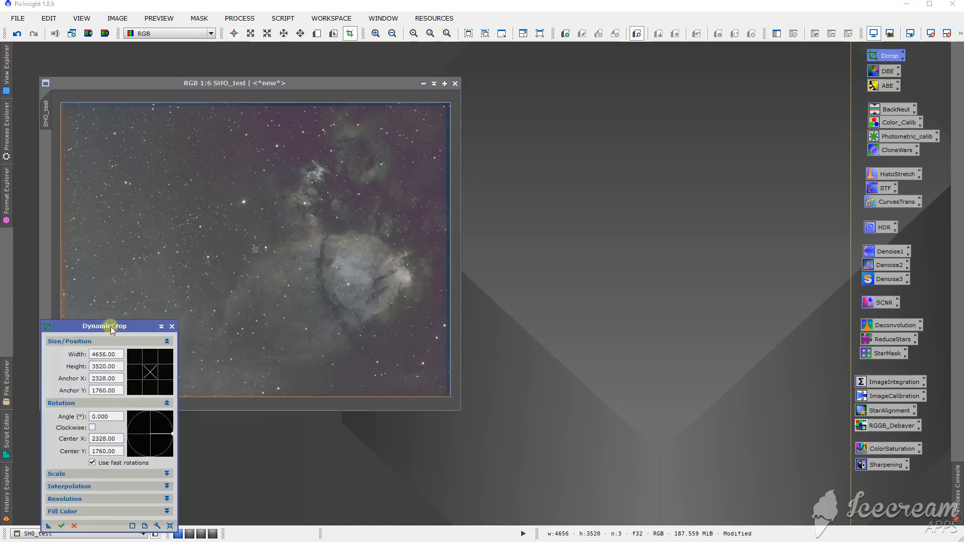
left_click_drag(111, 326, 576, 188)
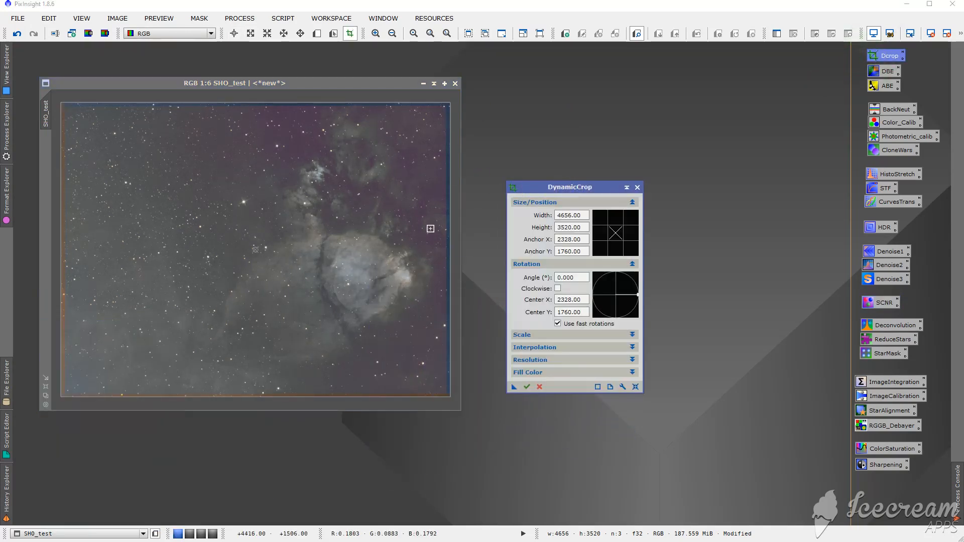
Crop the colored misalignment borders off all four edges of SHO_test, to about 4482 × 3370 px, and close DynamicCrop.
left_click_drag(450, 232, 441, 232)
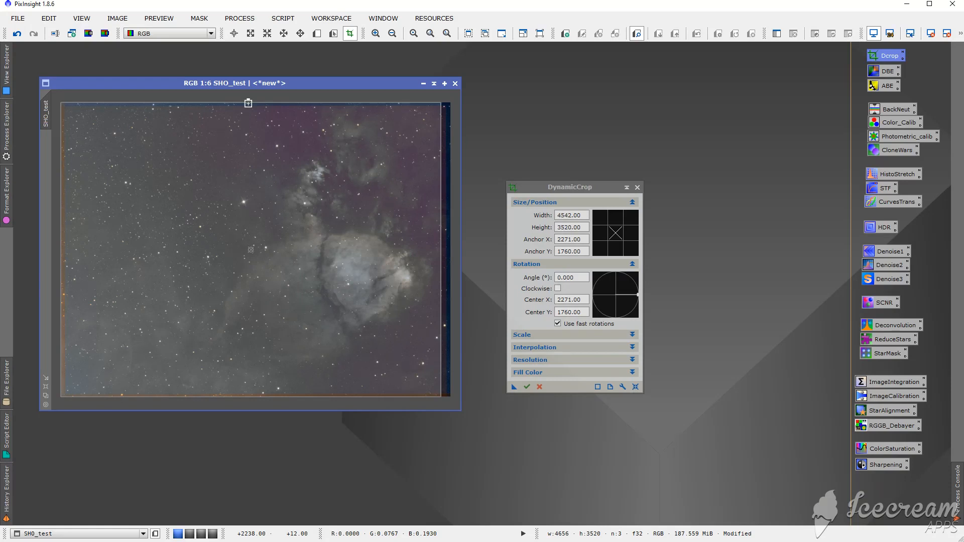
left_click_drag(248, 103, 251, 111)
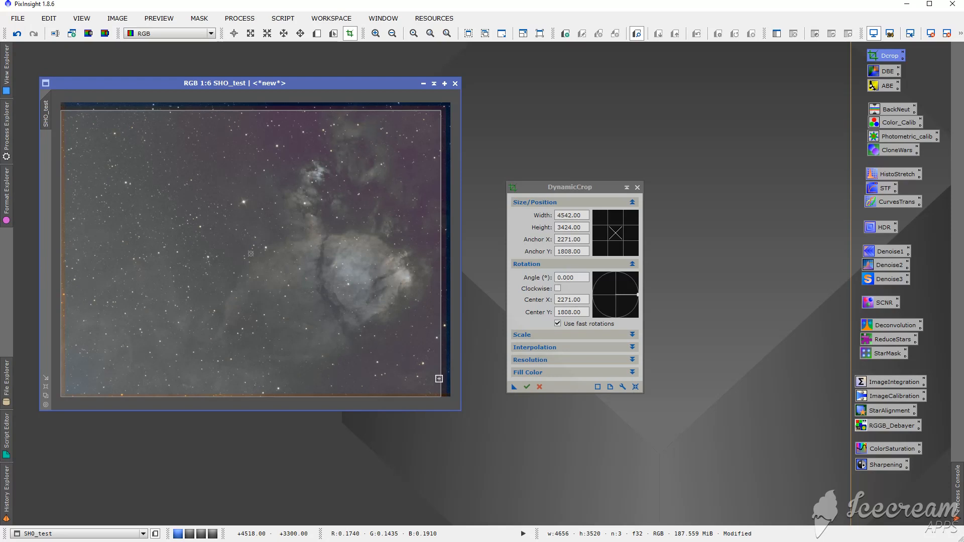
left_click_drag(439, 379, 441, 376)
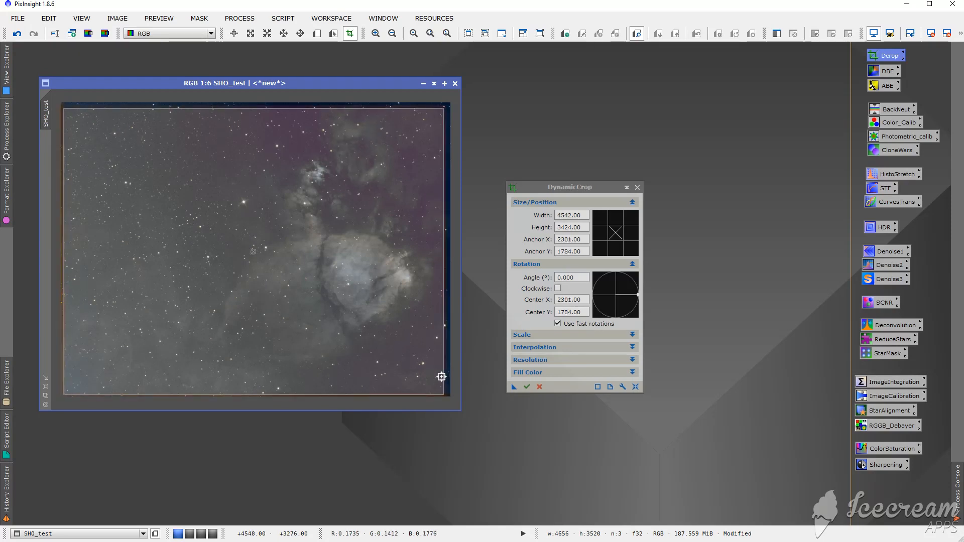
mouse_move(324, 394)
left_mouse_down()
mouse_move(325, 380)
mouse_move(329, 390)
left_mouse_up()
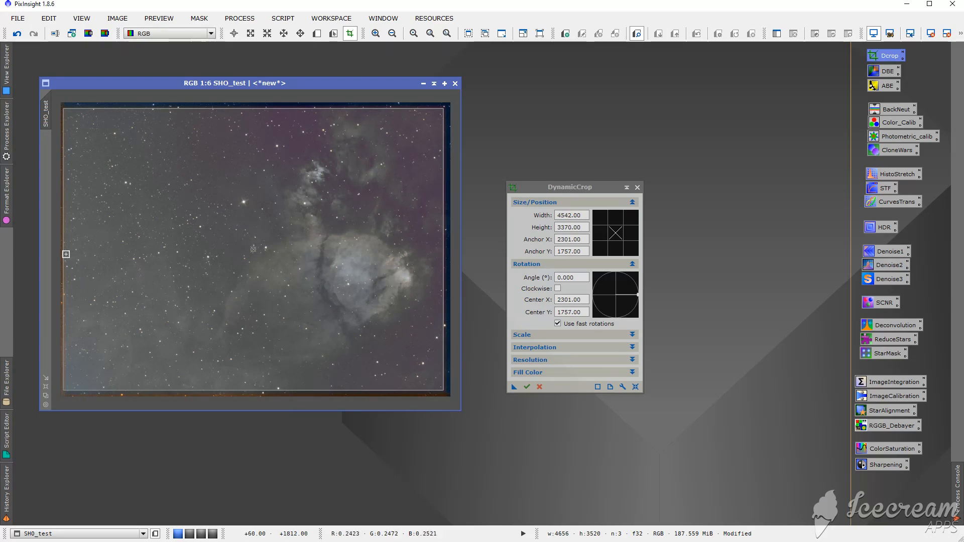
left_click_drag(62, 254, 67, 254)
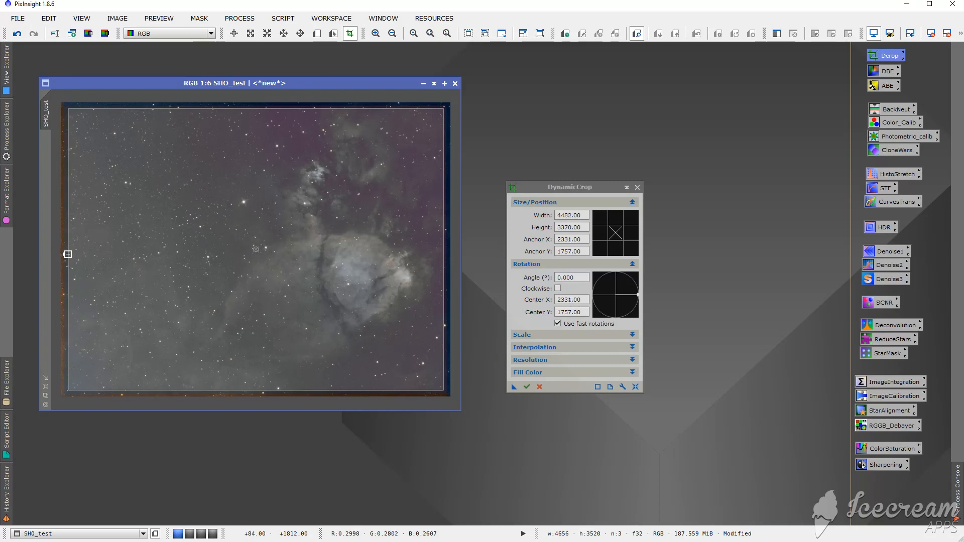
left_click(527, 386)
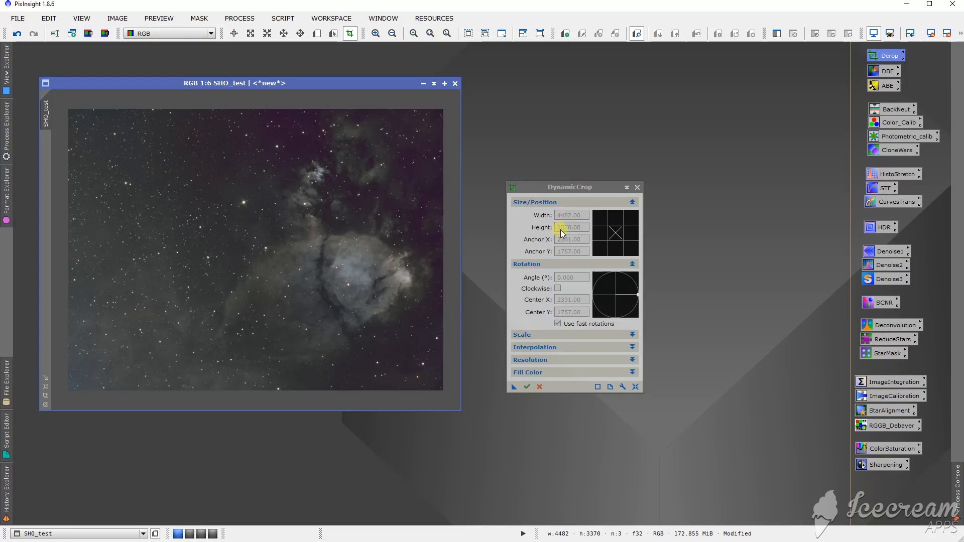
left_click(638, 187)
left_click(629, 188)
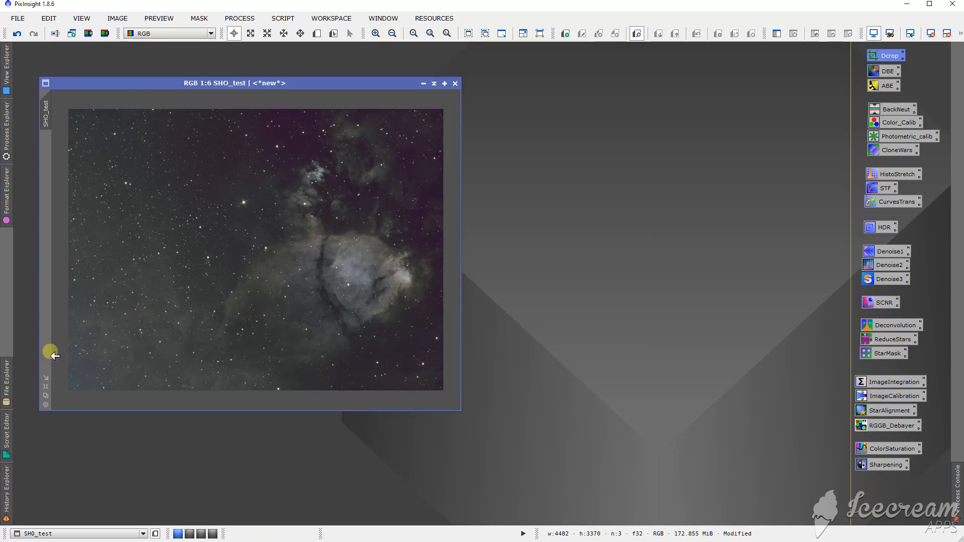
Create a preview of about 868 × 643 px over a star field with faint nebulosity in SHO_test, and open it.
left_click(46, 399)
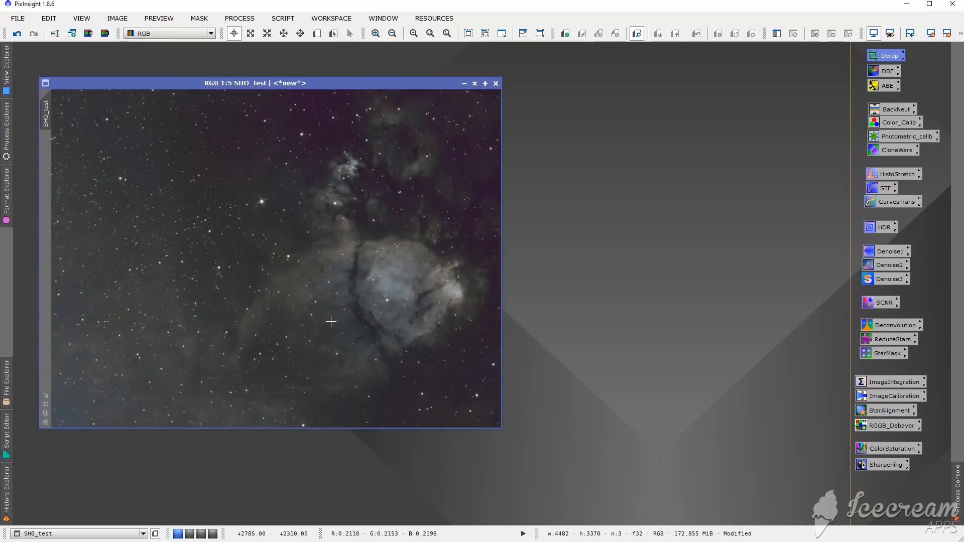
scroll(310, 195, "up", 3)
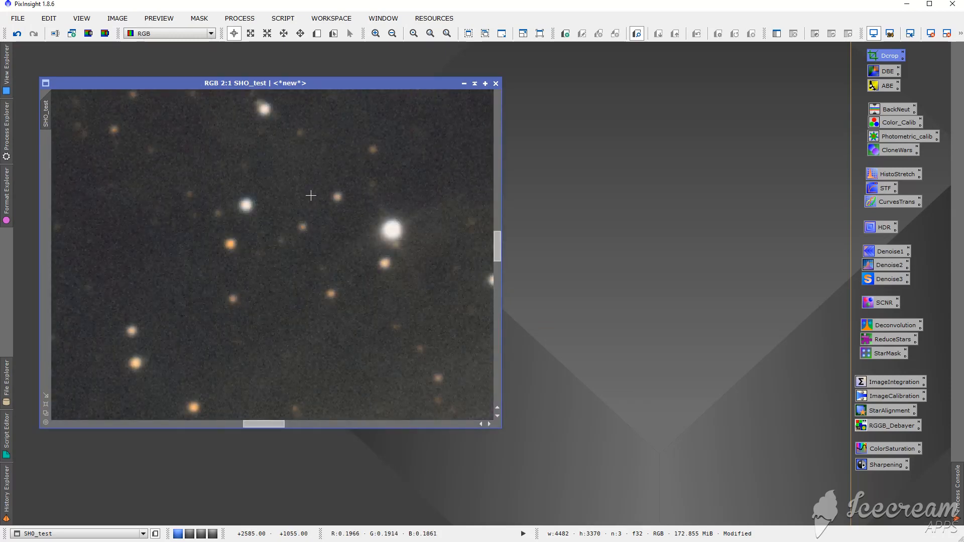
scroll(356, 239, "down", 2)
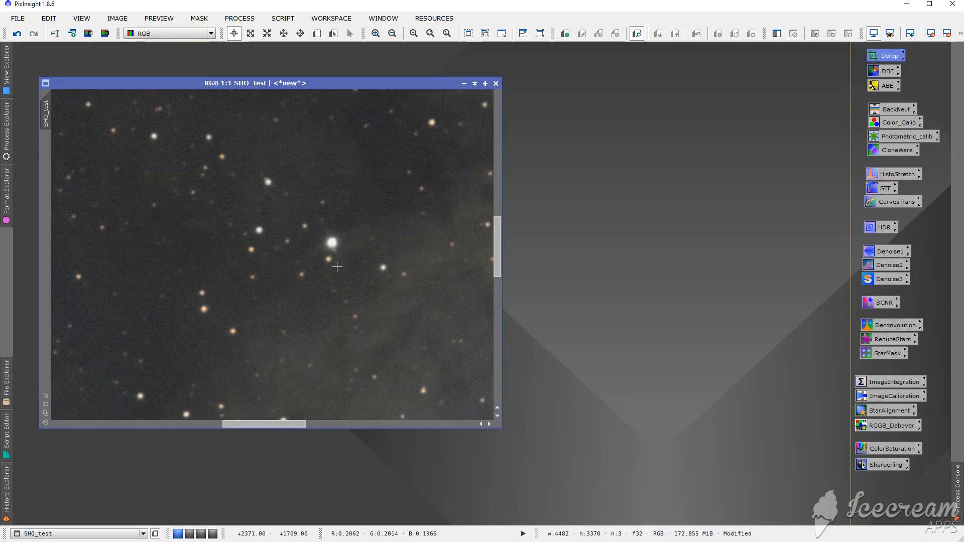
scroll(358, 261, "up", 1)
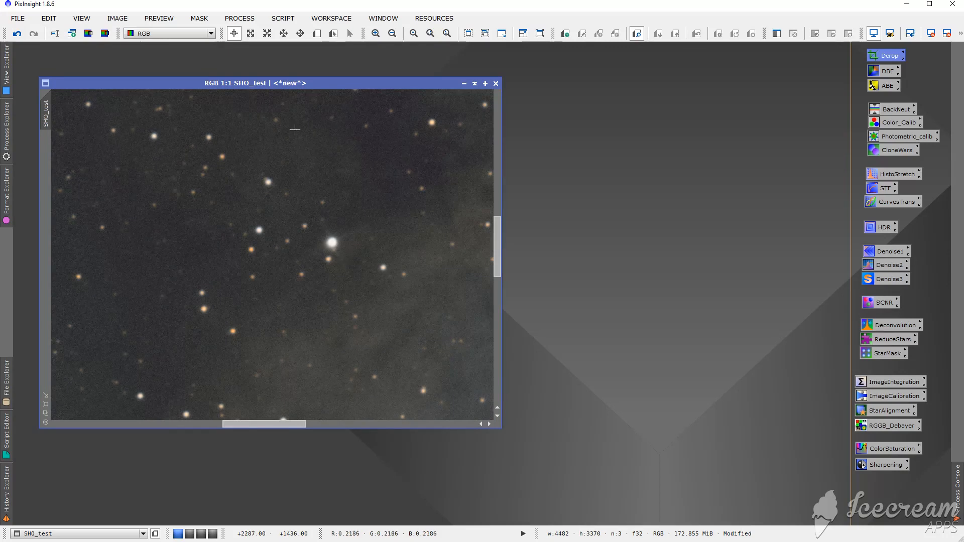
left_click(317, 34)
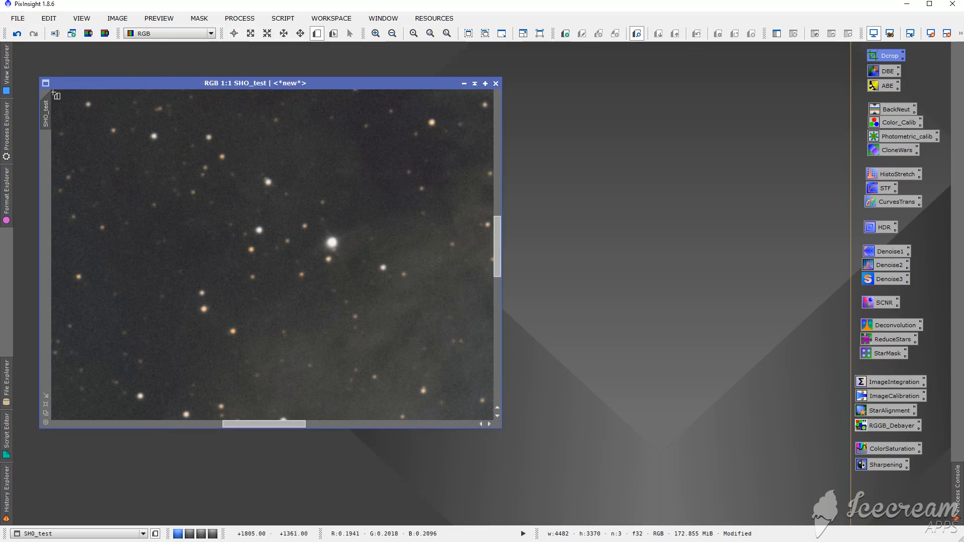
left_click_drag(52, 91, 489, 415)
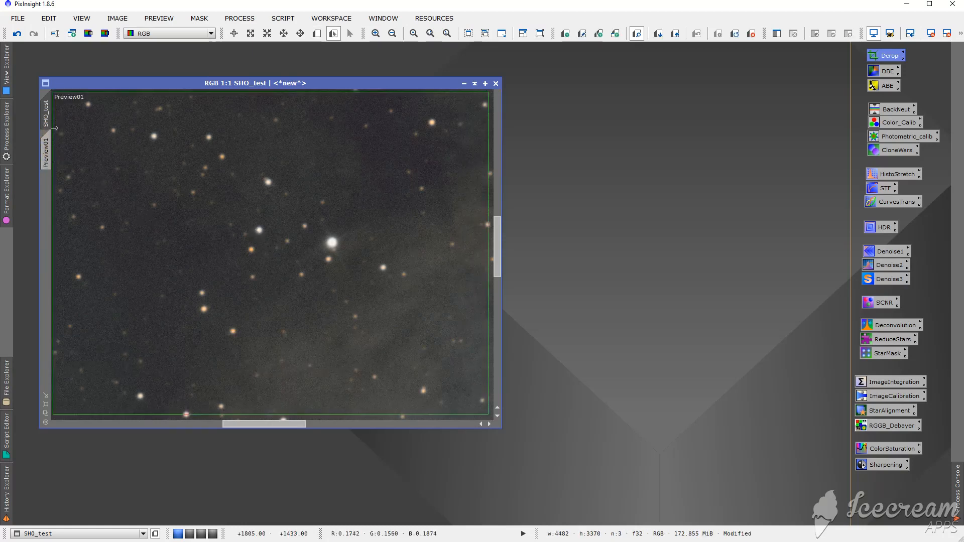
left_click(47, 153)
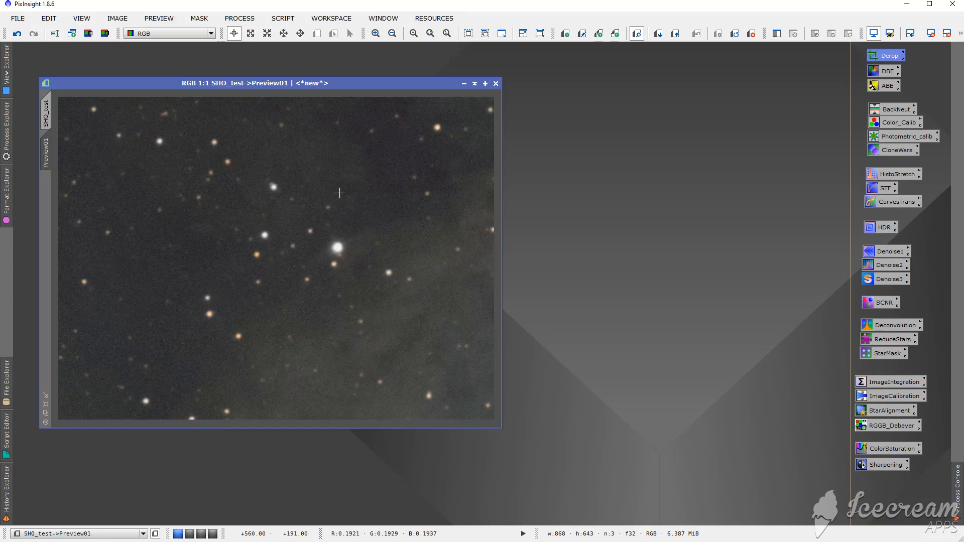
Open MultiscaleLinearTransform for noise reduction and set the number of layers to 5.
double_click(885, 251)
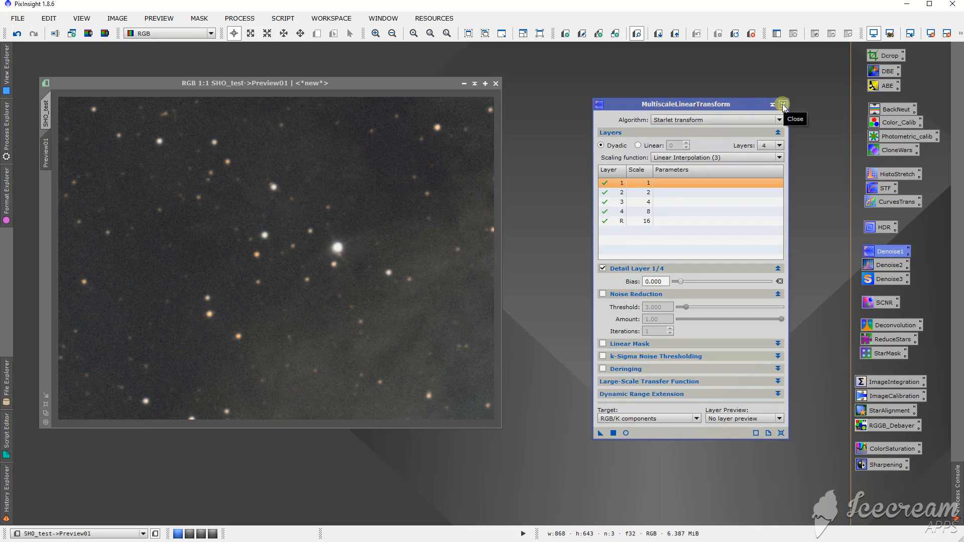
left_click(778, 145)
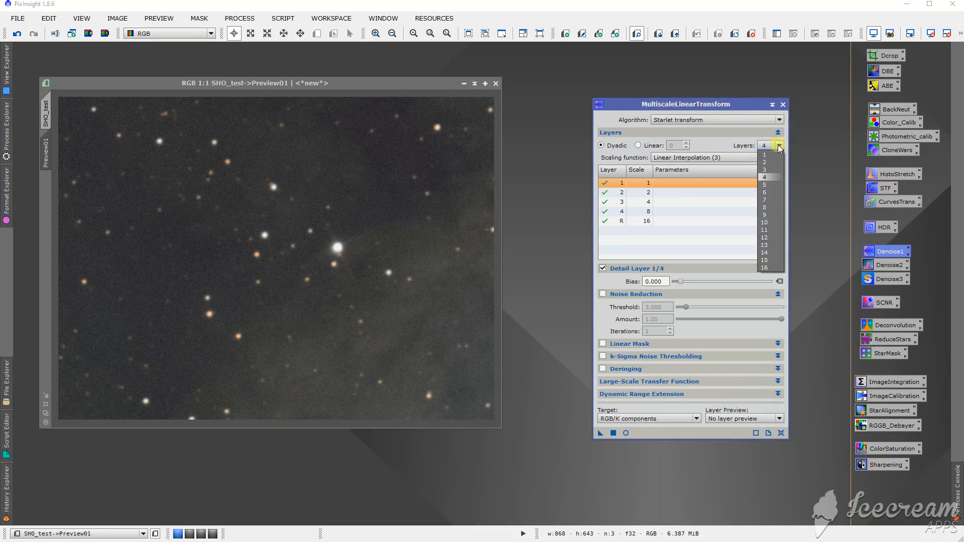
left_click(771, 183)
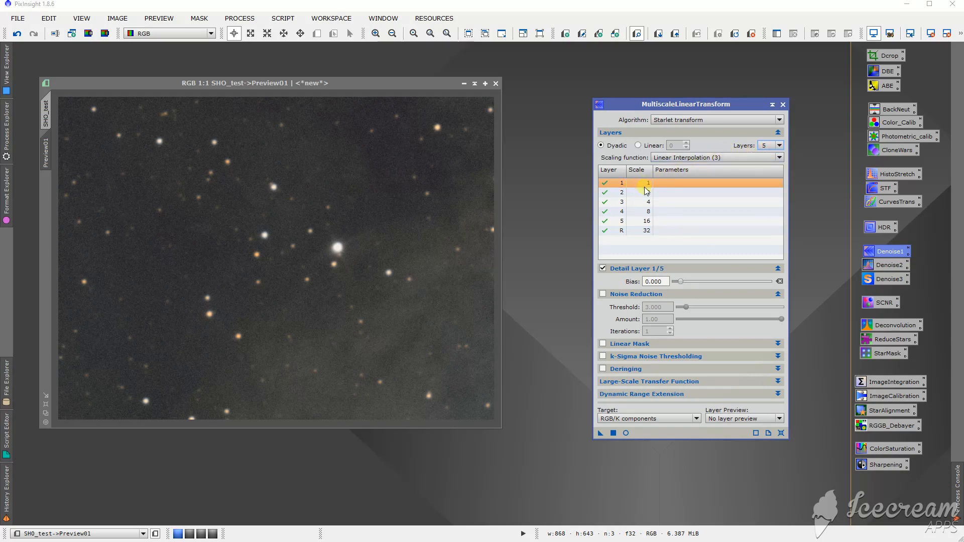
Enable noise reduction on layer 1 with threshold 3.000 and on layer 2 with threshold 2.000.
left_click(603, 294)
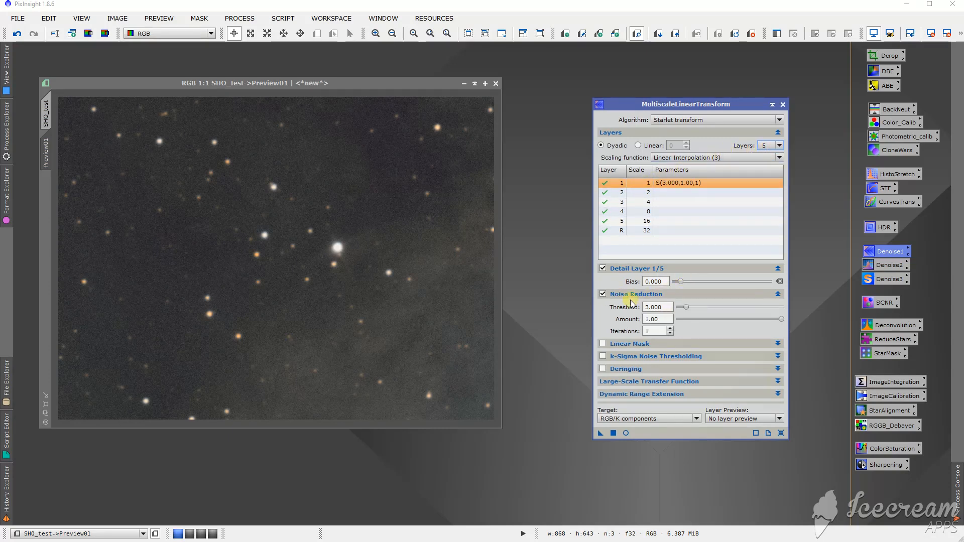
left_click(653, 193)
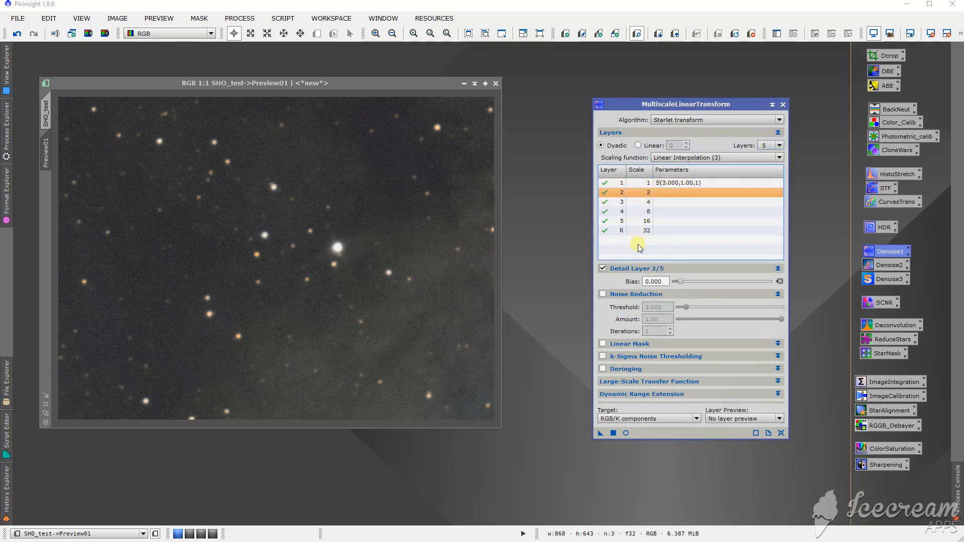
left_click(603, 294)
left_click(686, 306)
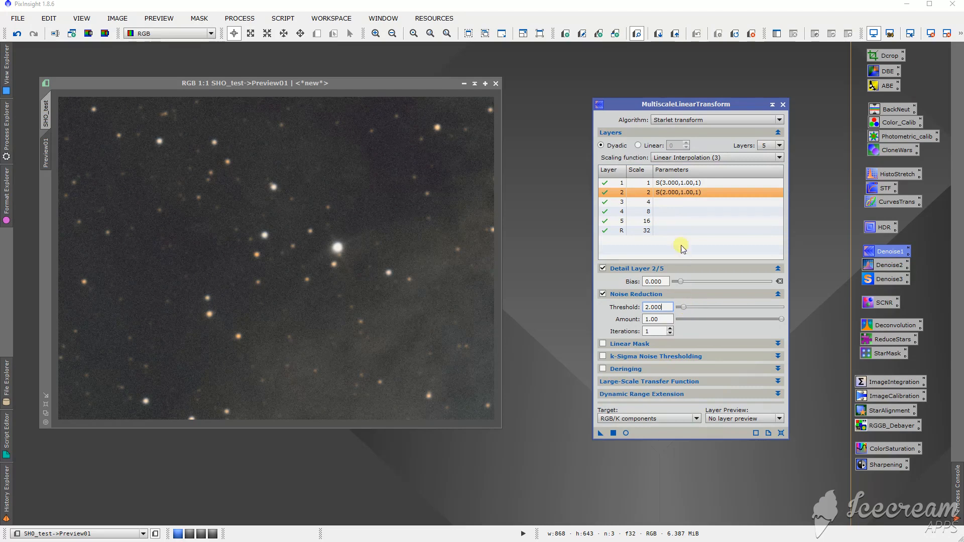
Enable noise reduction on layer 3 with threshold 1.000 and compare the effect with the original in a real-time preview.
left_click(667, 203)
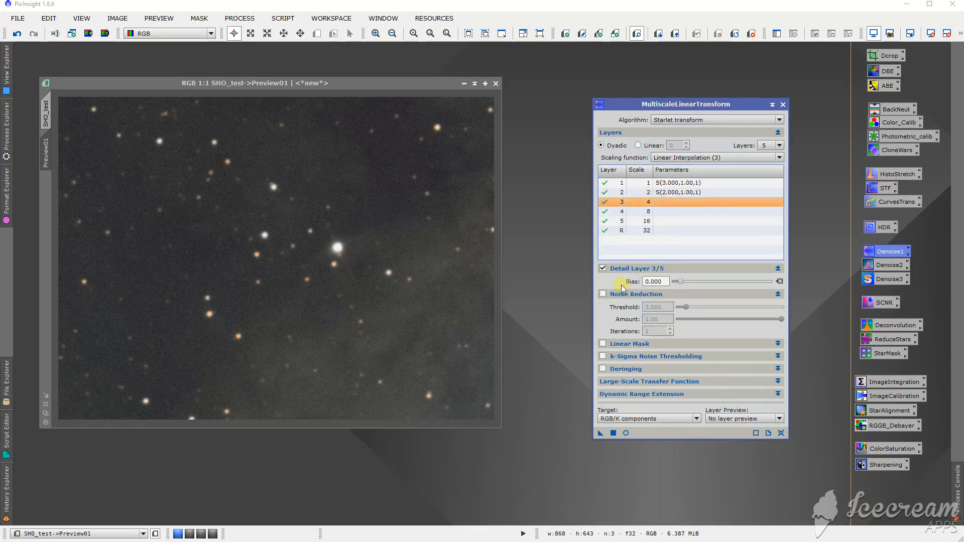
left_click(603, 294)
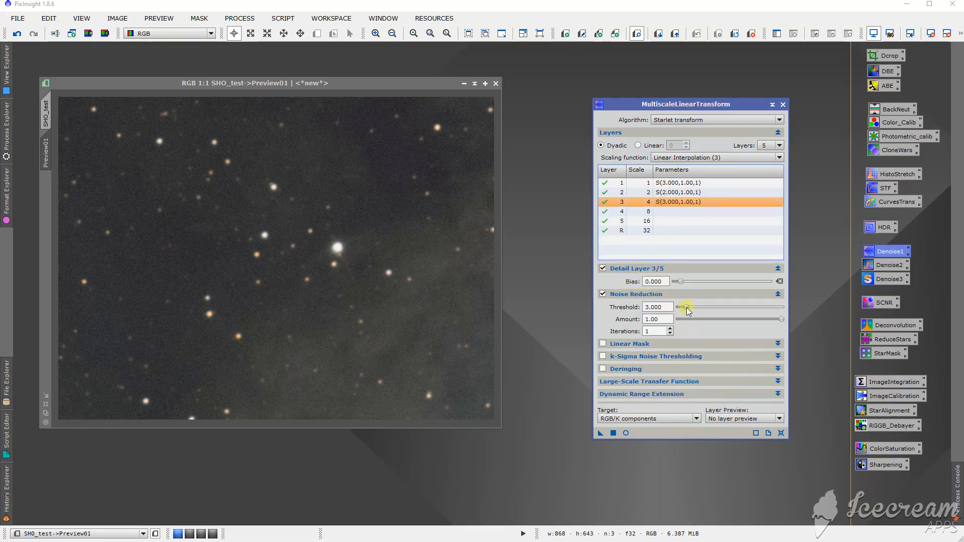
left_click_drag(686, 307, 683, 307)
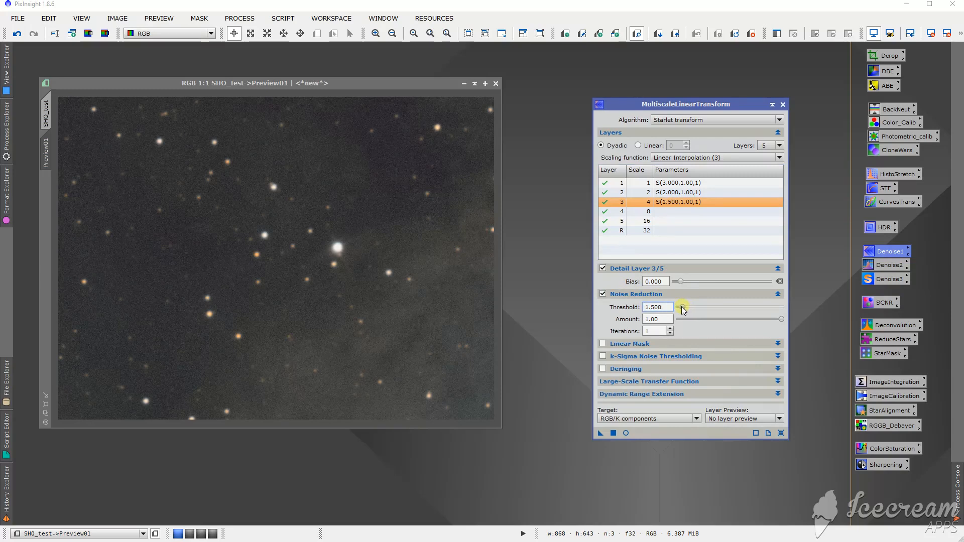
left_click(625, 432)
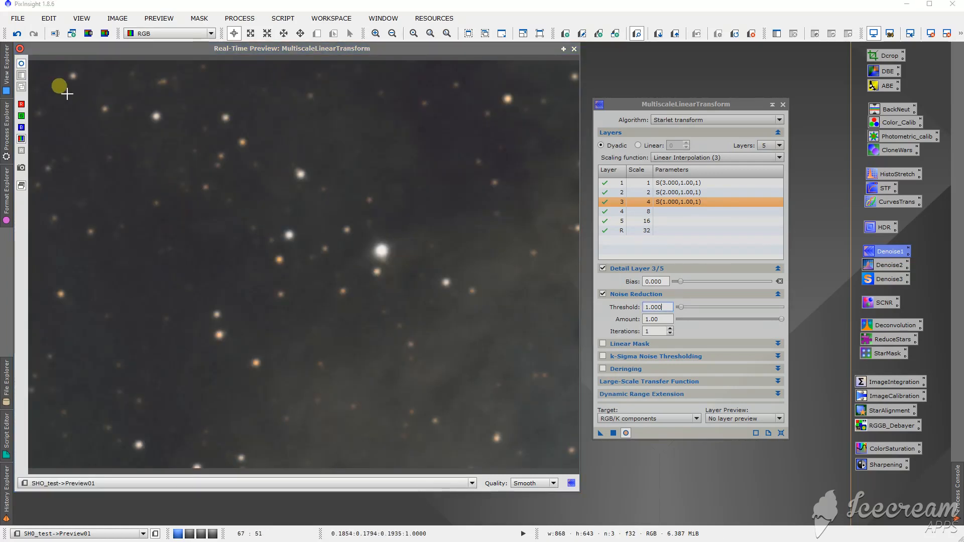
left_click(21, 64)
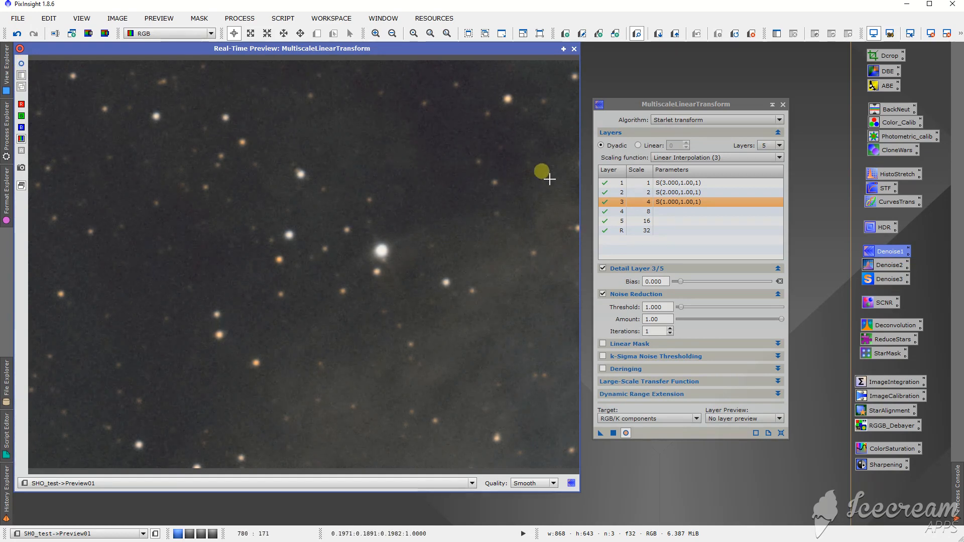
Try threshold 2.000 on layer 1, then disable that layer's noise reduction and compare the real-time preview with the original.
left_click(680, 181)
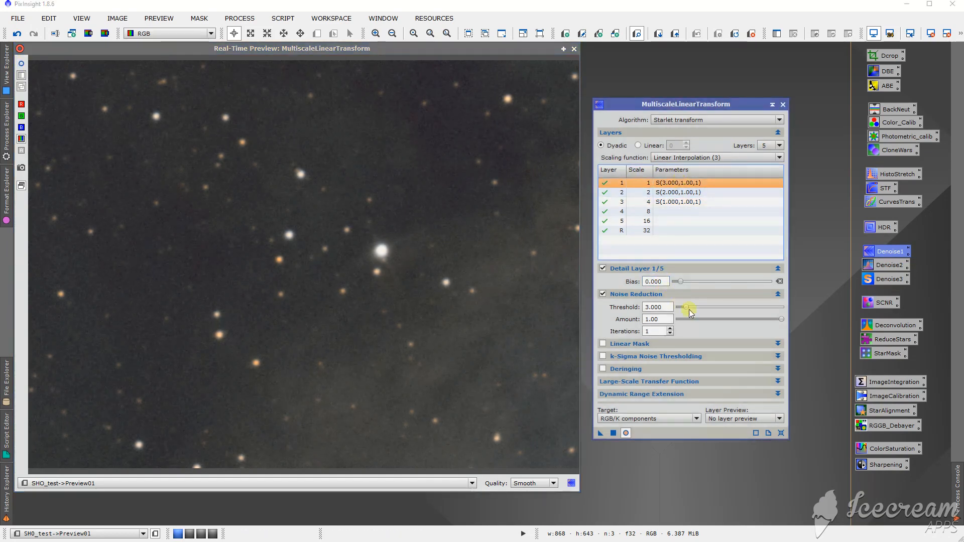
left_click_drag(686, 307, 683, 306)
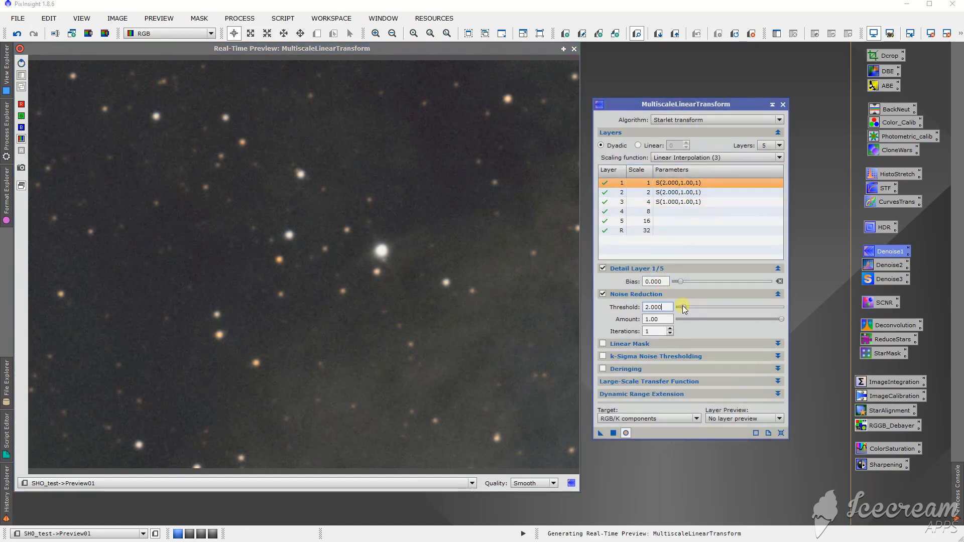
left_click(690, 192)
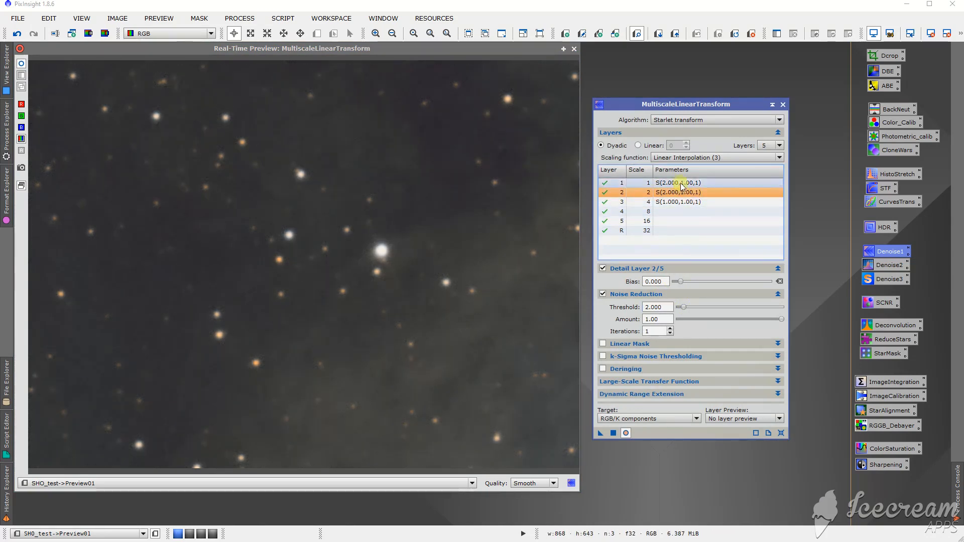
left_click(681, 183)
left_click(603, 294)
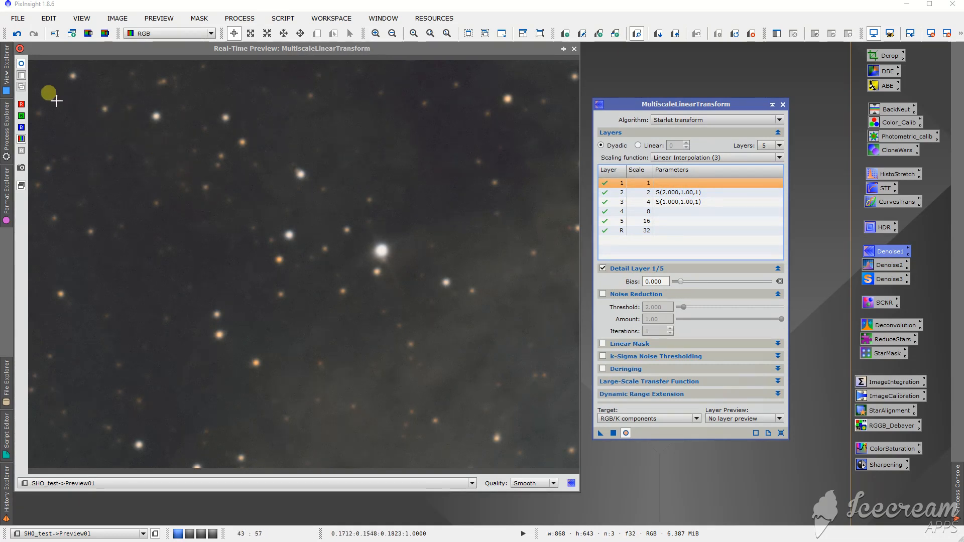
left_click(22, 64)
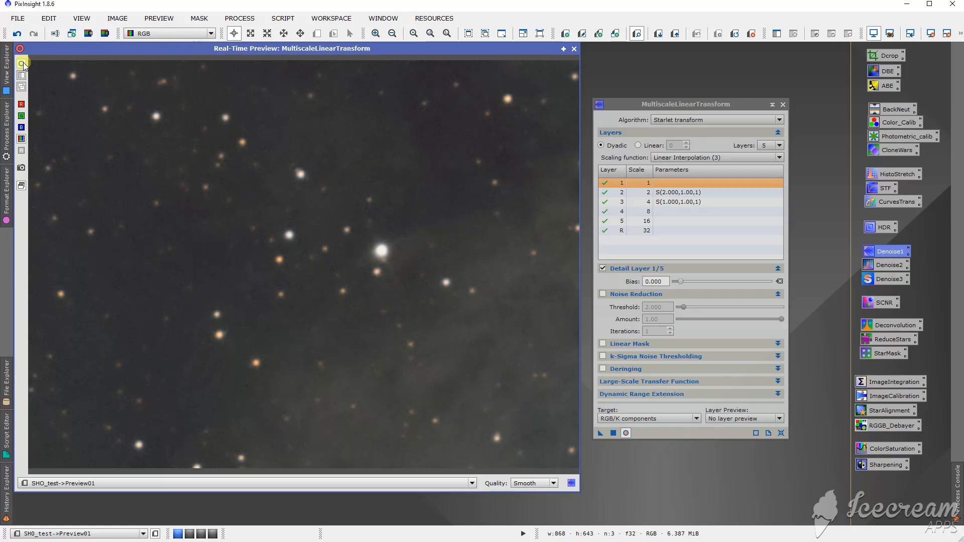
Reduce the noise reduction amount of layer 2 to 0.70.
left_click(663, 193)
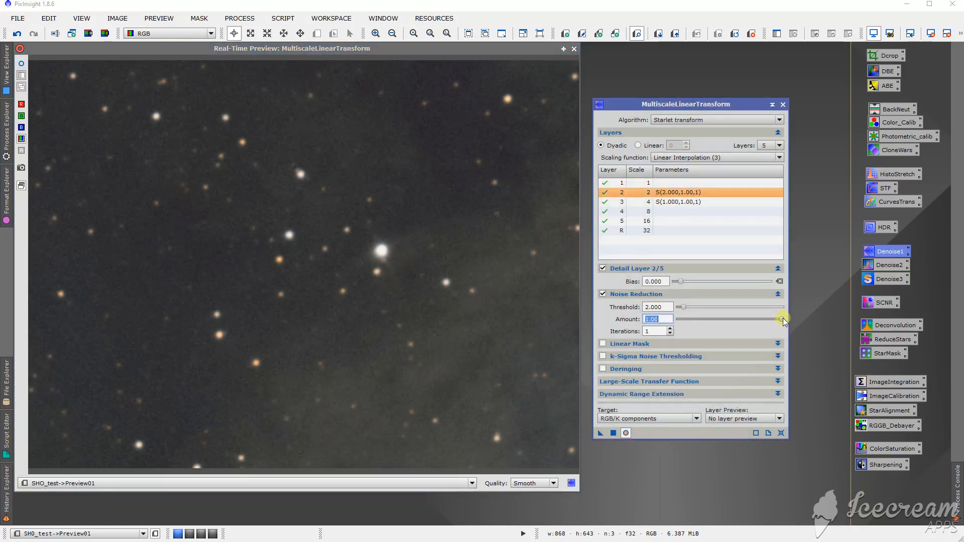
left_click_drag(783, 320, 759, 322)
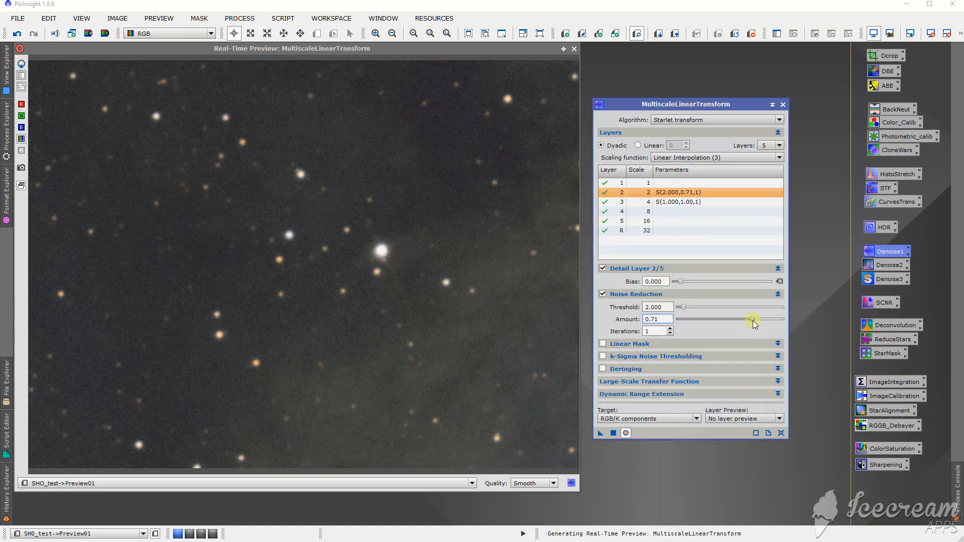
left_click_drag(753, 321, 751, 319)
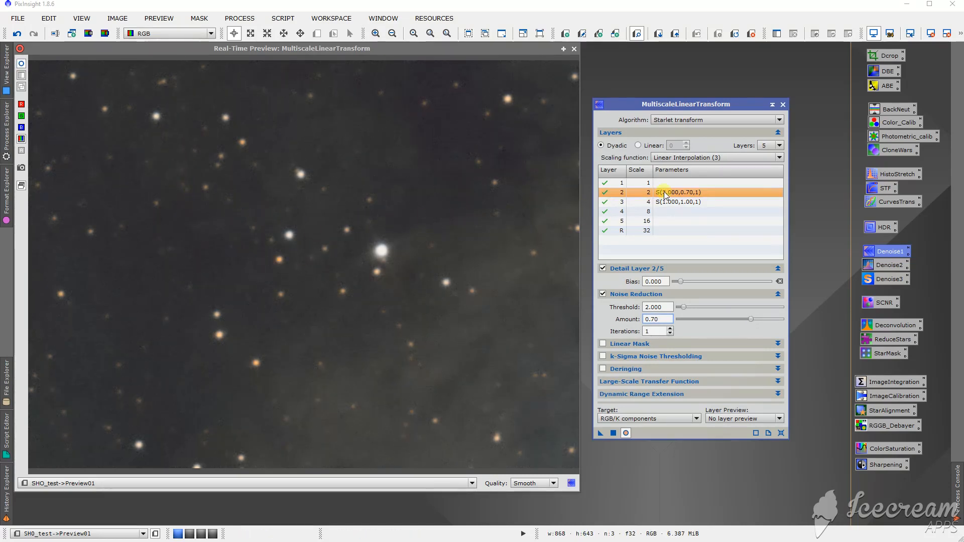
Enable noise reduction on layer 4 with threshold 0.500 and amount 0.70, comparing it with the original in the real-time preview.
left_click(672, 212)
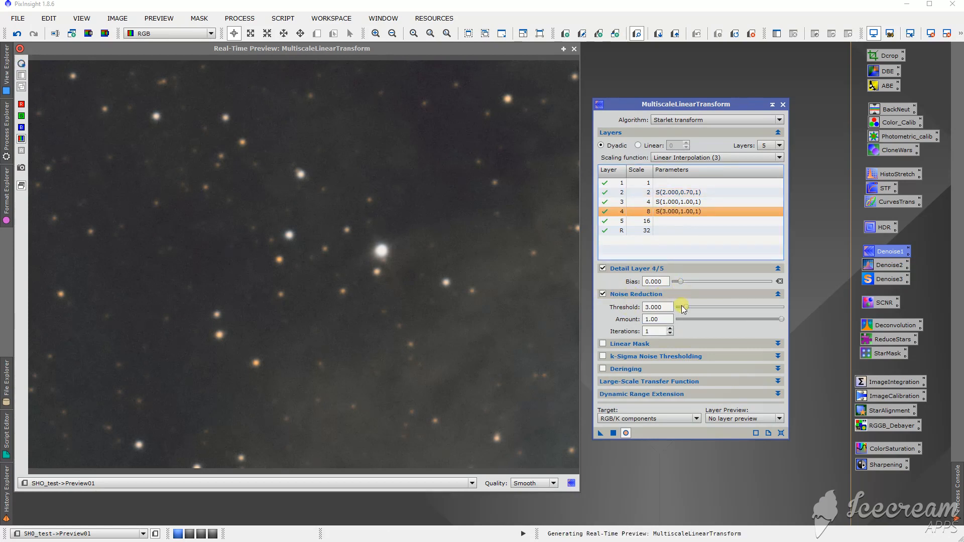
left_click(680, 307)
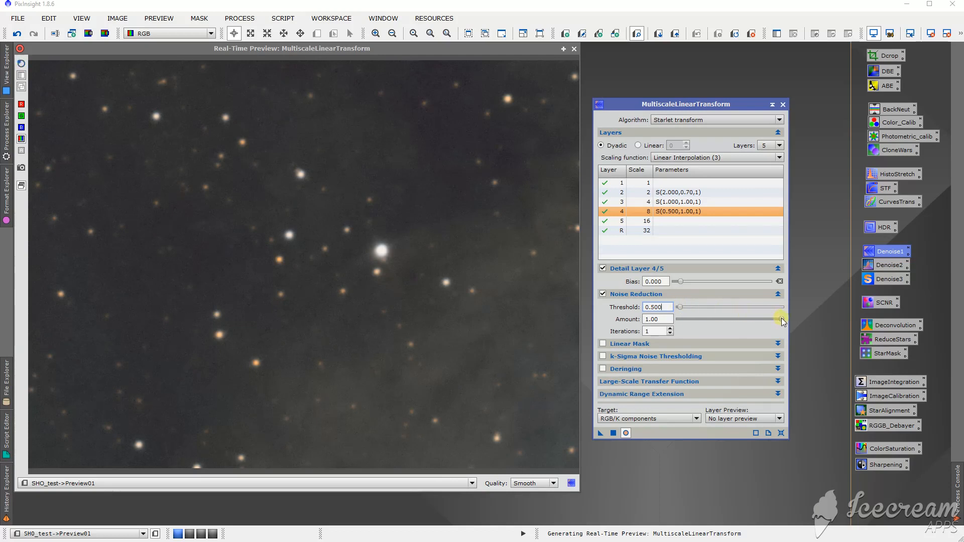
left_click_drag(782, 322, 753, 322)
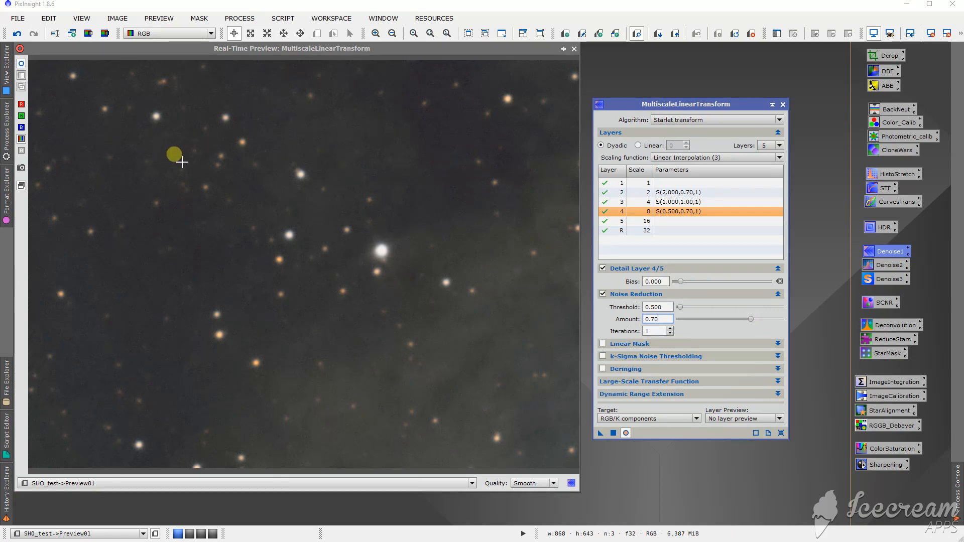
left_click(21, 63)
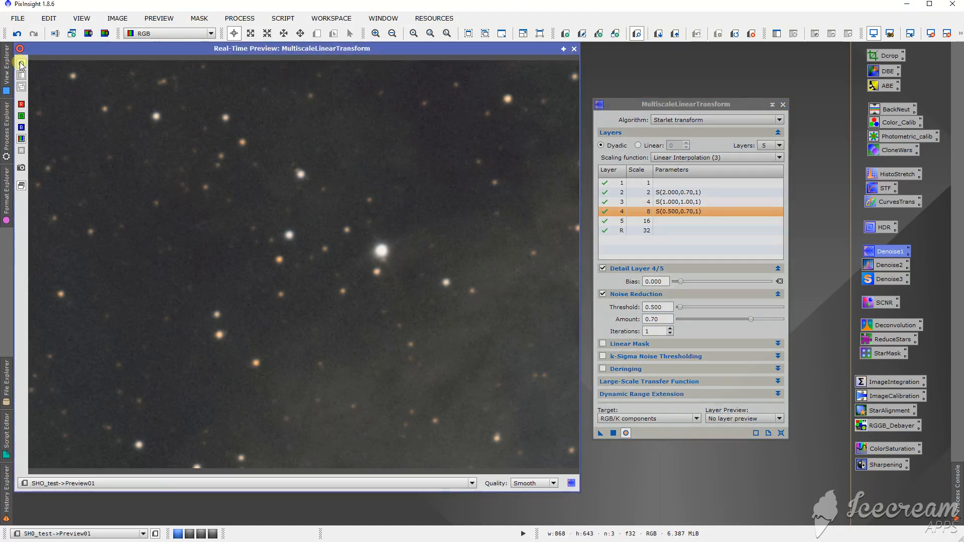
Close the real-time preview and delete Preview01 from SHO_test.
left_click(573, 48)
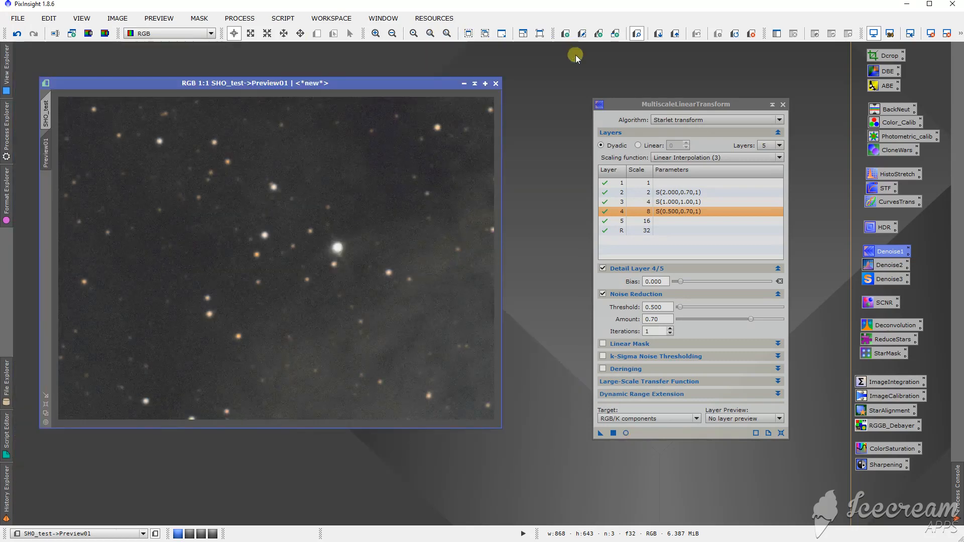
right_click(49, 169)
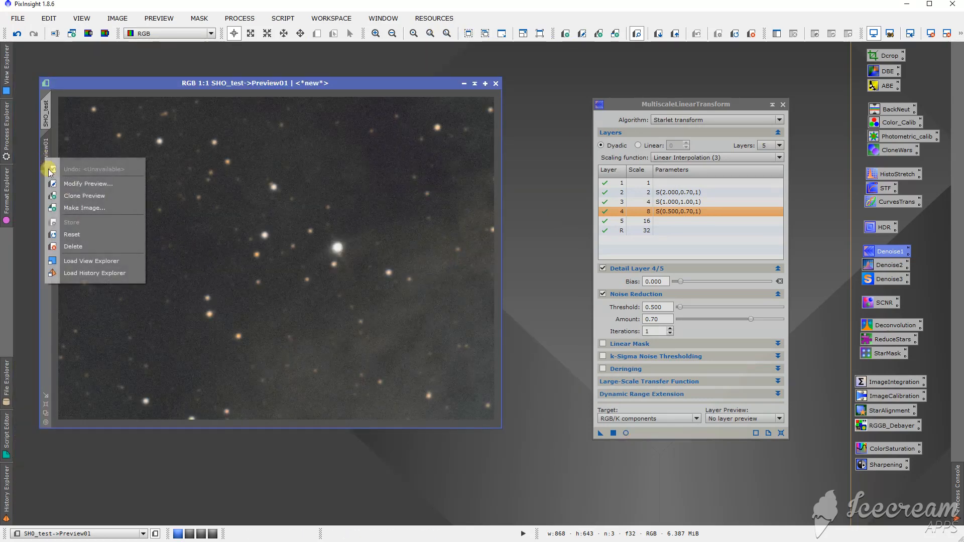
left_click(71, 246)
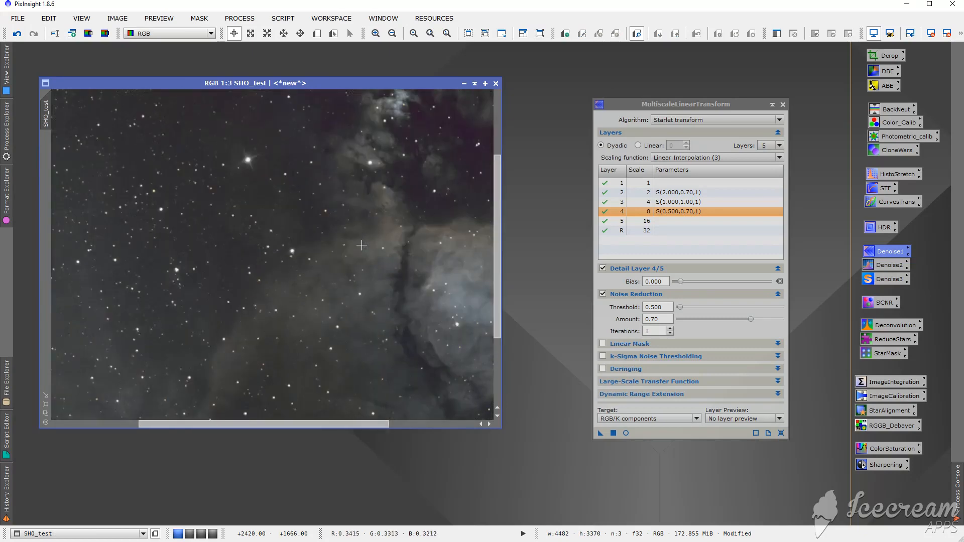
Apply the MultiscaleLinearTransform noise reduction to the whole SHO_test image.
scroll(361, 245, "down", 2)
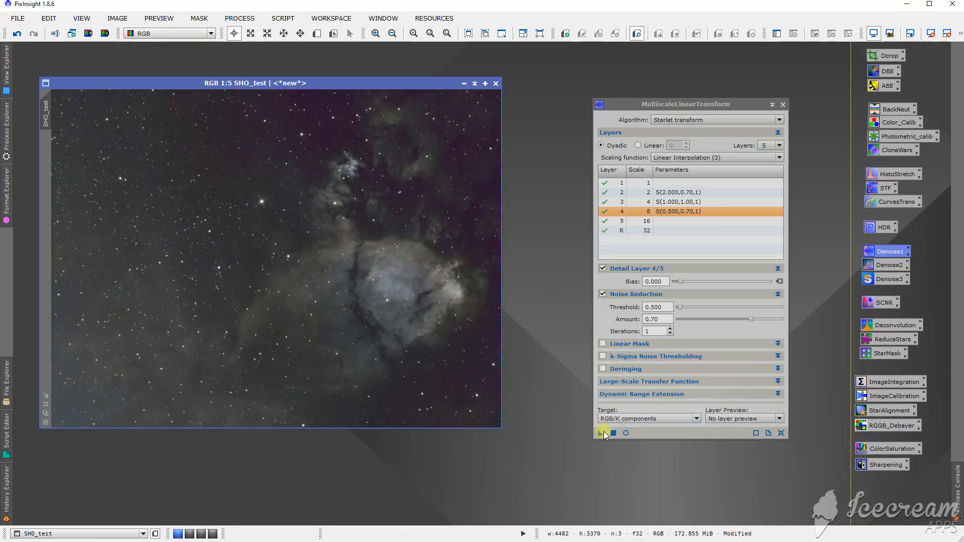
left_click_drag(601, 433, 505, 356)
left_click_drag(370, 283, 501, 427)
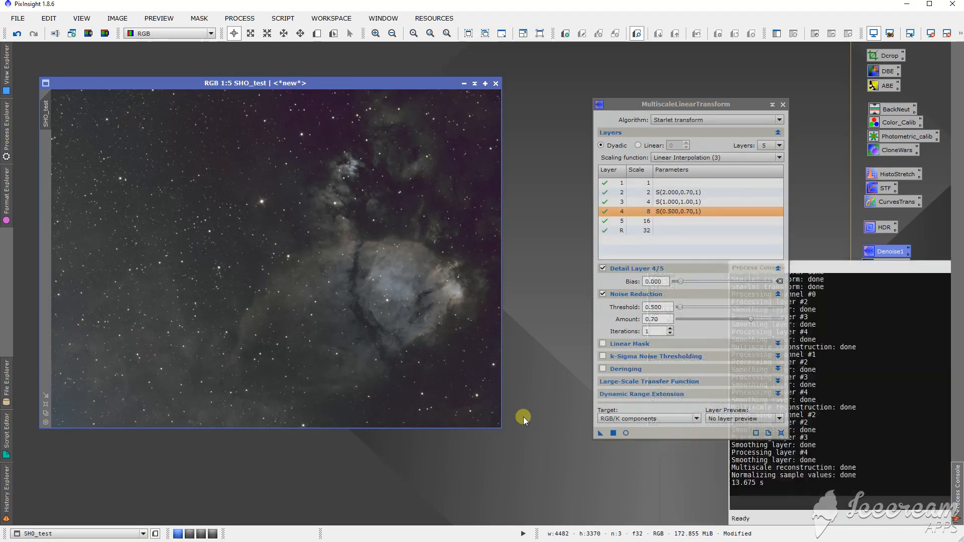
Examine the nebula and star field in SHO_test at several magnifications, undoing and redoing the noise reduction to compare both versions.
scroll(308, 261, "up", 2)
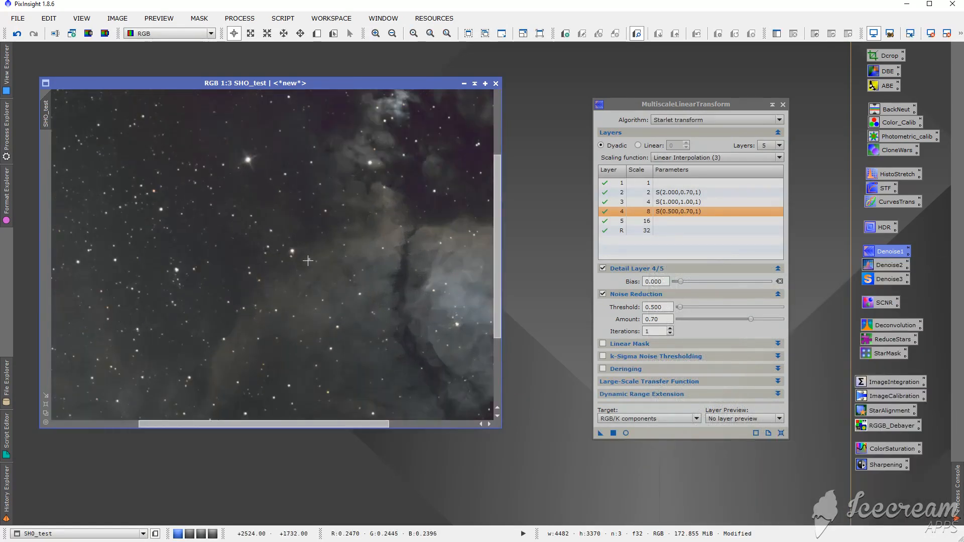
scroll(307, 261, "up", 2)
scroll(307, 261, "down", 1)
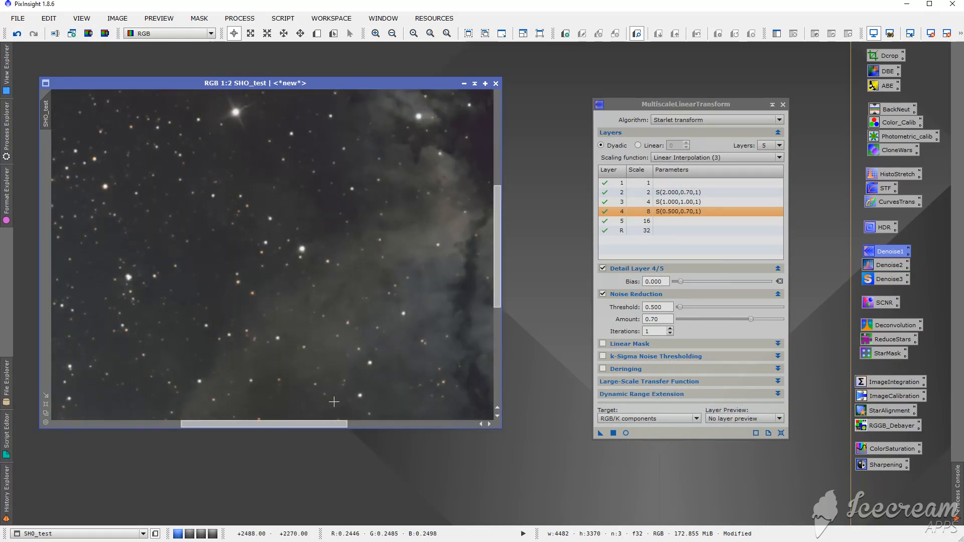
left_click_drag(313, 425, 413, 422)
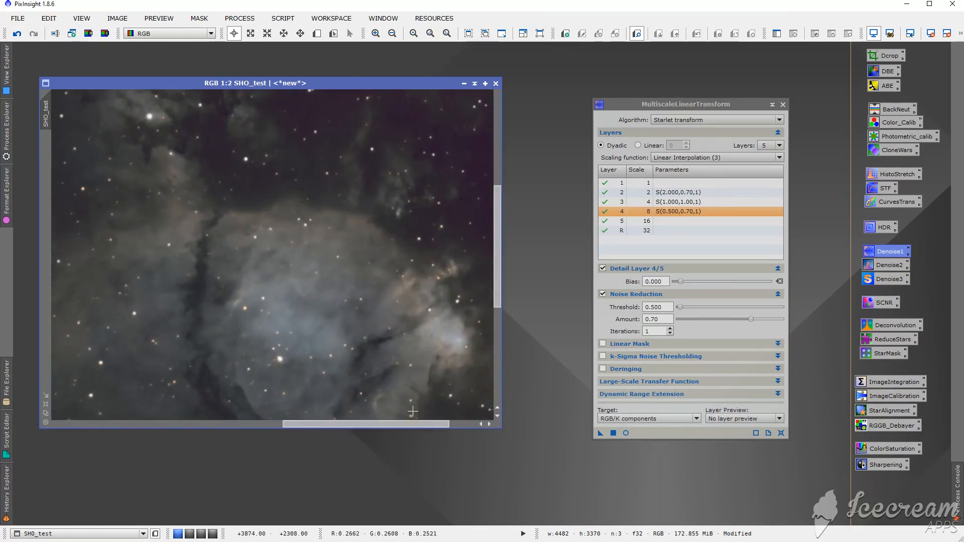
left_click(18, 35)
scroll(294, 245, "up", 1)
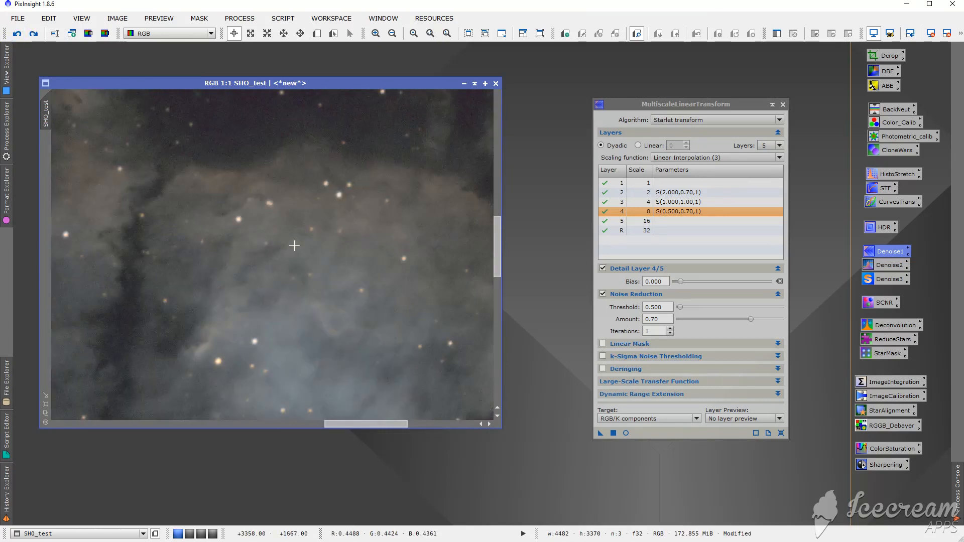
left_click(37, 37)
scroll(306, 236, "down", 2)
scroll(306, 236, "down", 2)
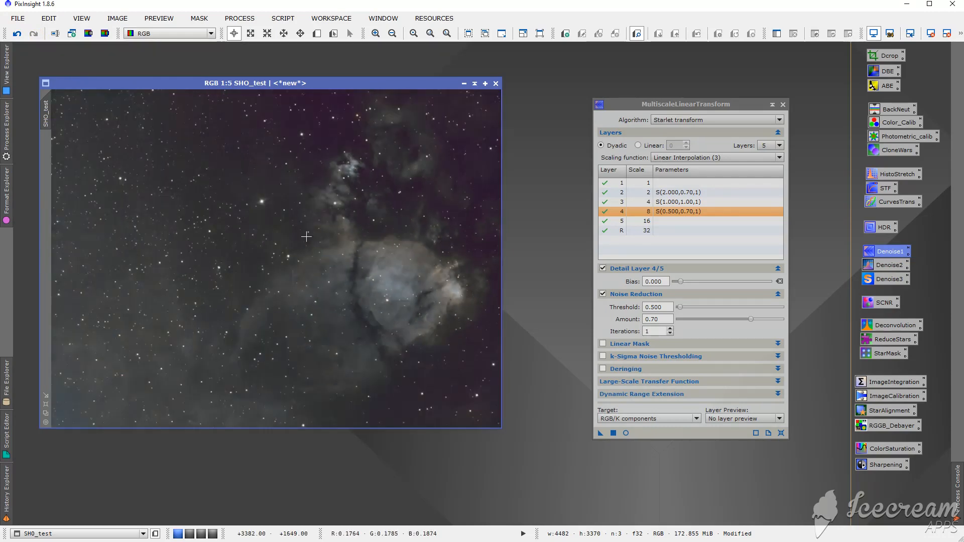
scroll(306, 236, "up", 5)
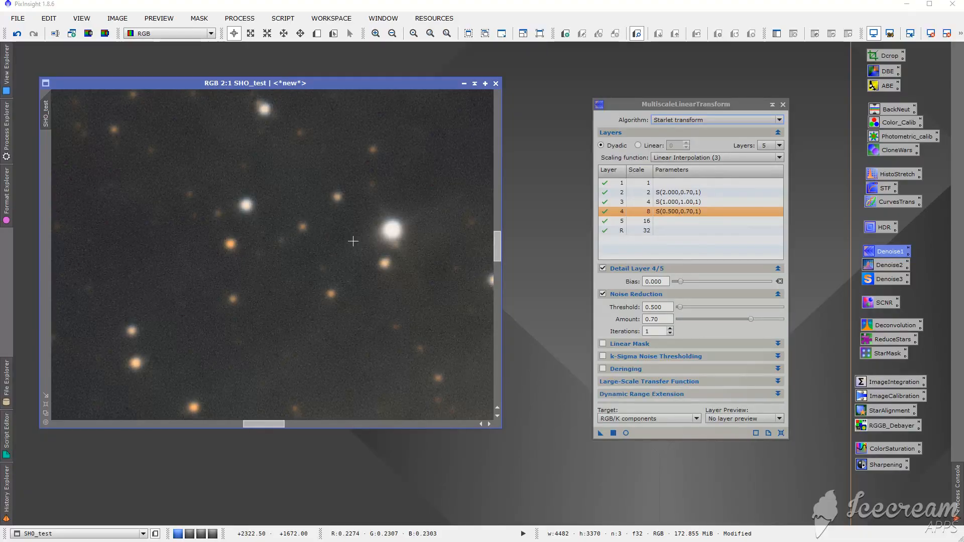
scroll(353, 241, "down", 3)
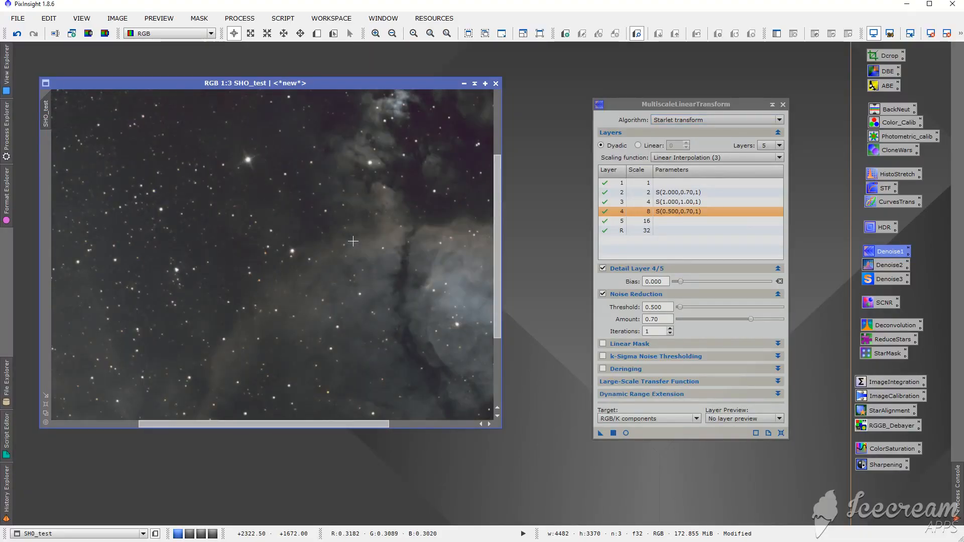
scroll(352, 241, "down", 2)
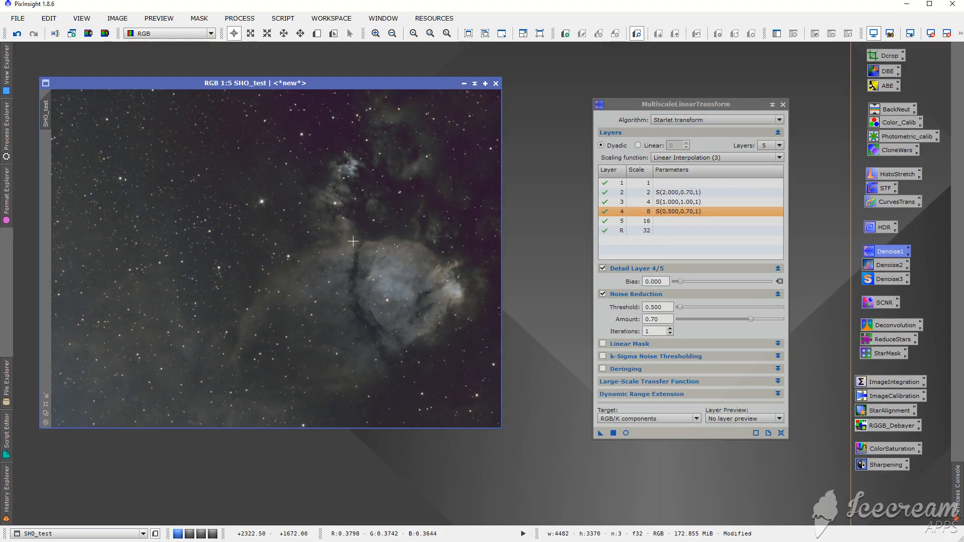
scroll(353, 241, "up", 5)
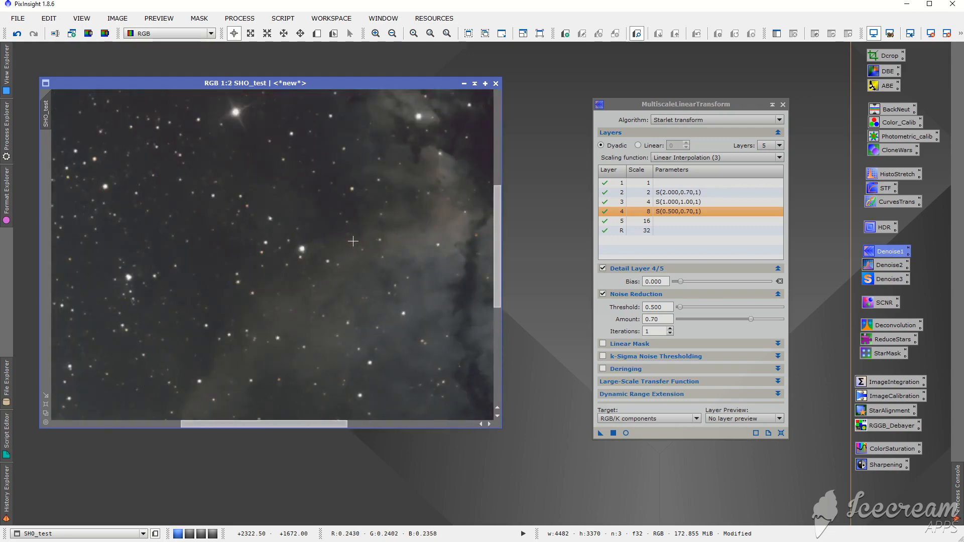
scroll(353, 241, "down", 3)
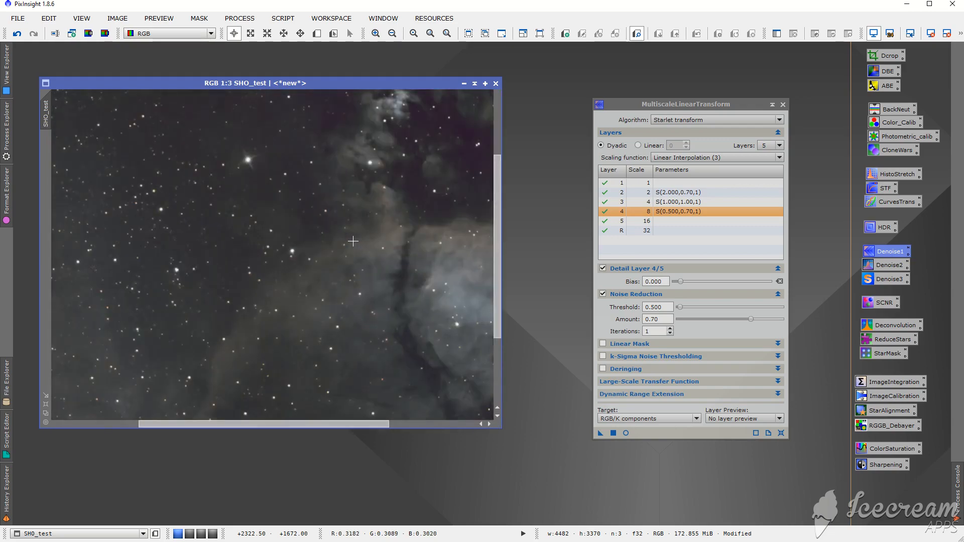
Close the MultiscaleLinearTransform process and widen the SHO_test image window slightly.
scroll(353, 241, "down", 1)
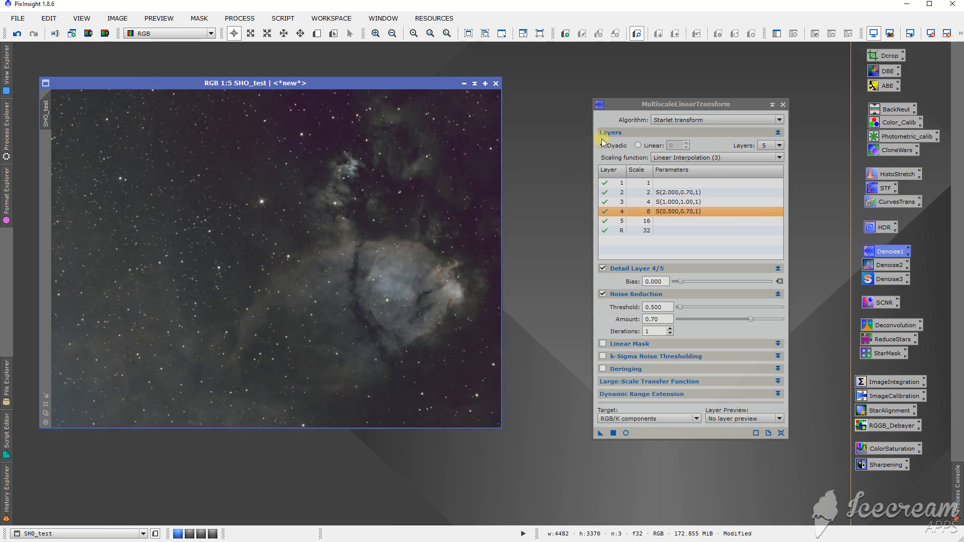
left_click(654, 282)
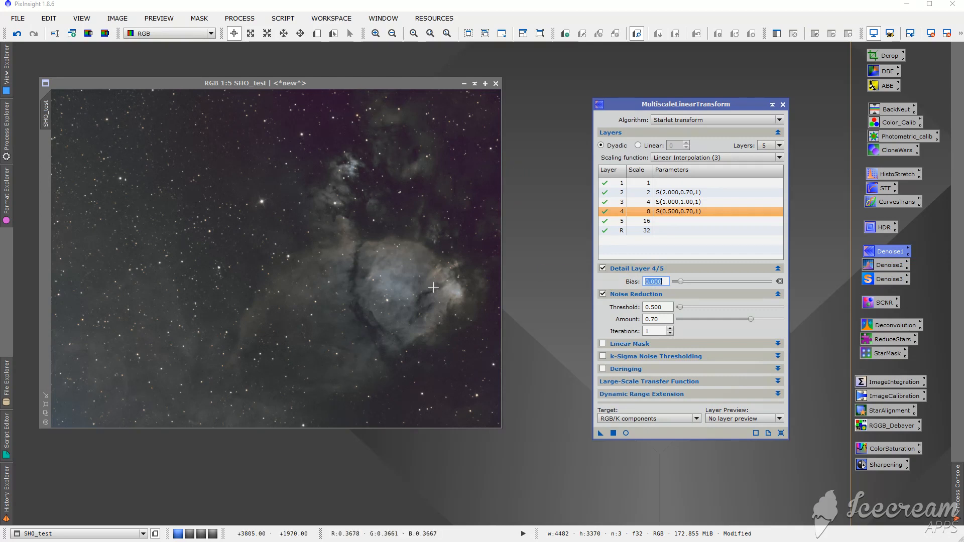
left_click(782, 105)
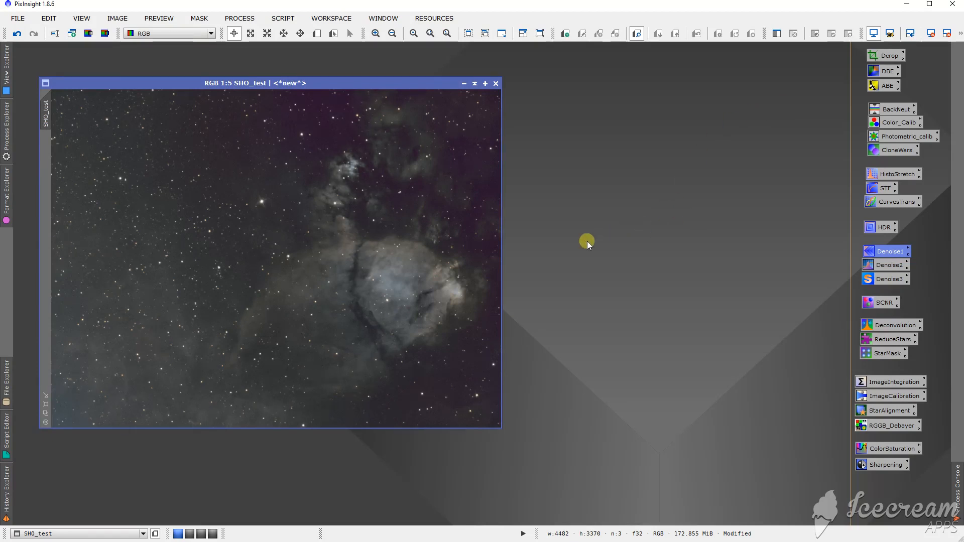
left_click_drag(504, 272, 525, 272)
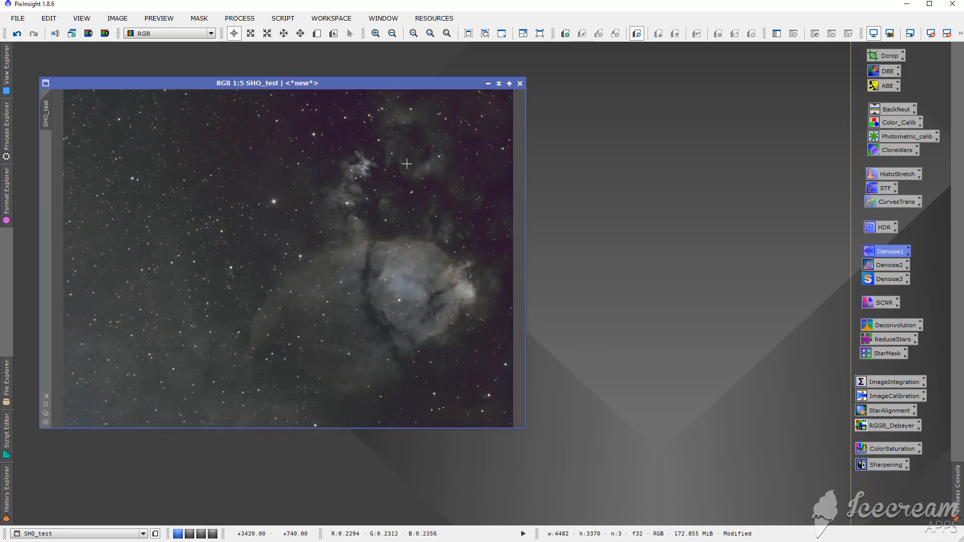
Open HistogramTransformation with view tracking on SHO_test and start its real-time preview.
double_click(889, 175)
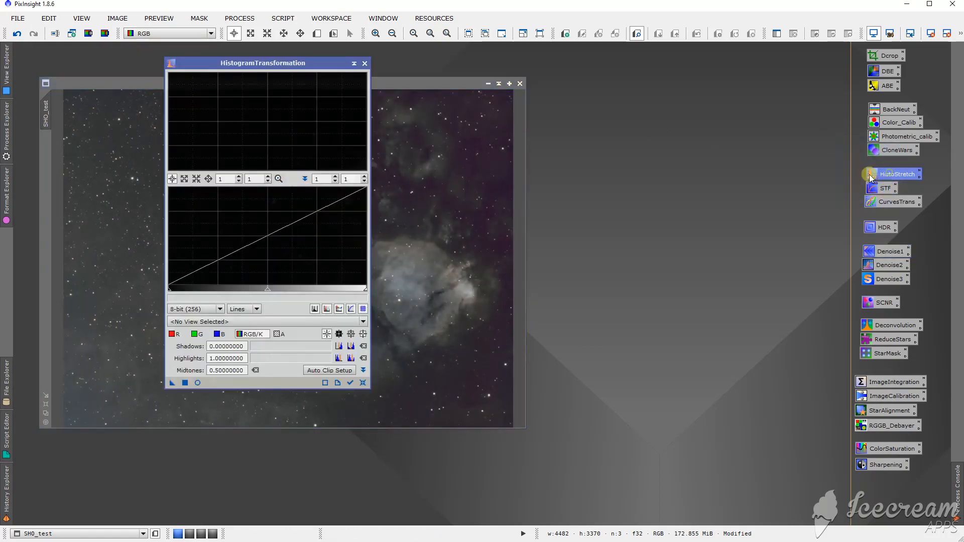
left_click_drag(283, 64, 669, 97)
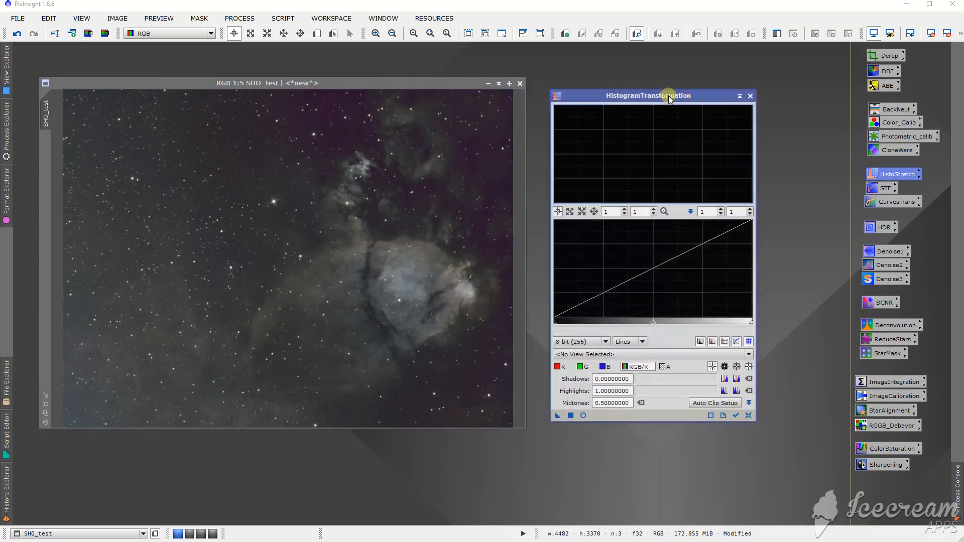
left_click(734, 416)
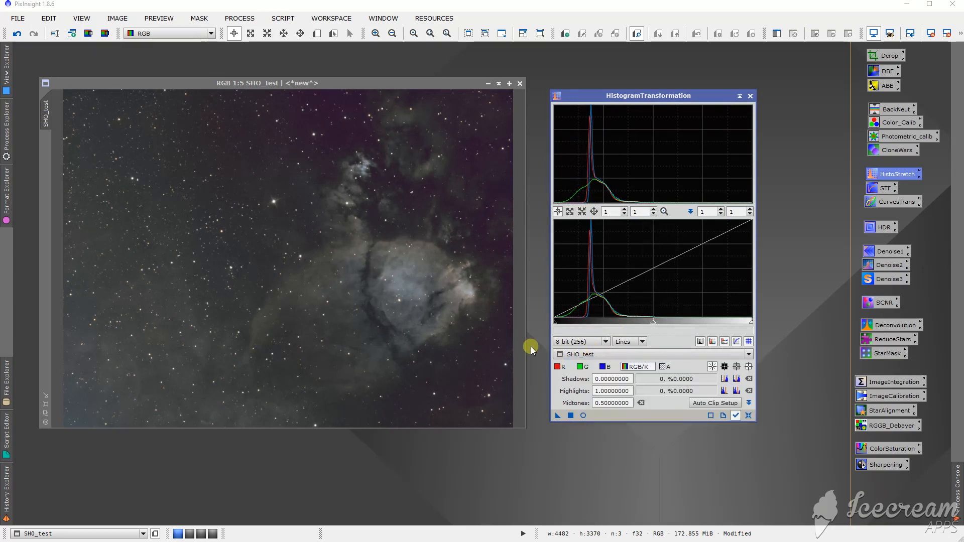
left_click(583, 416)
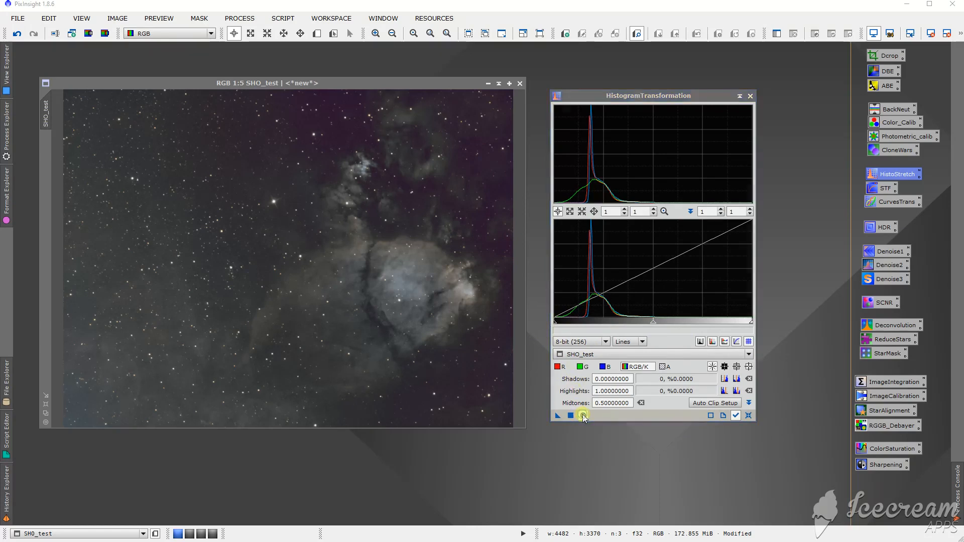
left_click_drag(623, 98, 661, 99)
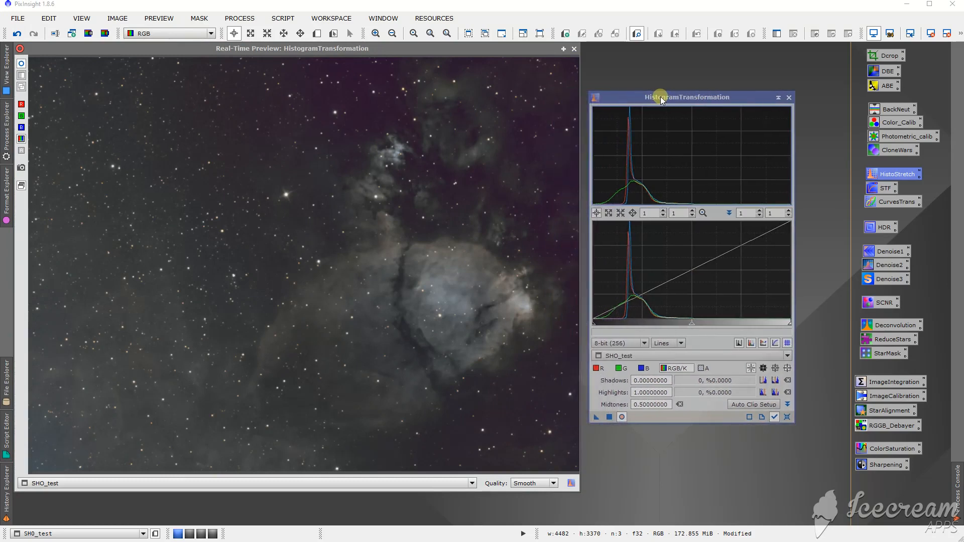
Probe the RGB levels of the purple and grey background areas in the preview, then close HistogramTransformation without applying it.
left_click(261, 110)
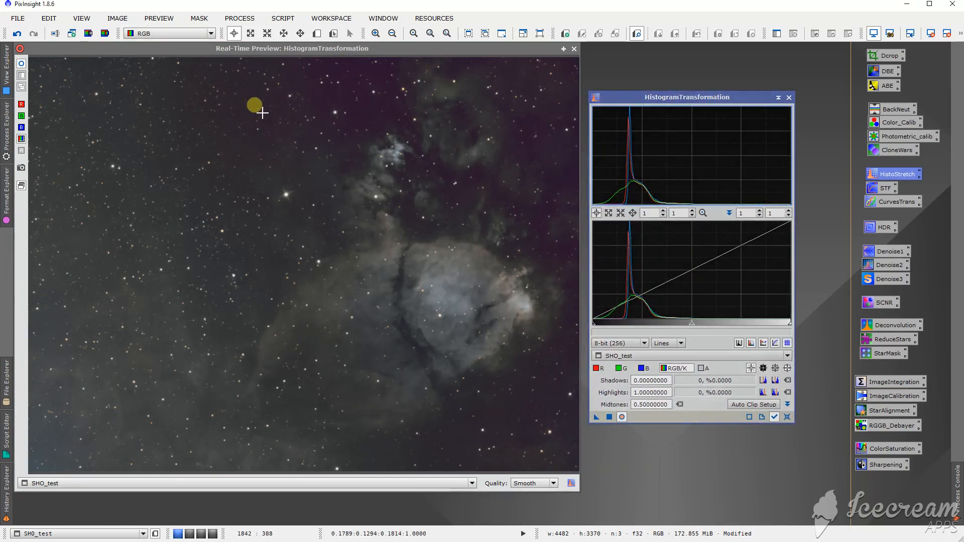
left_click_drag(337, 219, 272, 156)
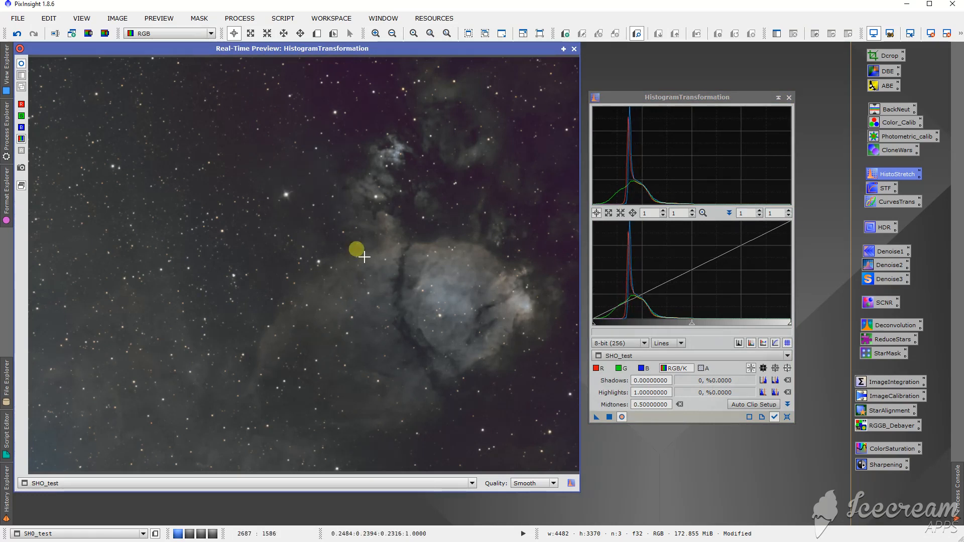
left_click_drag(228, 149, 235, 158)
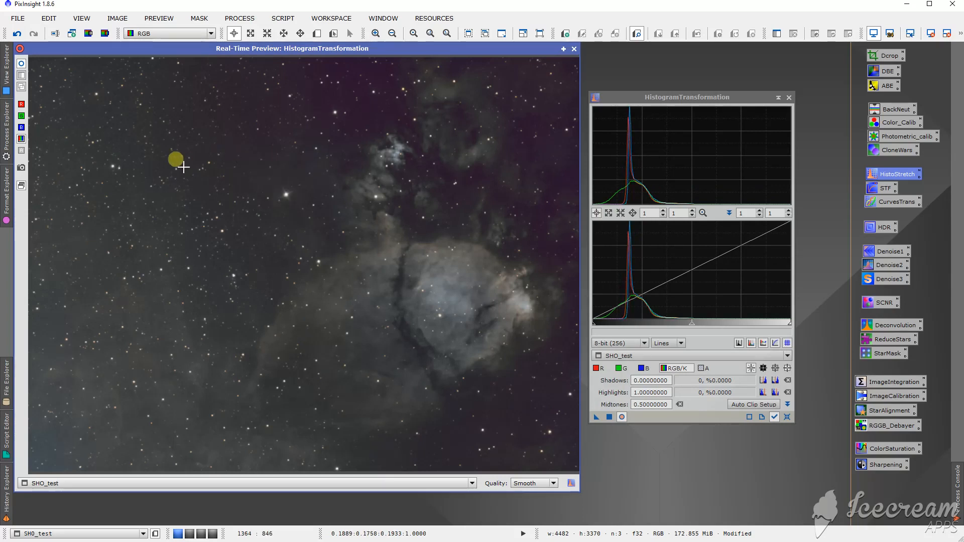
left_click(89, 133)
left_click(63, 220)
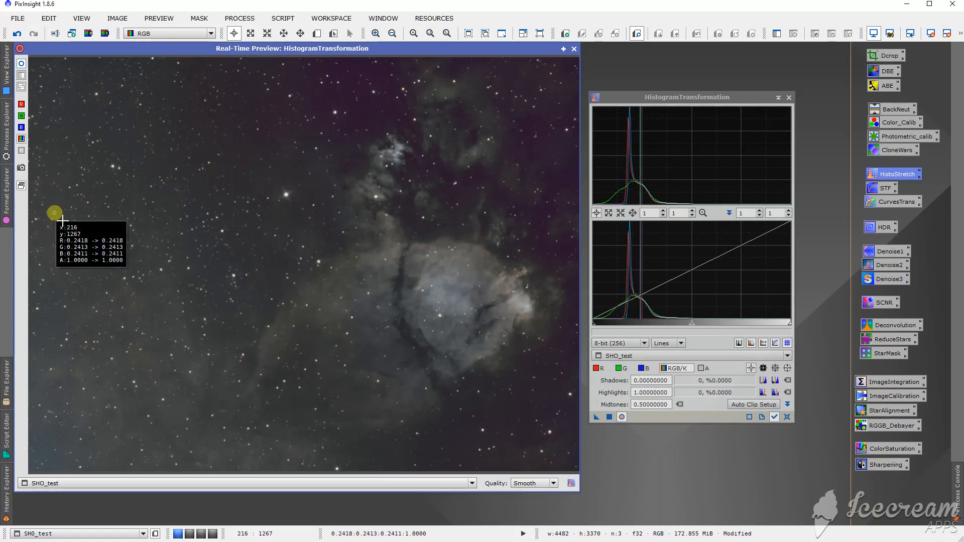
left_click(330, 103)
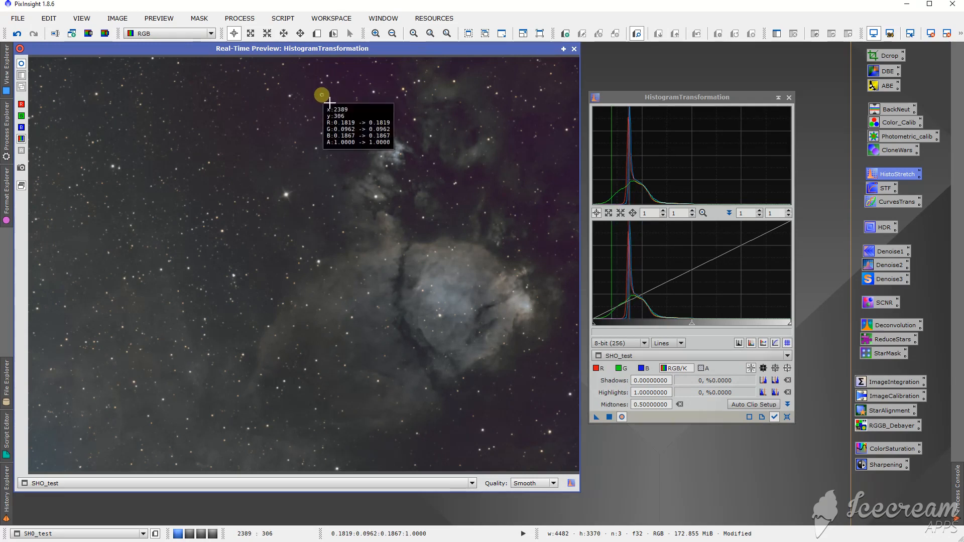
left_click(377, 115)
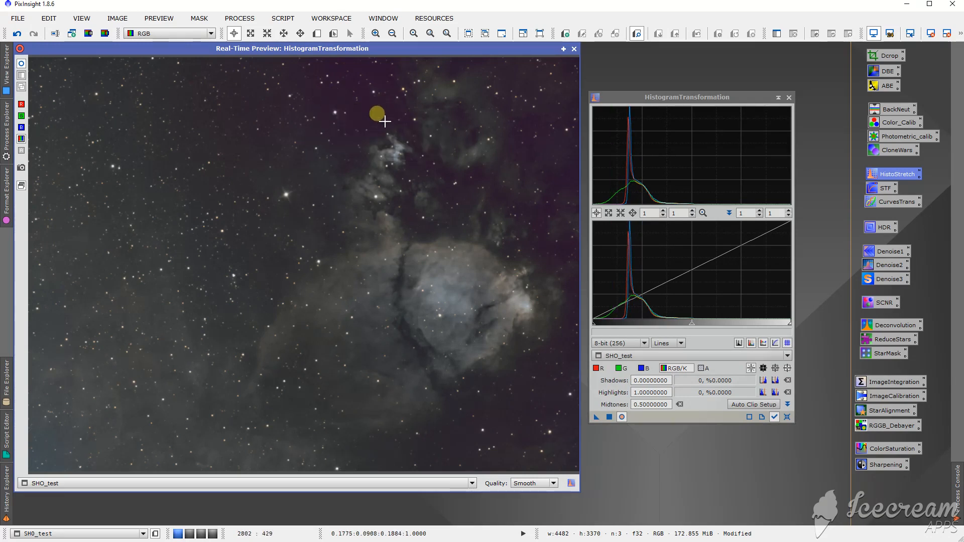
left_click(574, 49)
left_click(789, 98)
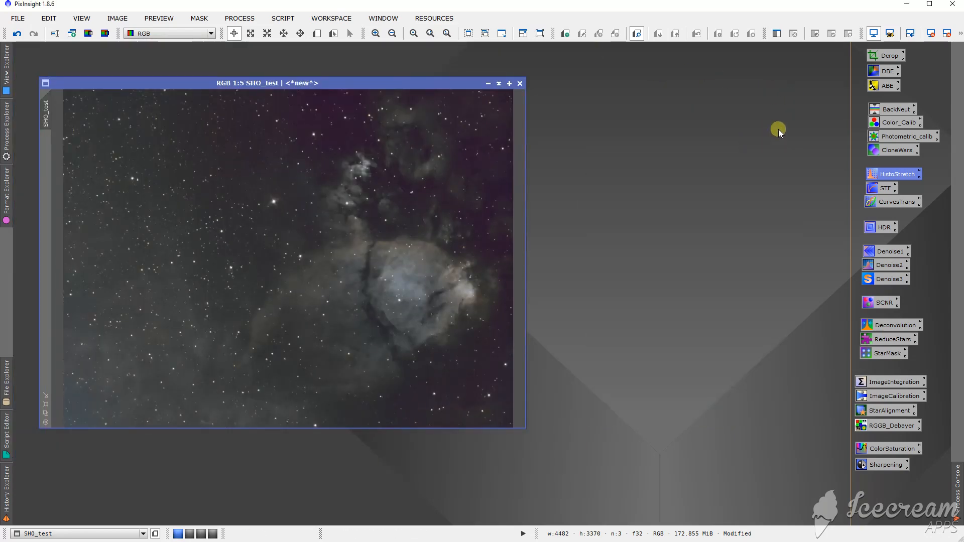
Run AutomaticBackgroundExtractor on SHO_test with Subtraction correction, discarding the background model and replacing the target image, and collapse the process window out of the way.
double_click(887, 86)
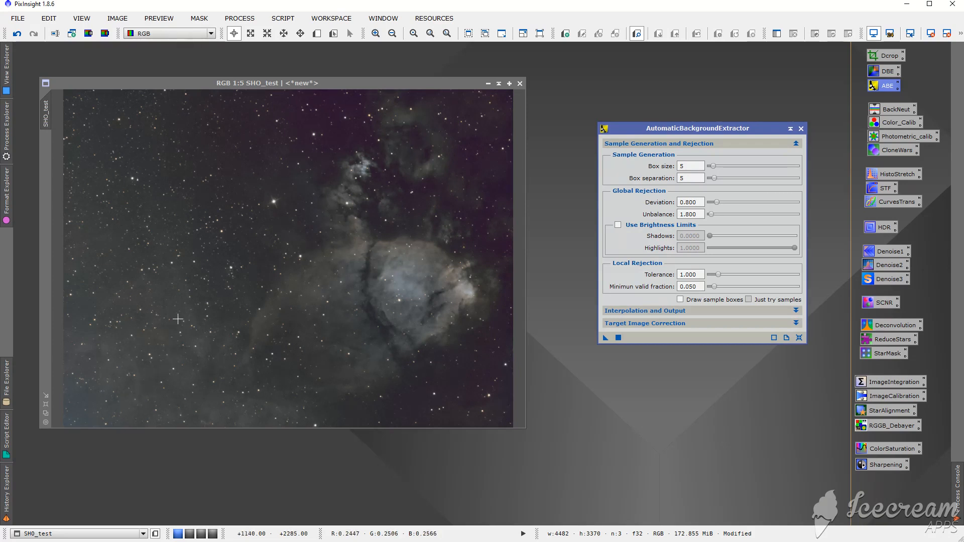
left_click(635, 324)
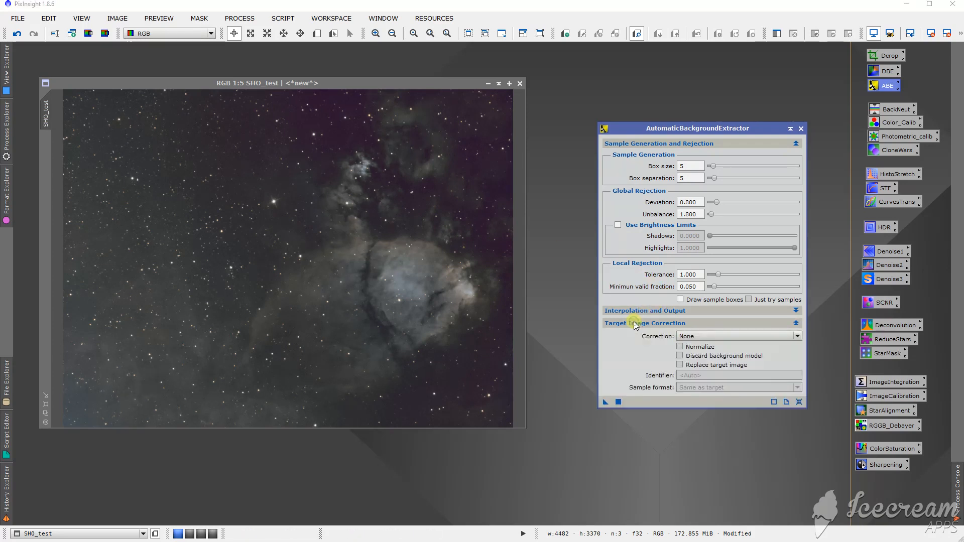
left_click(707, 336)
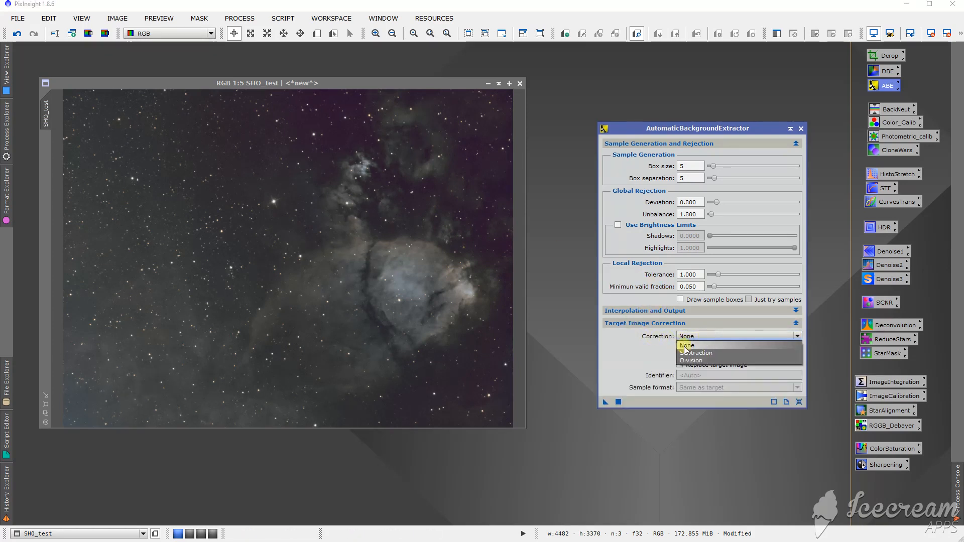
left_click(695, 353)
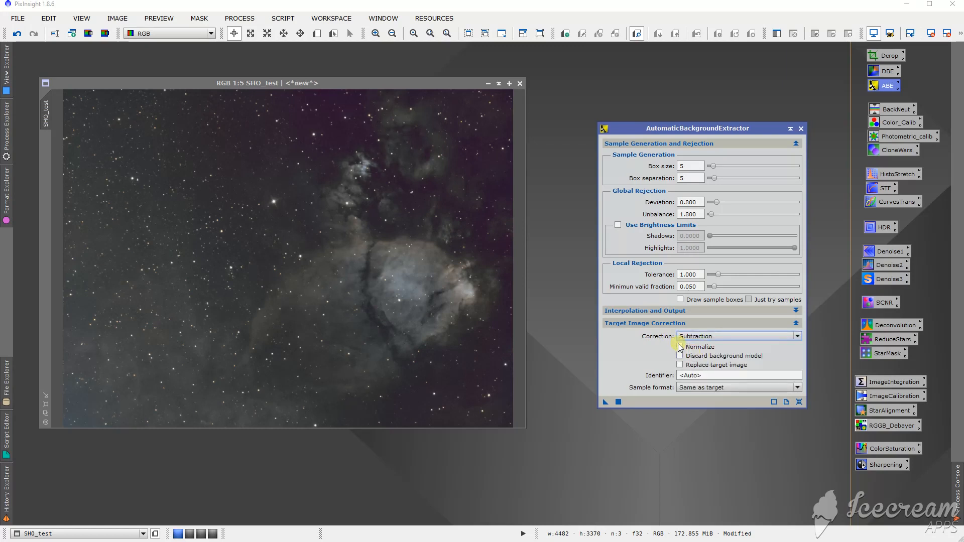
left_click(680, 355)
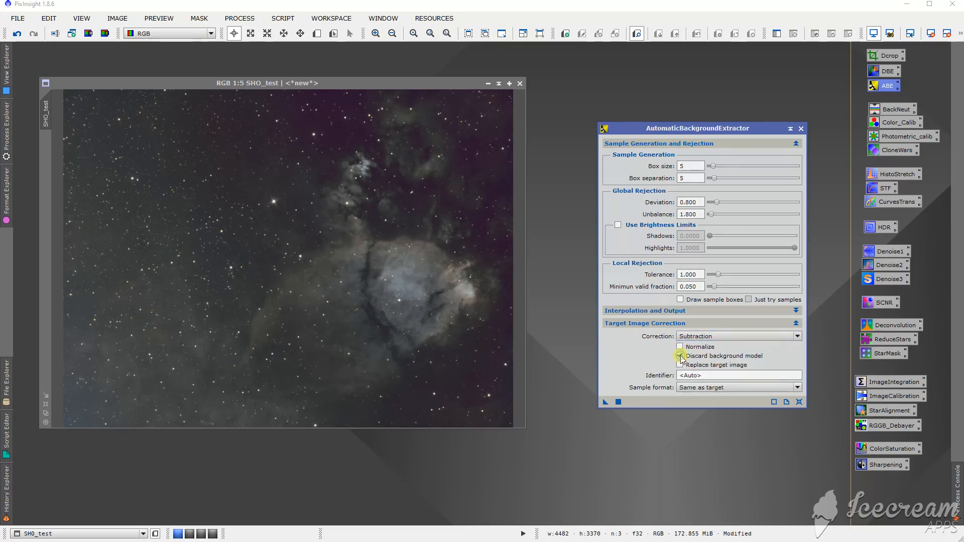
left_click(679, 365)
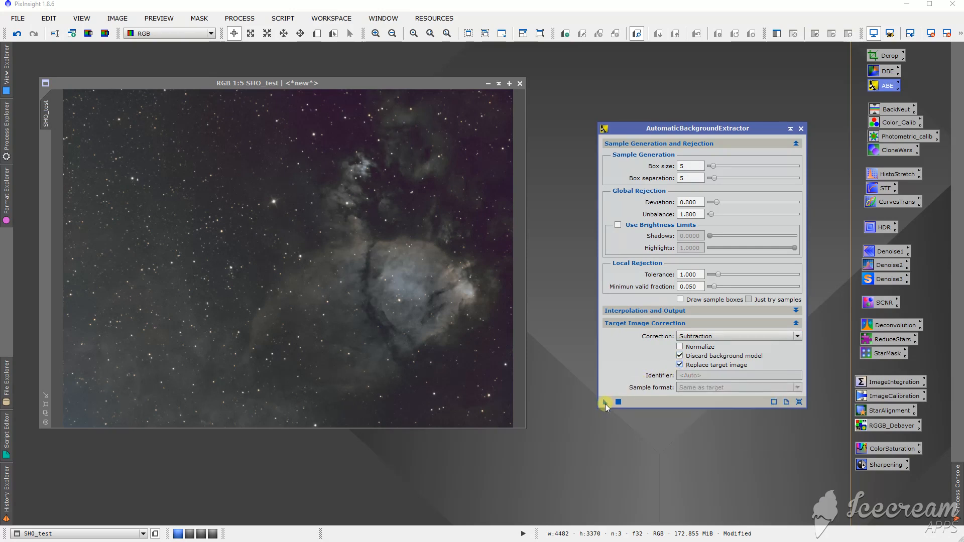
left_click_drag(605, 404, 440, 294)
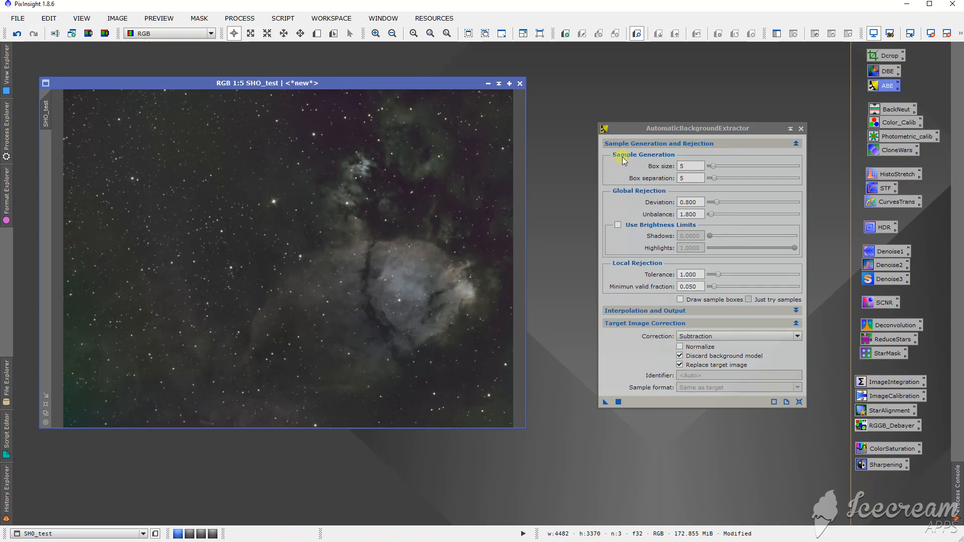
left_click(789, 129)
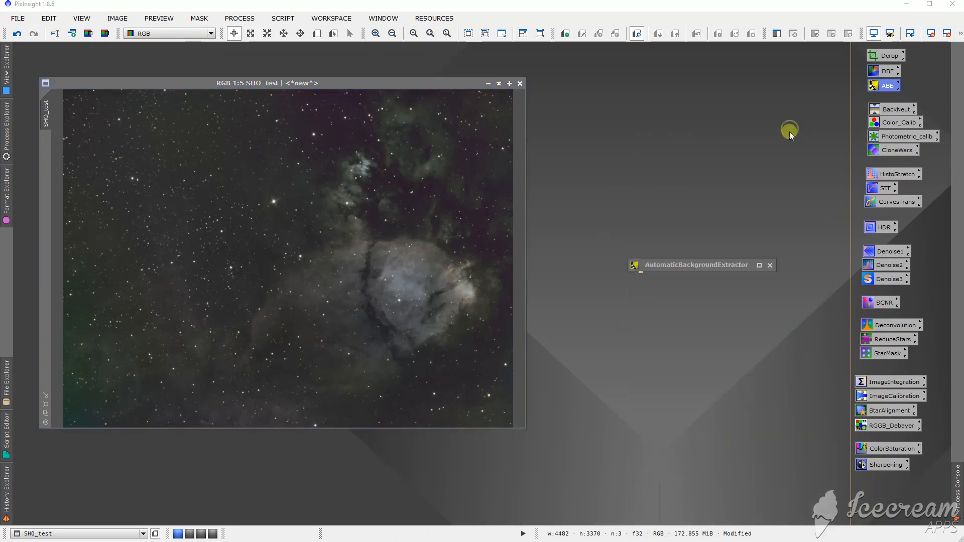
left_click_drag(722, 264, 775, 70)
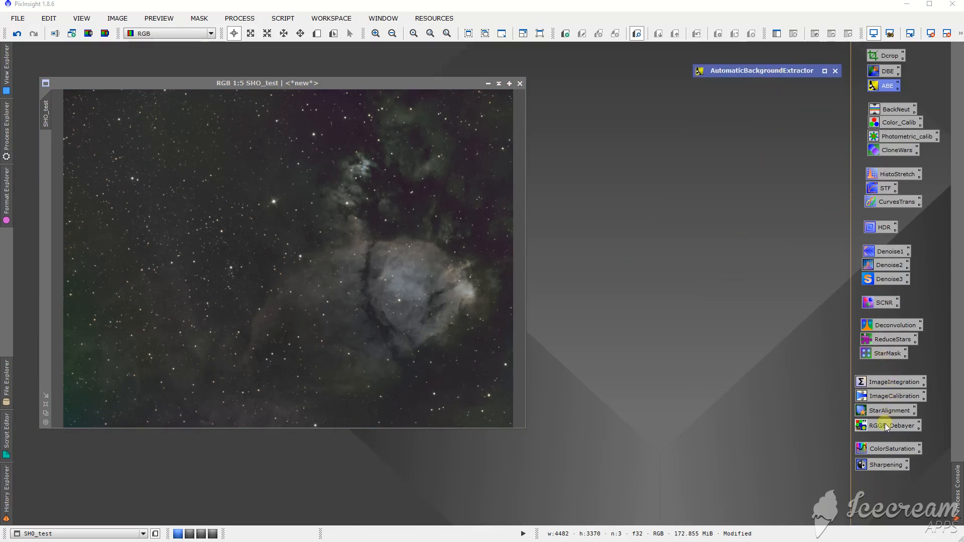
Open ColorSaturation and check the purple and green background areas of SHO_test.
double_click(885, 448)
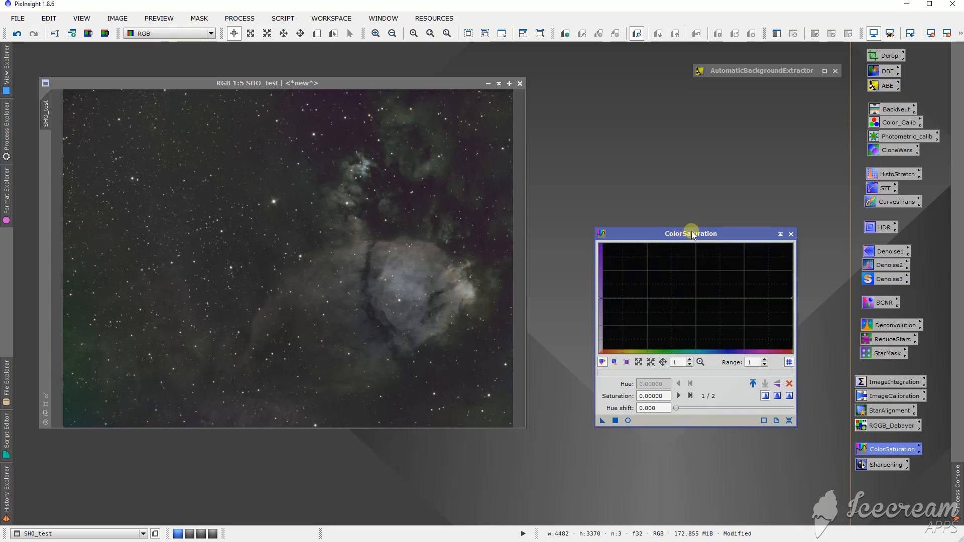
left_click(503, 159)
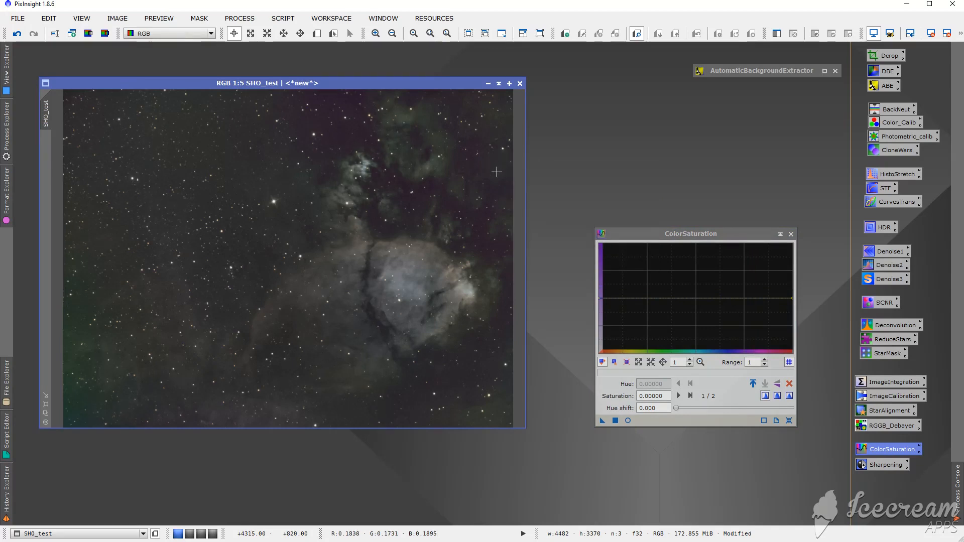
left_click(496, 172)
left_click(72, 360)
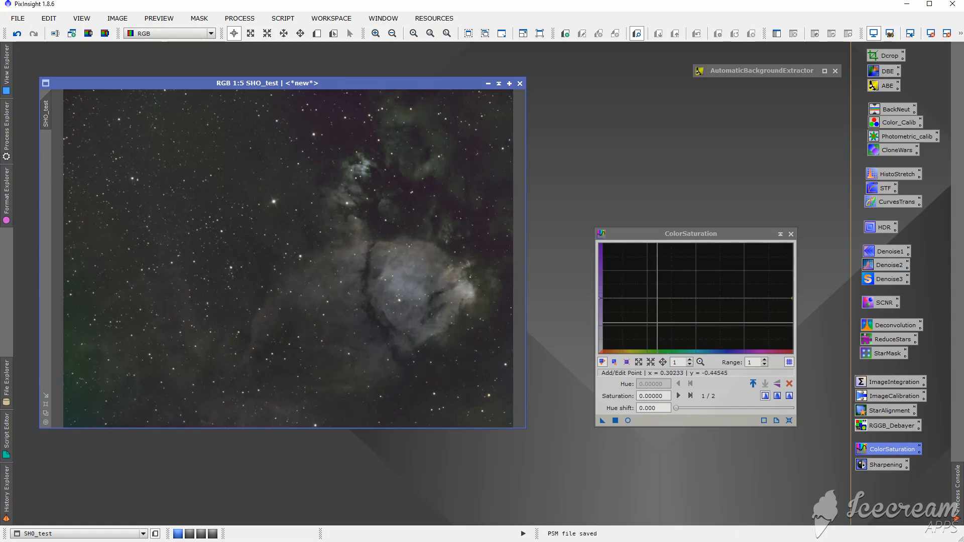
Lower the green saturation to about -0.51 at hue 0.315, anchoring the curve near zero at hues about 0.09, 0.19, 0.26, 0.42 and 0.71.
left_click(659, 326)
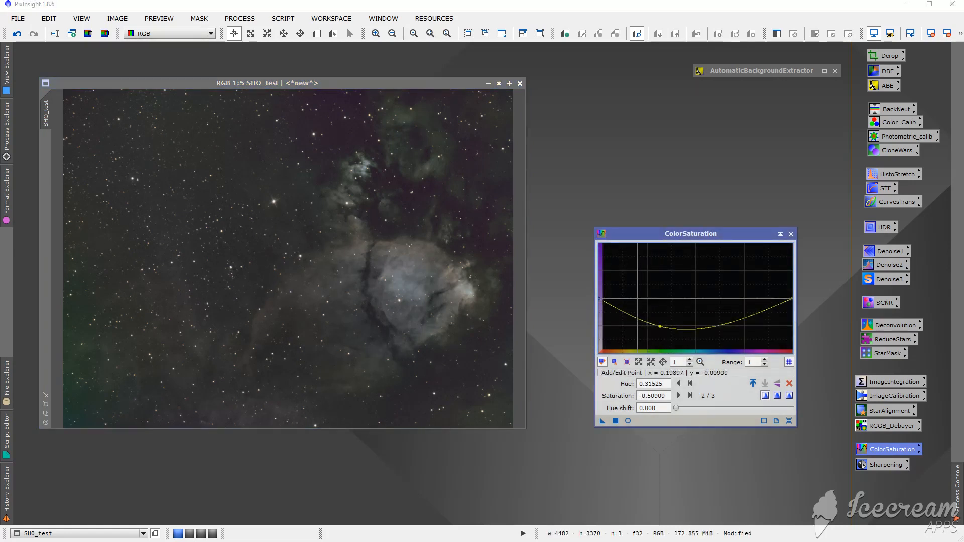
left_click(635, 298)
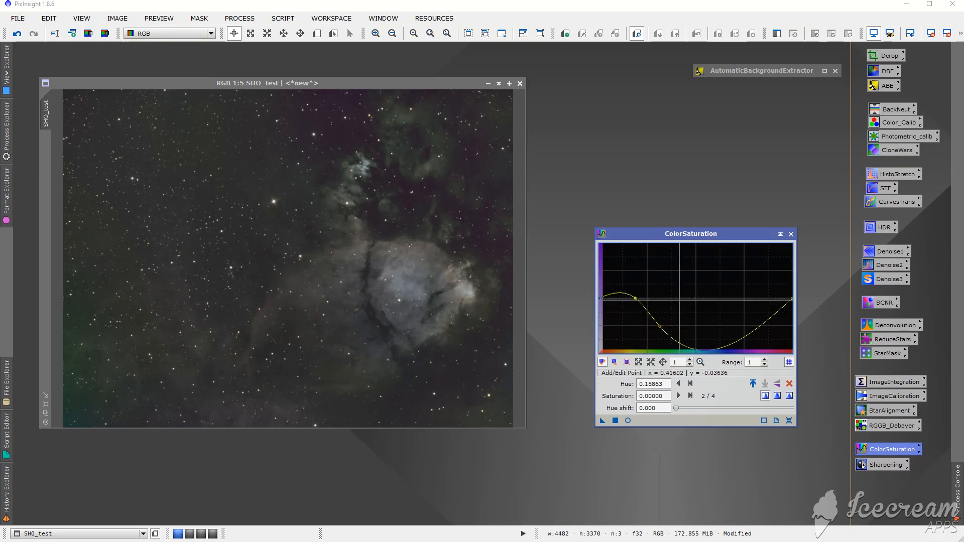
left_click(682, 299)
left_click(737, 298)
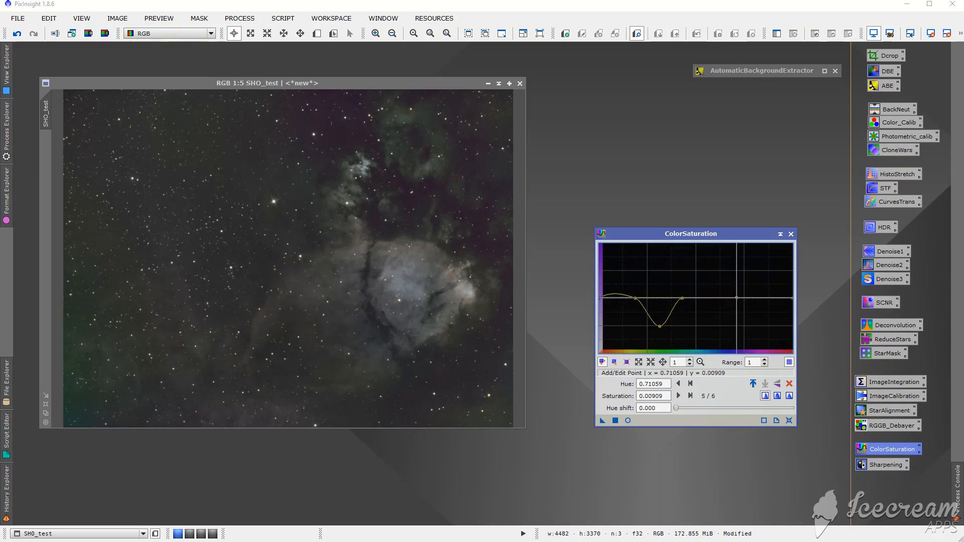
left_click(617, 298)
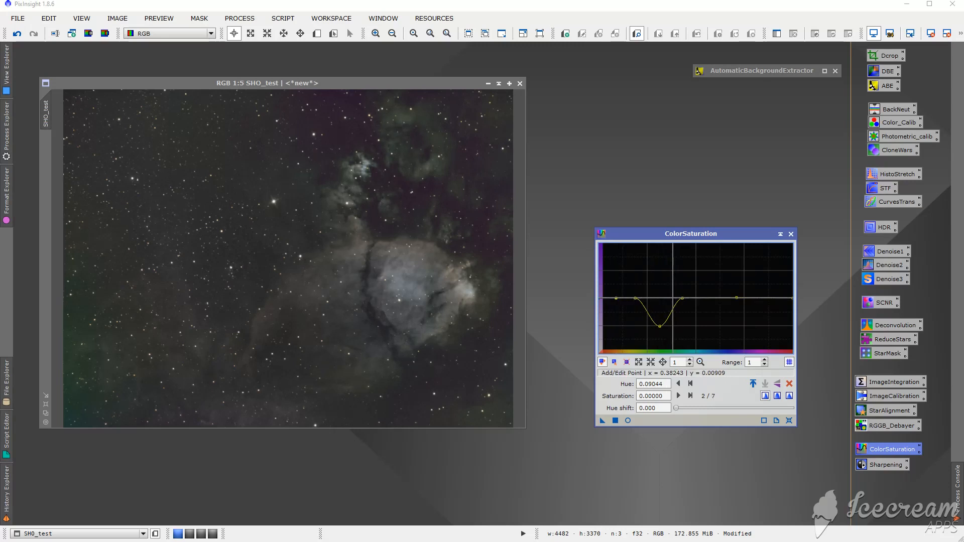
left_click(648, 298)
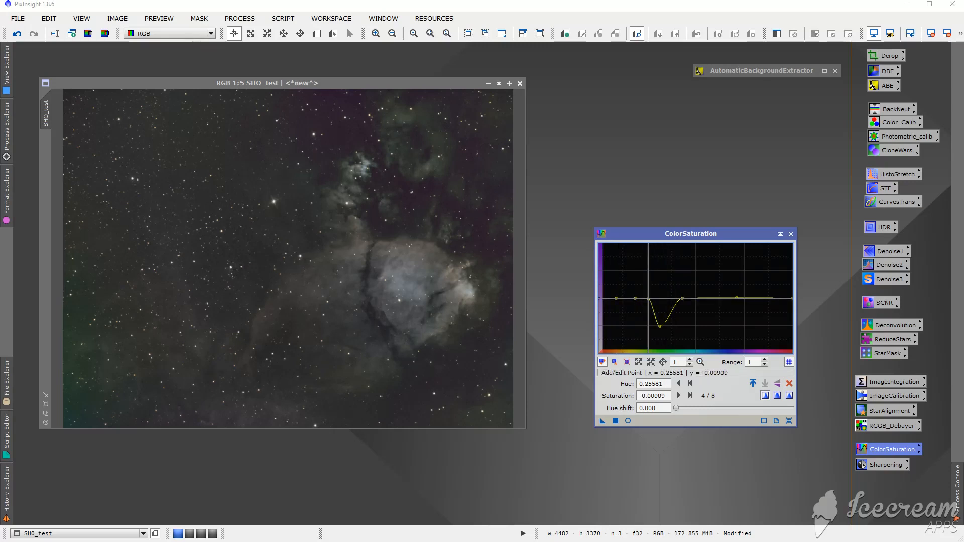
Start the ColorSaturation real-time preview and deepen the green dip to a saturation of about -3.59 at hue 0.258.
left_click(627, 420)
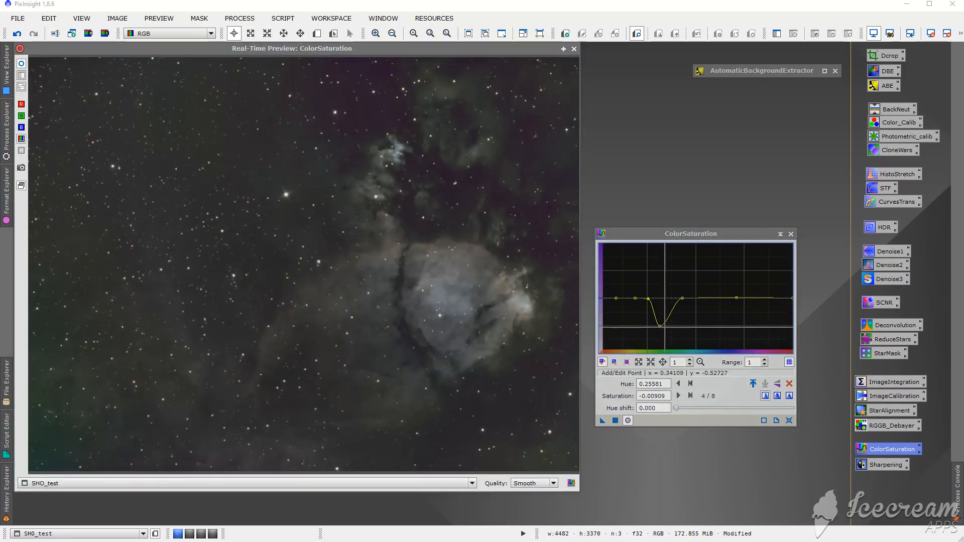
left_click_drag(661, 326, 645, 499)
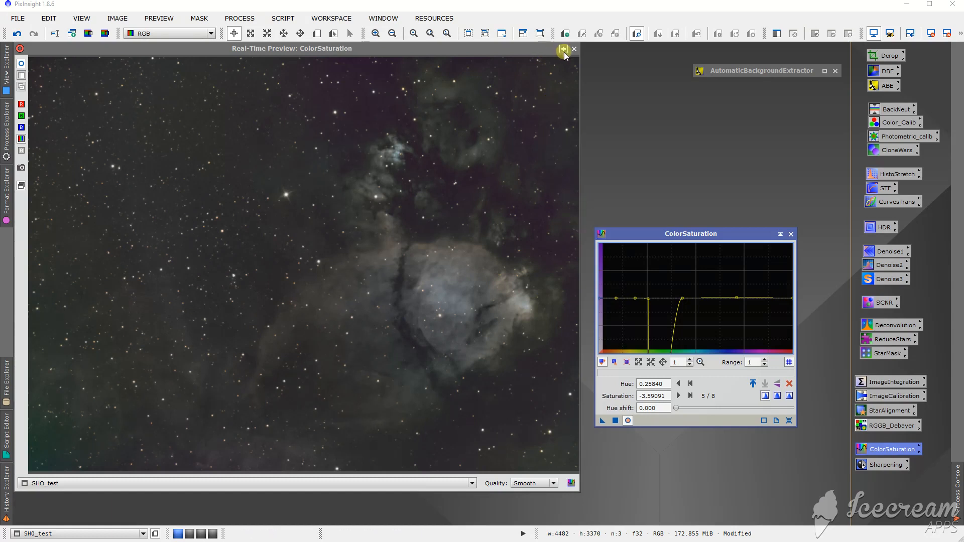
Close the real-time preview, apply the ColorSaturation curve to SHO_test, and undo the application.
left_click(21, 65)
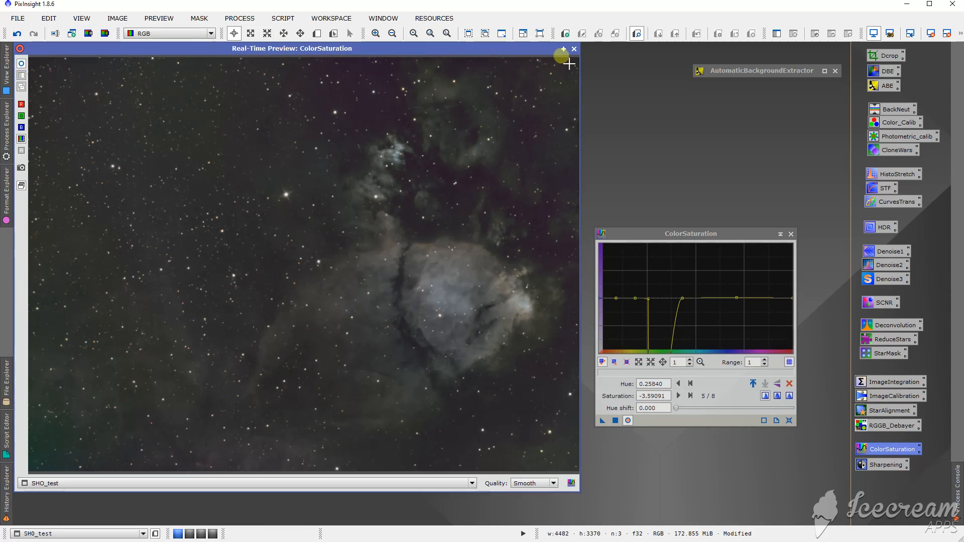
left_click(574, 49)
left_click(615, 420)
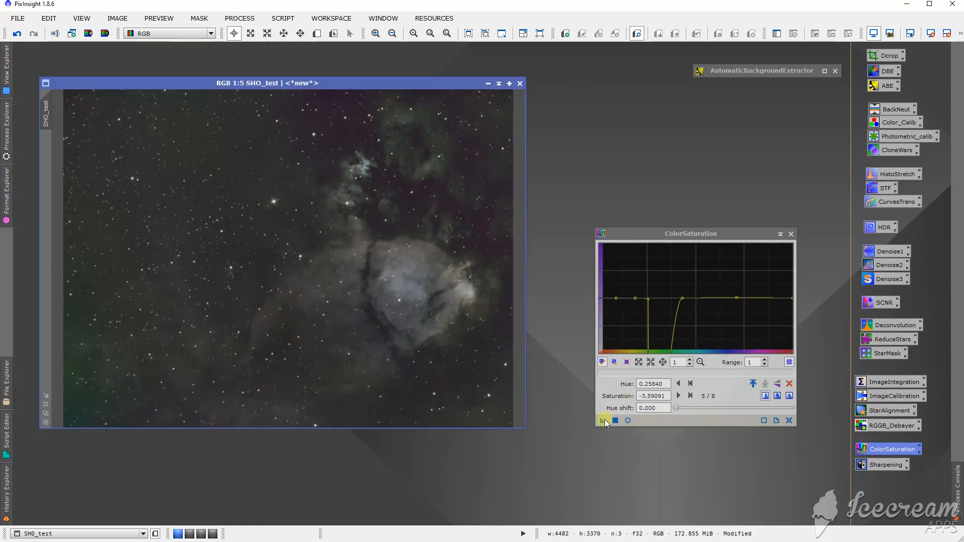
left_click_drag(604, 419, 303, 294)
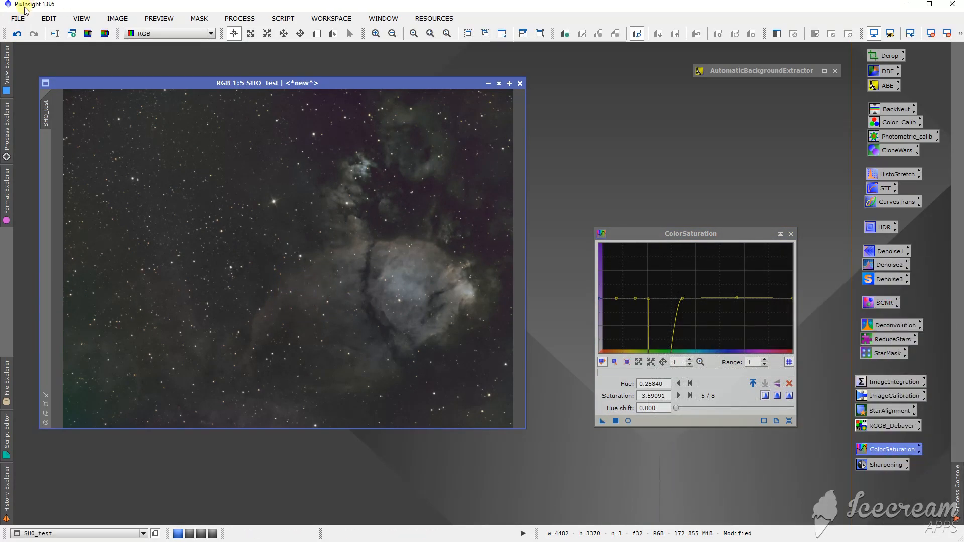
left_click(18, 34)
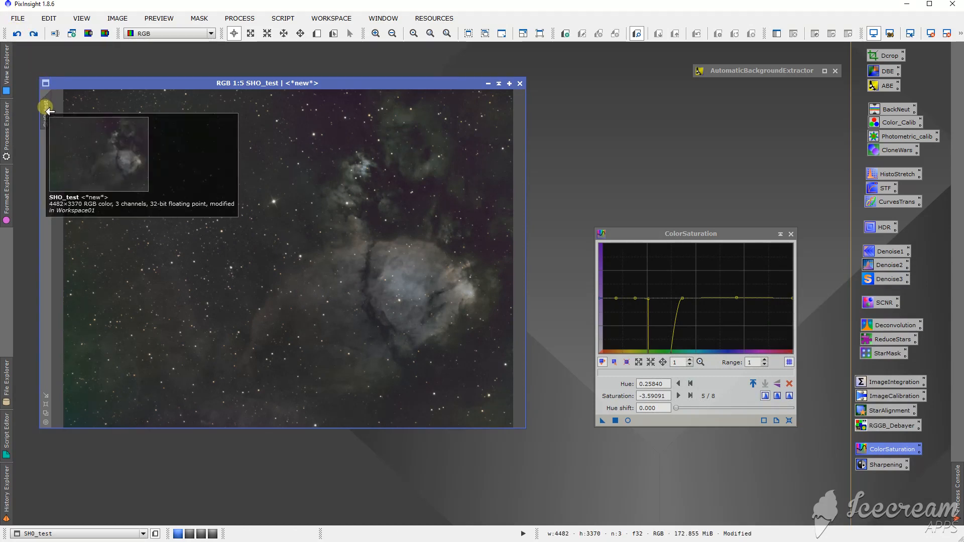
Duplicate SHO_test as a clone and place the two image windows side by side.
left_click_drag(601, 116, 600, 117)
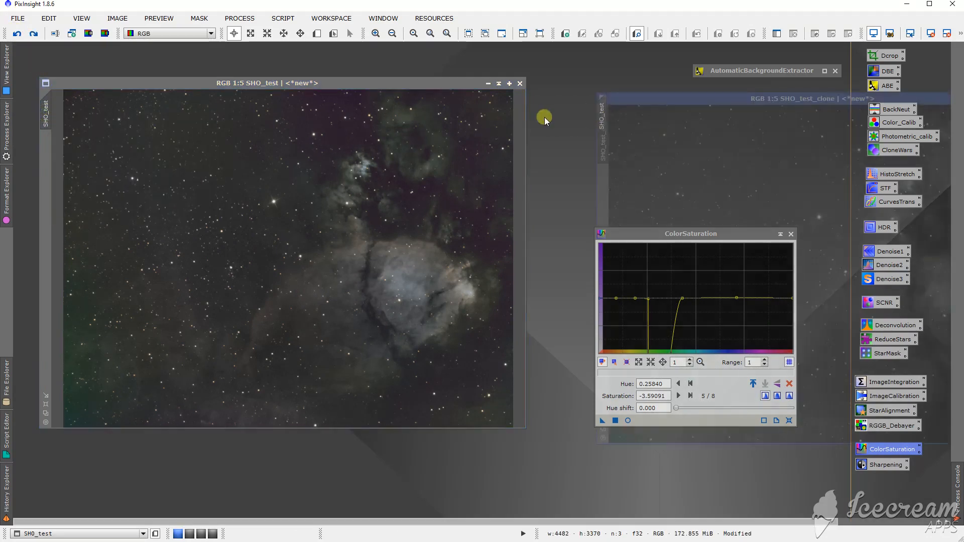
left_click_drag(444, 82, 424, 88)
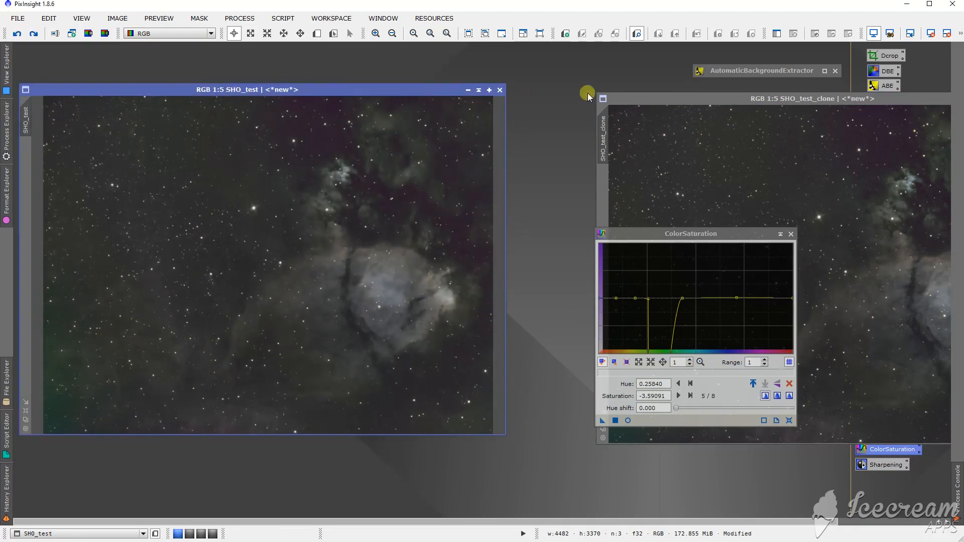
left_click_drag(601, 95, 555, 88)
Apply the ColorSaturation curve to the original SHO_test and close the process window.
left_click_drag(684, 232, 469, 221)
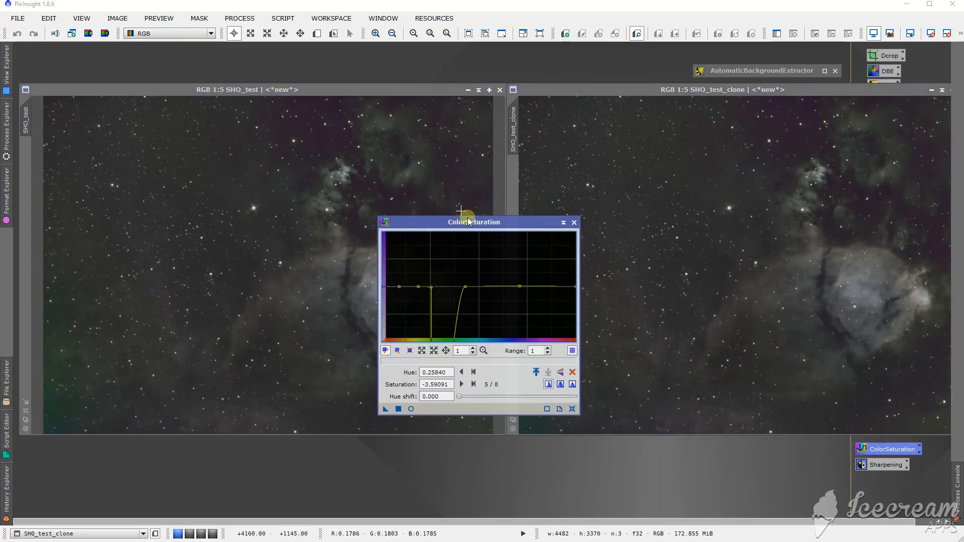
left_click_drag(386, 408, 211, 282)
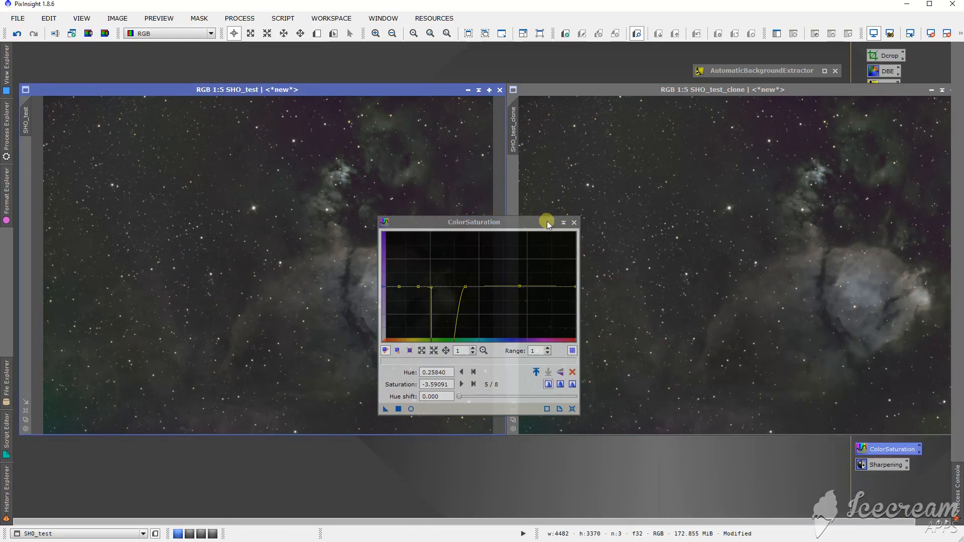
left_click(573, 222)
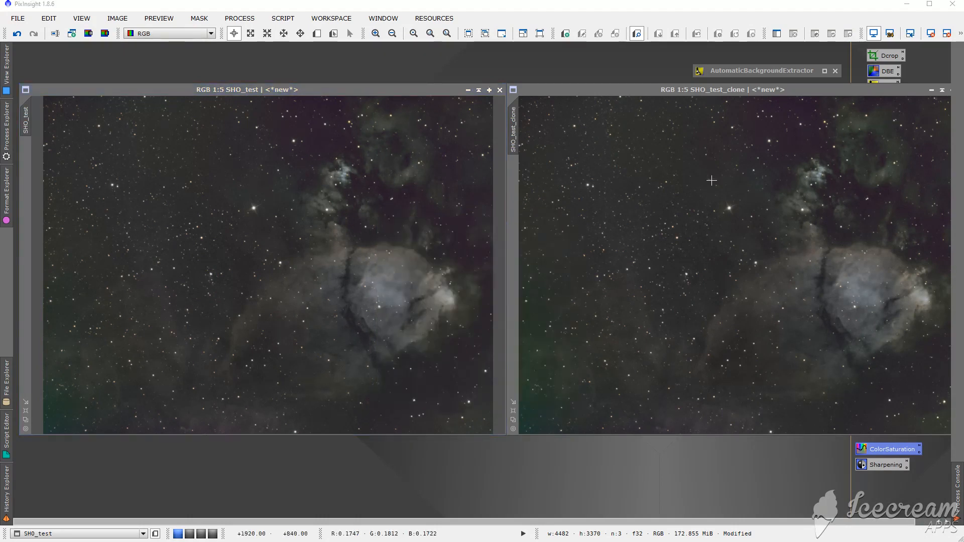
Run SCNR on SHO_test_clone to remove green with Average Neutral protection, amount 1.00 and lightness preserved, and close the process window.
left_click_drag(761, 90, 603, 66)
double_click(883, 301)
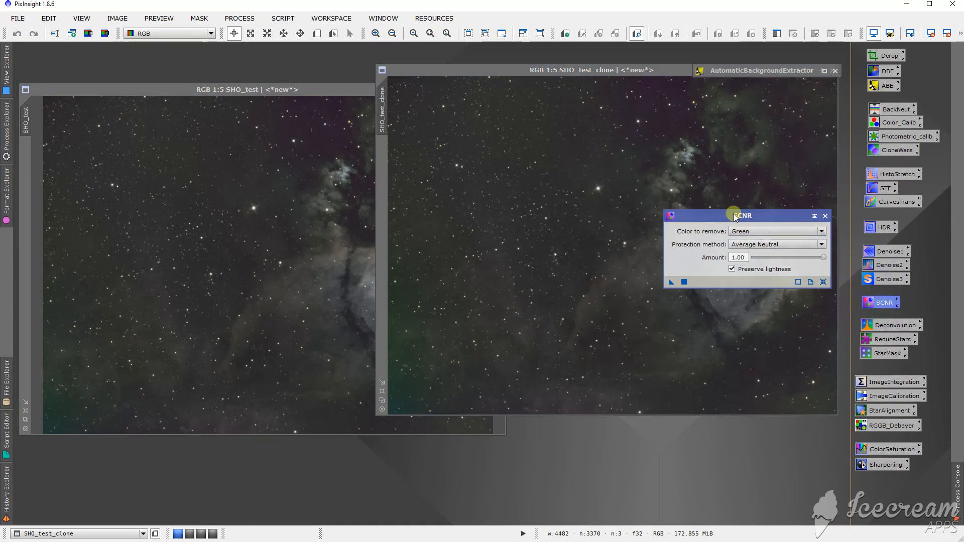
left_click_drag(734, 213, 270, 179)
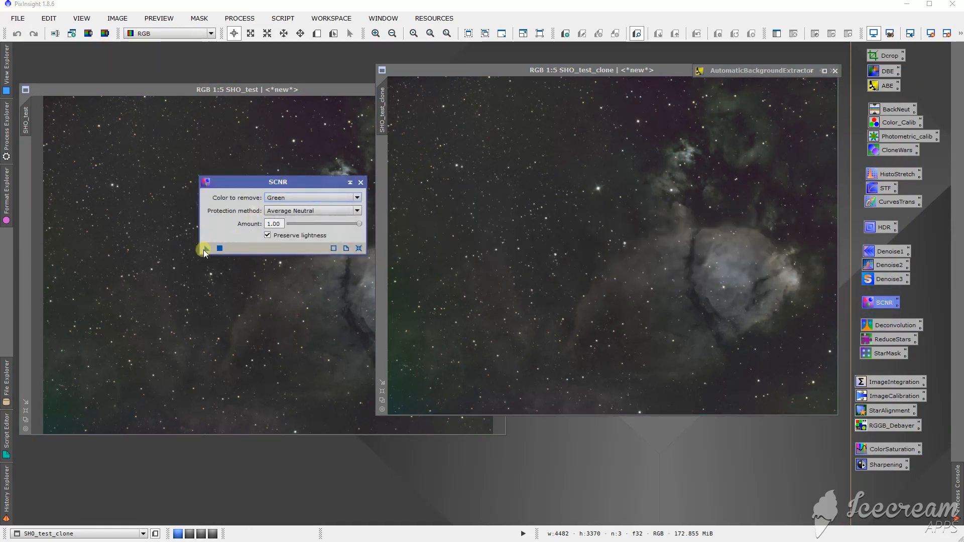
left_click_drag(204, 249, 617, 225)
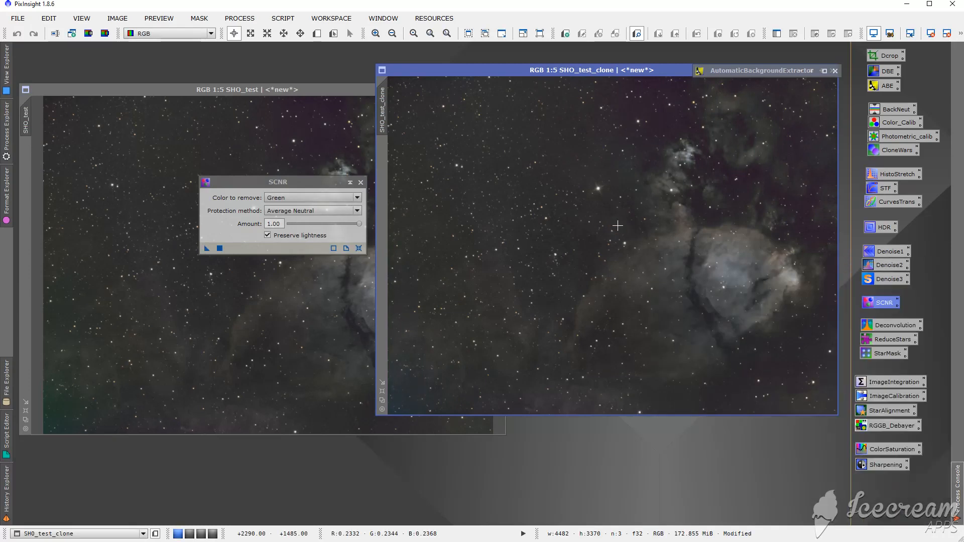
left_click(360, 182)
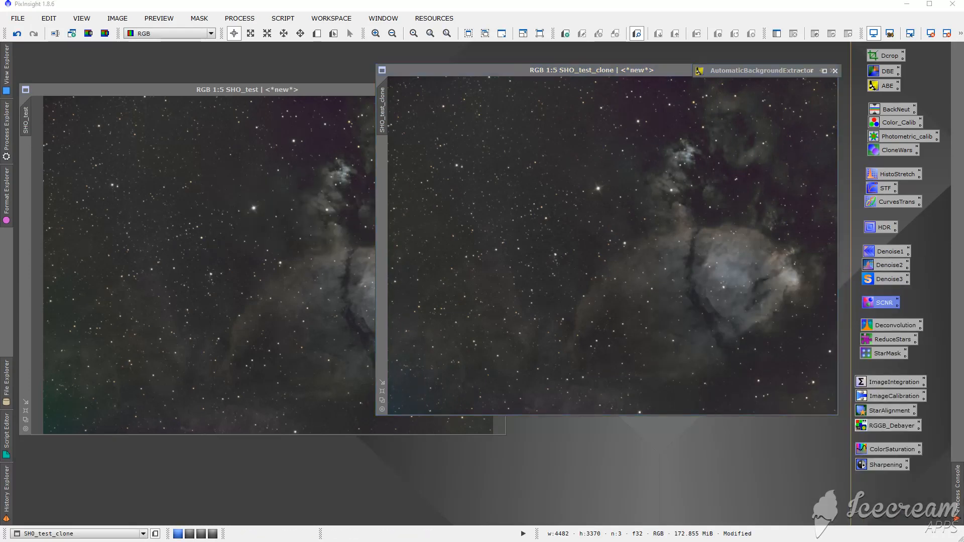
Line up SHO_test and SHO_test_clone side by side and compare the ColorSaturation and SCNR versions.
mouse_move(572, 65)
left_mouse_down()
mouse_move(666, 95)
mouse_move(772, 91)
left_mouse_up()
left_click_drag(747, 408, 757, 452)
left_click_drag(624, 94, 602, 90)
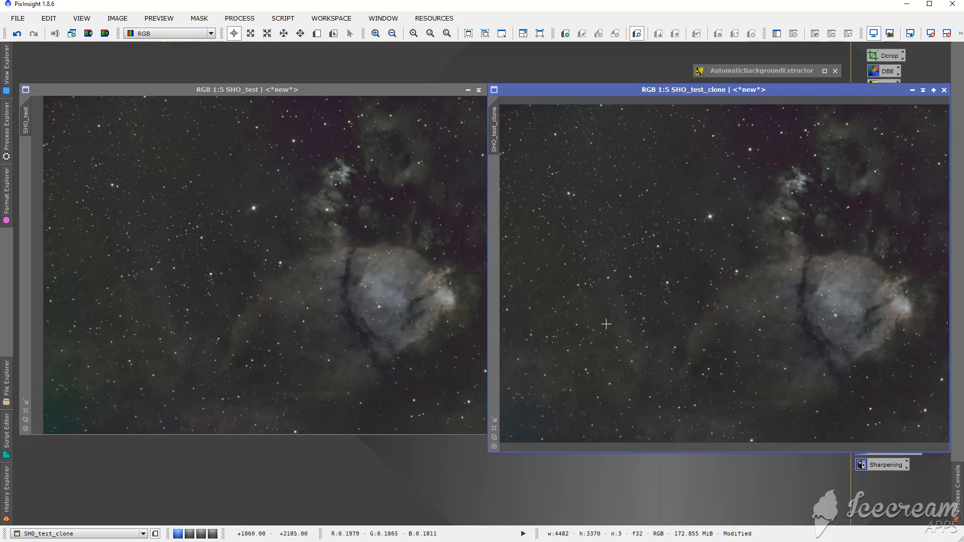
left_click(351, 193)
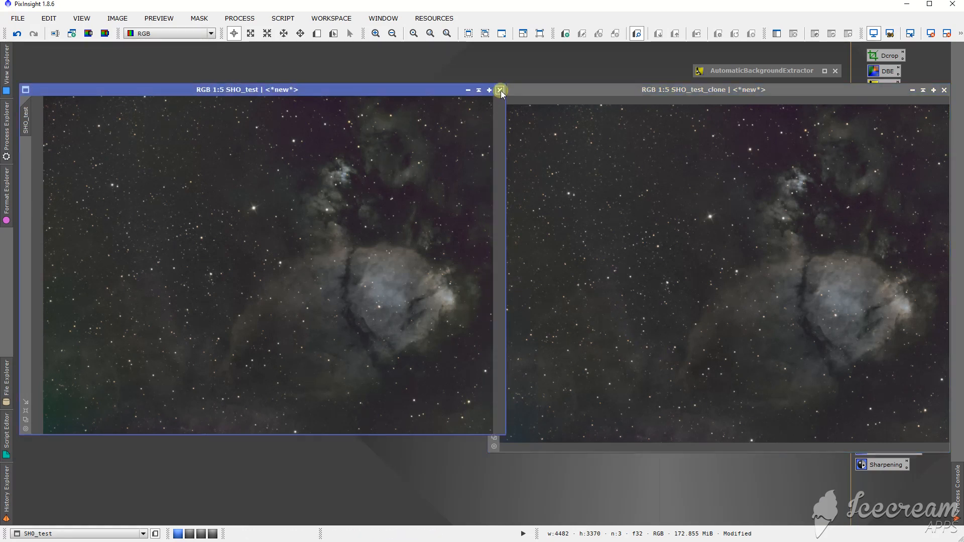
left_click(522, 90)
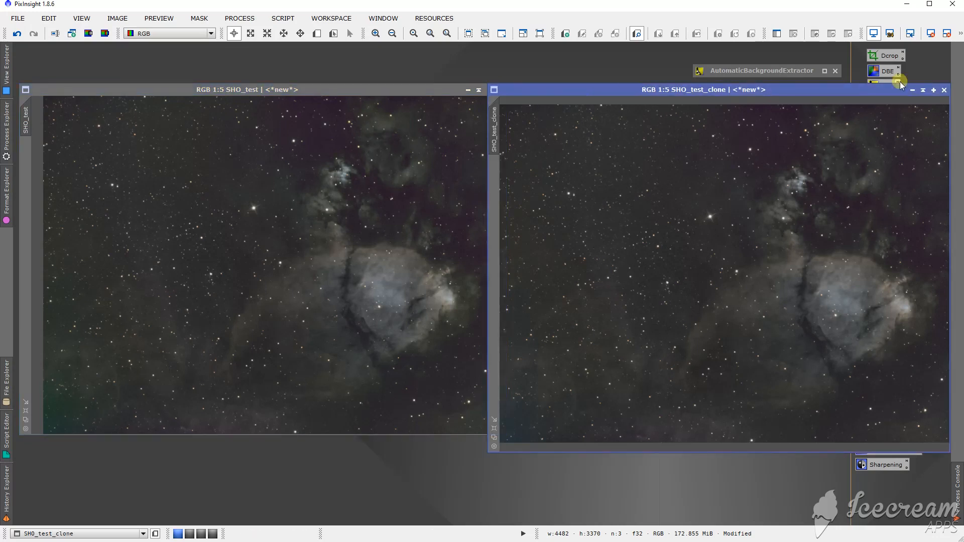
Close SHO_test_clone without saving and undo the ColorSaturation application on SHO_test.
left_click(944, 89)
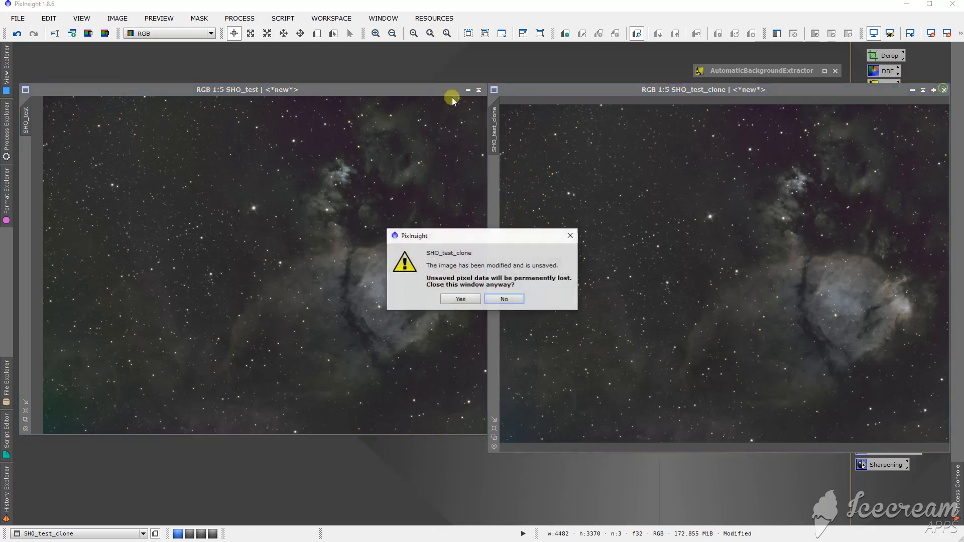
left_click(459, 298)
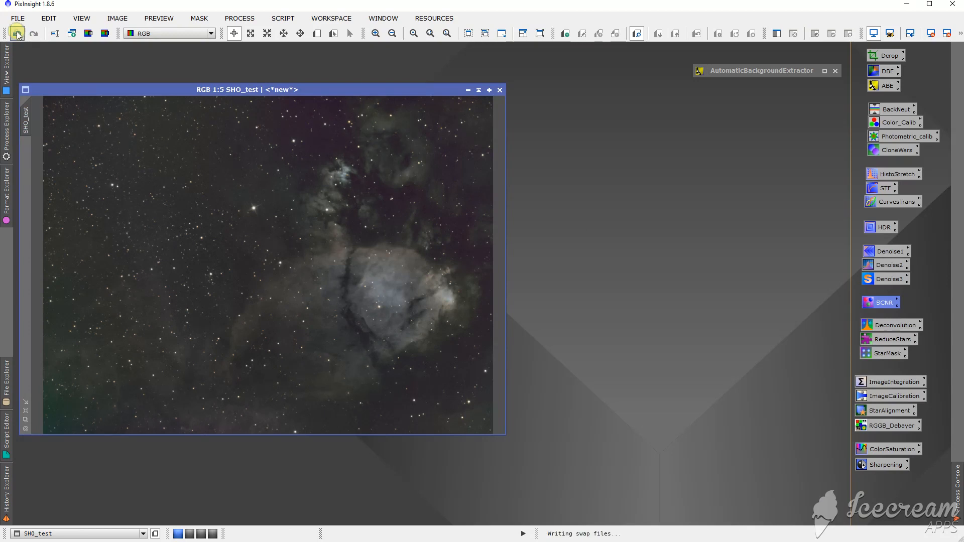
Run SCNR on SHO_test to remove green with Average Neutral protection, amount 1.00 and lightness preserved, and close the process window.
double_click(880, 302)
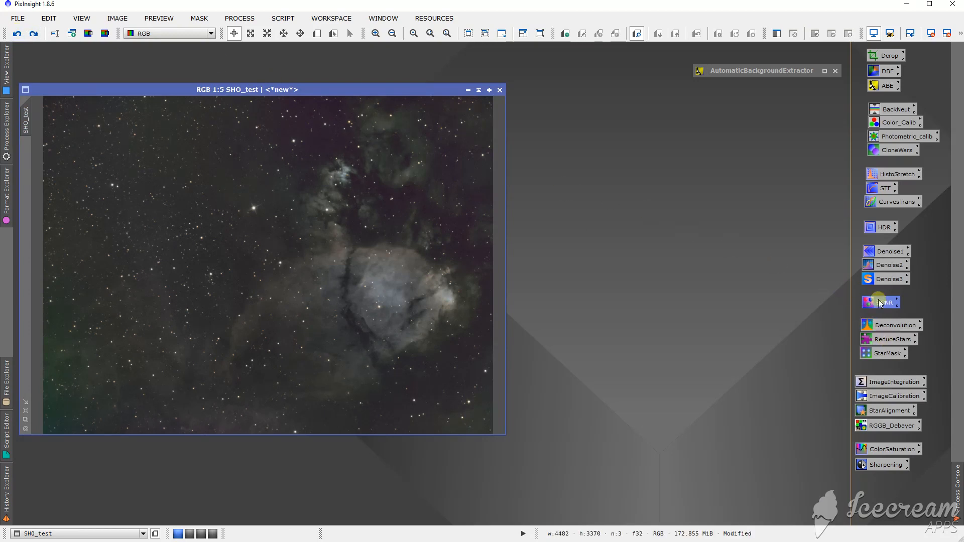
left_click_drag(257, 183, 645, 202)
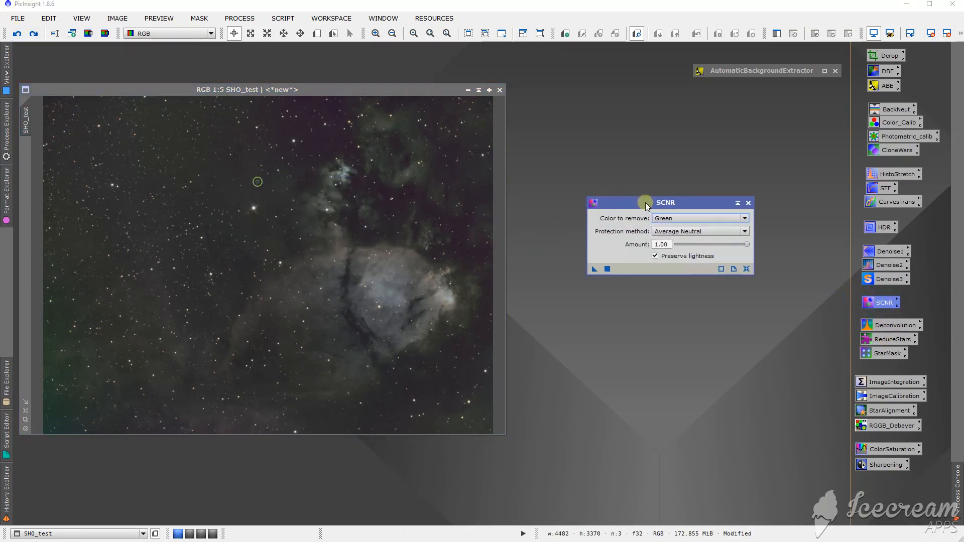
left_click_drag(595, 269, 305, 251)
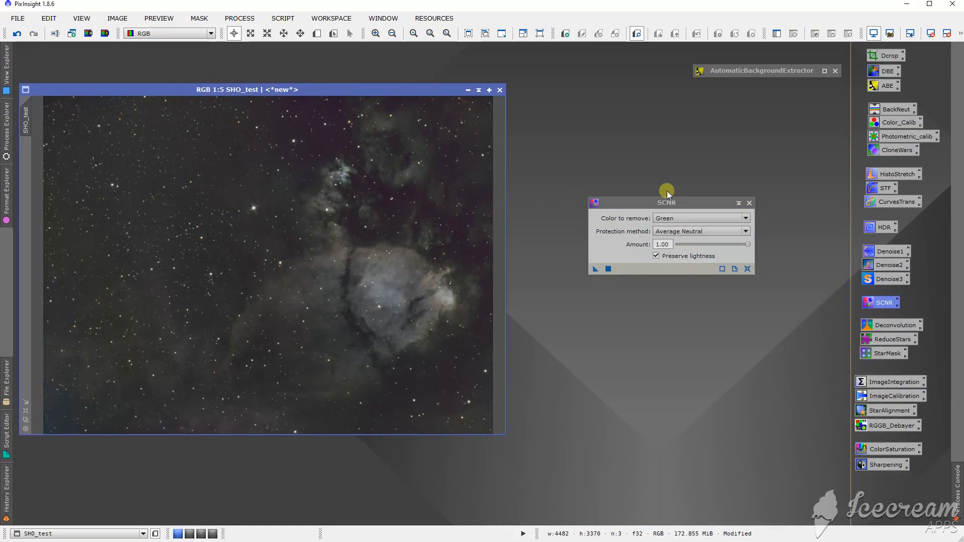
left_click(749, 203)
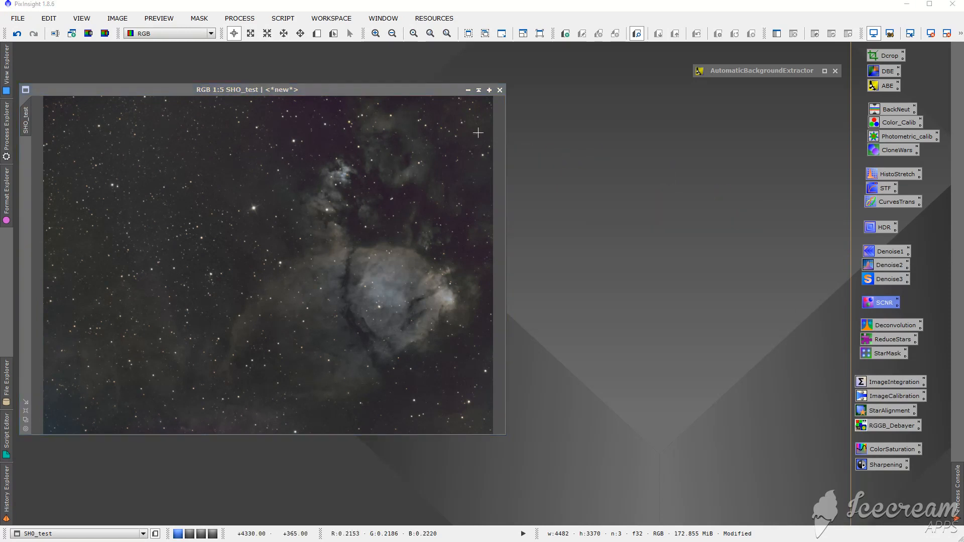
Inspect the nebula detail in SHO_test up close and close the collapsed AutomaticBackgroundExtractor window.
left_click_drag(420, 84, 429, 77)
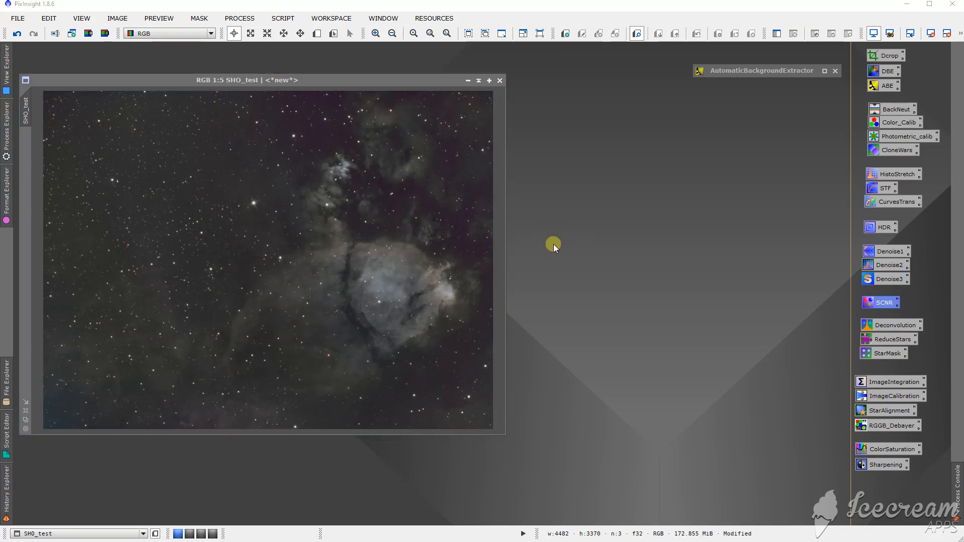
scroll(370, 269, "up", 3)
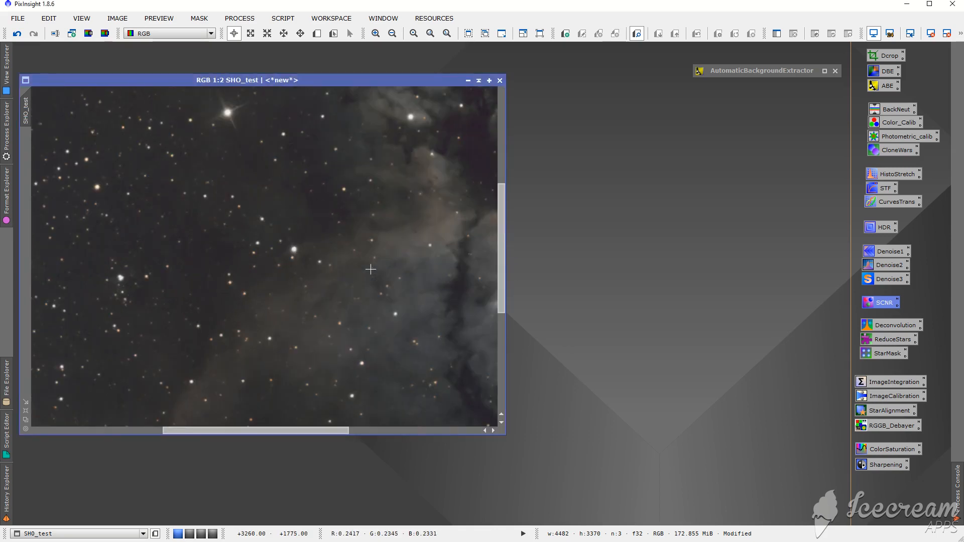
scroll(370, 270, "down", 3)
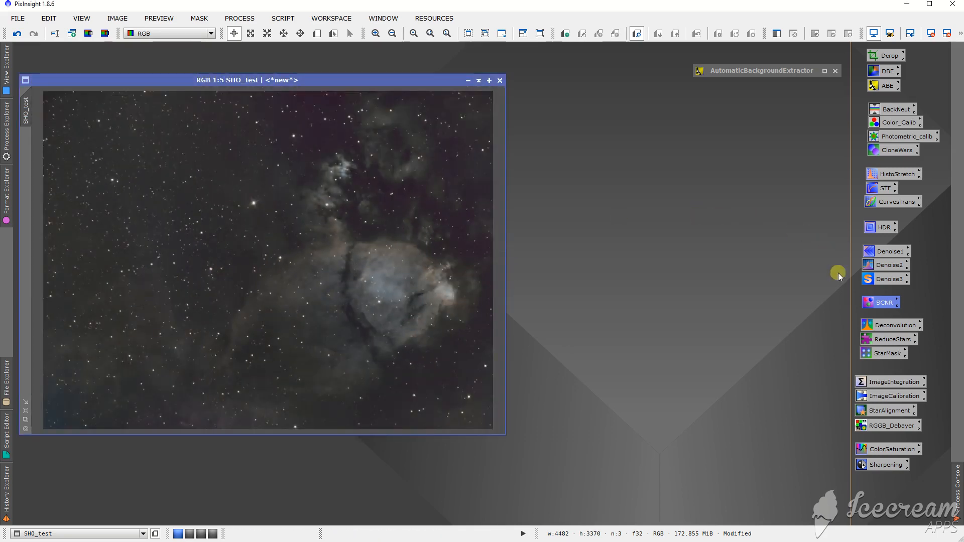
left_click(787, 390)
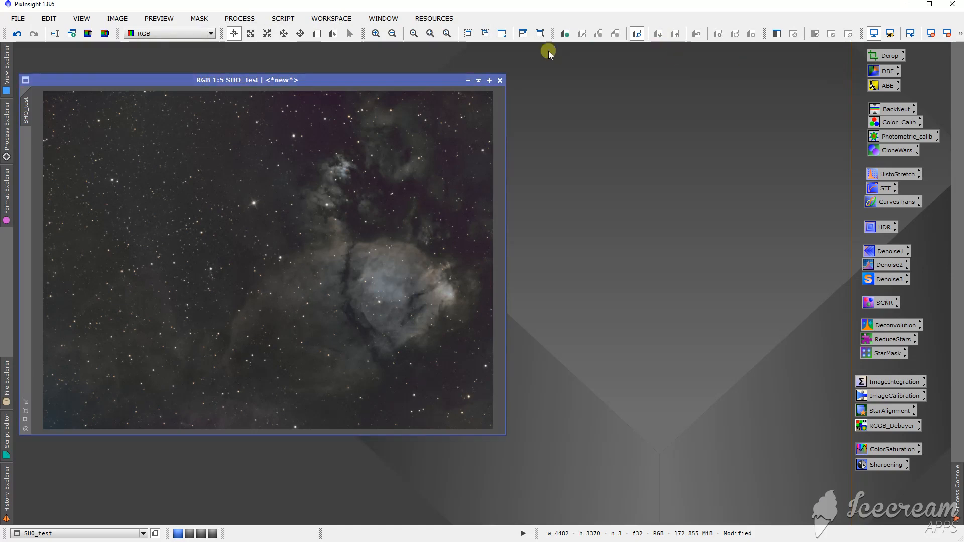
left_click(243, 19)
mouse_move(261, 33)
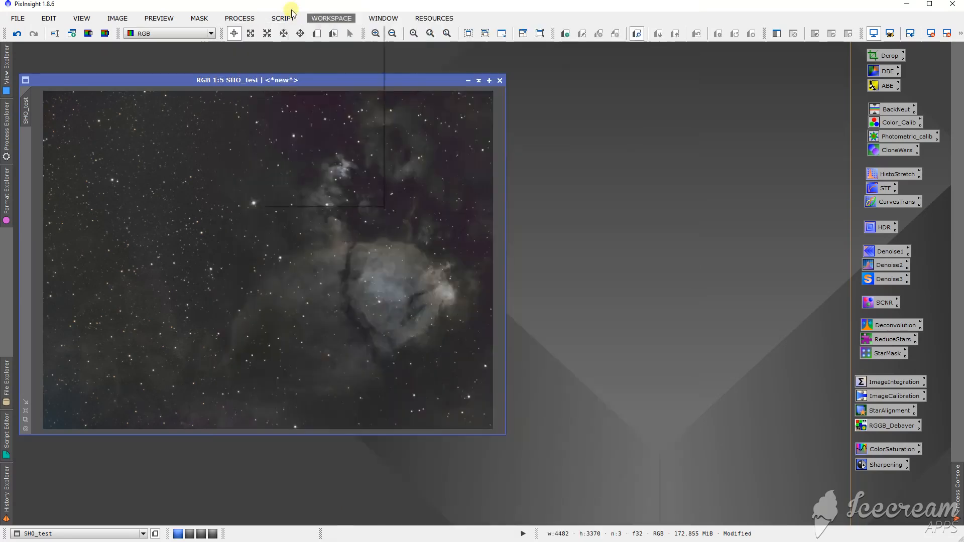
left_click(283, 18)
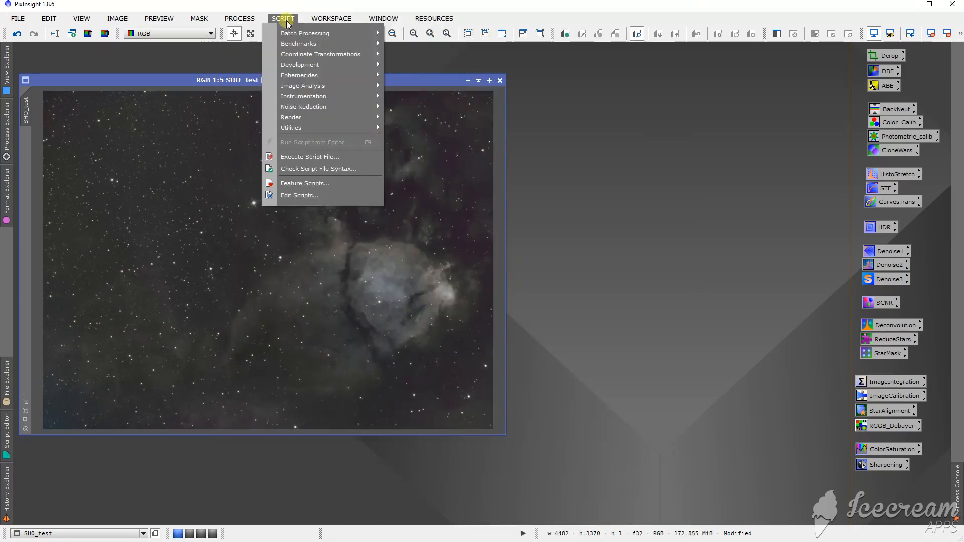
mouse_move(243, 18)
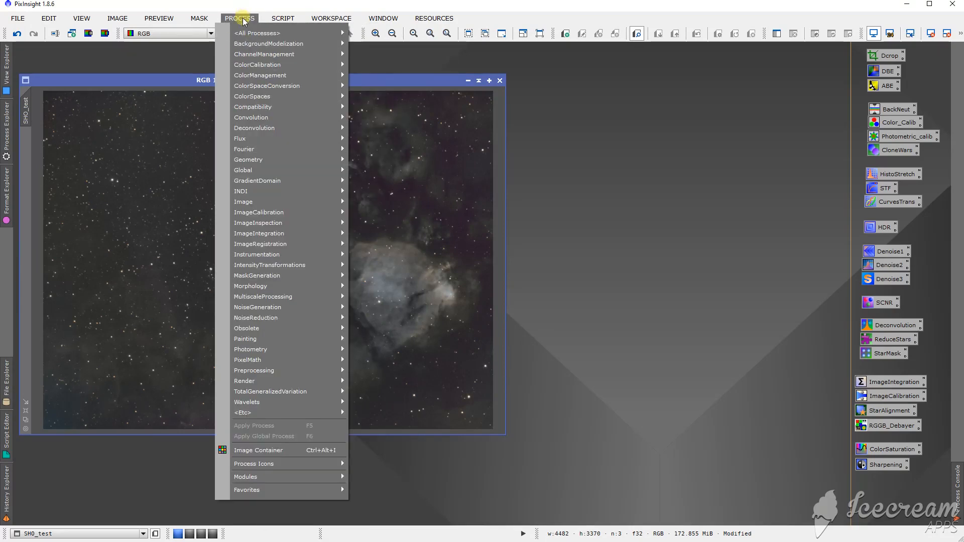
mouse_move(338, 34)
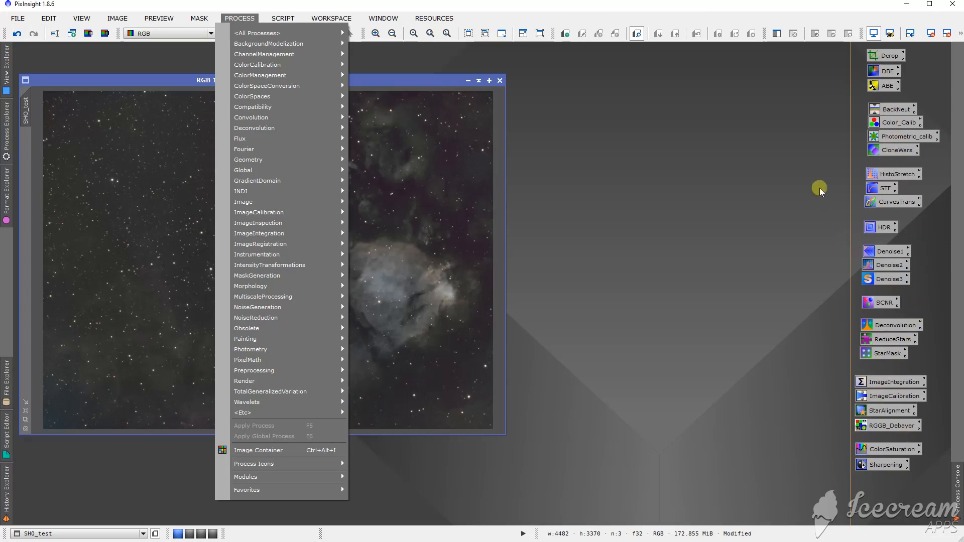
left_click(769, 122)
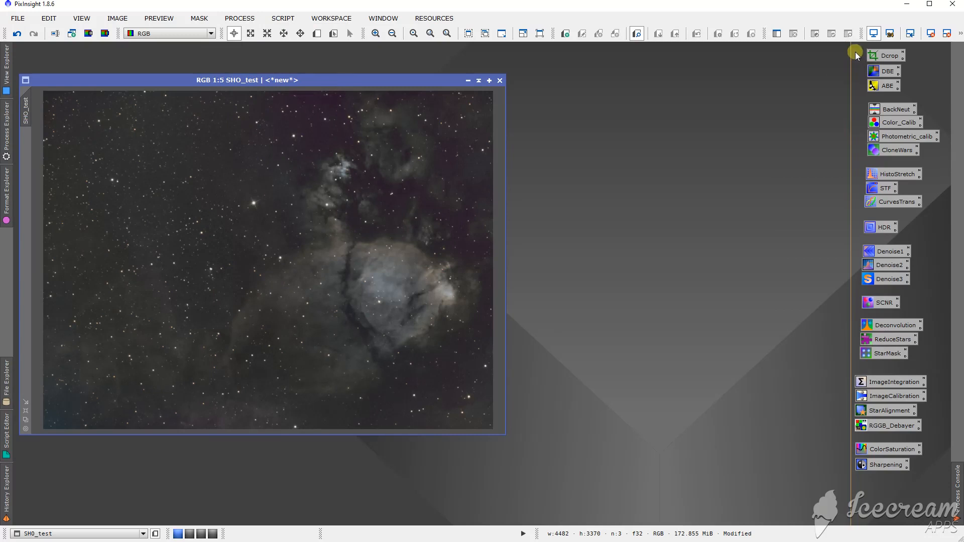
Select all process icons on the workspace, bring up the option for saving the selected icons, and dismiss it.
left_click_drag(829, 50, 926, 476)
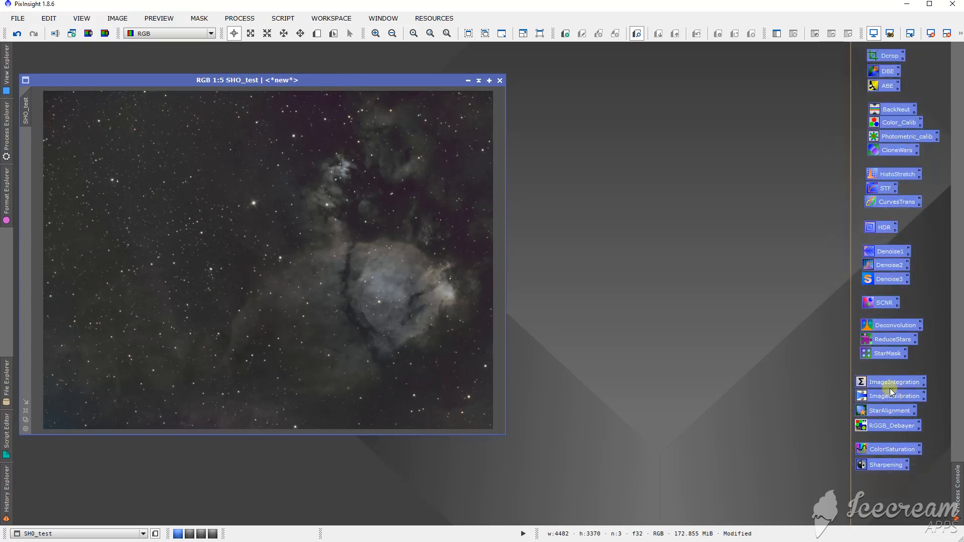
right_click(887, 382)
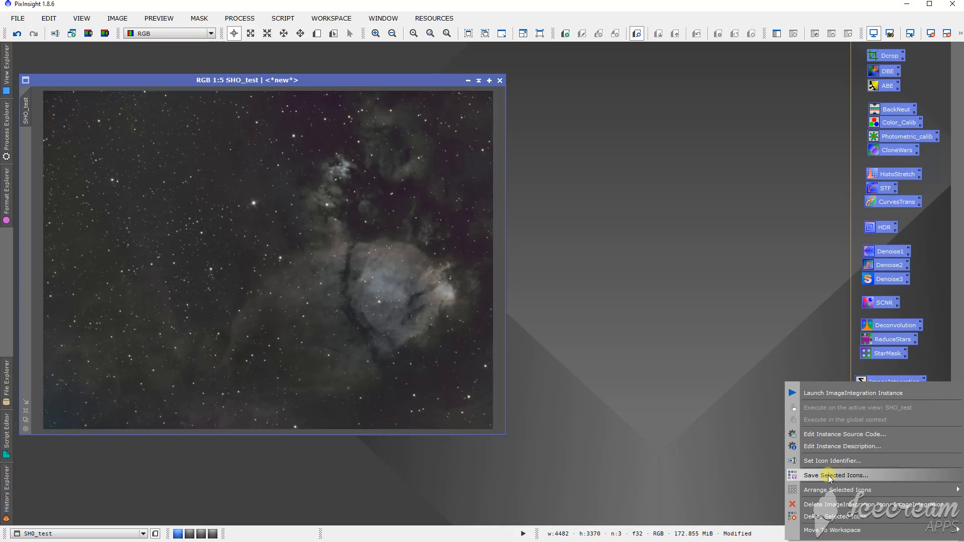
left_click(715, 348)
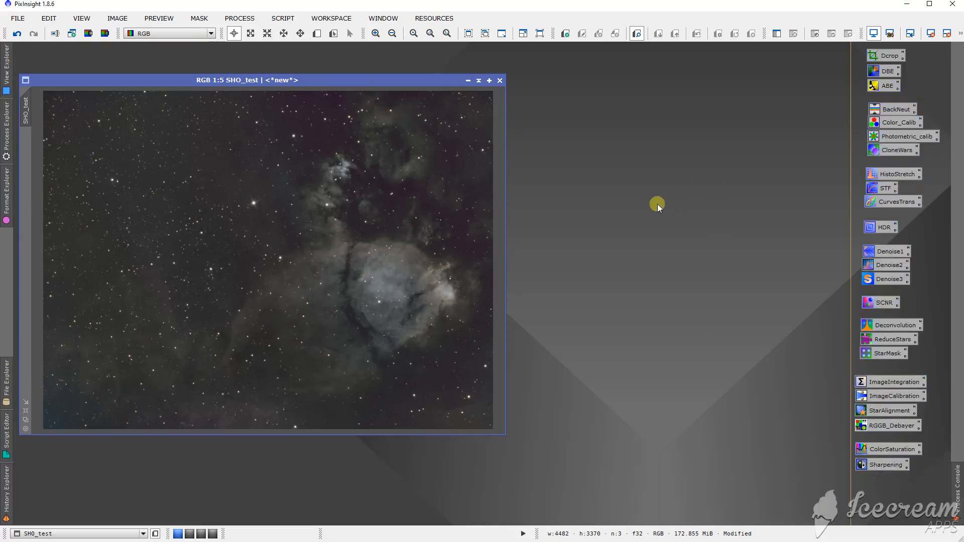
Bring up the workspace option for loading saved process icons, and dismiss it.
right_click(646, 187)
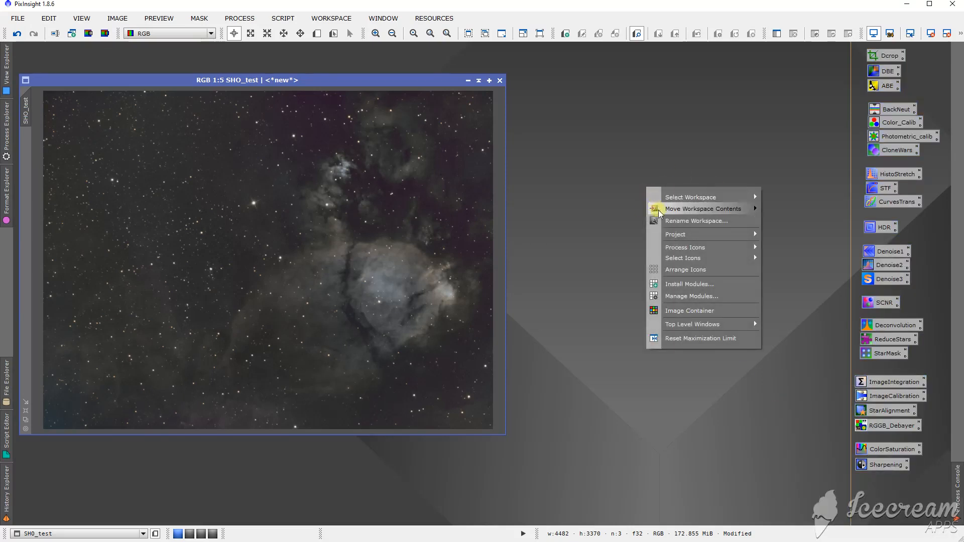
mouse_move(695, 248)
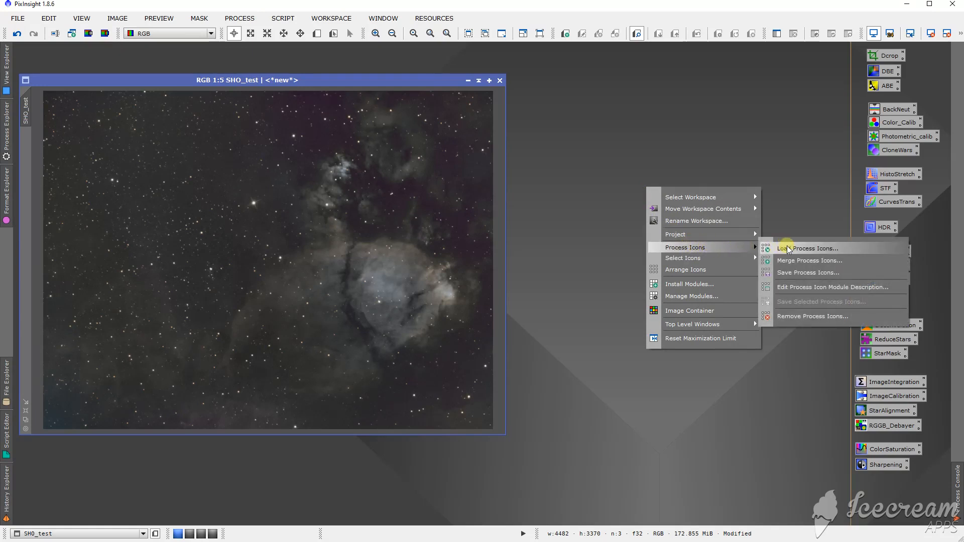
left_click(782, 200)
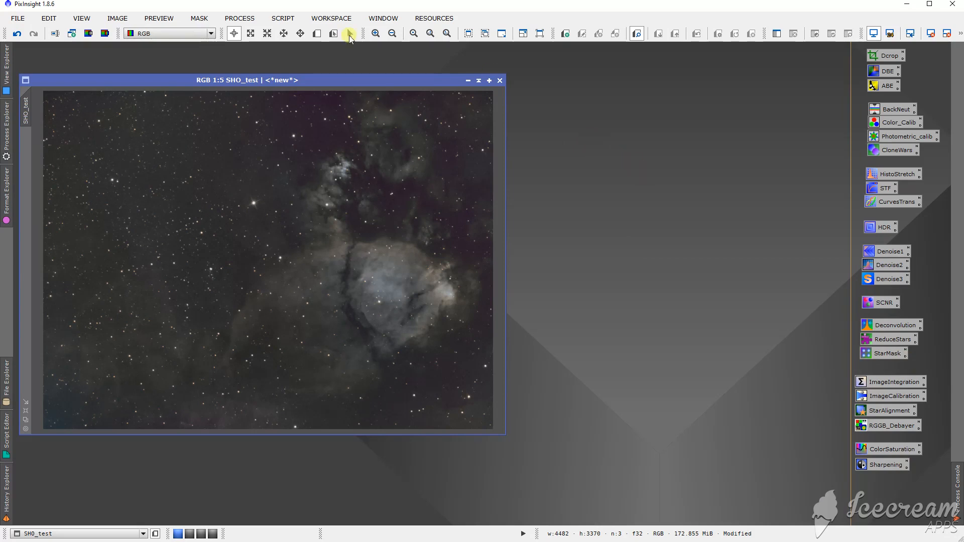
Start DynamicPSF and sample stars spread over SHO_test, covering the corners, the edges and the star field around the nebula.
left_click(240, 18)
mouse_move(257, 33)
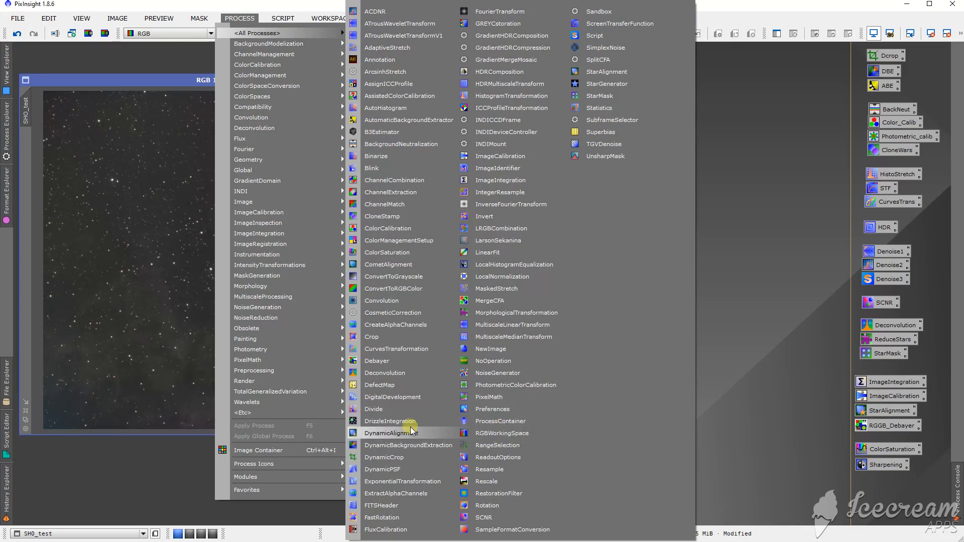
left_click(391, 469)
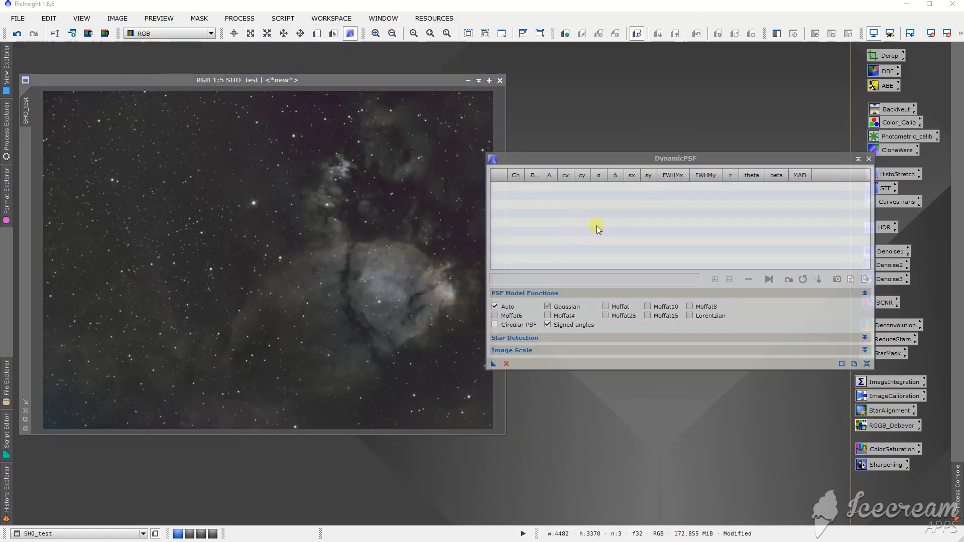
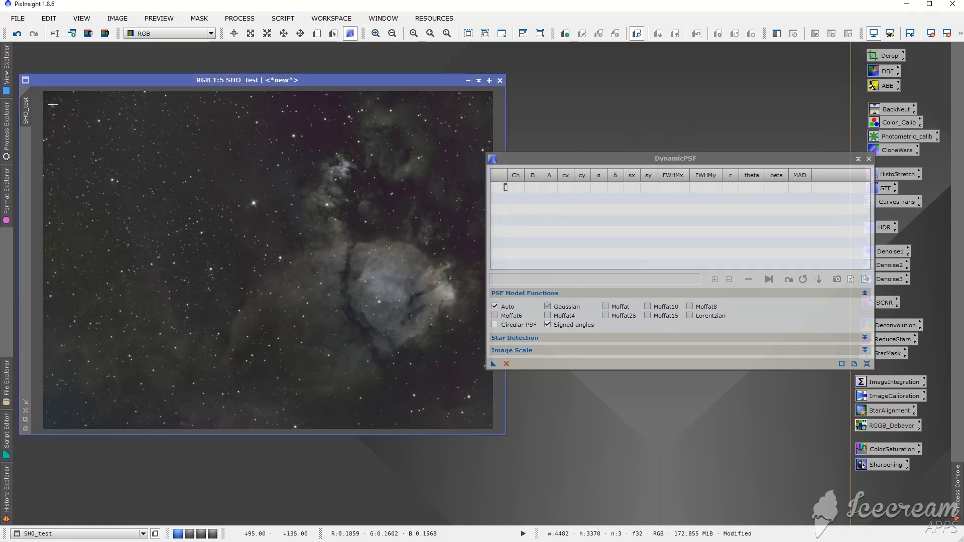
left_click(52, 106)
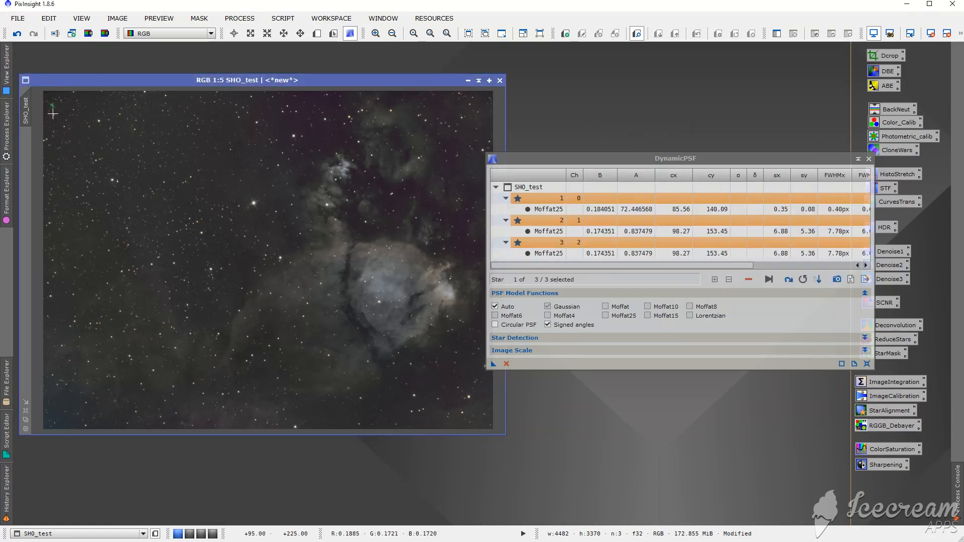
left_click(470, 104)
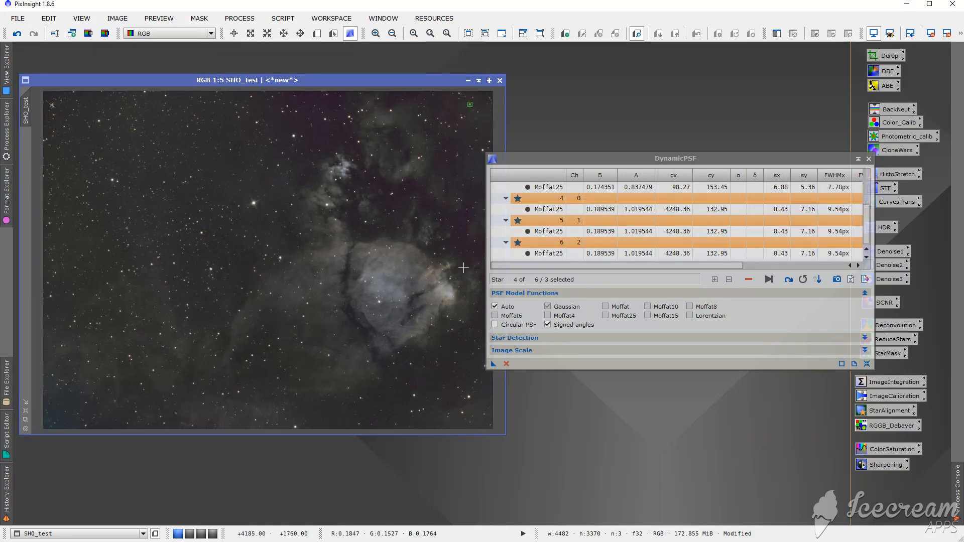
left_click(461, 413)
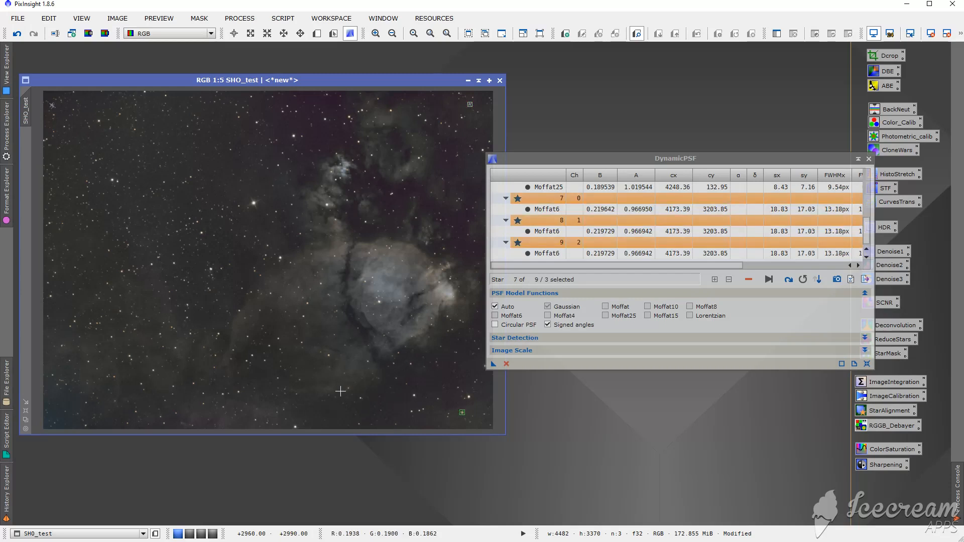
left_click(87, 402)
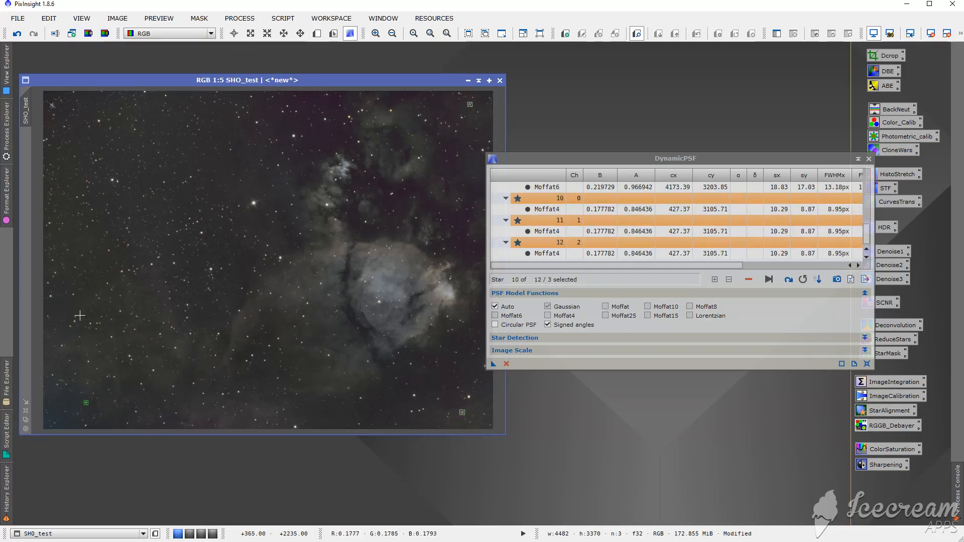
left_click(81, 255)
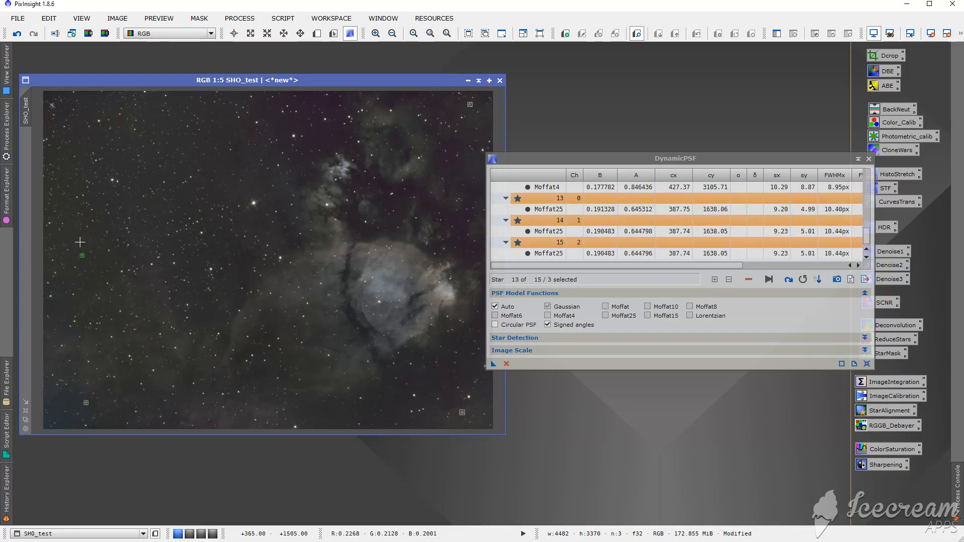
left_click(99, 121)
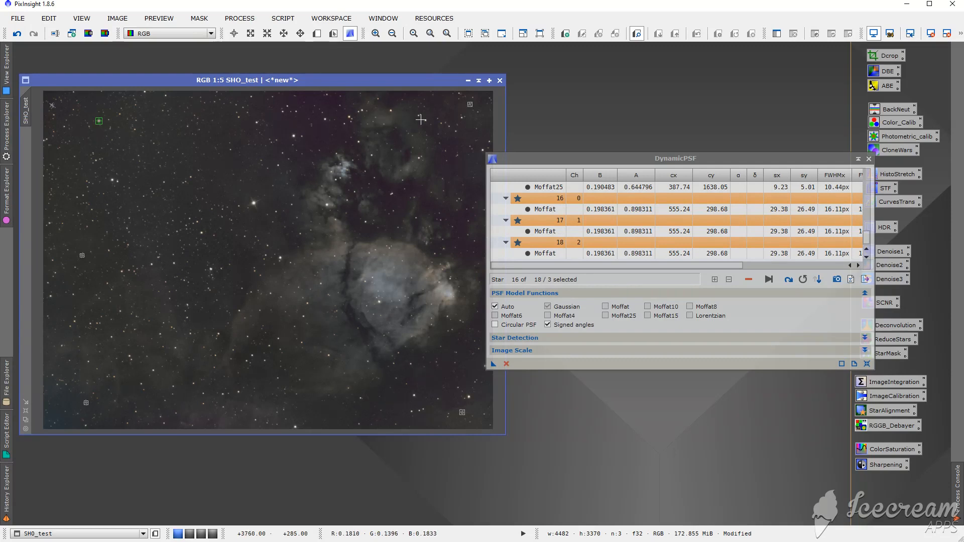
left_click(460, 116)
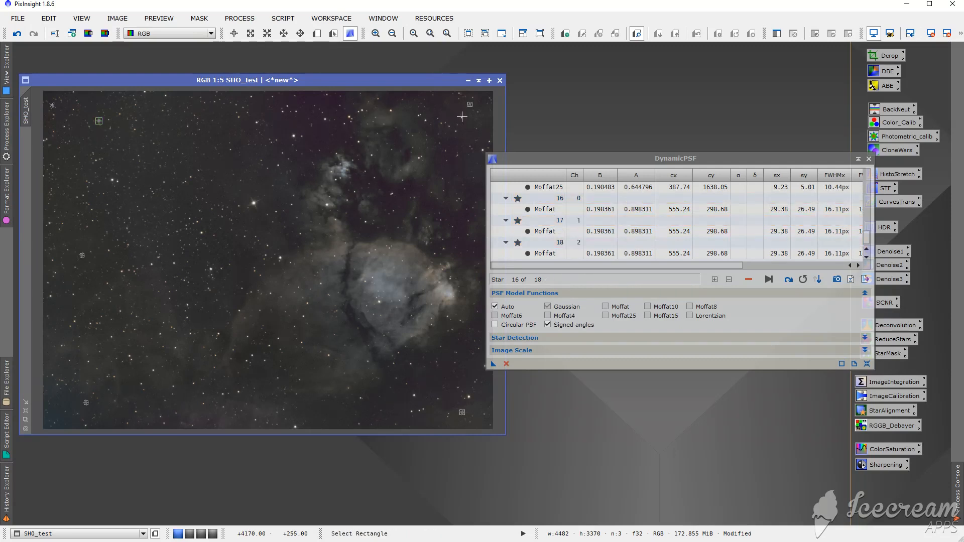
left_click(165, 95)
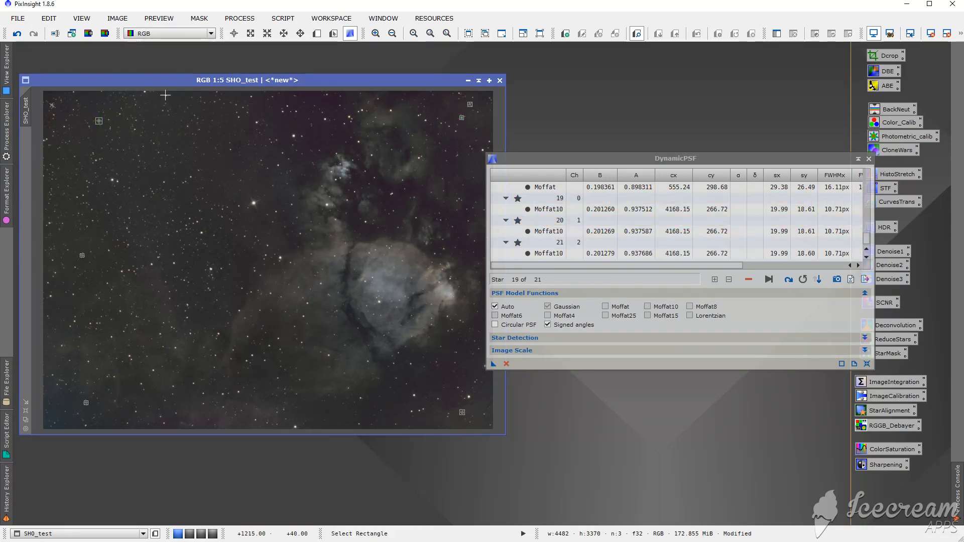
left_click(64, 125)
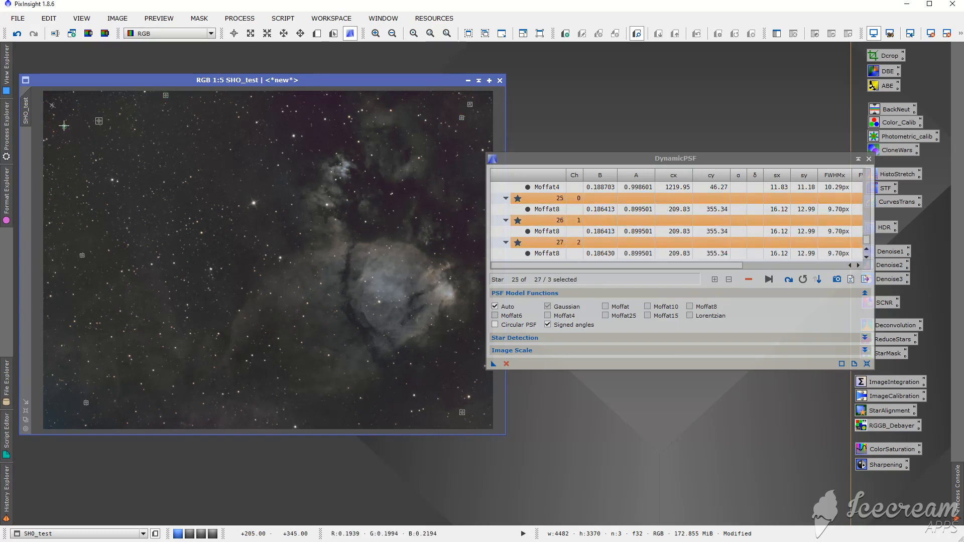
left_click(78, 196)
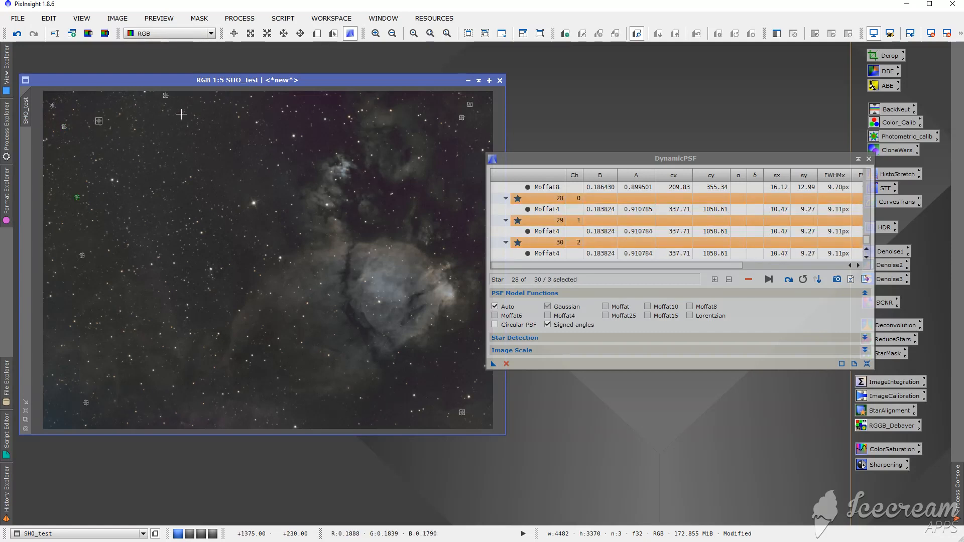
left_click(276, 212)
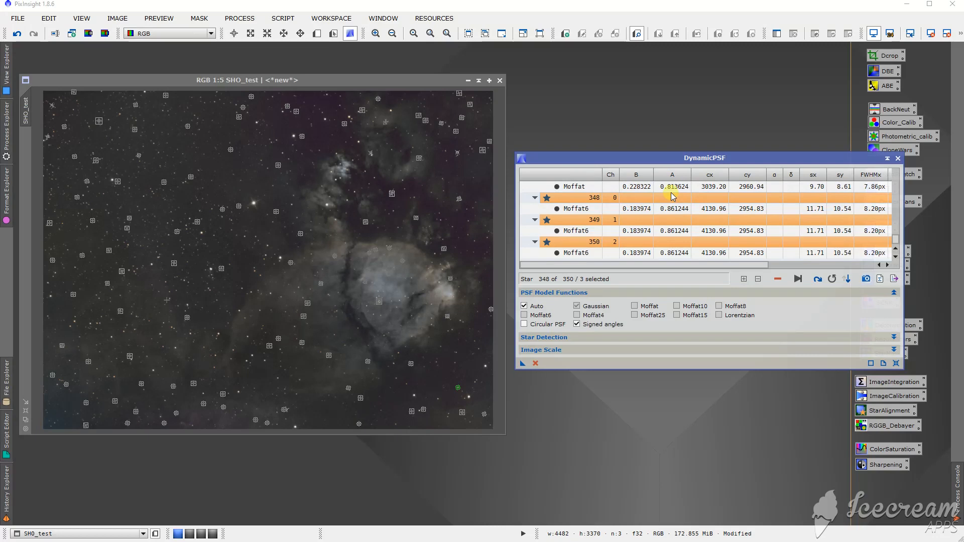
Add five more stars from the star field beside the nebula in SHO_test to the DynamicPSF samples.
scroll(673, 216, "up", 9)
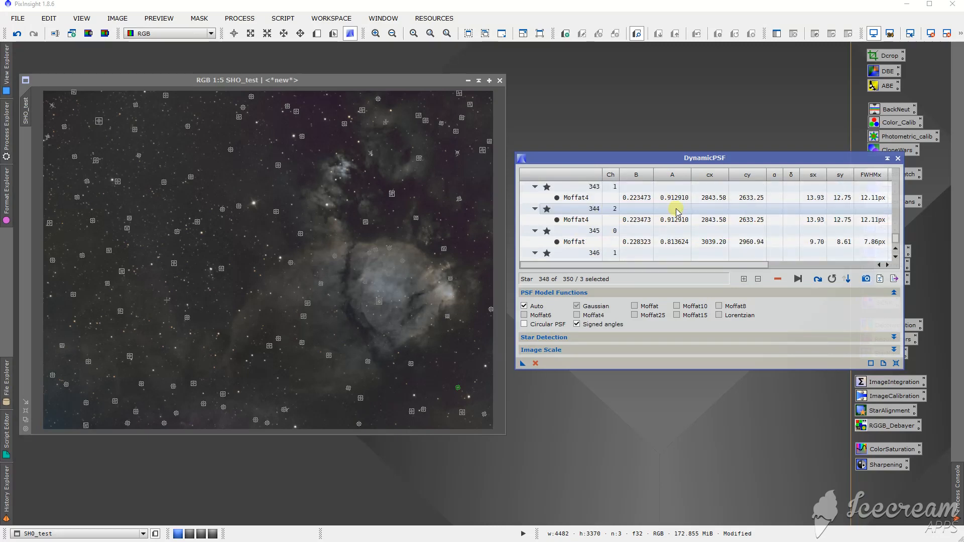
scroll(677, 223, "down", 1)
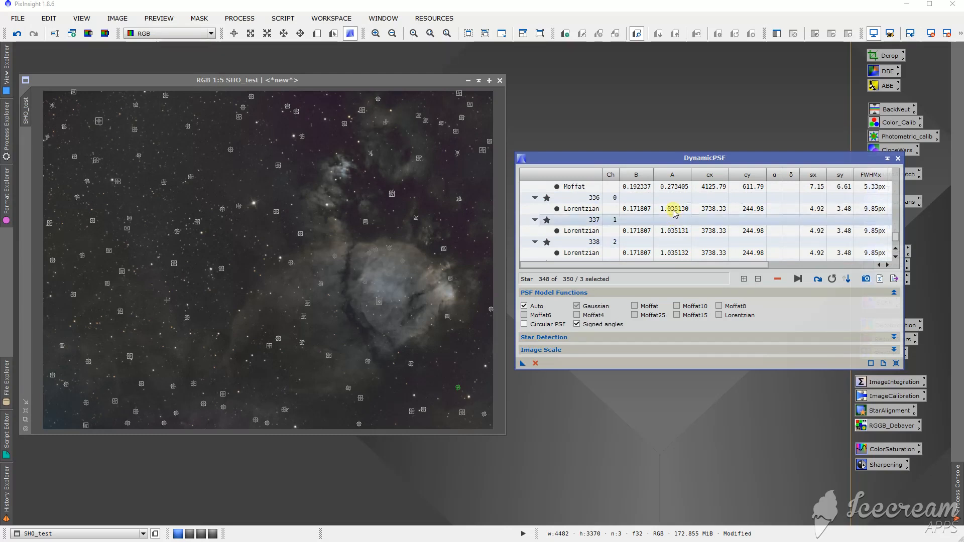
scroll(673, 239, "up", 5)
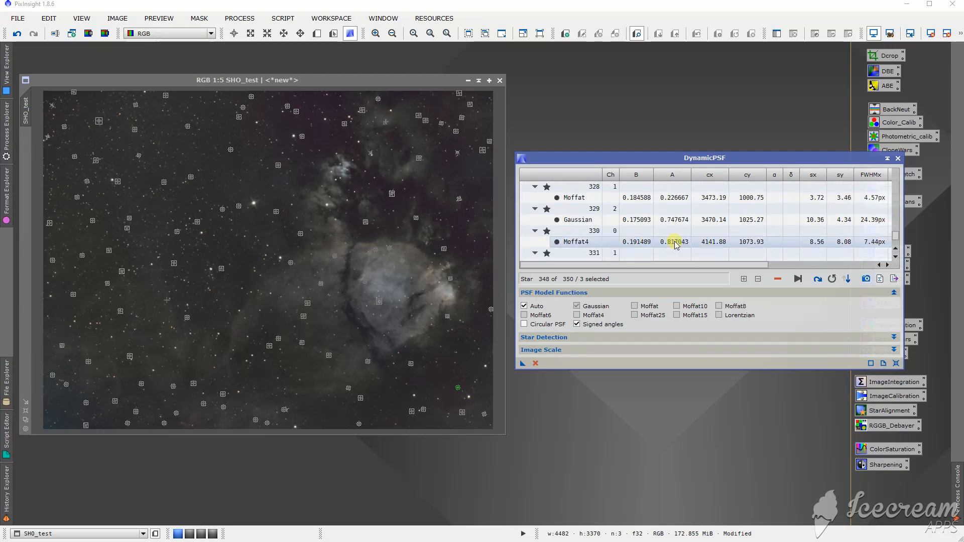
scroll(674, 230, "down", 13)
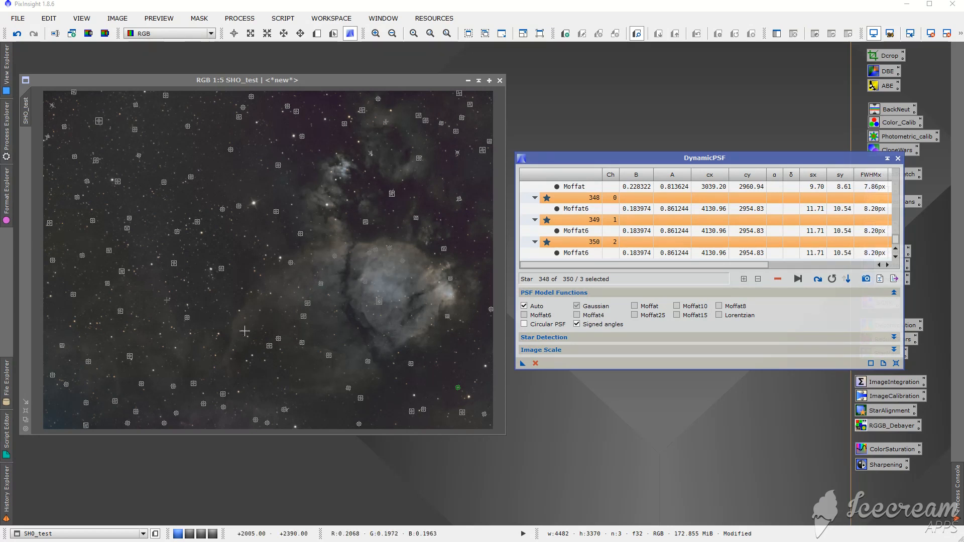
left_click(239, 311)
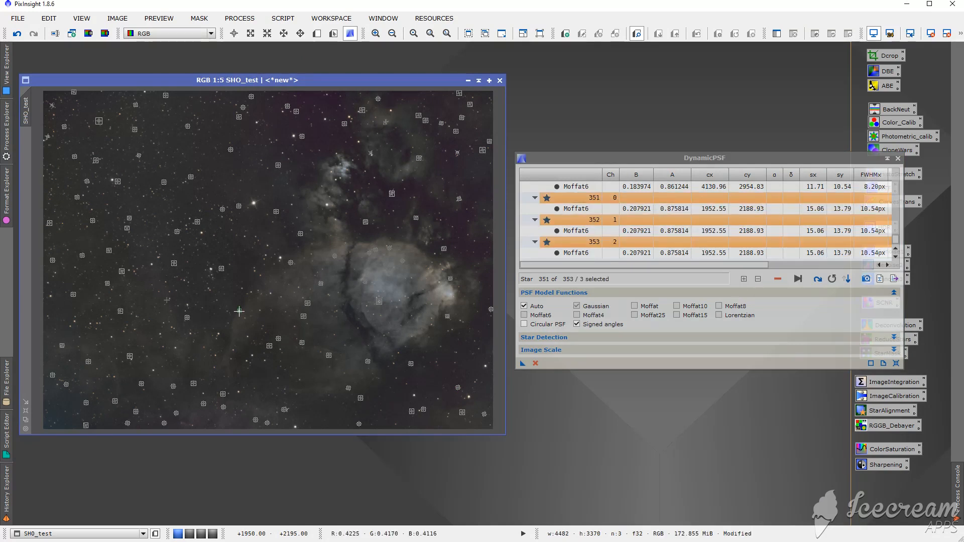
left_click(255, 272)
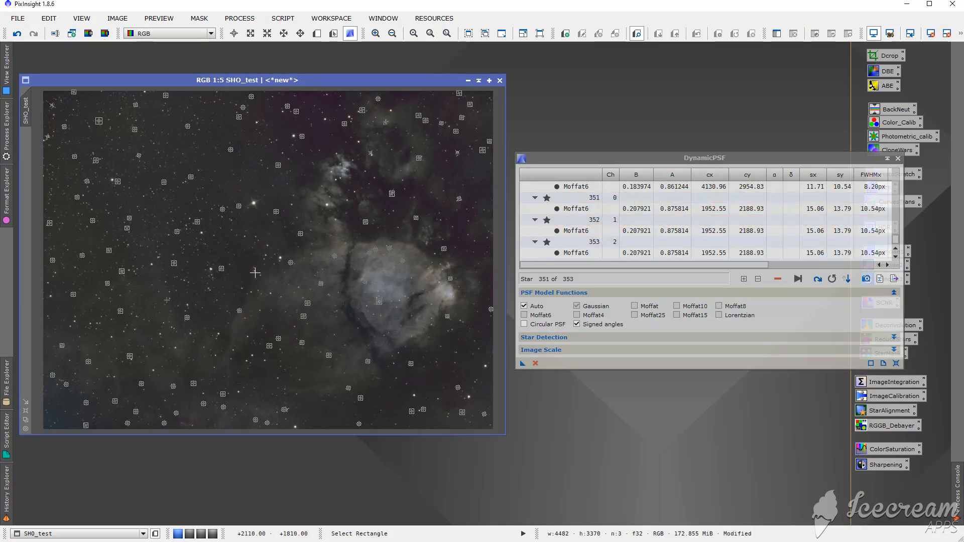
left_click(261, 252)
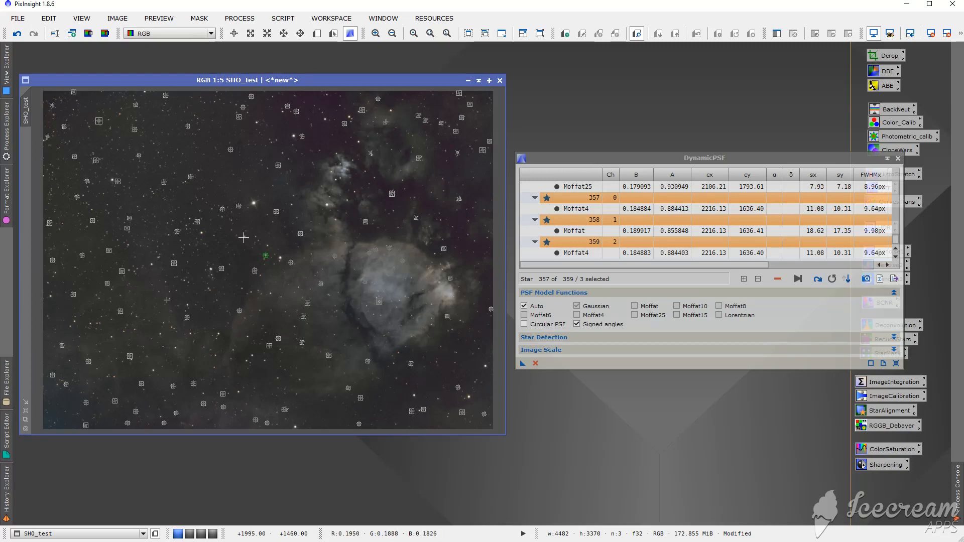
left_click(244, 237)
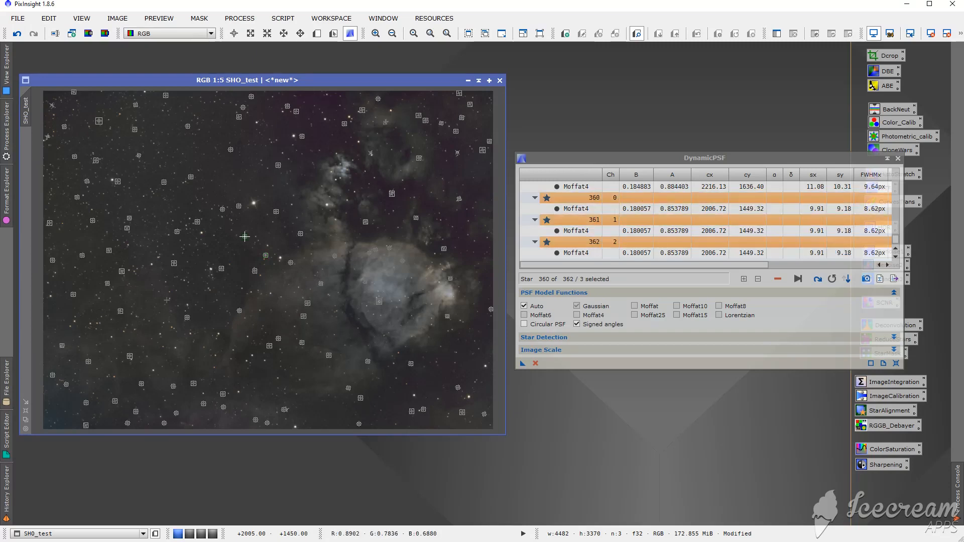
left_click(176, 347)
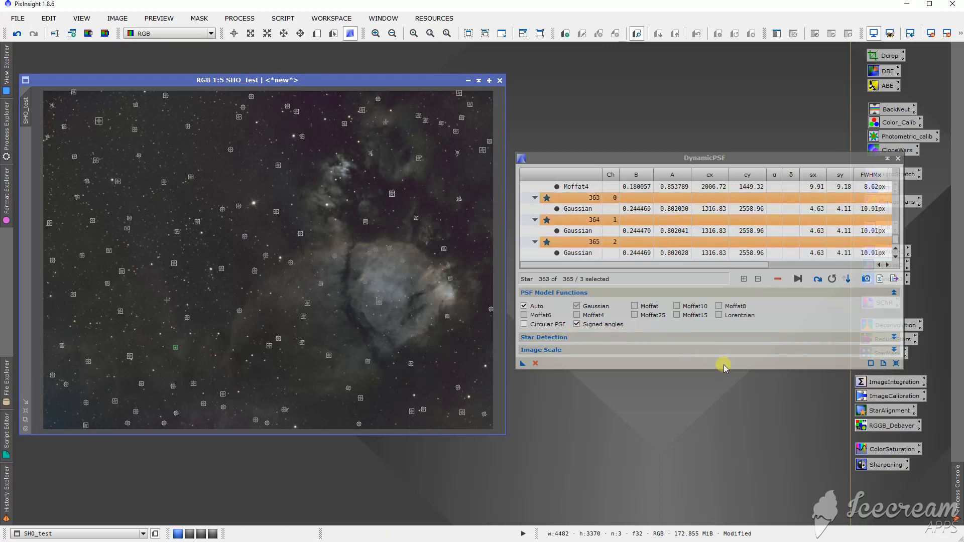
Generate the synthetic PSF image from the sampled stars and examine the star shape up close.
left_click(866, 279)
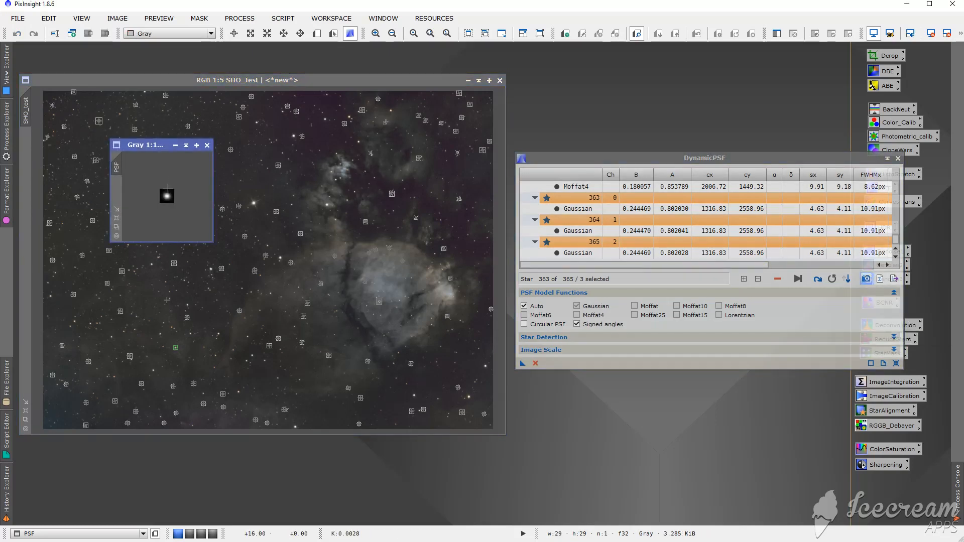
scroll(167, 189, "up", 3)
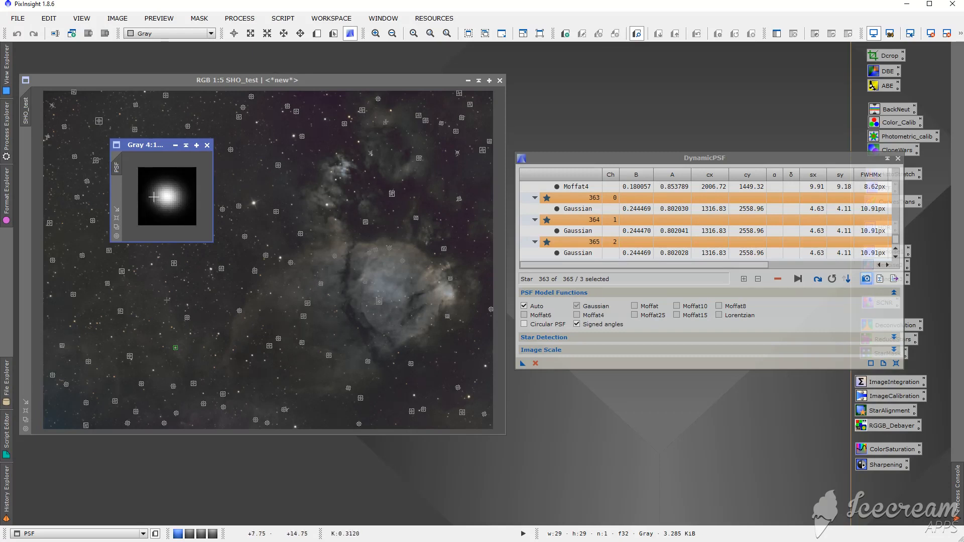
scroll(165, 202, "down", 1)
scroll(167, 199, "up", 1)
Collapse the PSF image window, park it in a free area of the workspace, and close the DynamicPSF session.
left_click(186, 145)
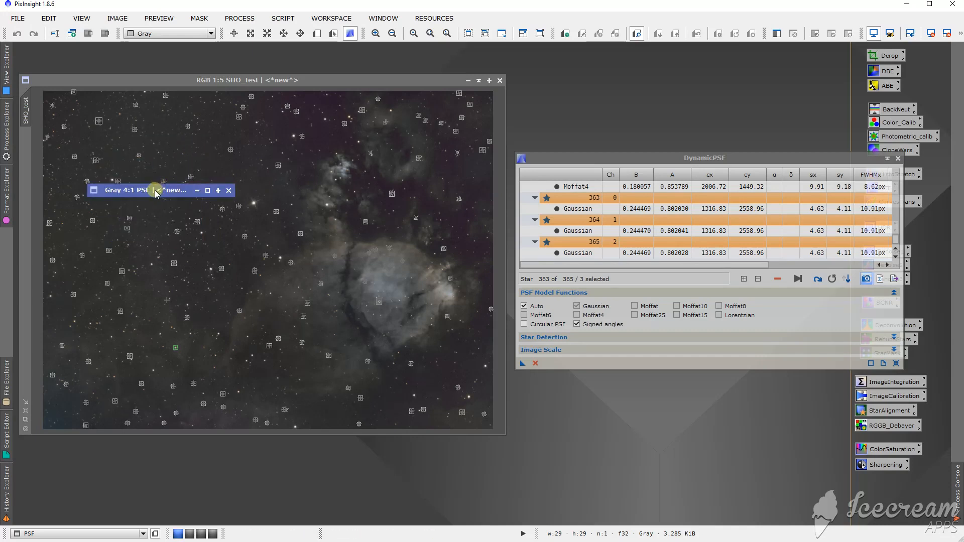
mouse_move(154, 191)
left_mouse_down()
mouse_move(434, 125)
mouse_move(683, 89)
mouse_move(763, 55)
left_mouse_up()
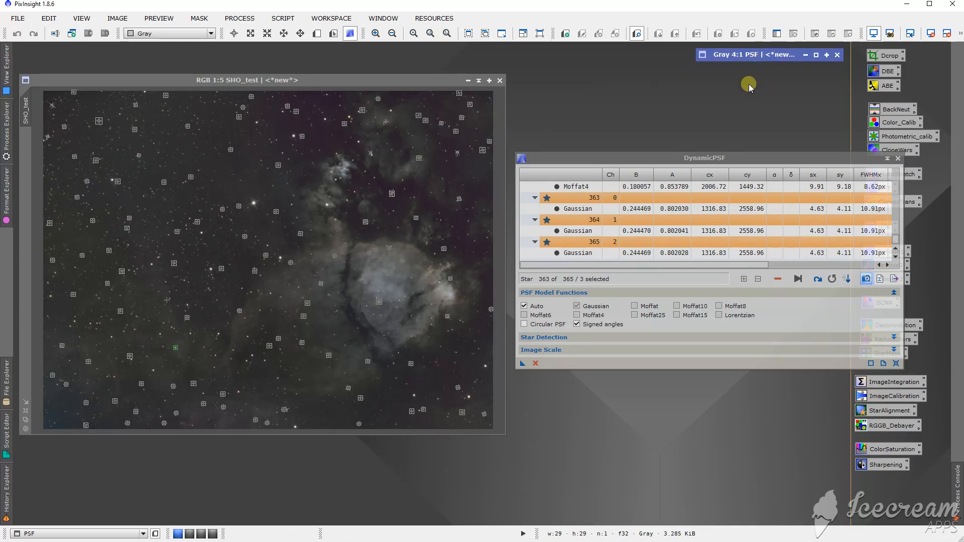
left_click(535, 363)
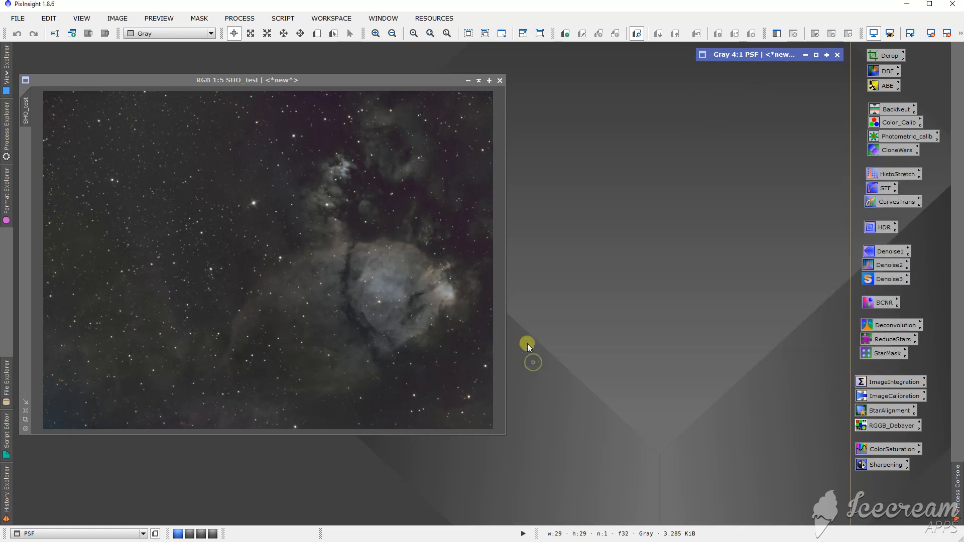
Extract the luminance of SHO_test as a separate image and apply it to SHO_test as a mask.
left_click(255, 84)
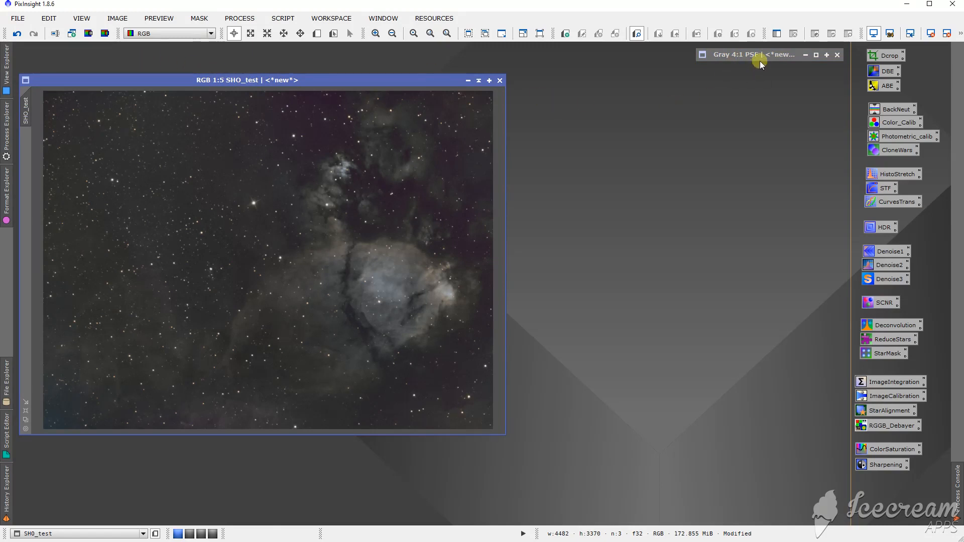
left_click(91, 35)
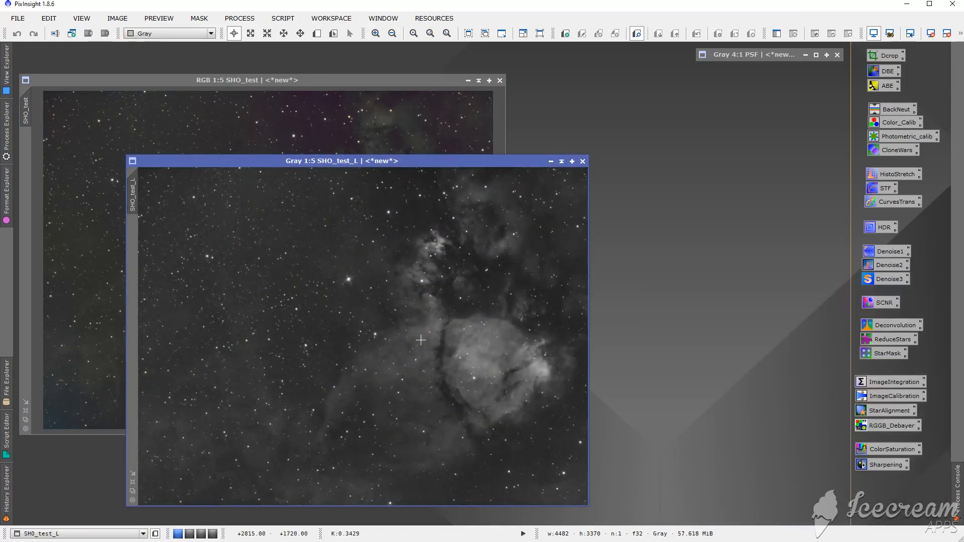
left_click_drag(363, 164, 377, 117)
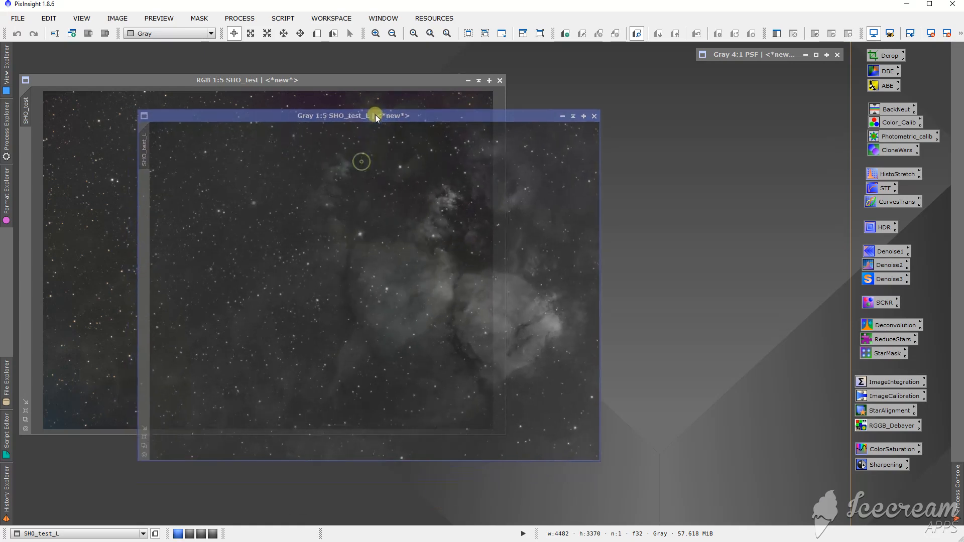
left_click_drag(145, 148, 26, 161)
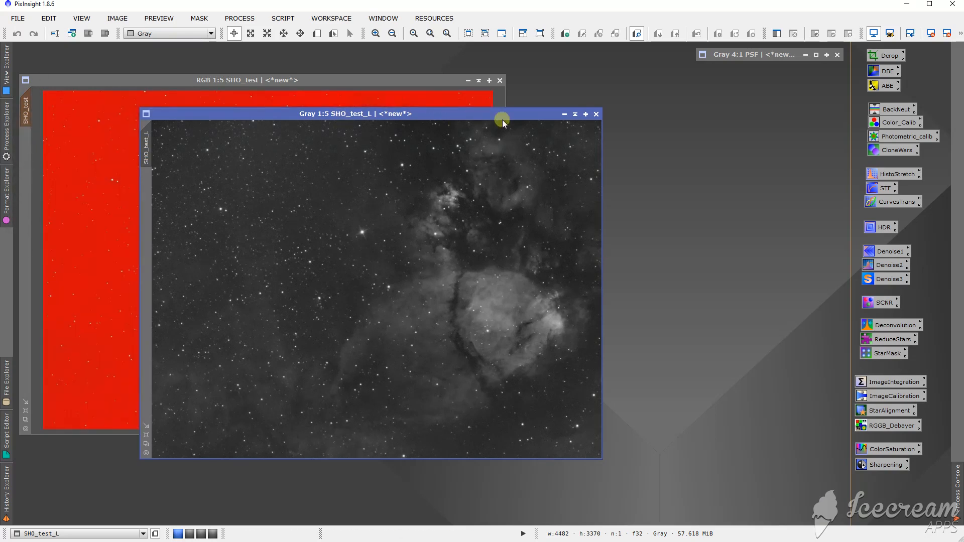
Collapse the SHO_test_L image, park it beneath the collapsed PSF image, and make SHO_test the active image.
left_click(564, 114)
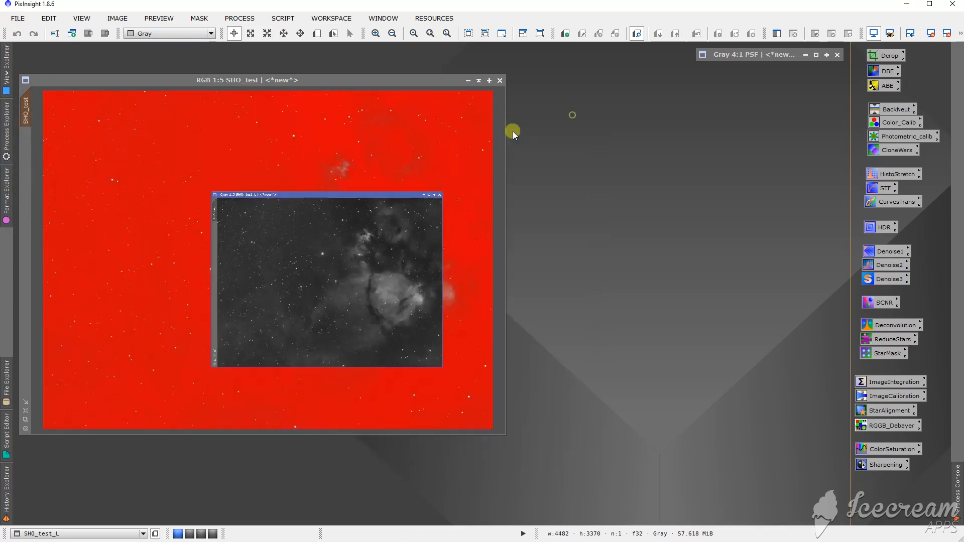
left_click_drag(375, 276, 745, 73)
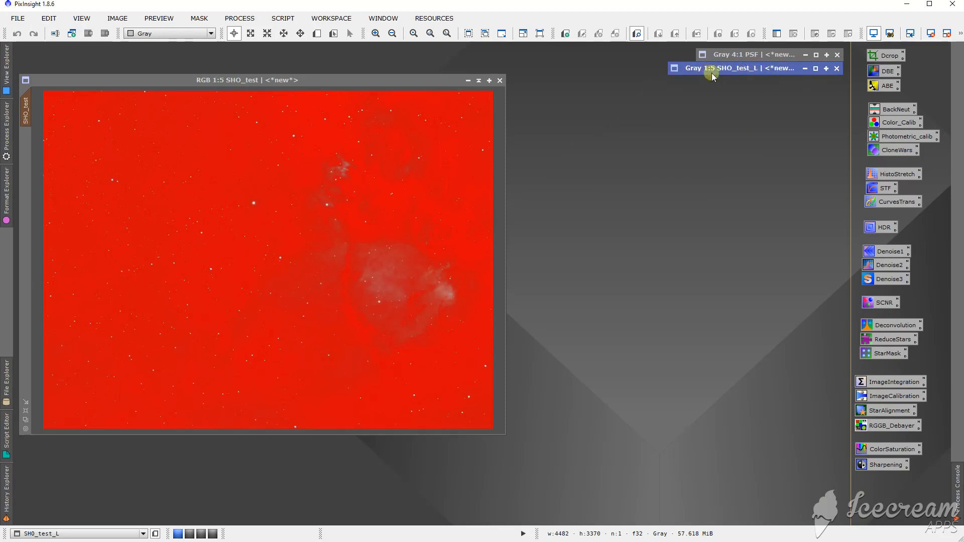
left_click(407, 84)
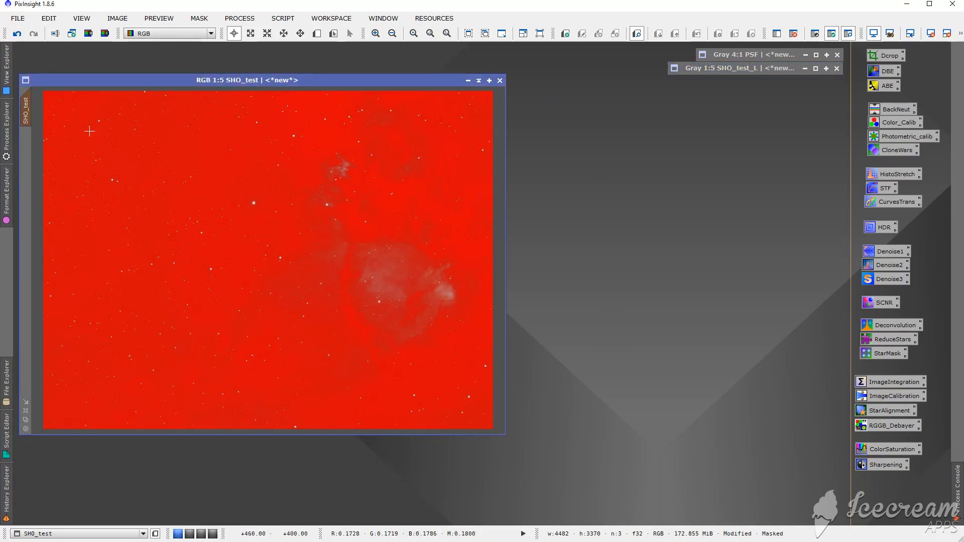
Toggle the mask overlay on SHO_test off and on to compare the protected areas with the actual image.
mouse_move(24, 122)
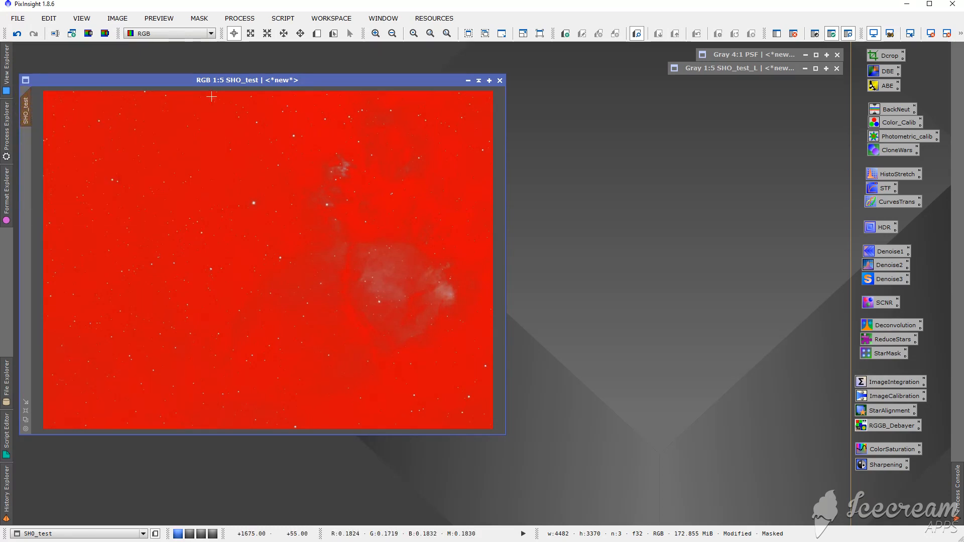
left_click(199, 20)
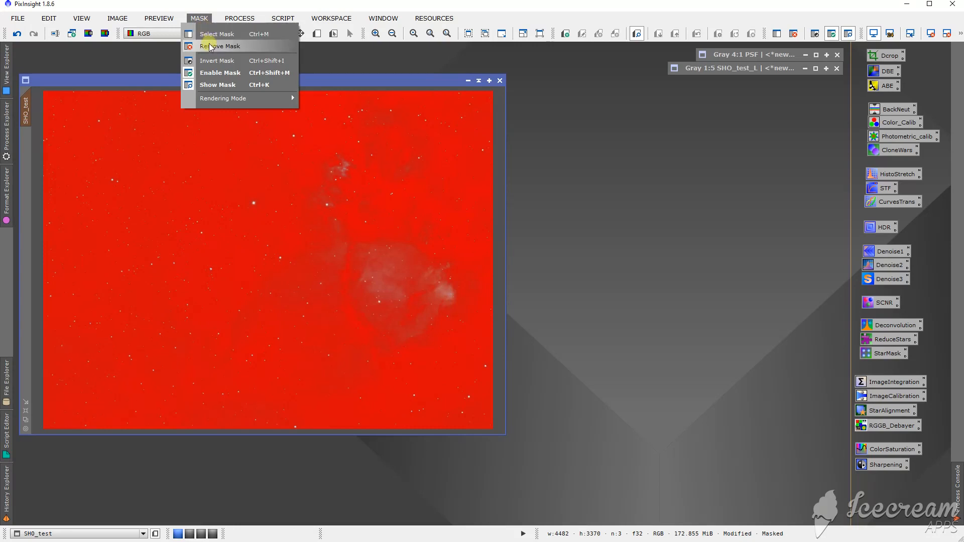
left_click(224, 86)
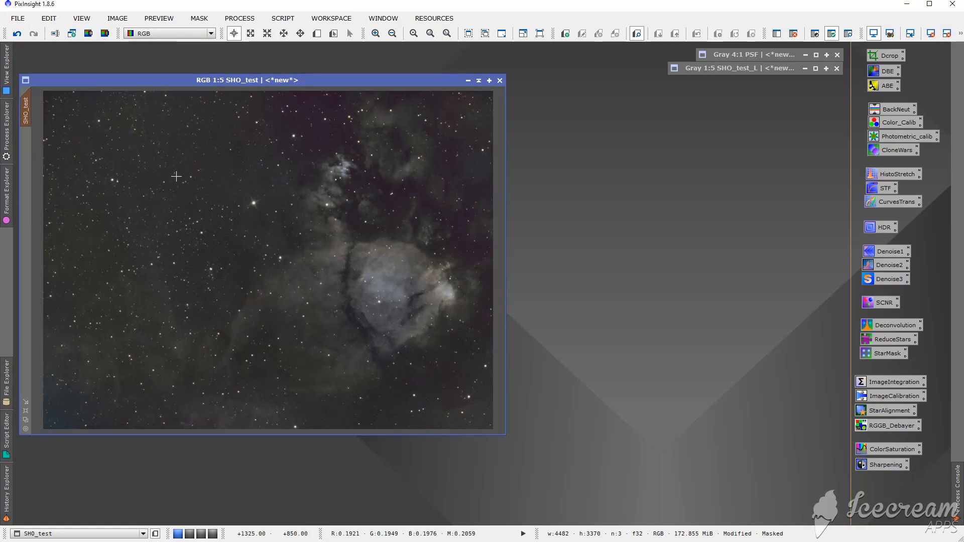
key("ctrl+k")
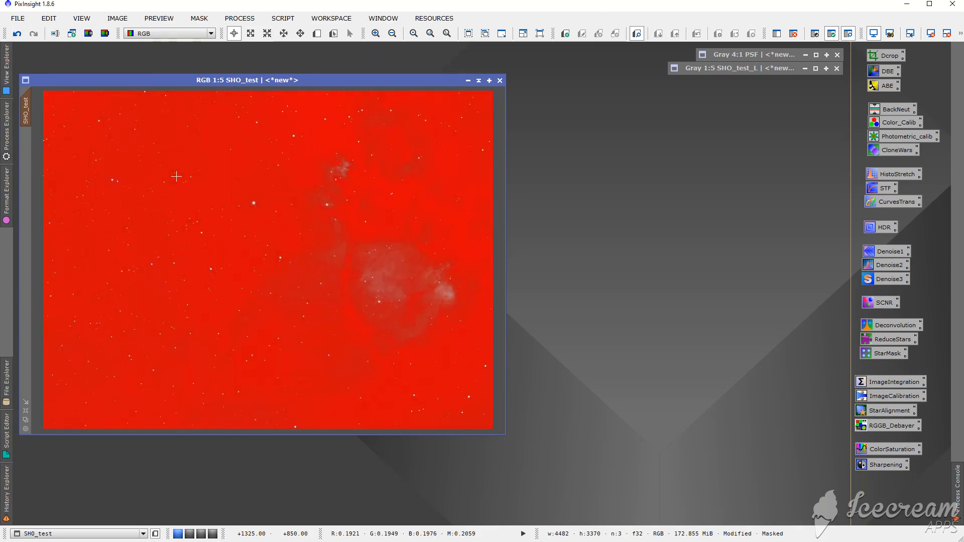
key("ctrl+k")
key("ctrl+k")
key("ctrl+k")
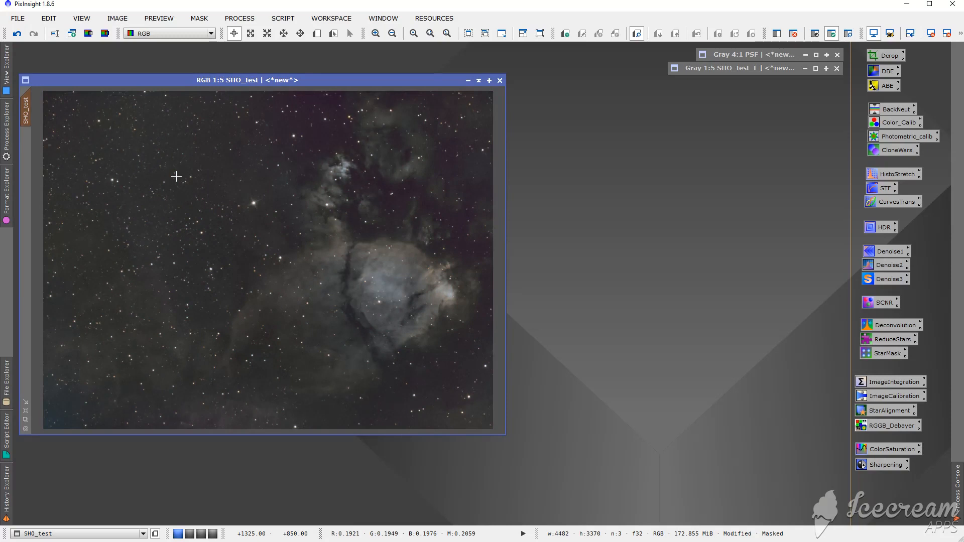
key("ctrl+k")
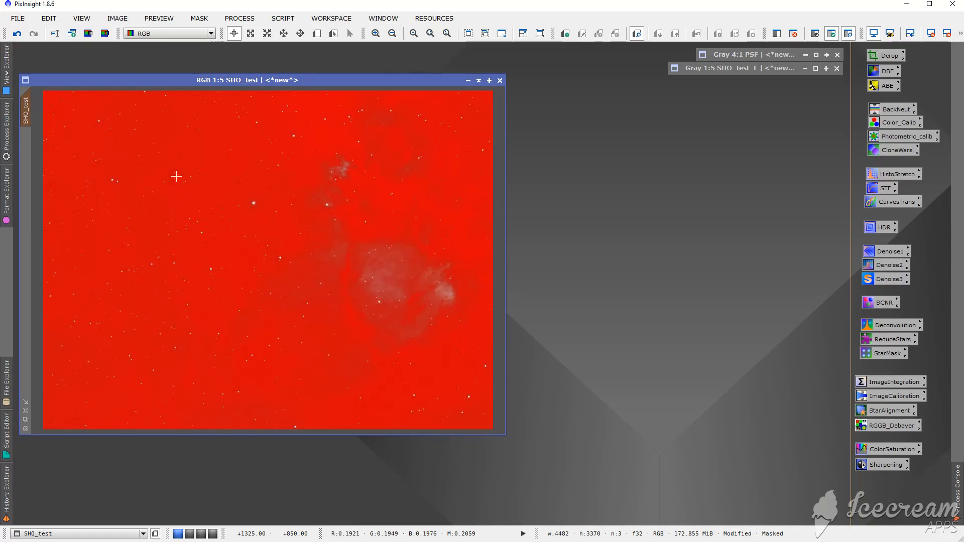
Invert the mask on SHO_test, restore its original polarity, and hide the mask overlay.
key("ctrl+shift+i")
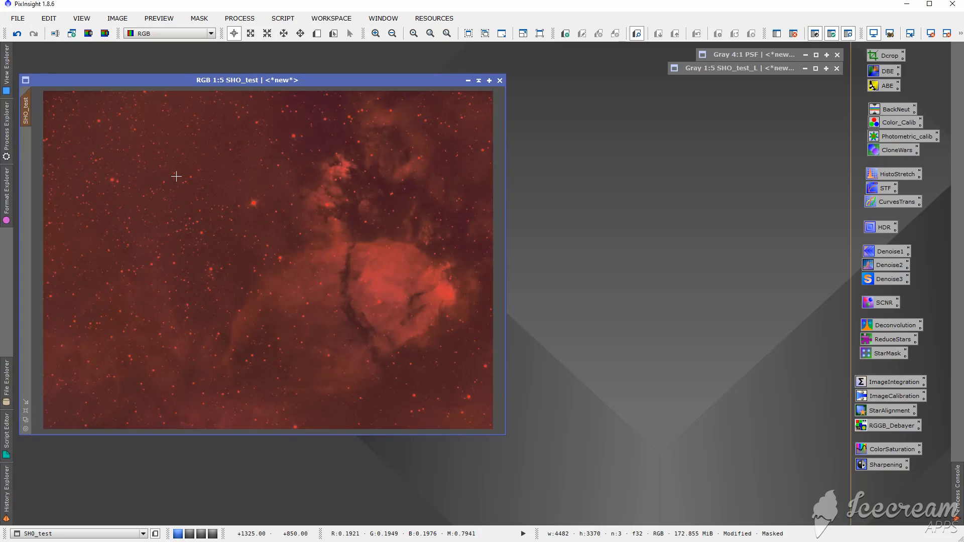
key("ctrl+shift+i")
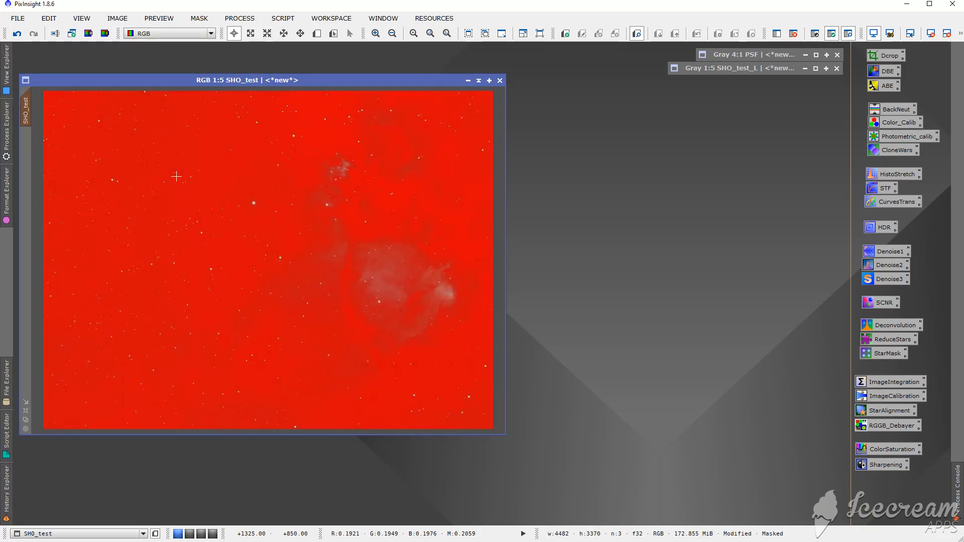
key("ctrl+k")
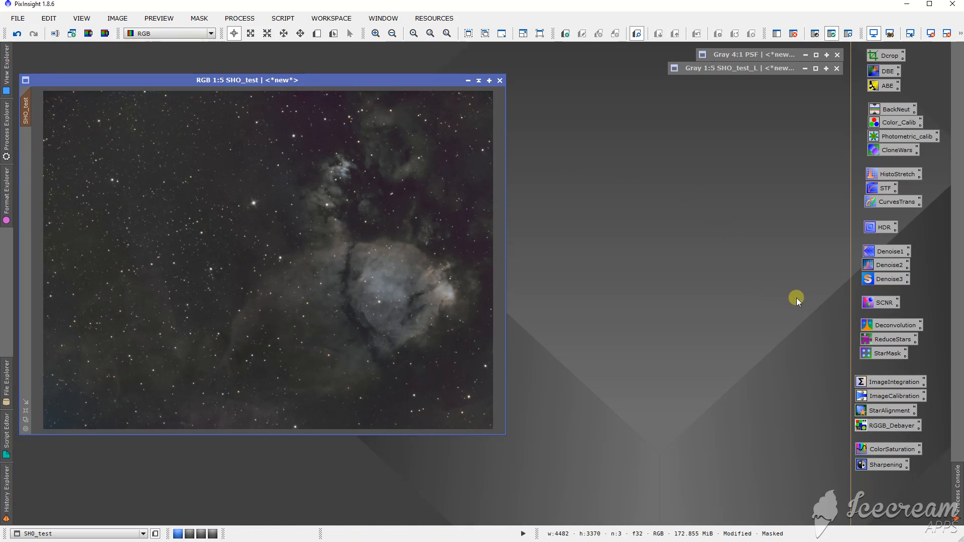
Try a StarMask on SHO_test with noise threshold 0.19 and small-scale growth 2, and discard the generated mask.
double_click(878, 353)
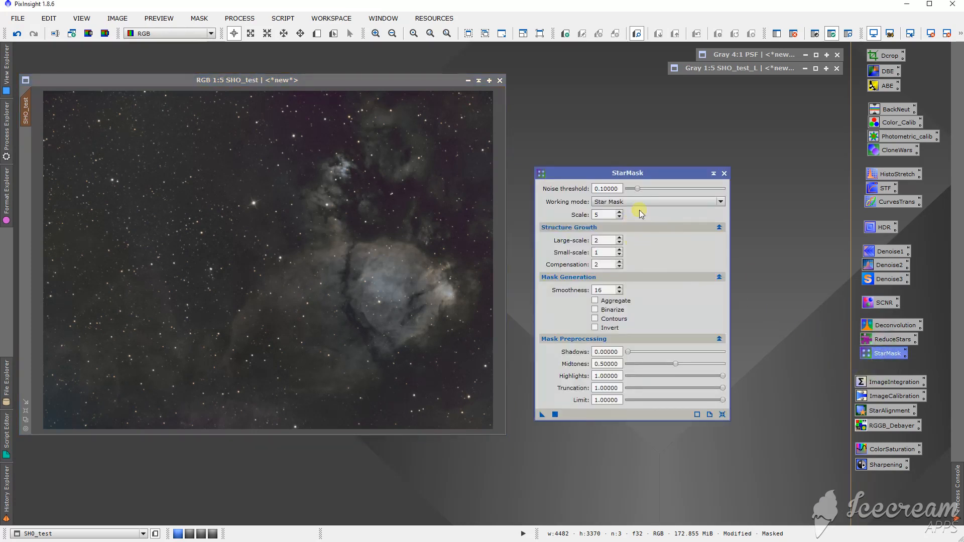
left_click(639, 188)
left_click(620, 250)
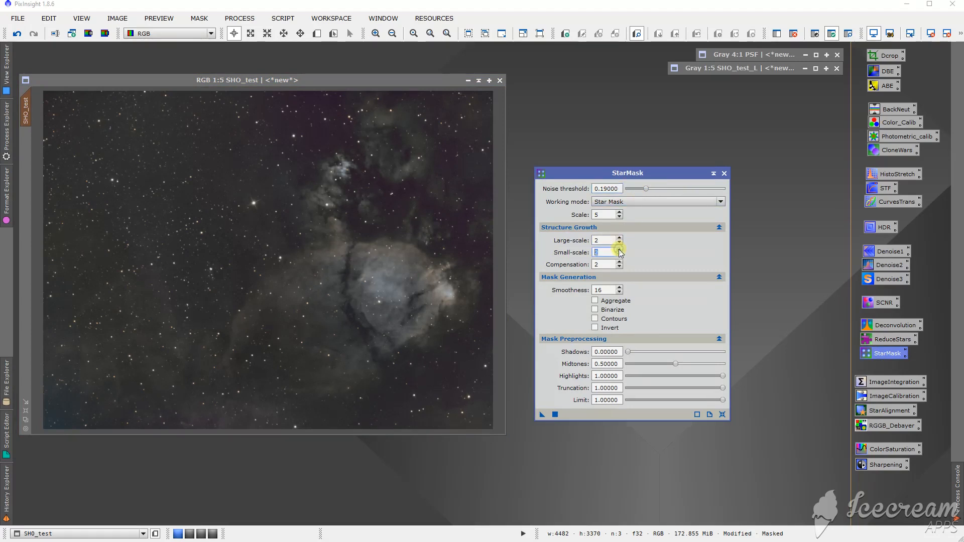
left_click(541, 415)
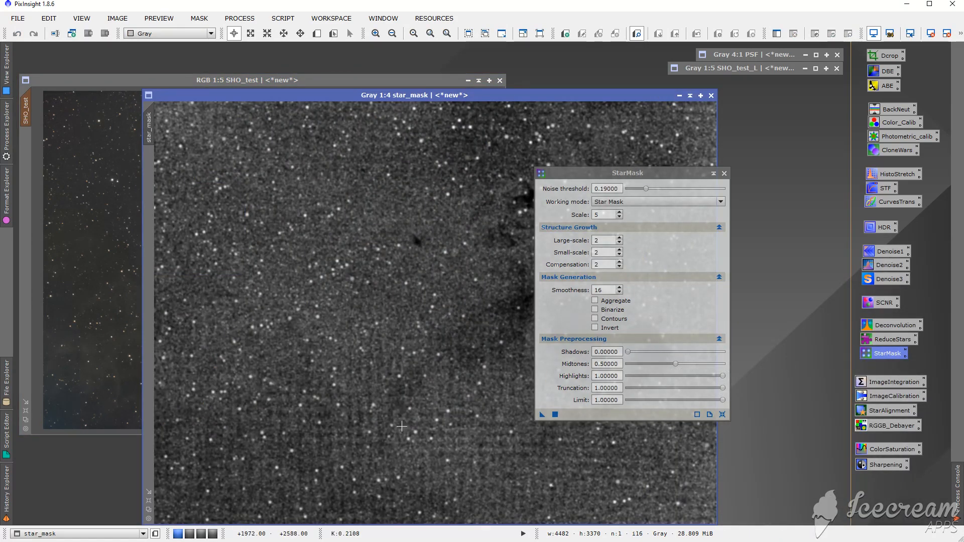
left_click(711, 95)
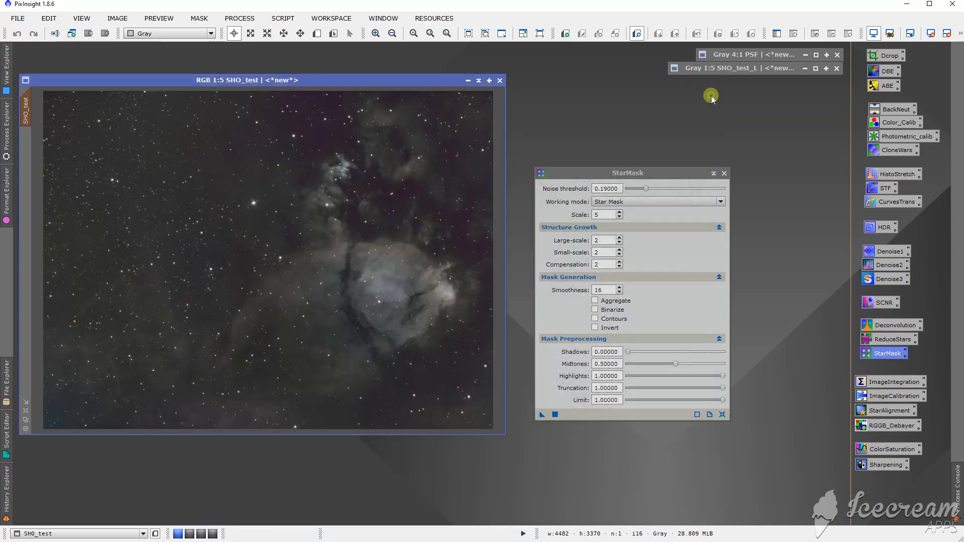
Generate a star mask with noise threshold 0.10, small-scale growth 1 and smoothness 24, and expand it for inspection.
left_click(619, 217)
left_click_drag(646, 187, 658, 188)
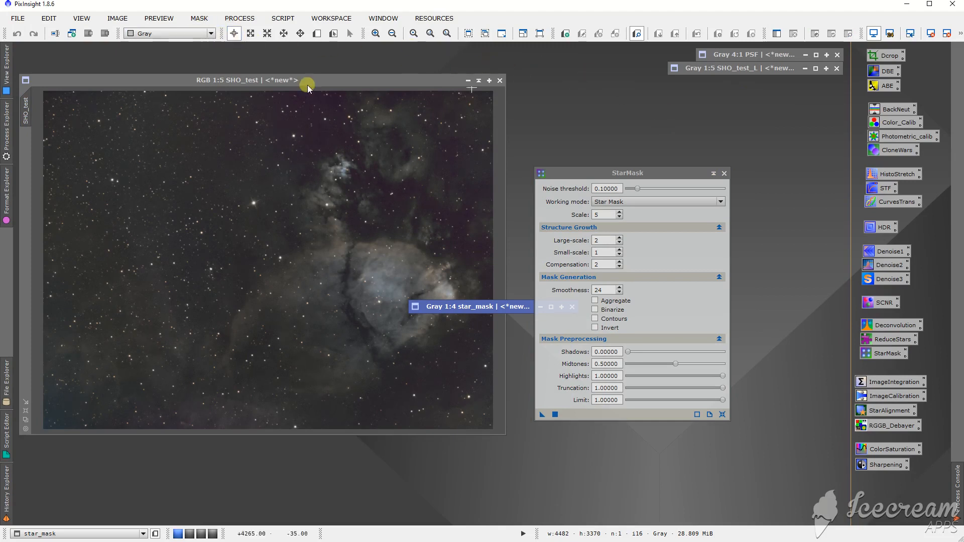
left_click(210, 81)
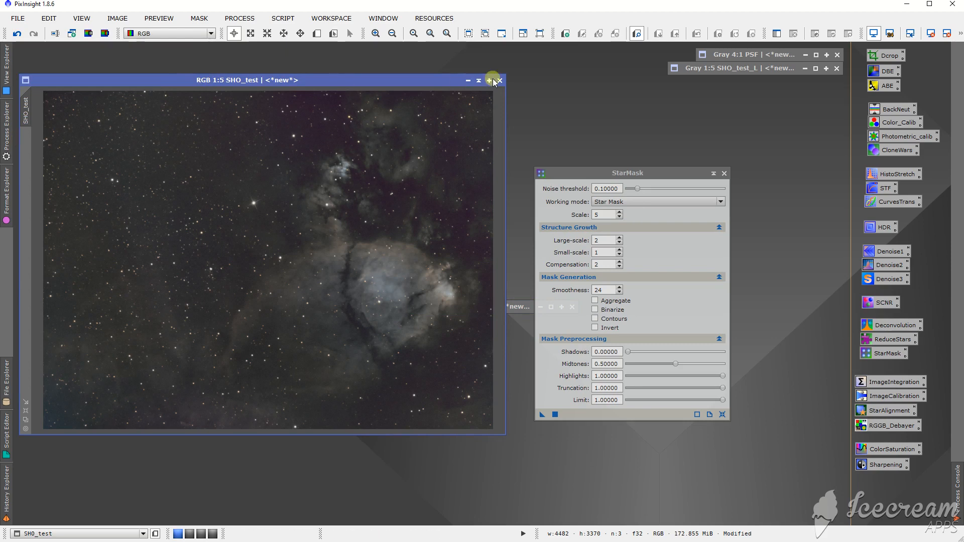
left_click_drag(520, 301, 443, 149)
double_click(452, 148)
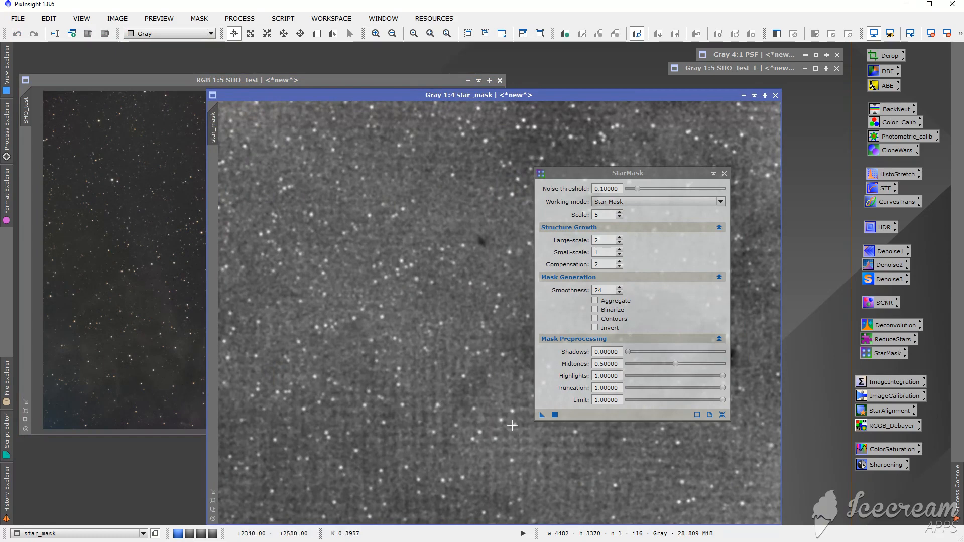
Collapse the star_mask image, park it beneath the collapsed SHO_test_L image, and close StarMask.
left_click(753, 95)
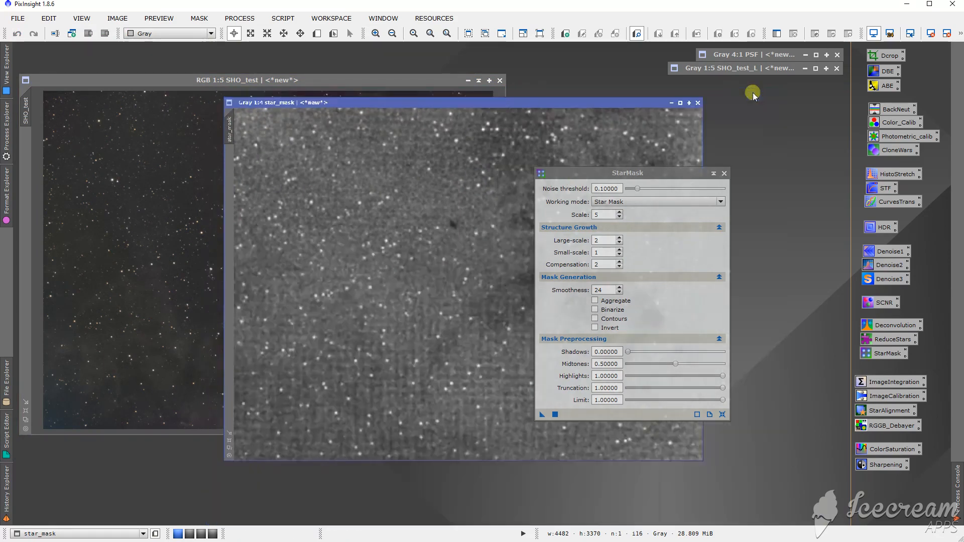
left_click_drag(399, 147, 762, 87)
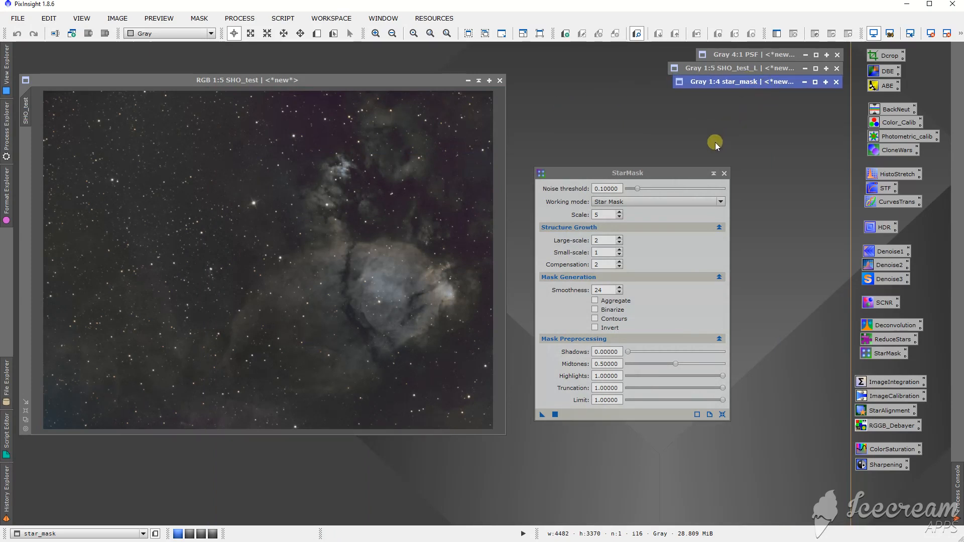
left_click(723, 173)
Restore the SHO_test_L image to full view and apply it to SHO_test as a mask.
left_click(815, 69)
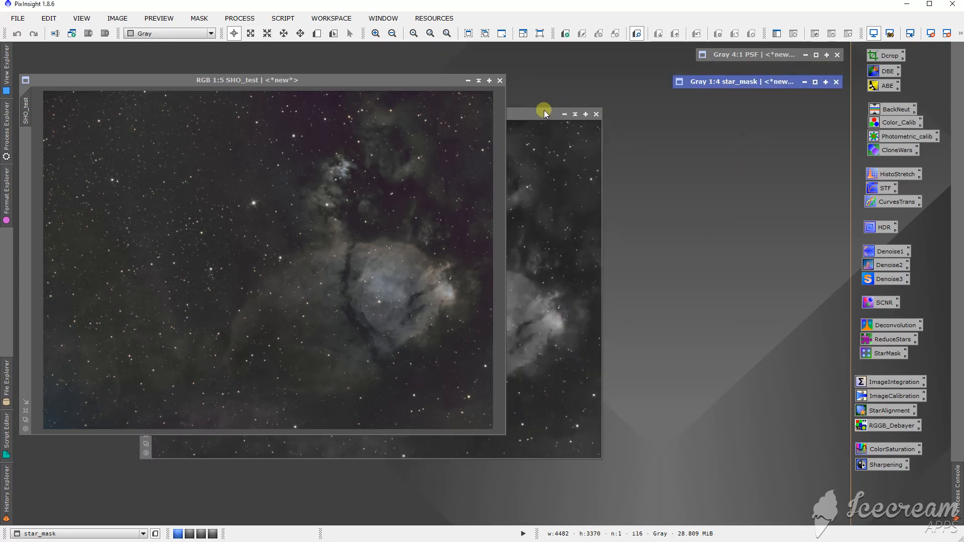
left_click_drag(544, 110, 552, 108)
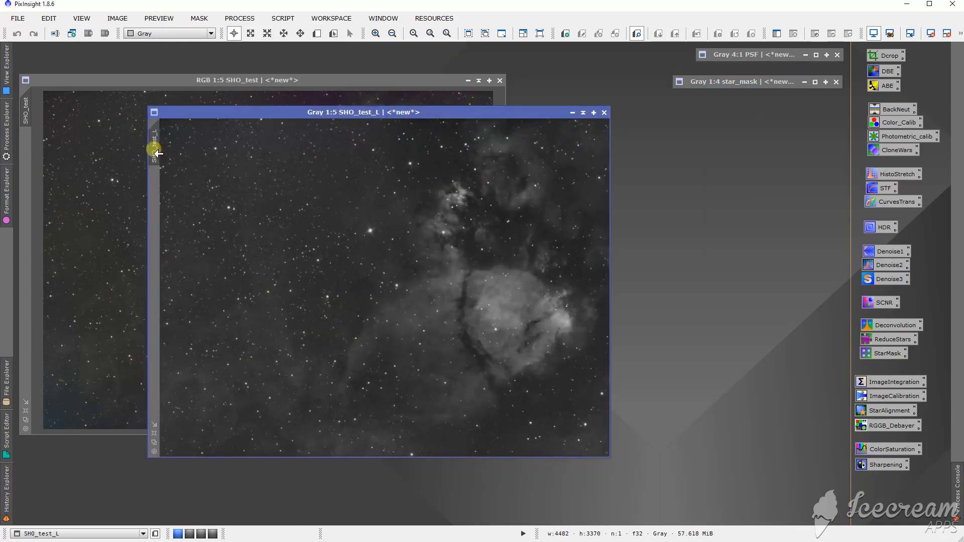
left_click_drag(157, 153, 26, 146)
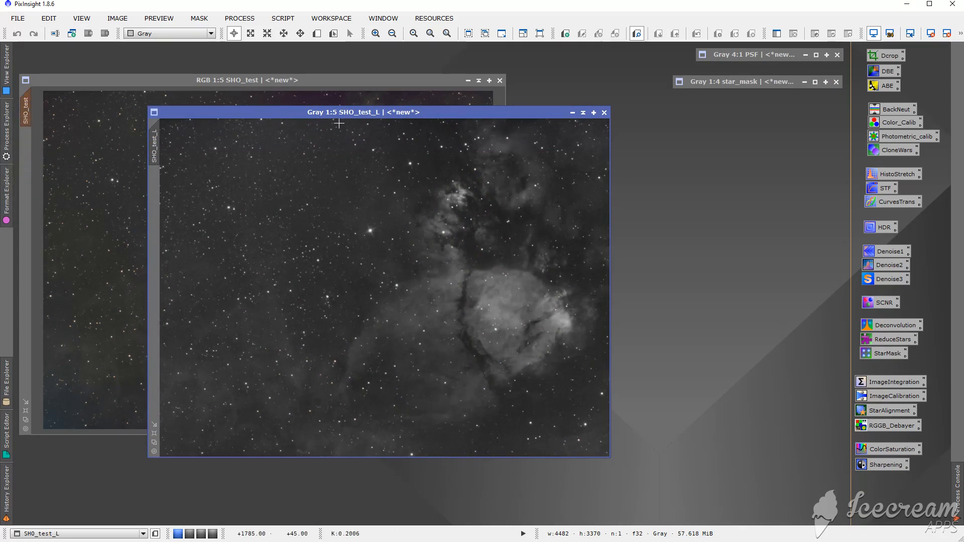
Minimize the SHO_test_L image, make SHO_test active and open the Deconvolution process.
left_click(582, 113)
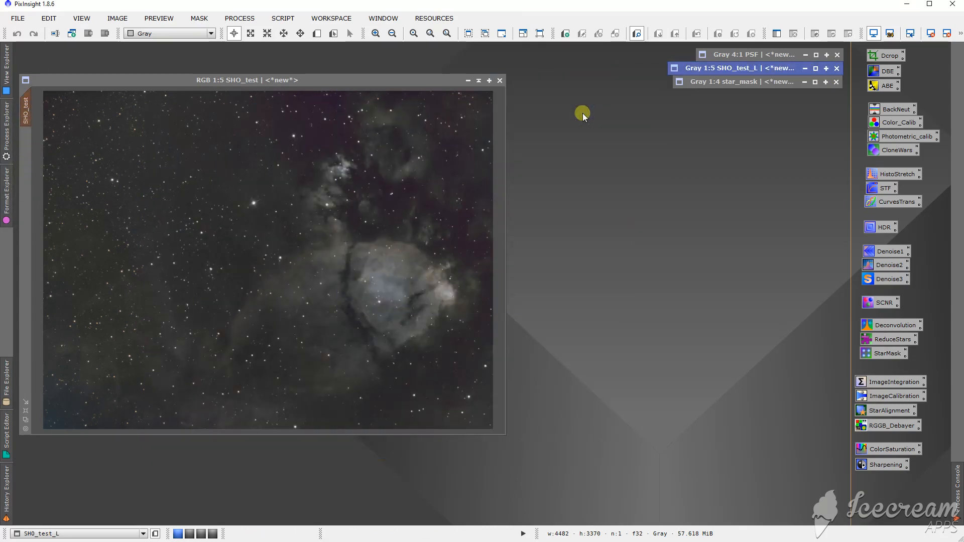
left_click(333, 79)
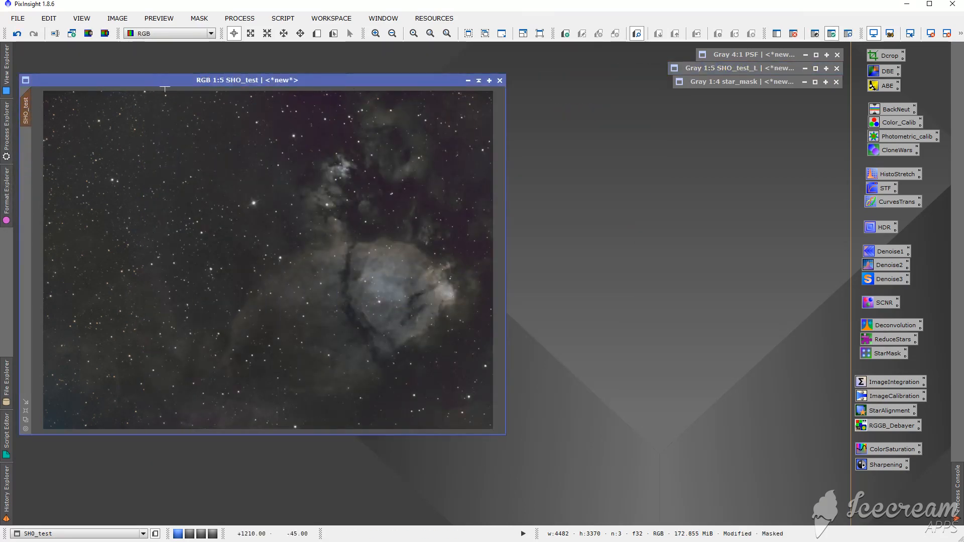
double_click(875, 323)
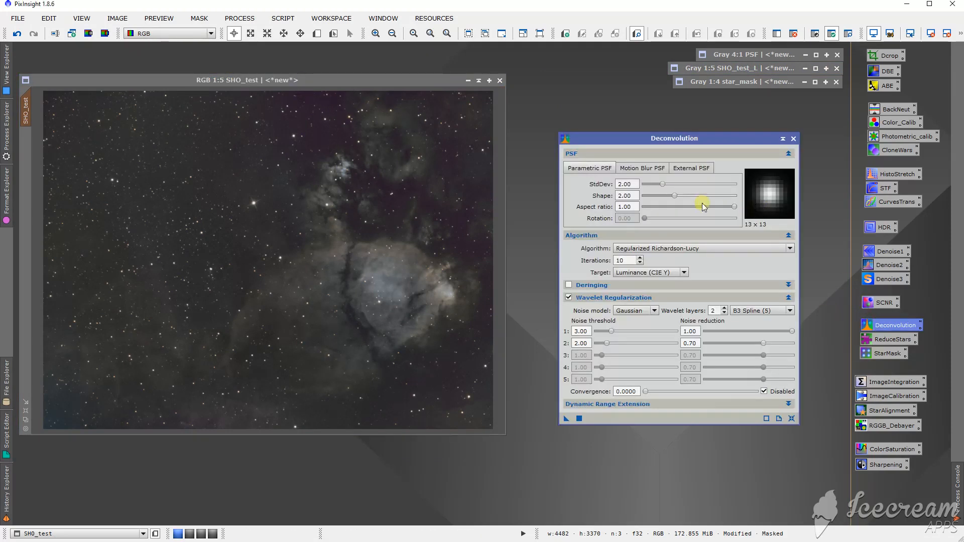
Use the PSF view as the external PSF for Deconvolution and select the Regularized Richardson-Lucy algorithm.
left_click(692, 168)
left_click(686, 206)
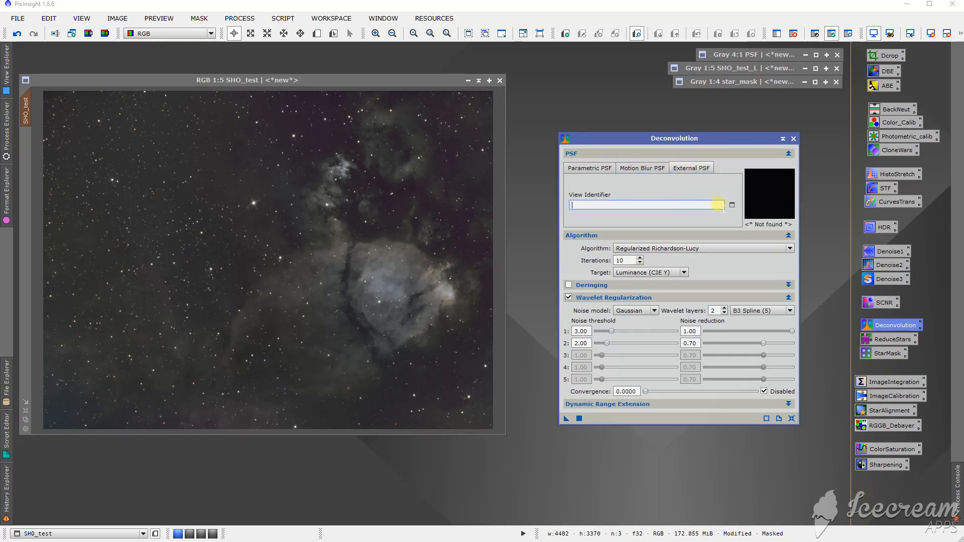
left_click(731, 205)
left_click(459, 260)
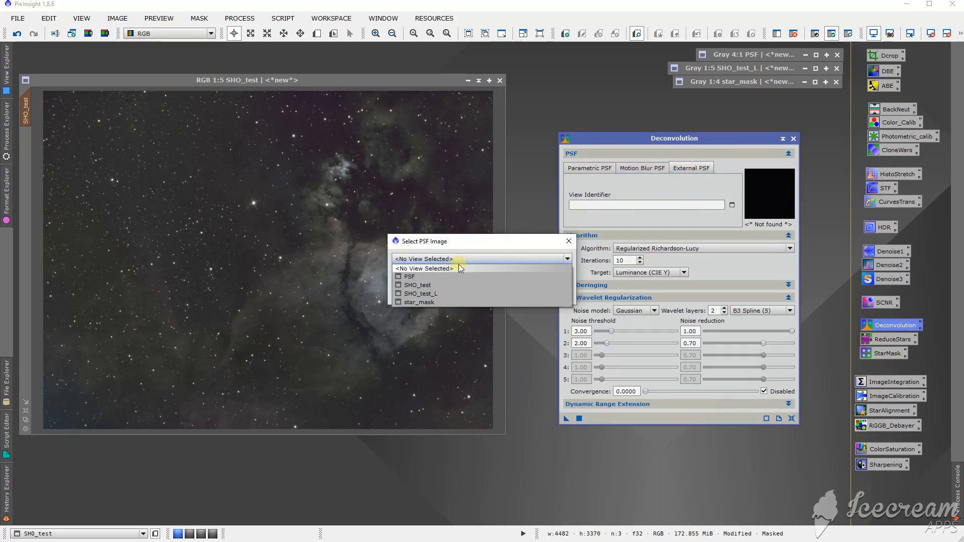
left_click(410, 276)
left_click(505, 295)
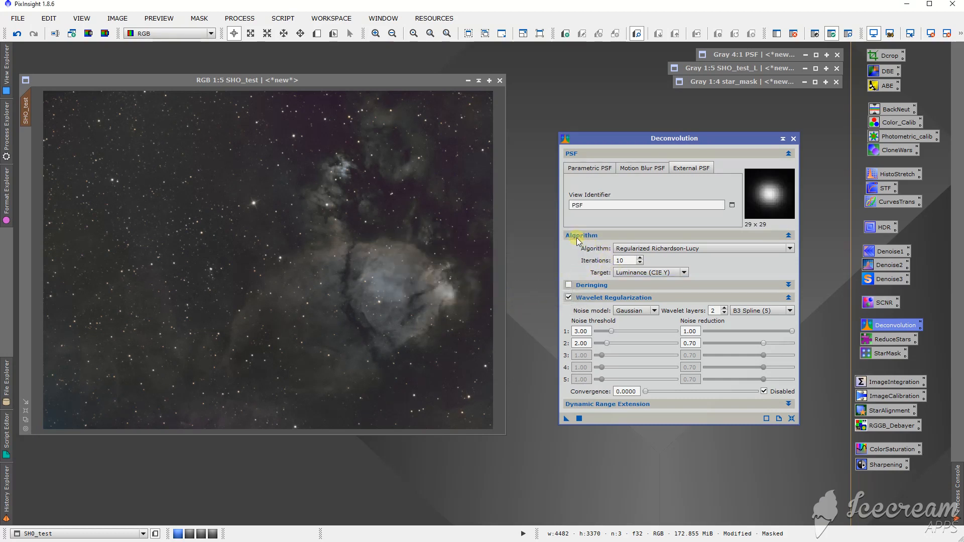
left_click(675, 248)
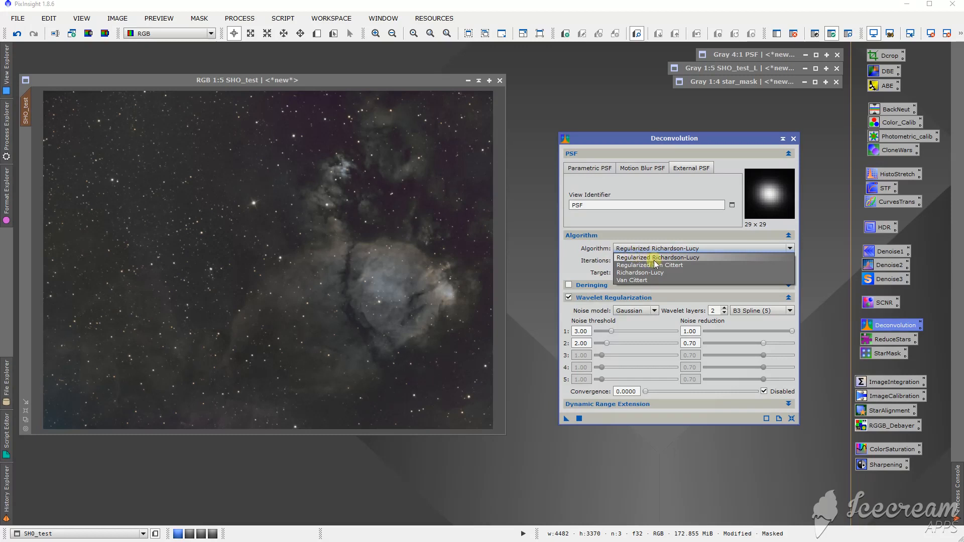
left_click(659, 258)
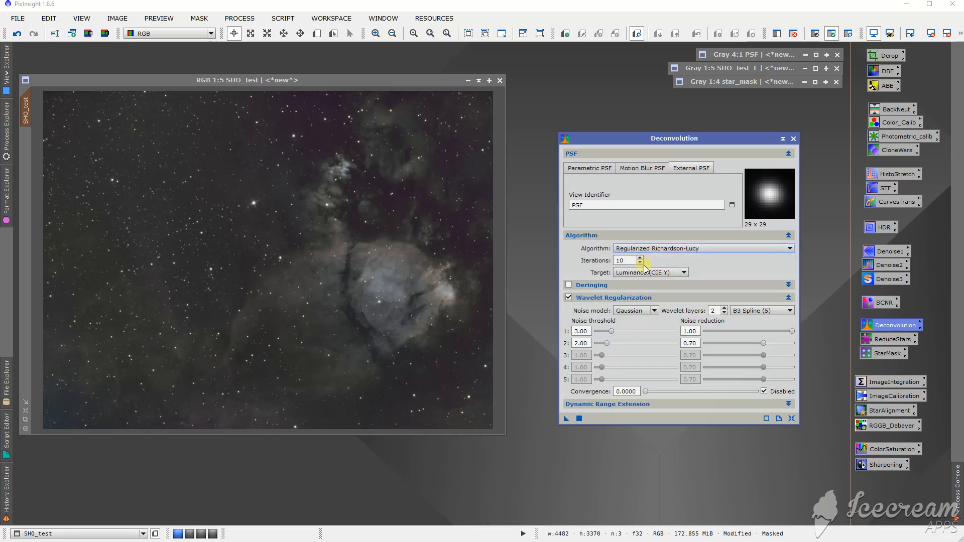
Enable deringing with local deringing supported by star_mask, and set the iterations to 15.
left_click(569, 284)
left_click(616, 321)
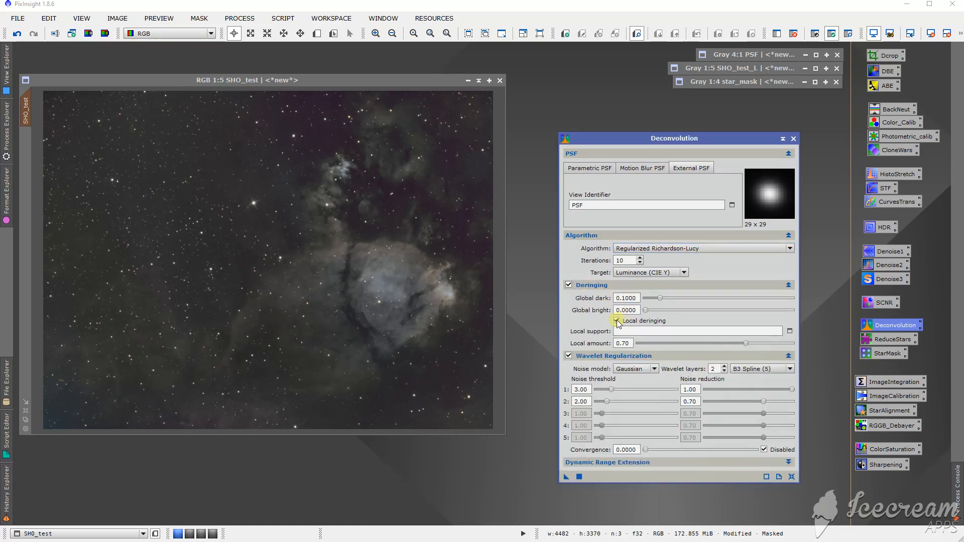
left_click(664, 331)
left_click(788, 331)
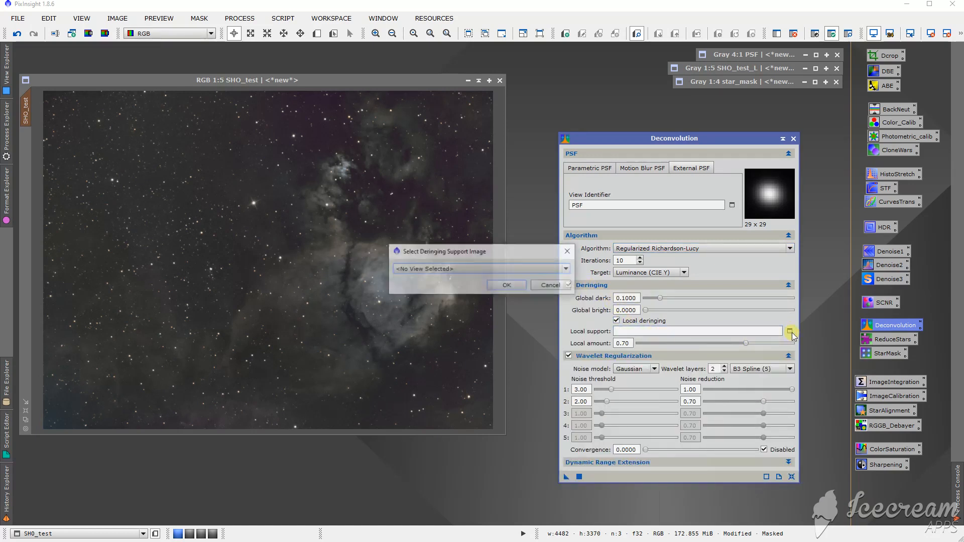
left_click(446, 268)
left_click(419, 312)
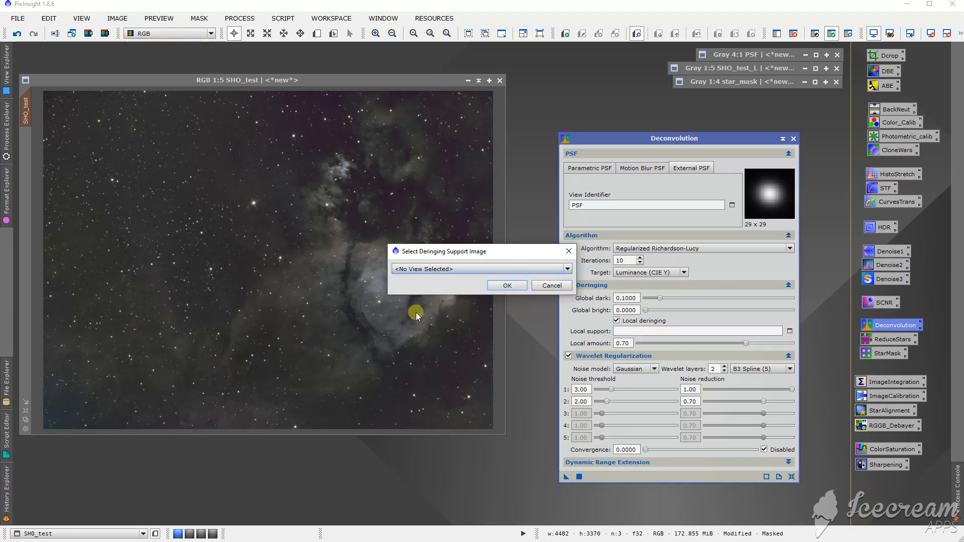
left_click(499, 286)
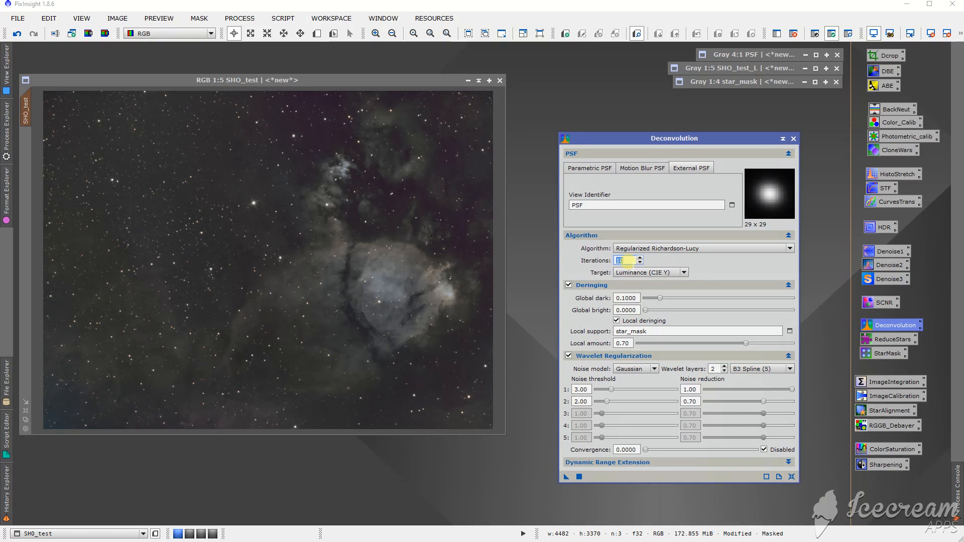
type("15")
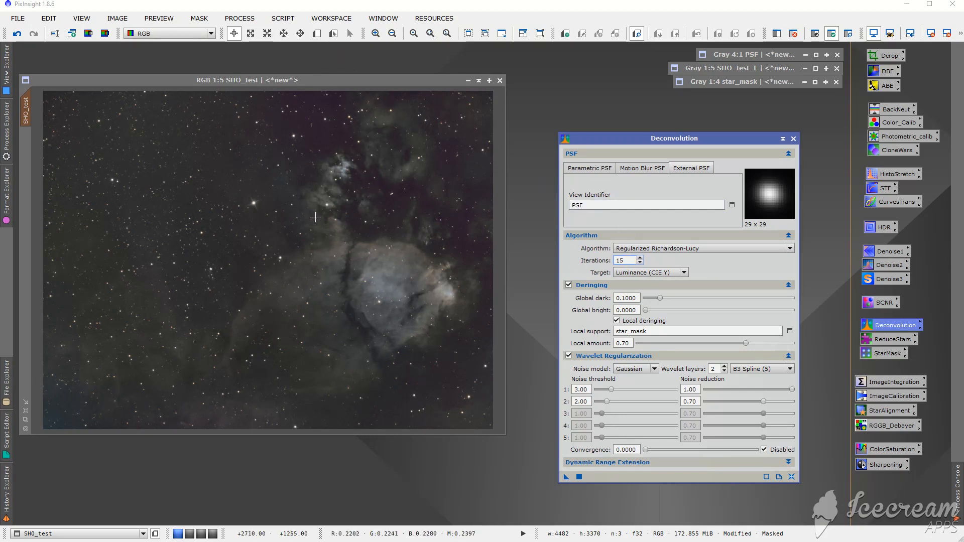
Define two previews on SHO_test: about 700 × 655 px around the upper nebula patch and about 600 × 530 px at the main nebula's bright edge.
left_click(317, 34)
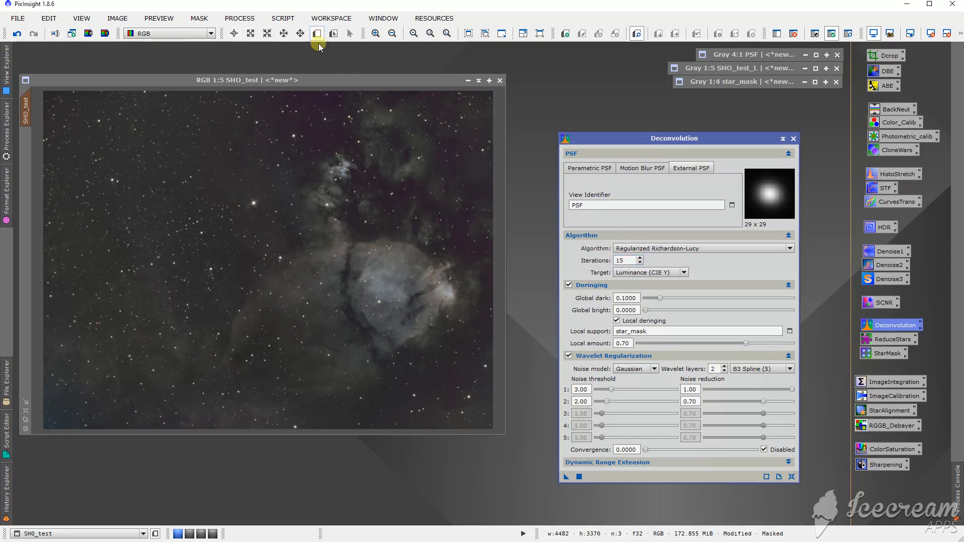
left_click_drag(295, 151, 365, 217)
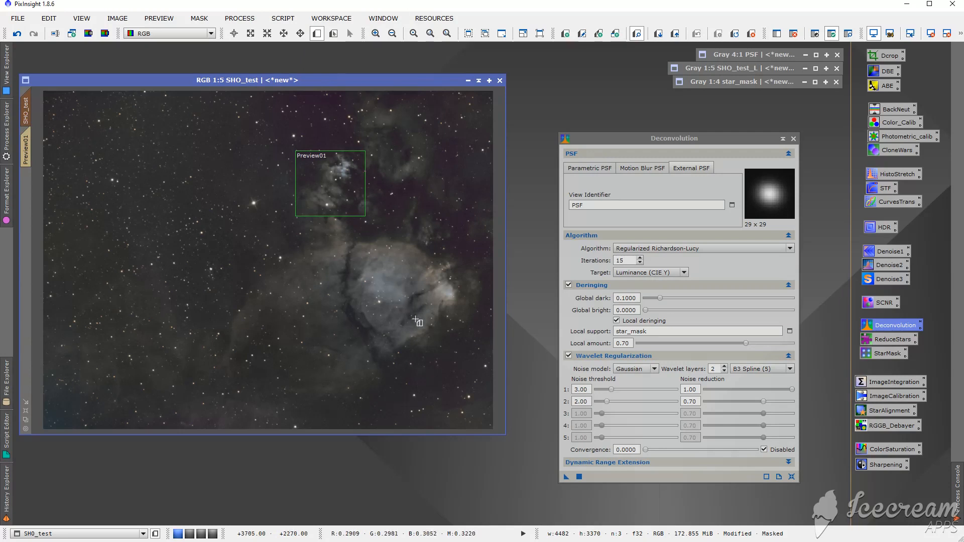
left_click_drag(442, 348, 405, 299)
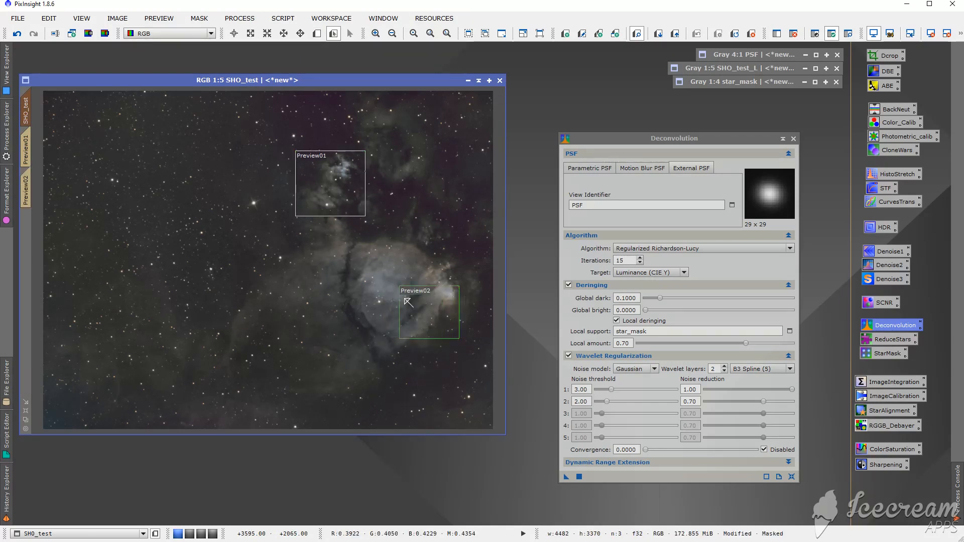
Test the 15-iteration deconvolution on Preview01 and Preview02, resetting Preview01 after its run.
left_click(28, 158)
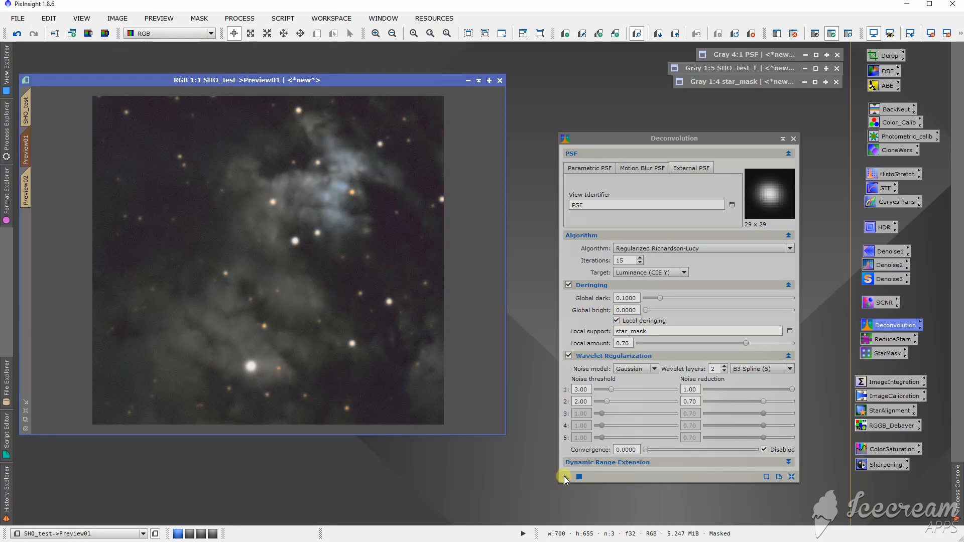
left_click_drag(566, 476, 403, 329)
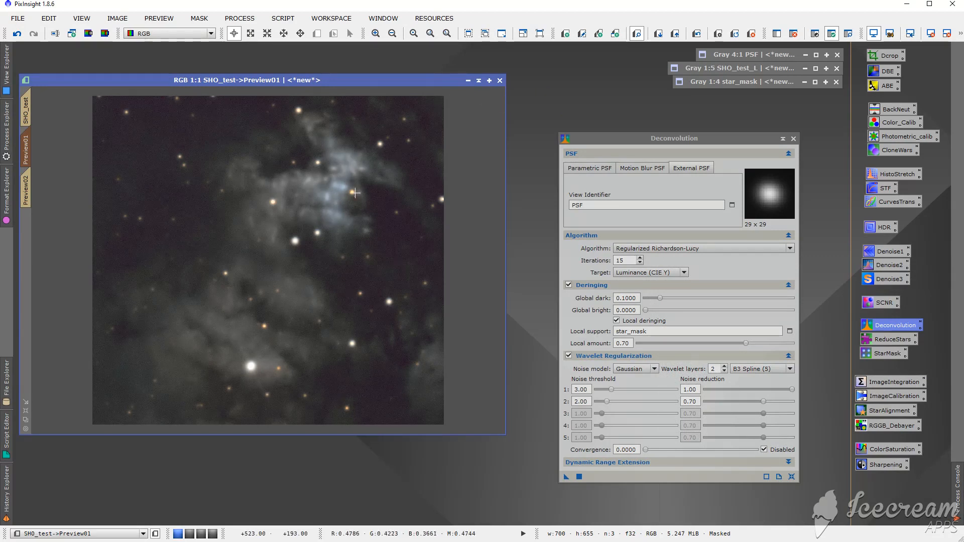
left_click(27, 146)
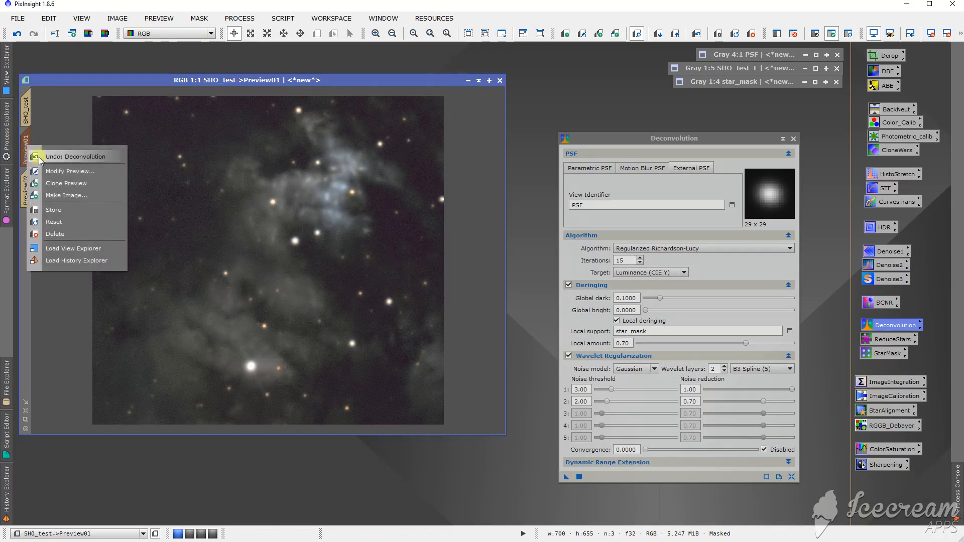
left_click(49, 217)
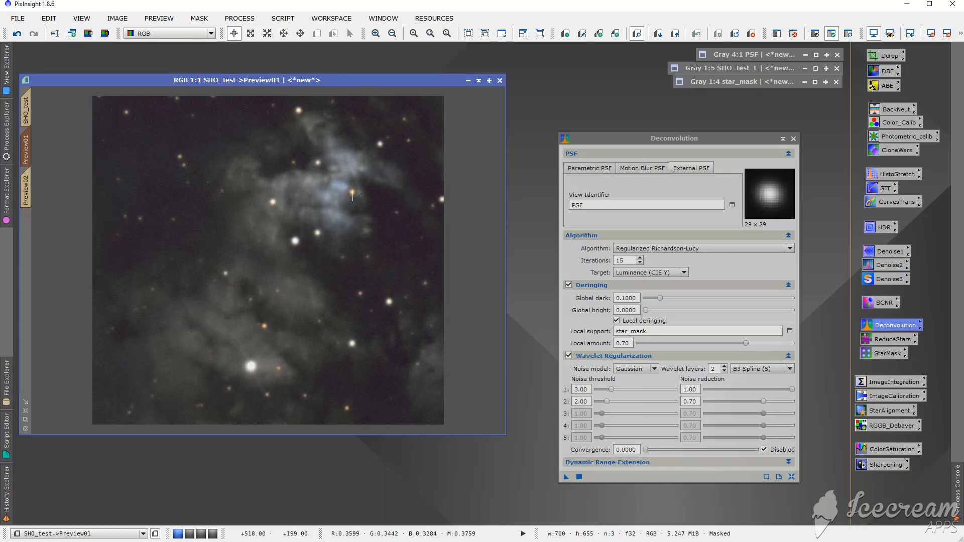
left_click(26, 187)
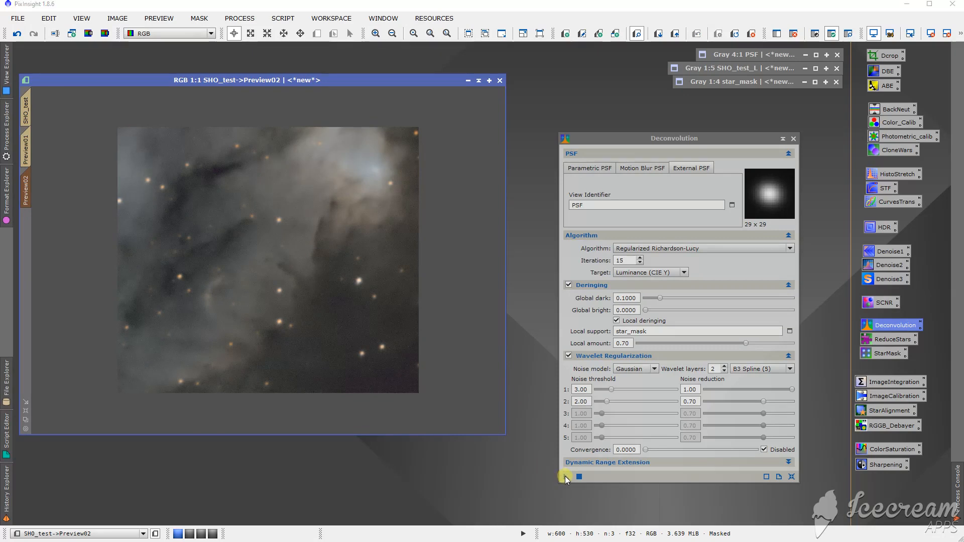
left_click_drag(566, 477, 366, 318)
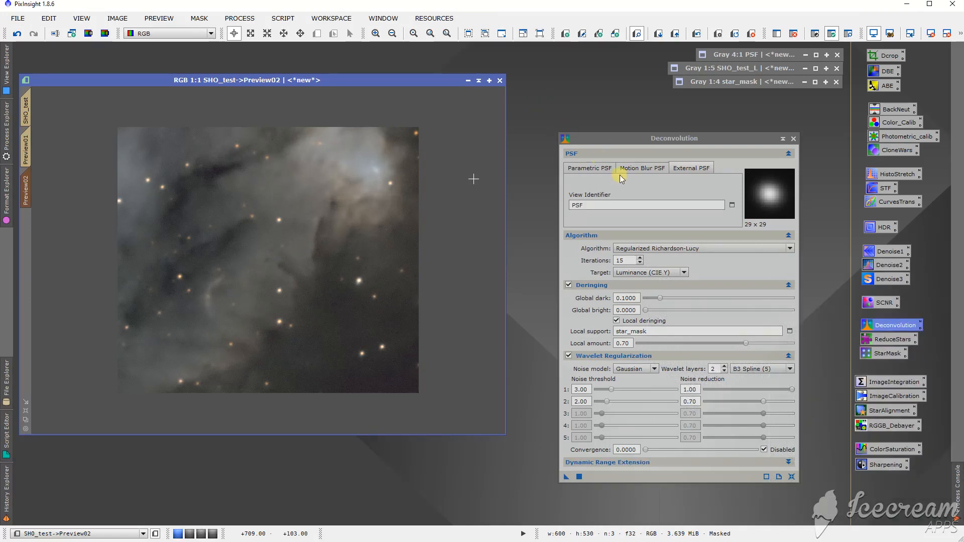
Raise the iterations to 22, reset Preview02 and apply the deconvolution to it again.
left_click(641, 260)
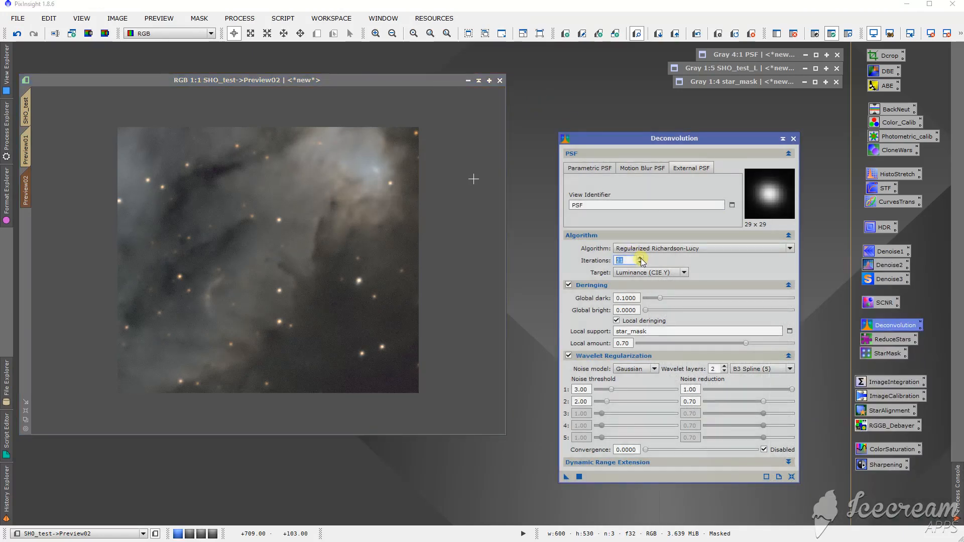
left_click(640, 258)
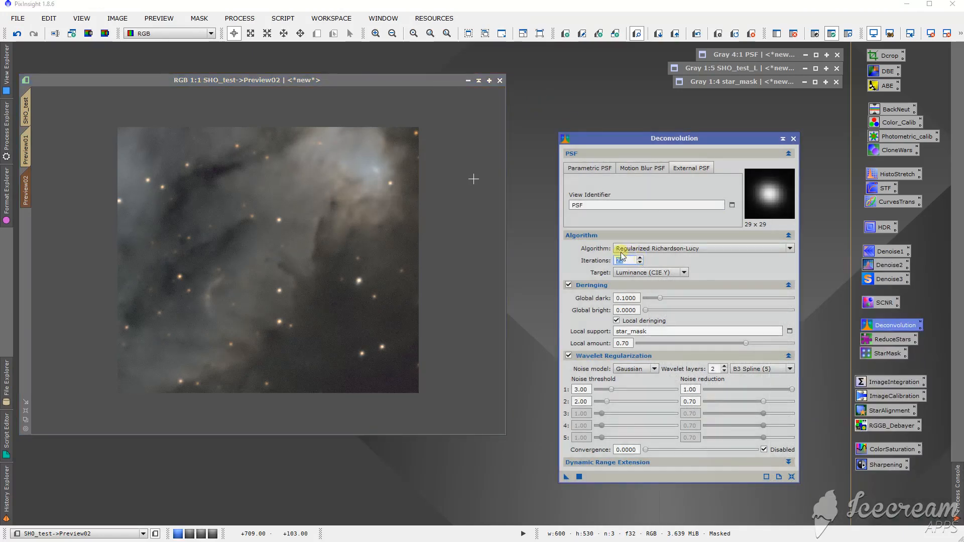
right_click(33, 194)
left_click(65, 266)
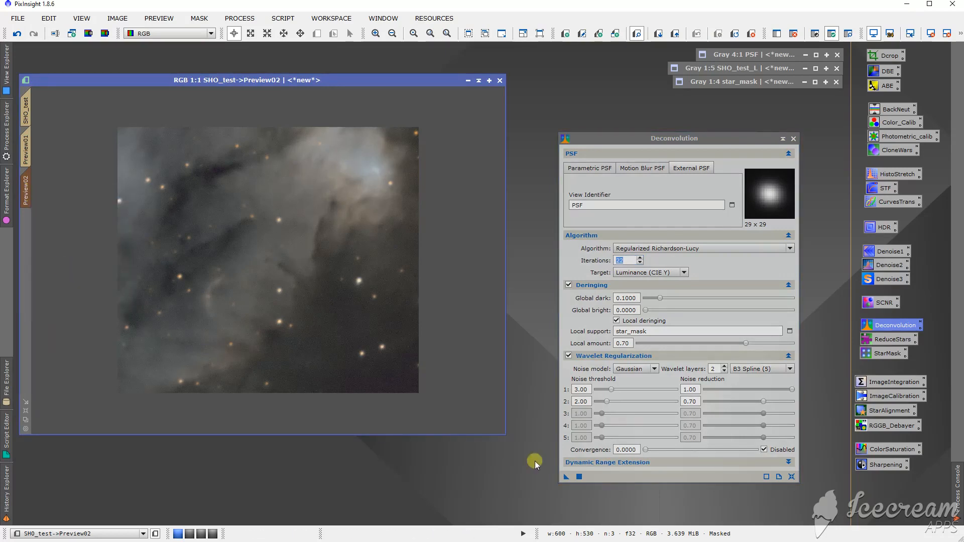
left_click_drag(566, 477, 322, 326)
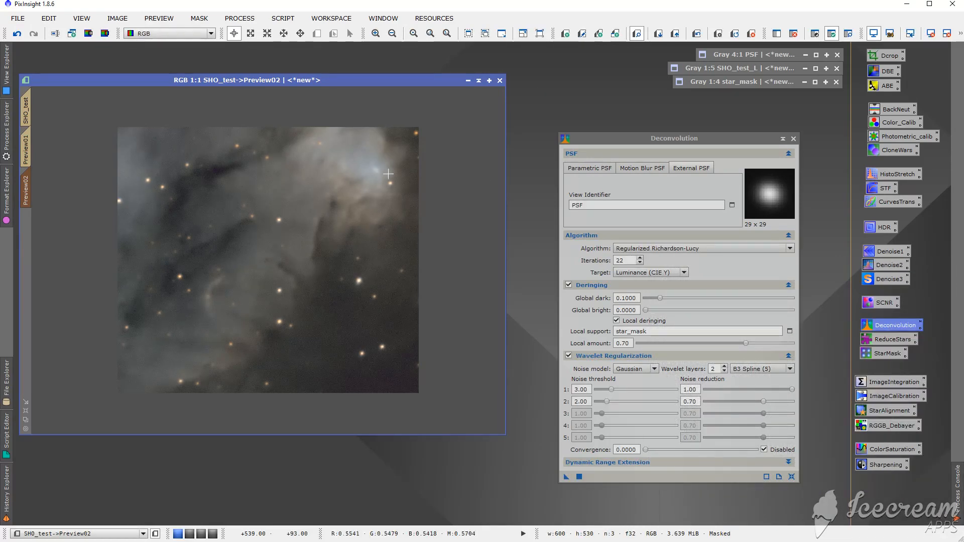
Reset Preview01 and apply the 22-iteration deconvolution to it.
left_click(25, 149)
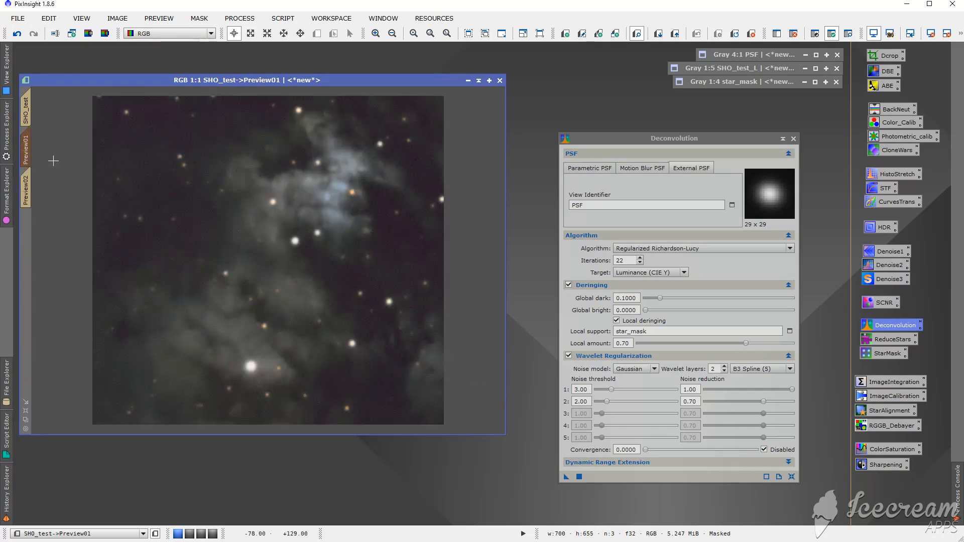
right_click(24, 149)
left_click(50, 226)
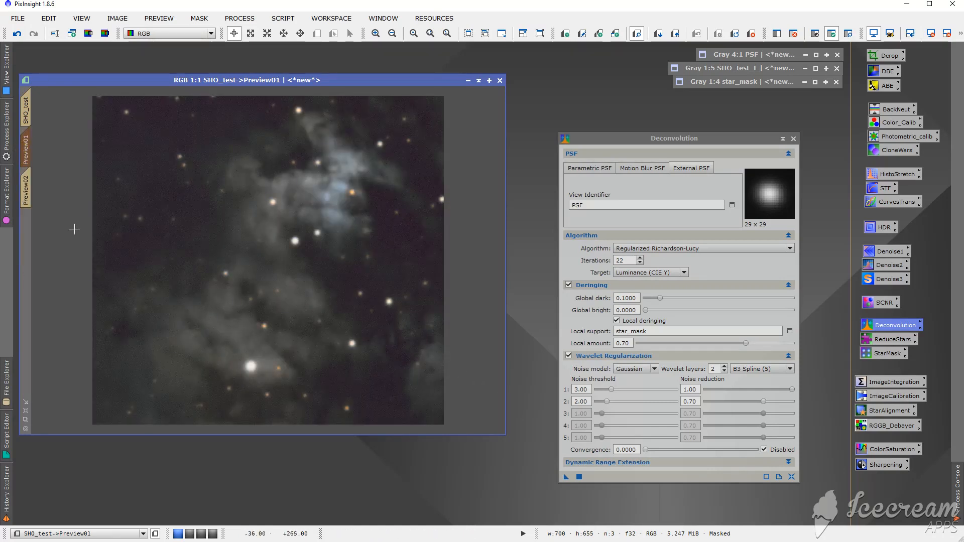
left_click_drag(566, 476, 352, 319)
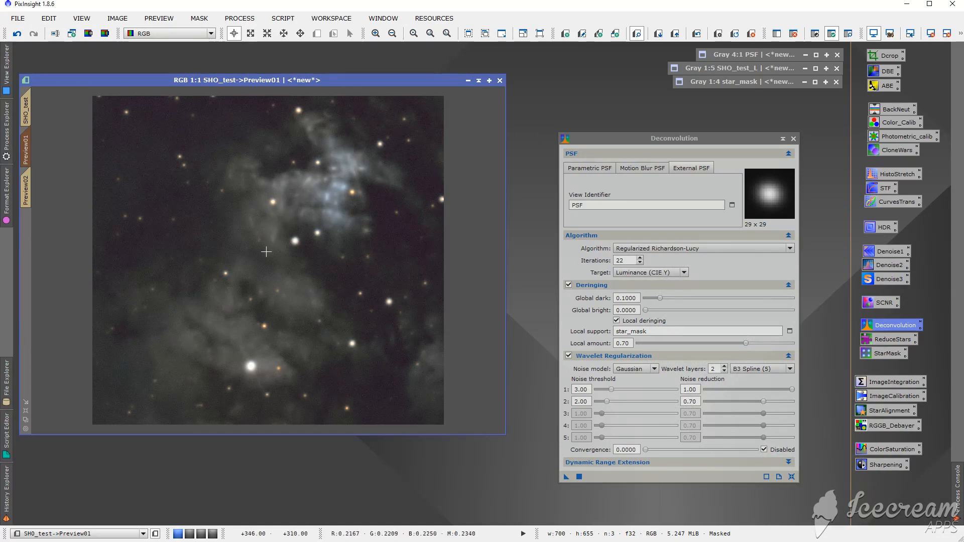
Lower the deconvolution iterations to 19 and reset Preview01.
left_click(640, 263)
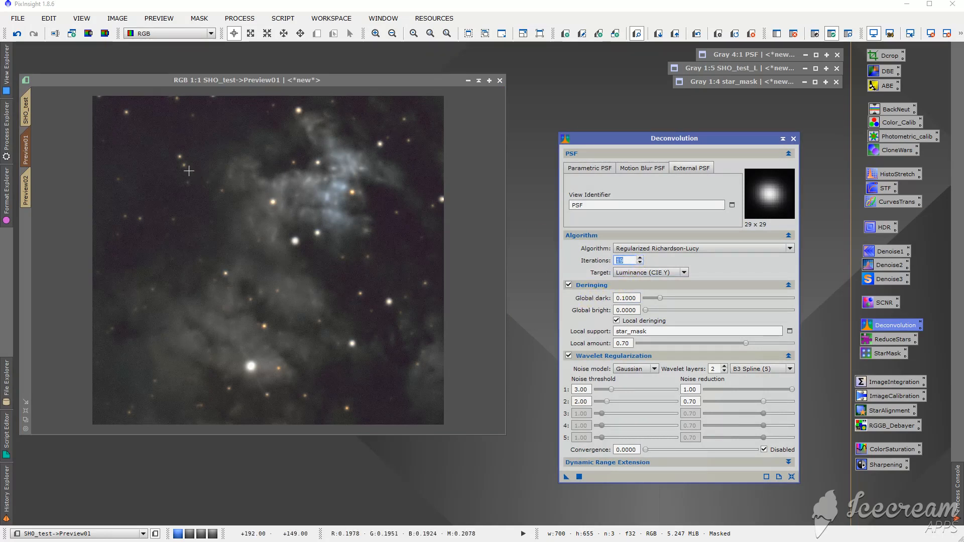
right_click(25, 142)
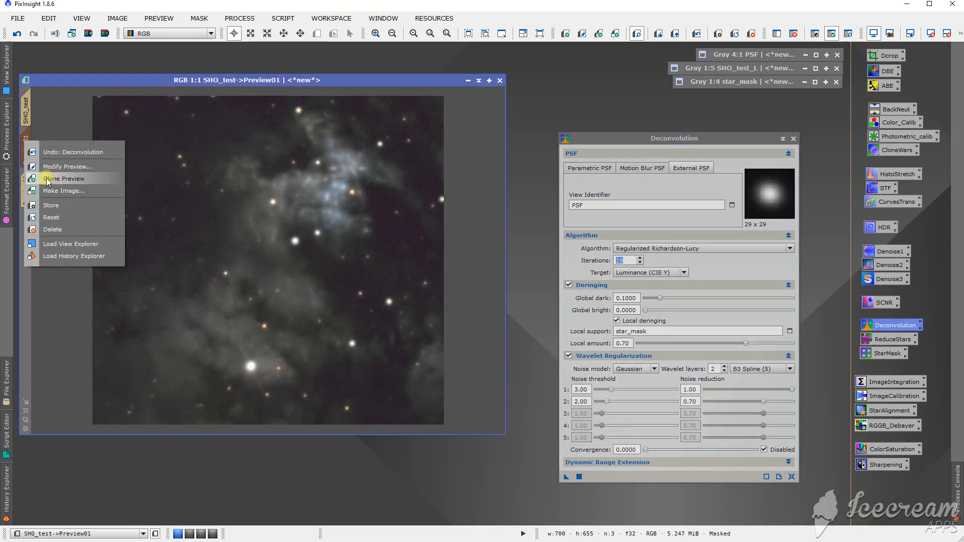
left_click(55, 217)
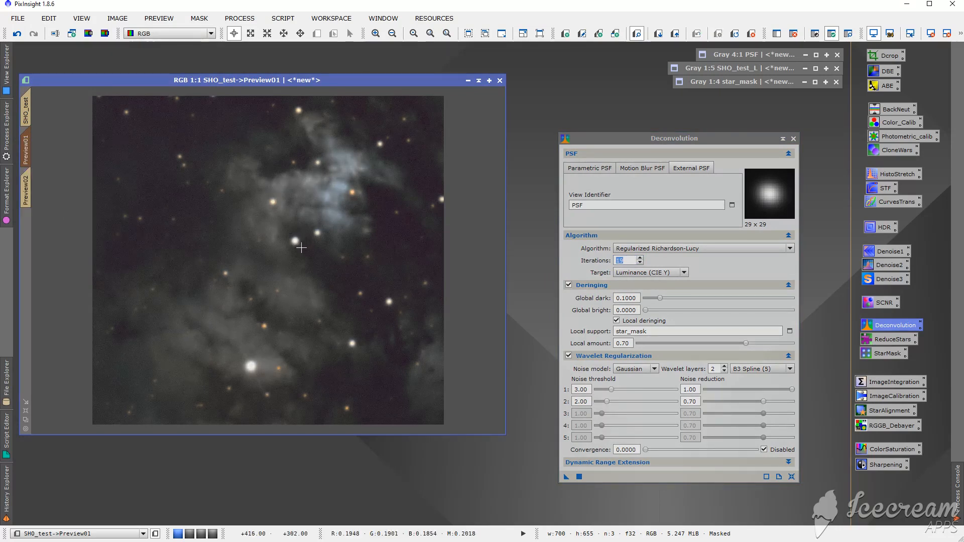
Reset Preview02, apply the 19-iteration deconvolution to it and return to Preview01.
left_click(29, 182)
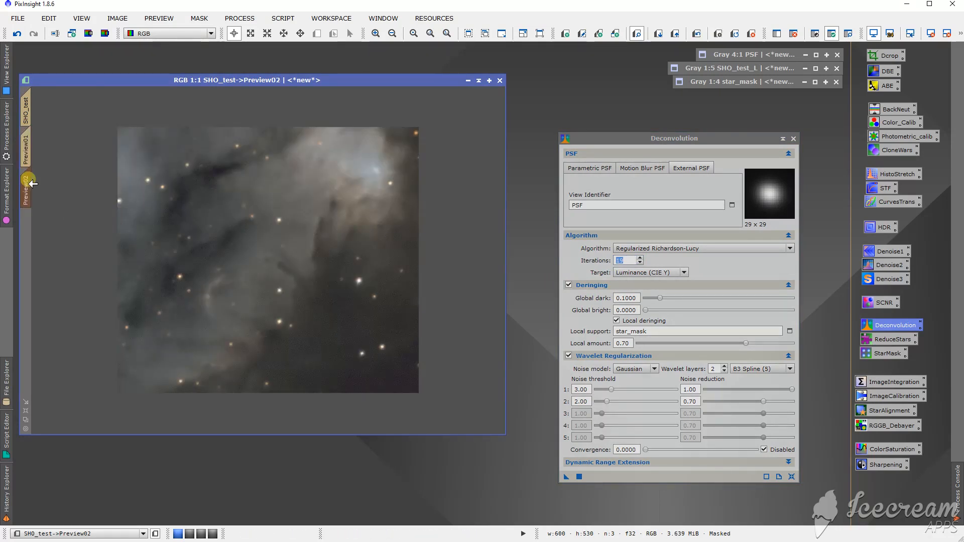
right_click(32, 183)
left_click(54, 251)
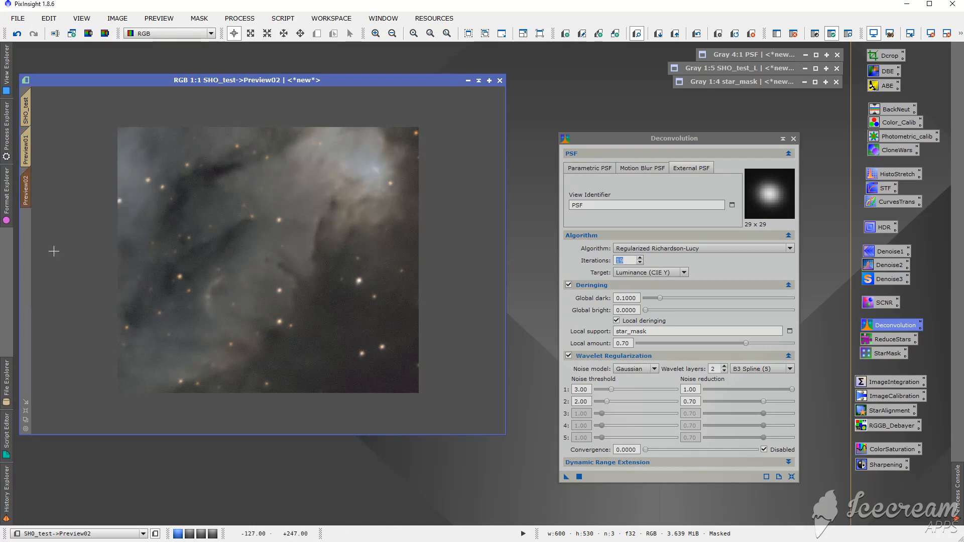
left_click(567, 477)
left_click(25, 146)
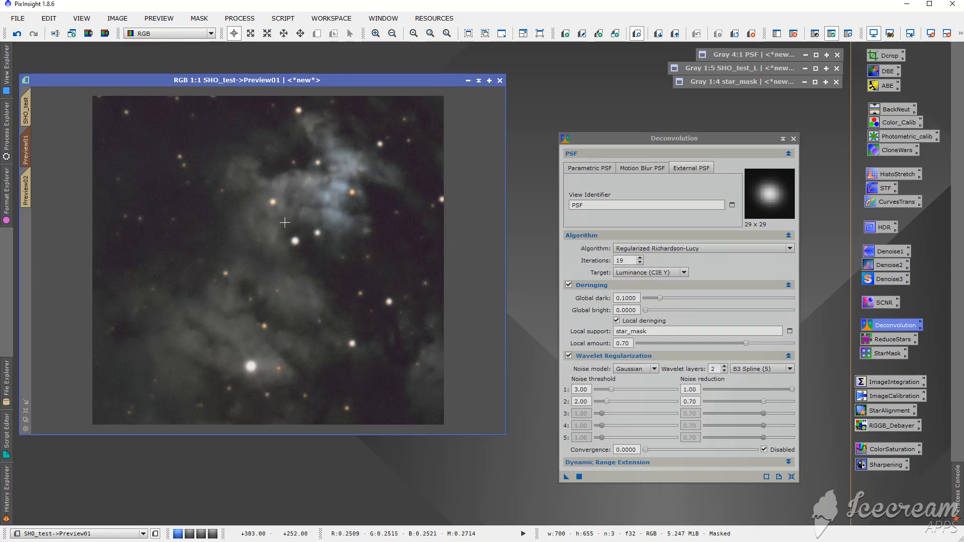
Delete Preview01 and Preview02, and apply the 19-iteration deconvolution to the whole SHO_test image.
right_click(28, 153)
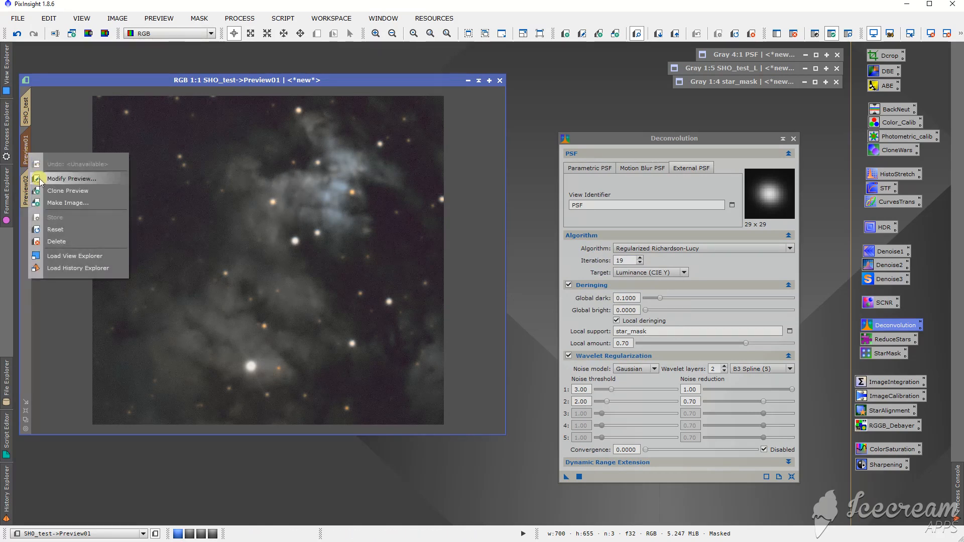
left_click(56, 241)
right_click(29, 151)
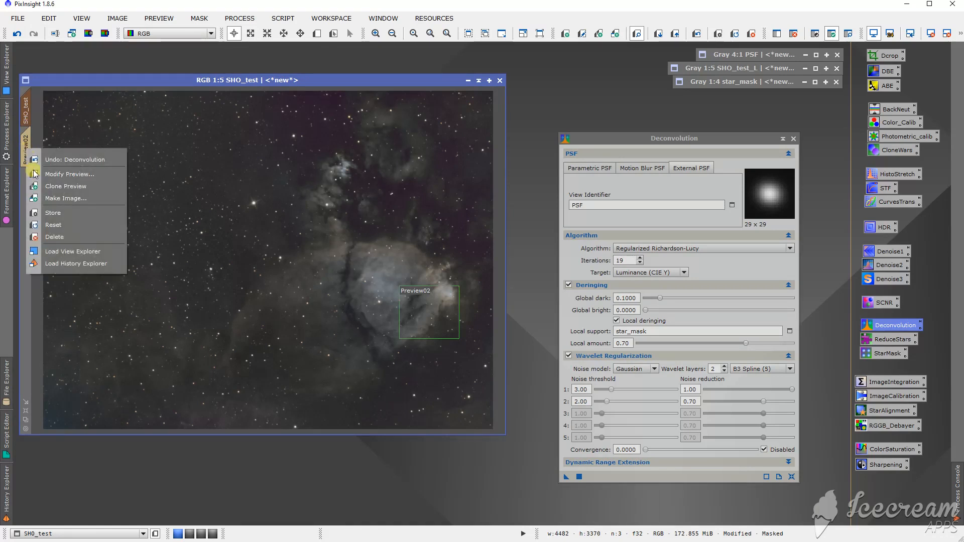
left_click(56, 235)
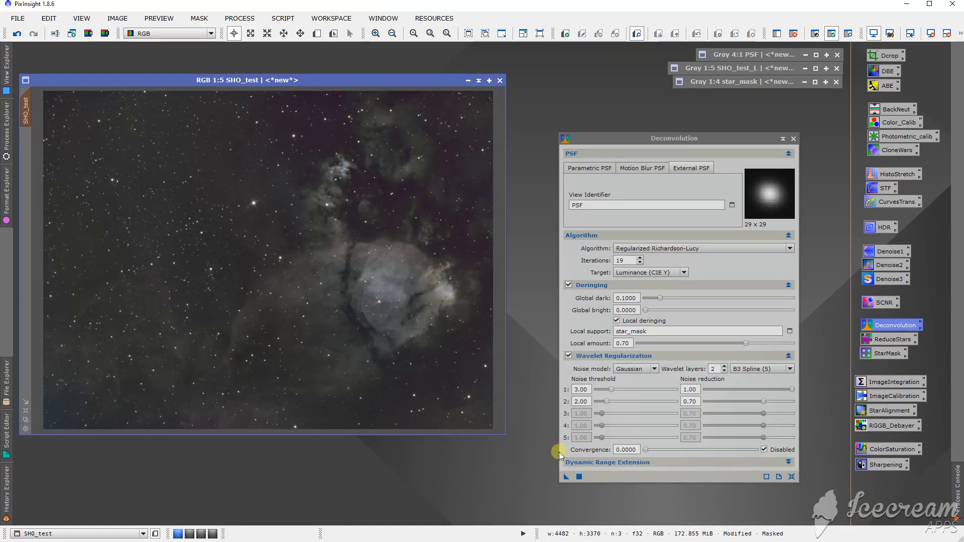
left_click_drag(566, 477, 332, 291)
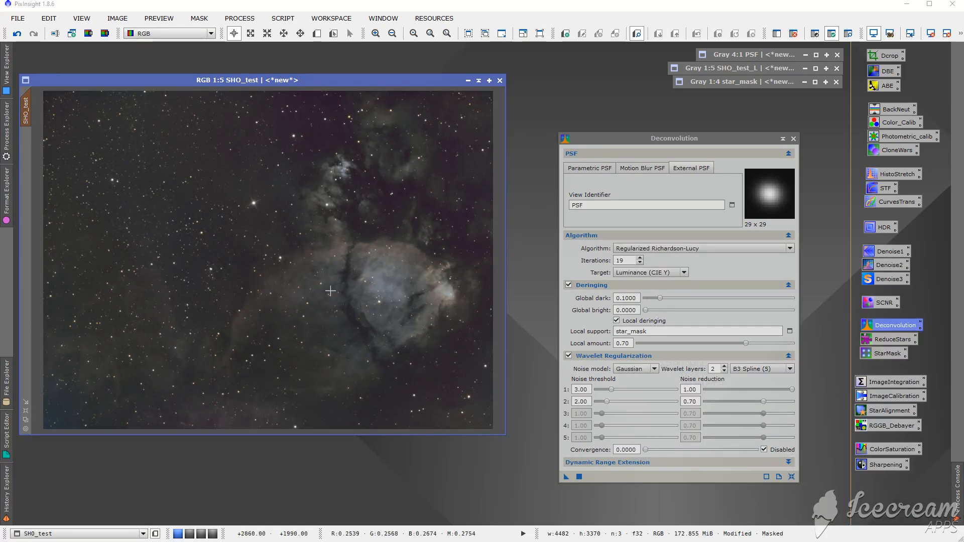
Compare the nebula in SHO_test with and without the deconvolution by undoing and redoing it.
scroll(359, 235, "up", 2)
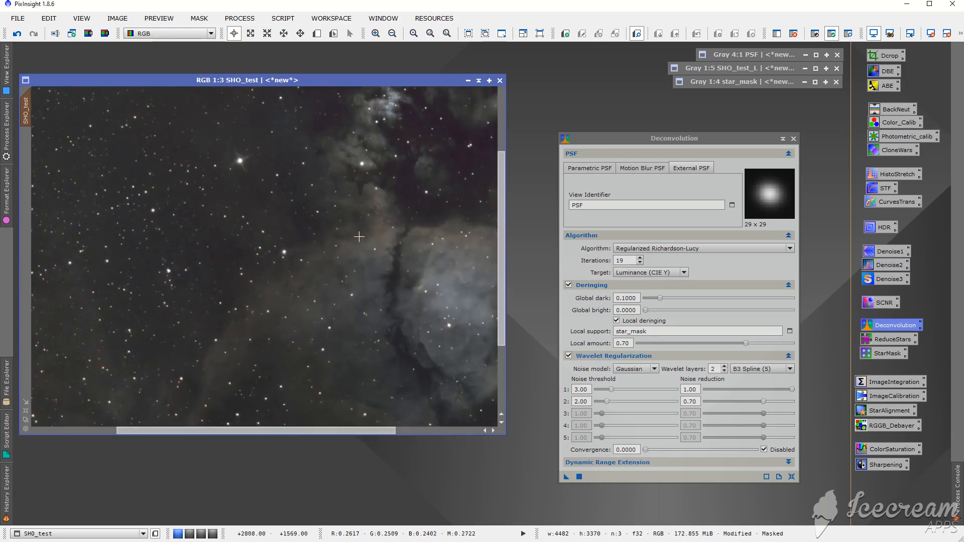
left_click_drag(297, 429, 422, 430)
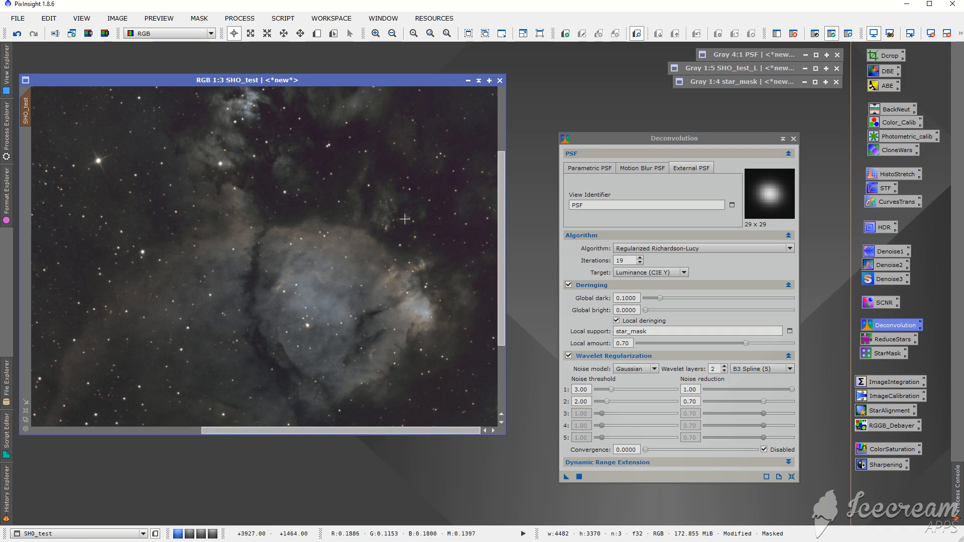
left_click(18, 34)
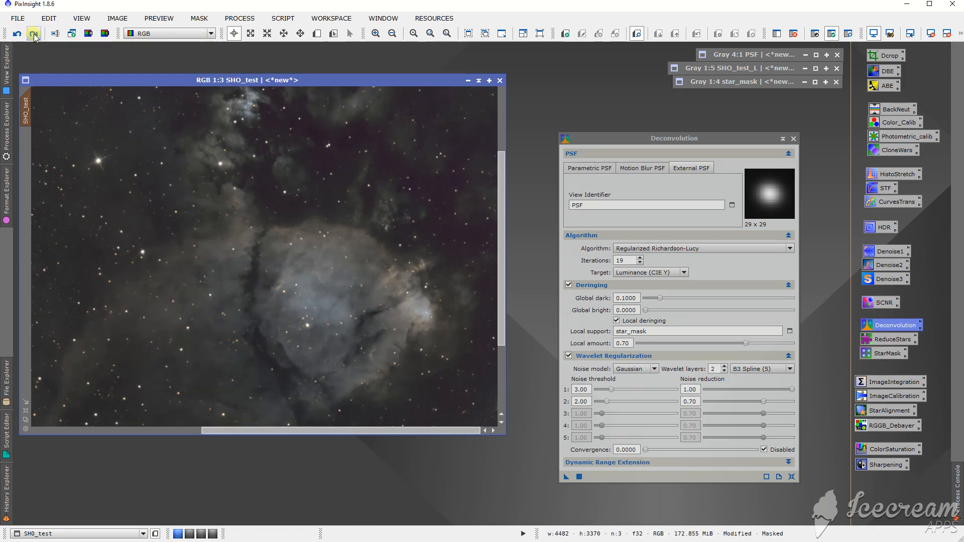
left_click(34, 36)
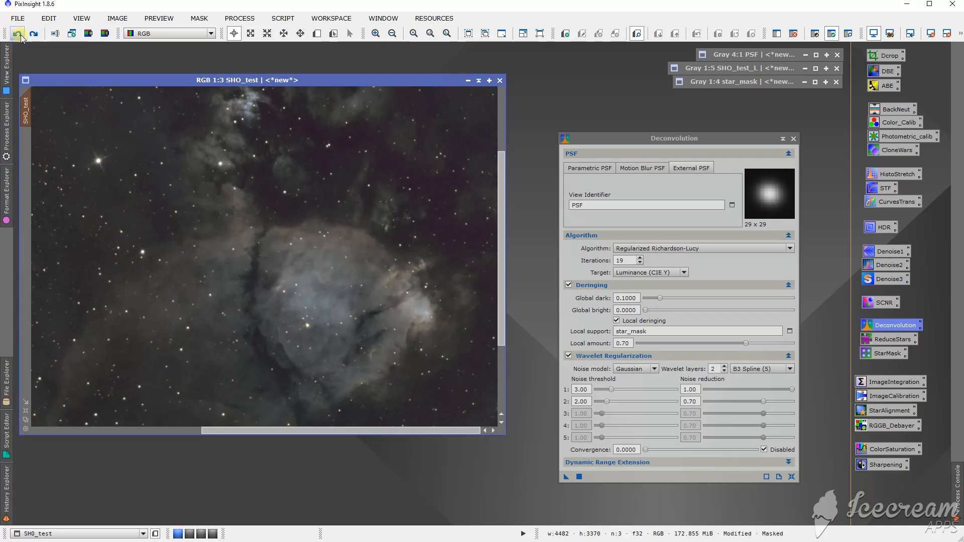
left_click(36, 36)
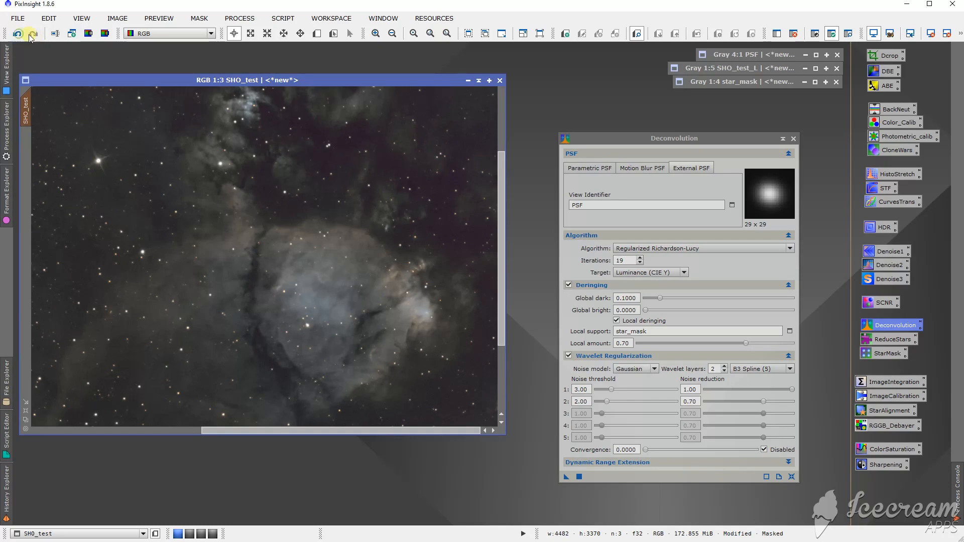
left_click(34, 34)
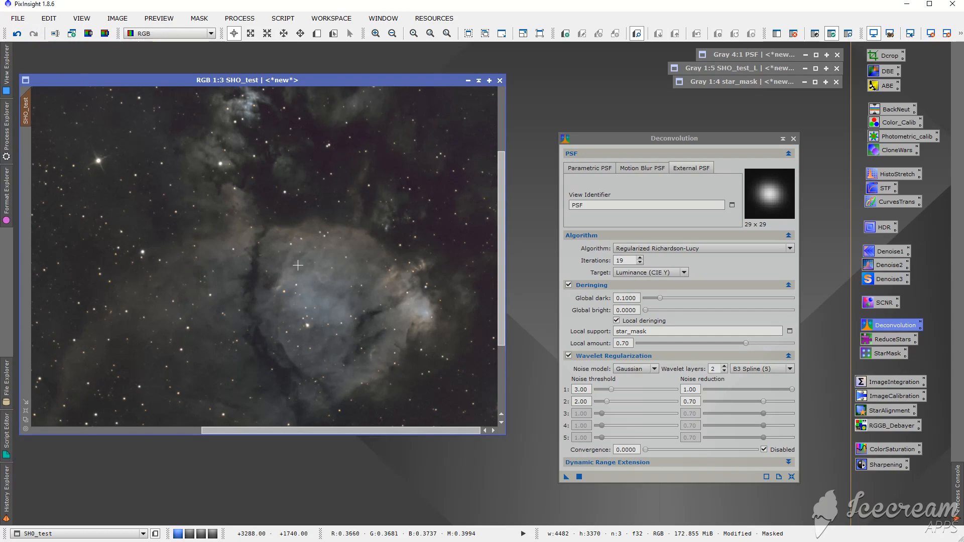
scroll(301, 265, "down", 2)
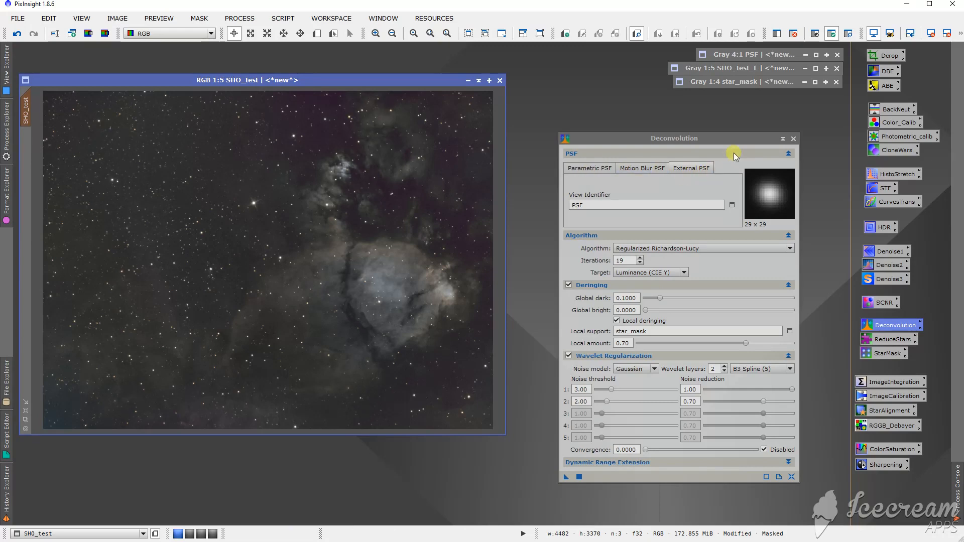
Collapse the Deconvolution settings out of the way and remove the mask from SHO_test.
left_click(783, 138)
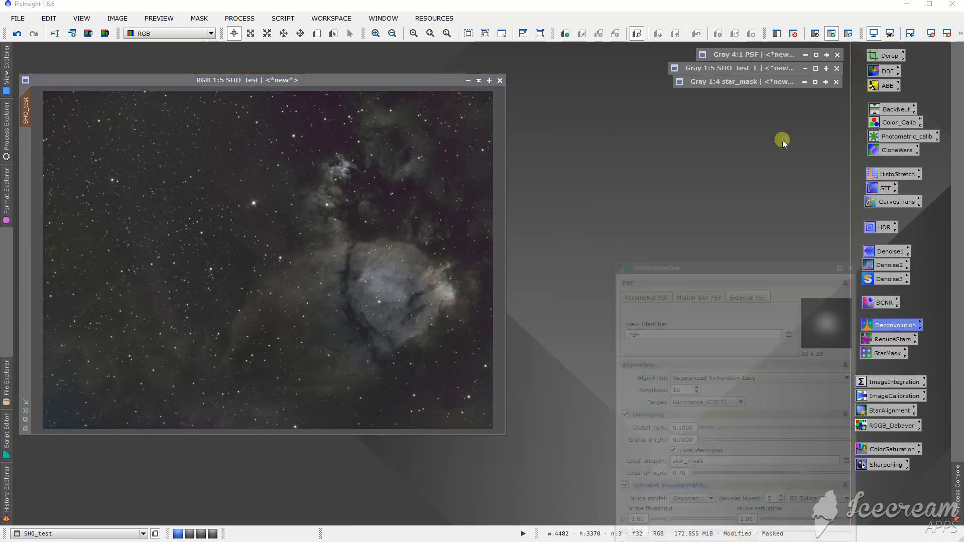
left_click_drag(671, 309, 787, 98)
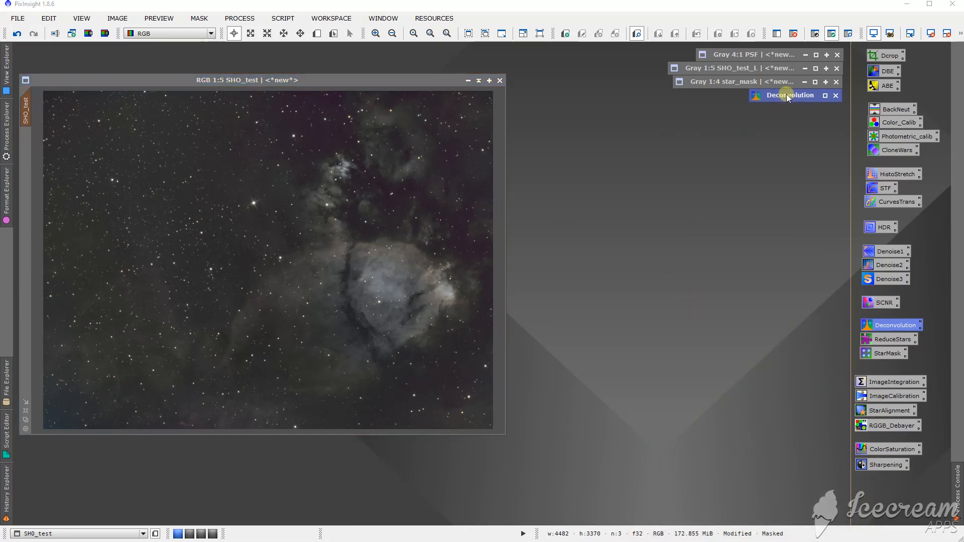
left_click(272, 80)
left_click(199, 18)
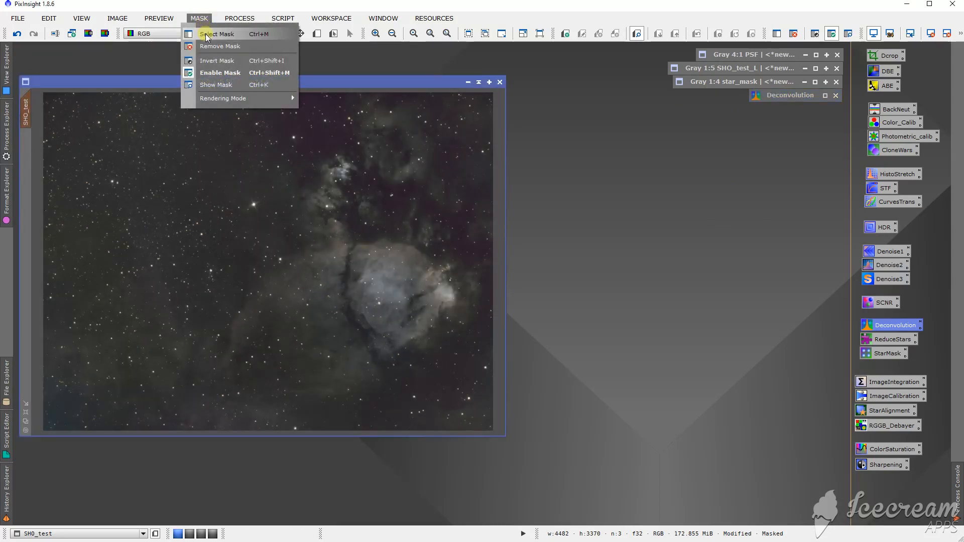
left_click(211, 46)
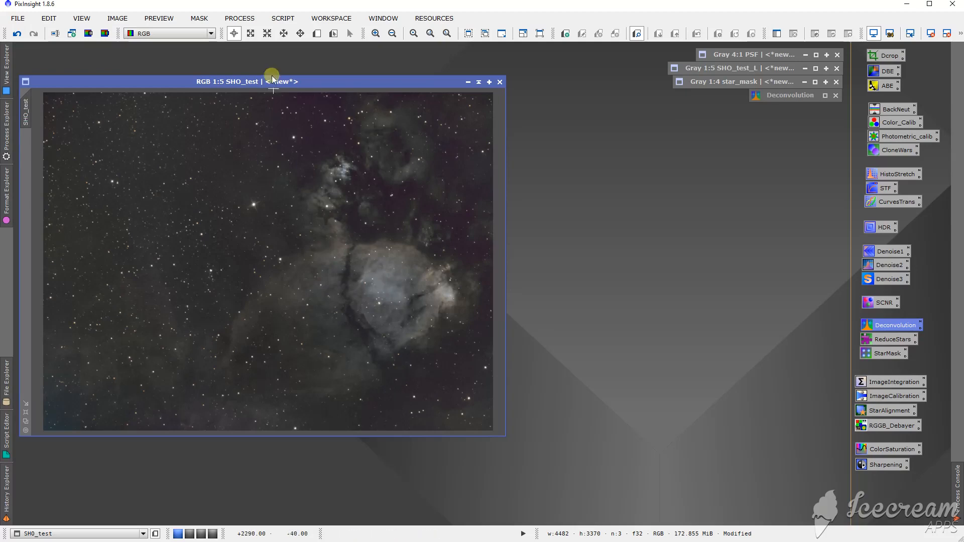
Open the RangeSelection process with a real-time preview of SHO_test.
left_click(240, 18)
mouse_move(281, 39)
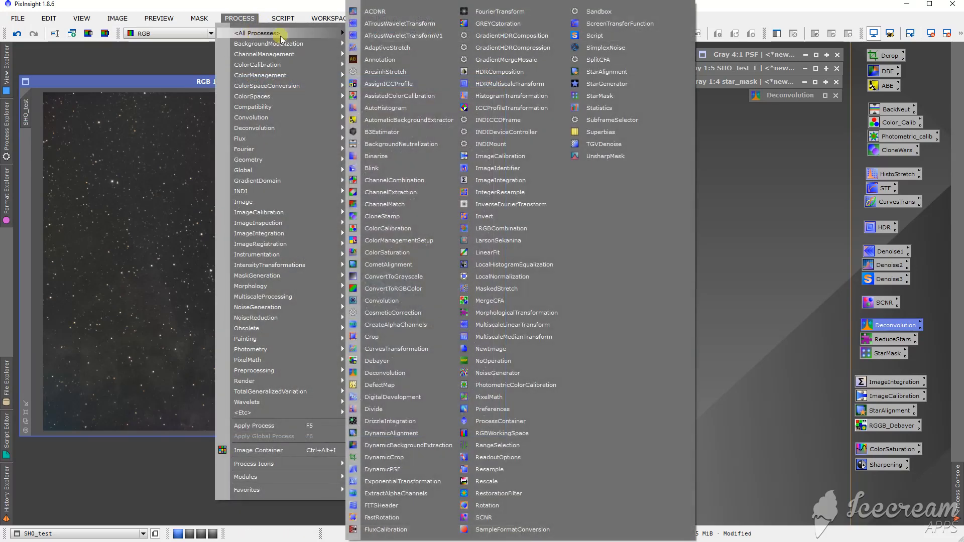
left_click(502, 443)
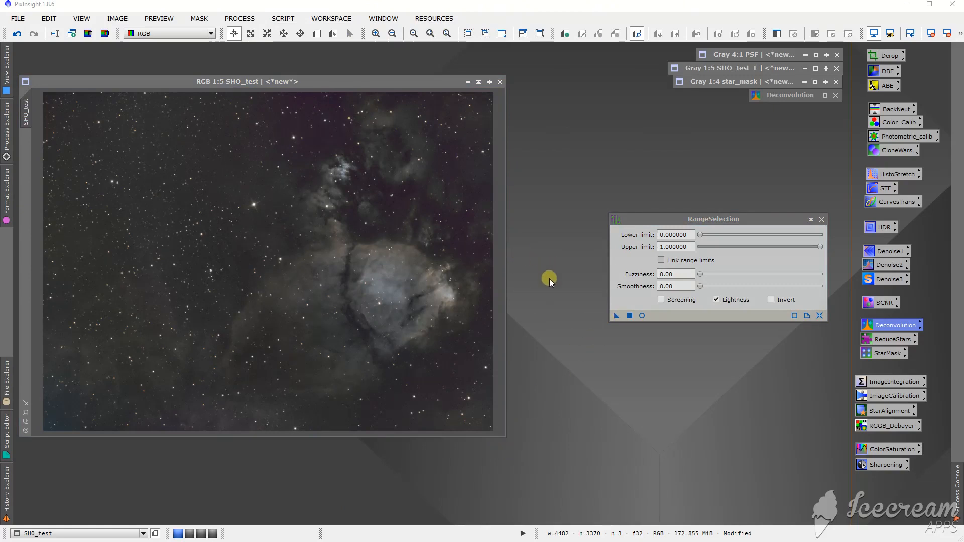
left_click(642, 315)
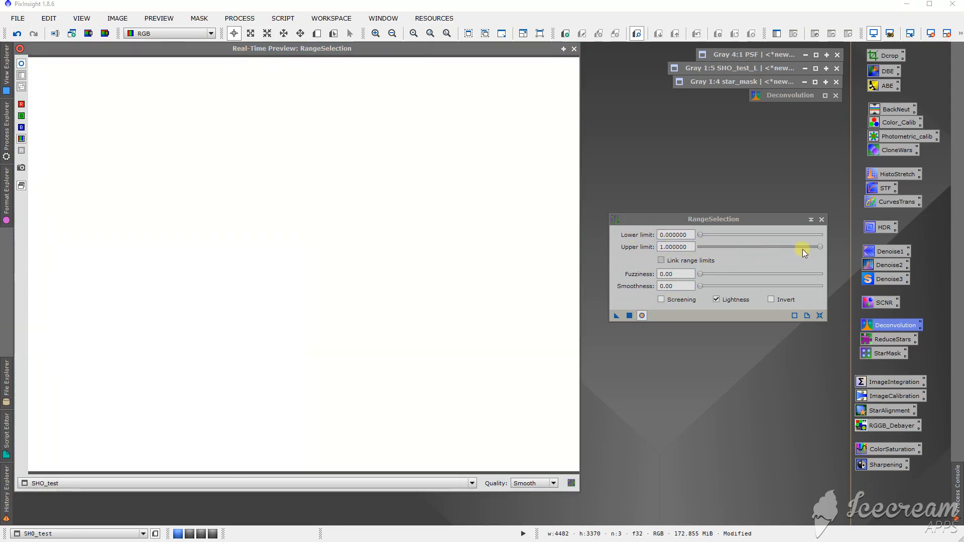
Set the range selection's upper limit to 0.25 and smoothness to 100, and close the real-time preview.
left_click(819, 248)
left_click_drag(813, 250, 806, 249)
left_click_drag(706, 290, 815, 283)
left_click_drag(798, 247, 732, 245)
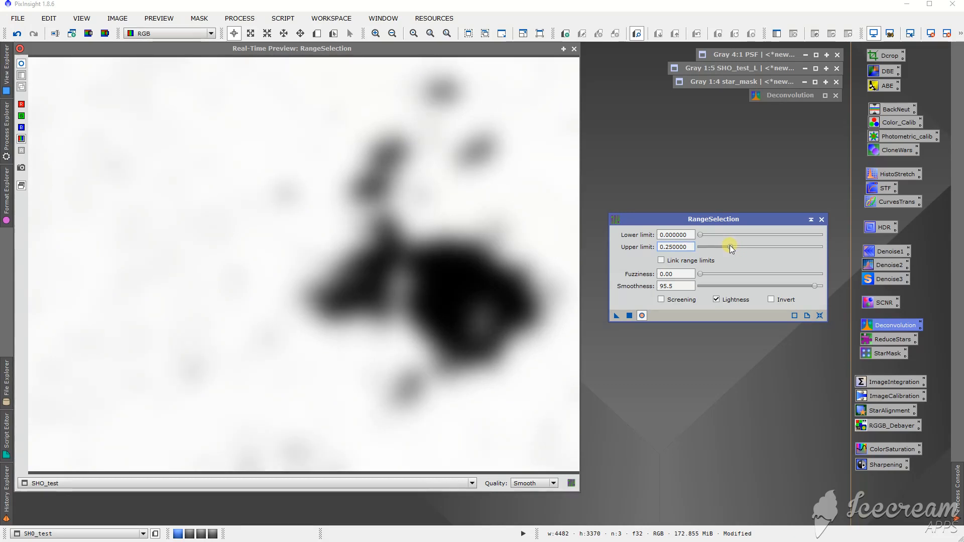
left_click_drag(814, 285, 822, 289)
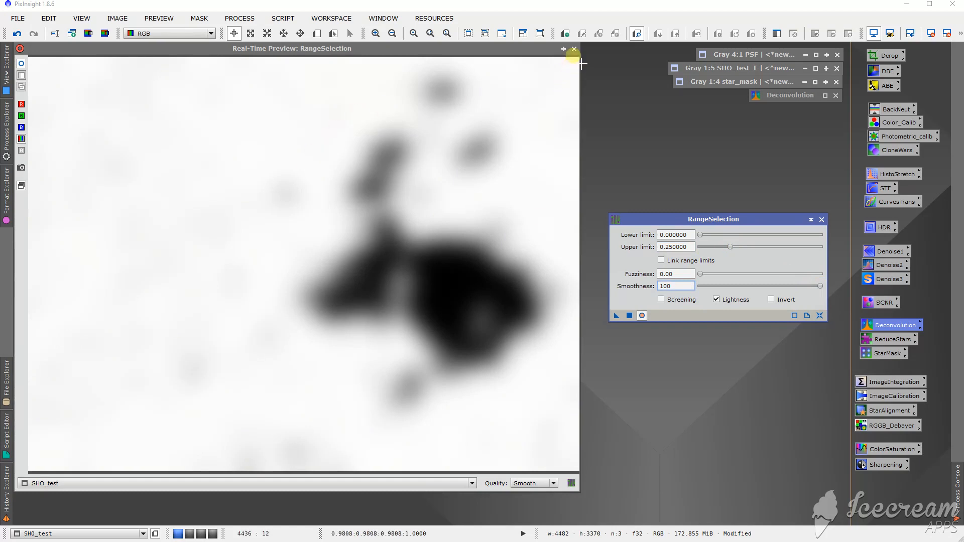
left_click(574, 49)
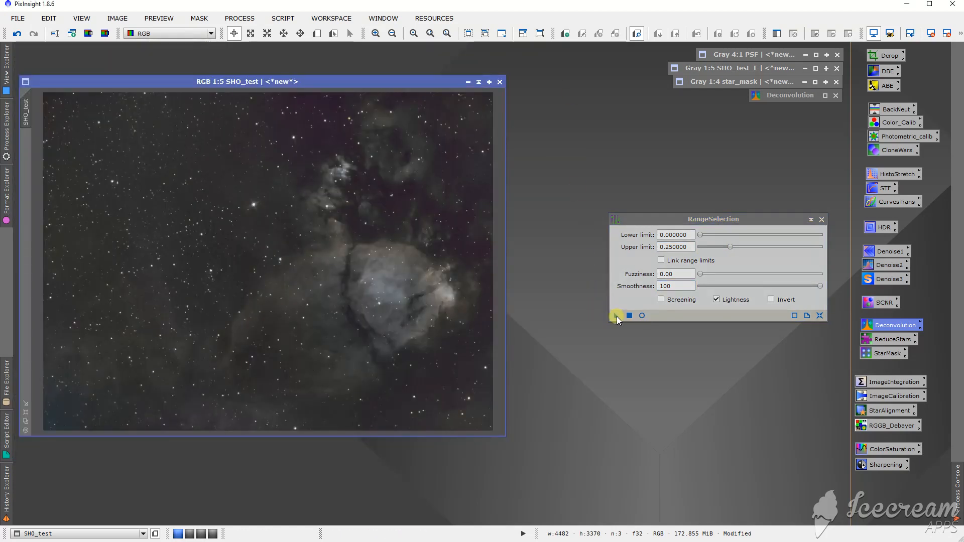
Generate a range mask from SHO_test, fit its window to the image and collapse the RangeSelection settings.
left_click_drag(617, 316, 291, 262)
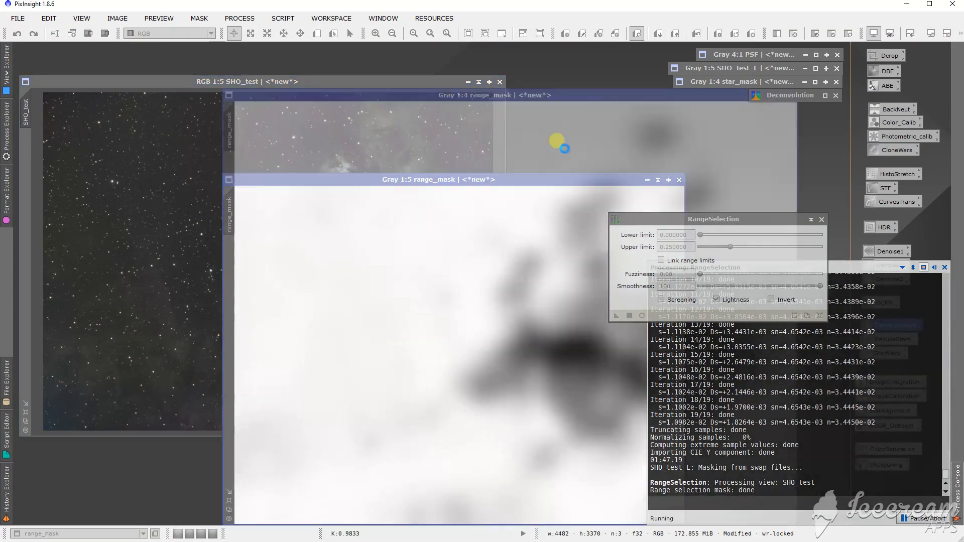
left_click(229, 501)
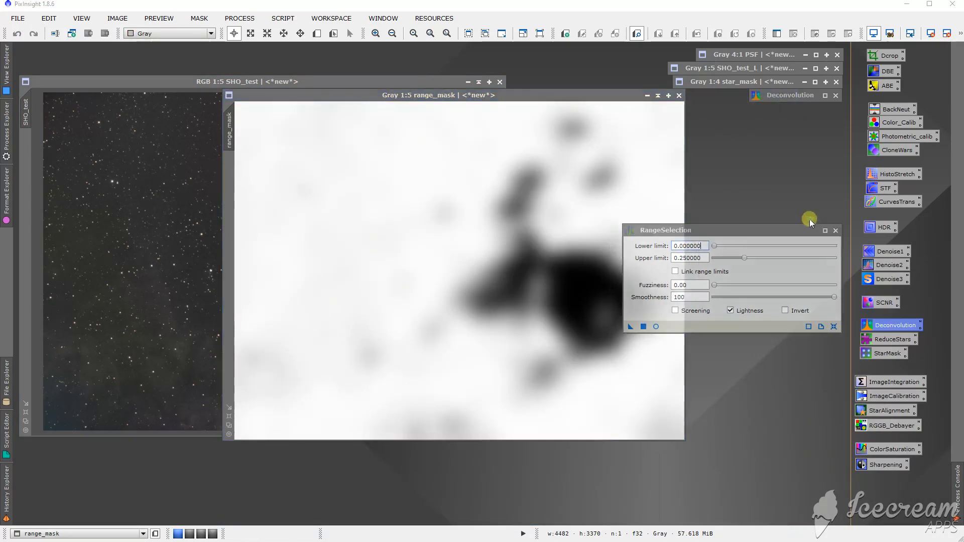
left_click(810, 220)
left_click_drag(729, 265, 803, 124)
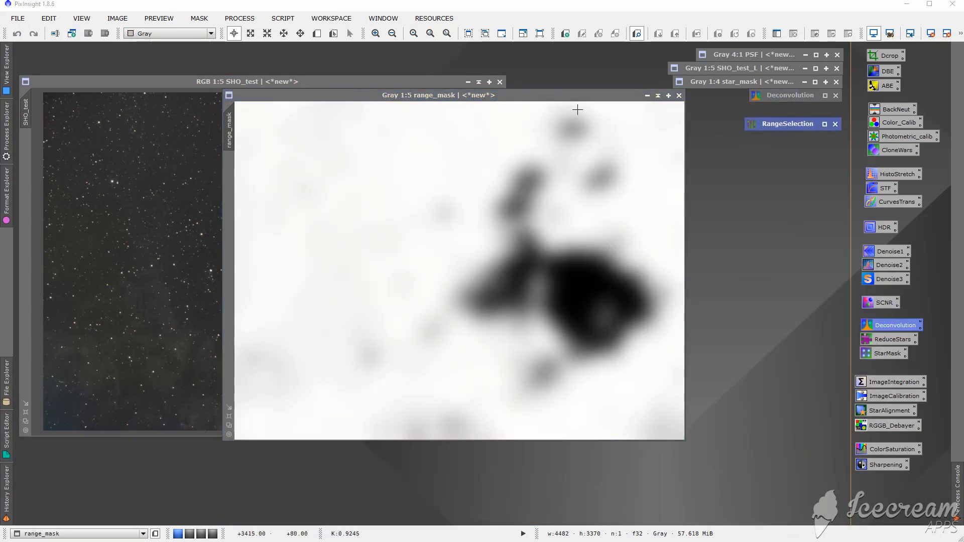
Apply the range mask to SHO_test, minimize the mask image and display the mask overlay.
left_click_drag(229, 128, 25, 160)
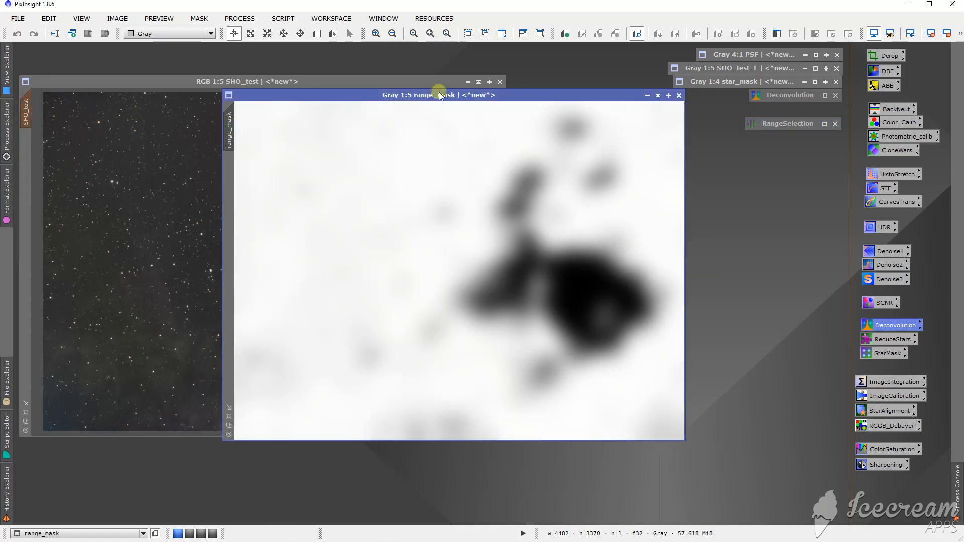
left_click(647, 95)
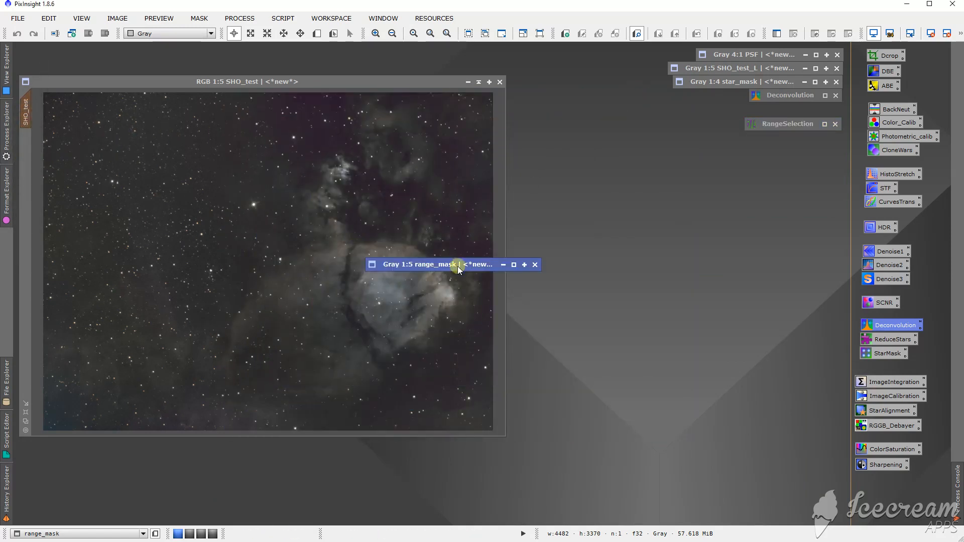
left_click_drag(457, 265, 340, 268)
left_click(370, 81)
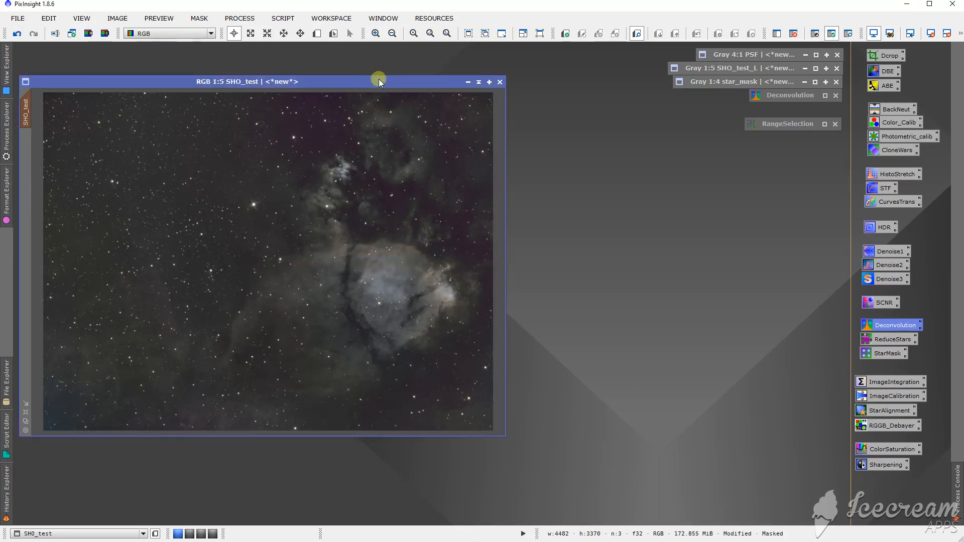
key("ctrl+k")
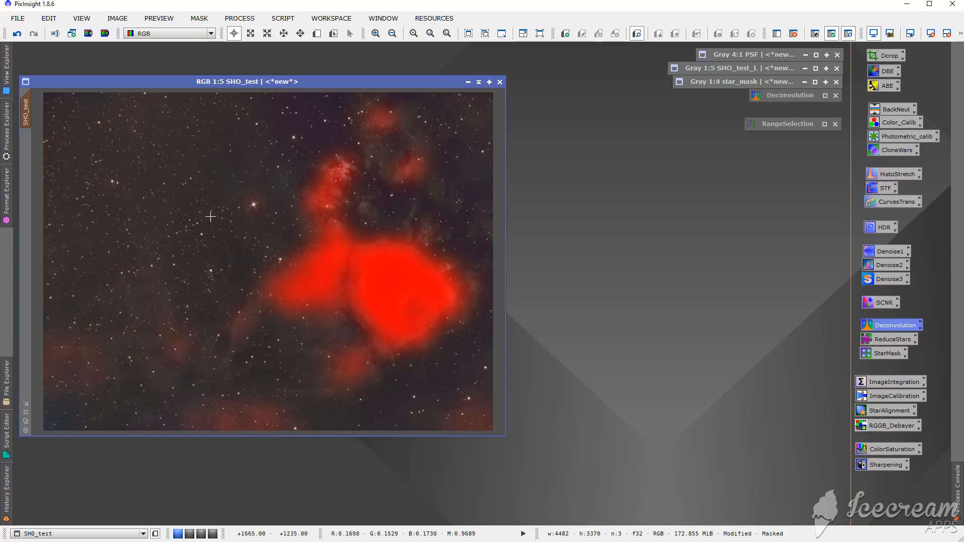
Remove the range mask from SHO_test and close the mask image without keeping it.
left_click(200, 18)
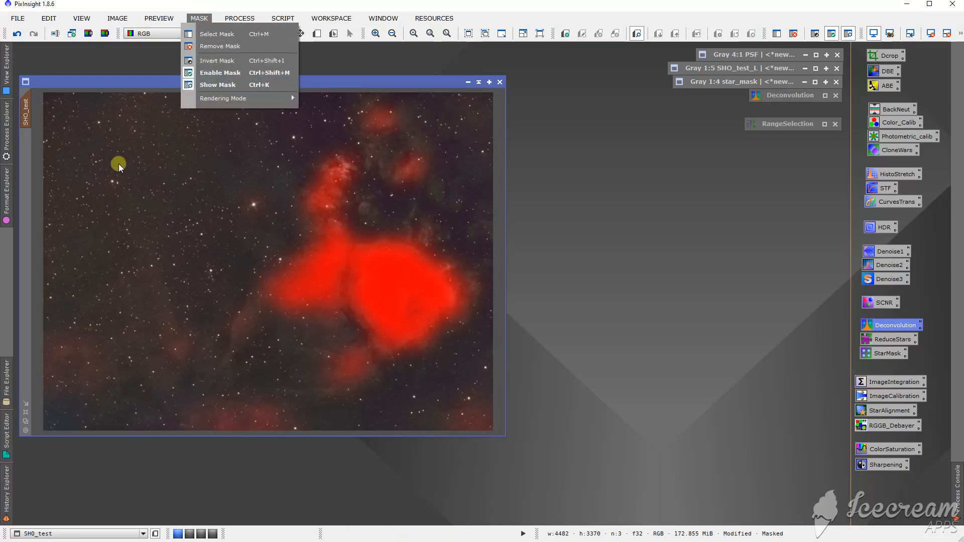
left_click(223, 47)
left_click_drag(221, 82, 251, 275)
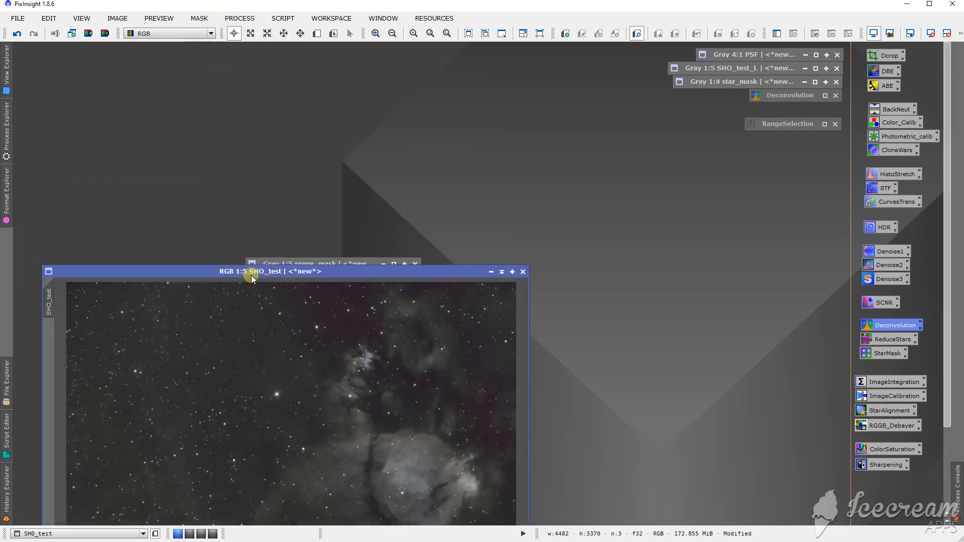
left_click(415, 263)
left_click_drag(407, 271, 399, 80)
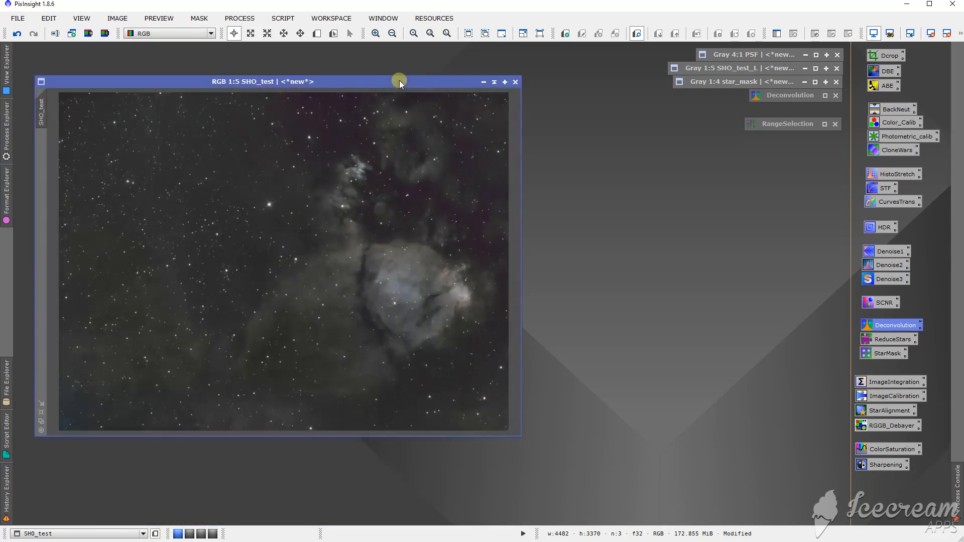
Reopen RangeSelection, set the upper limit to 0.27 using the real-time preview, and close the preview.
left_click(823, 124)
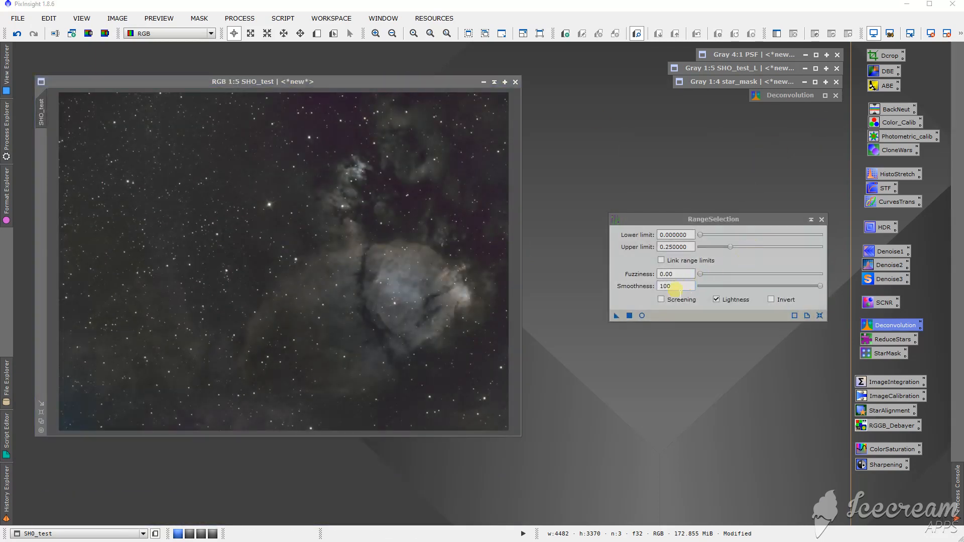
left_click(642, 315)
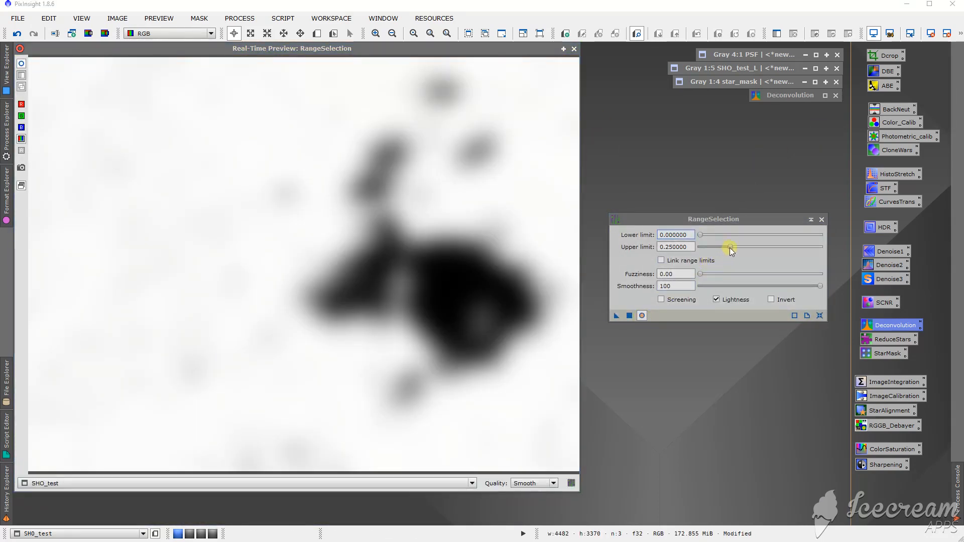
left_click(730, 248)
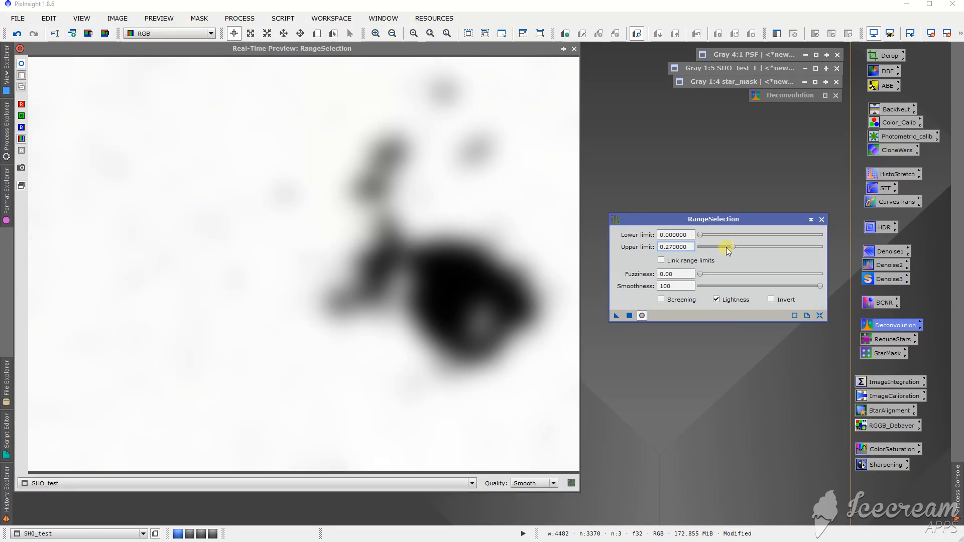
left_click(573, 49)
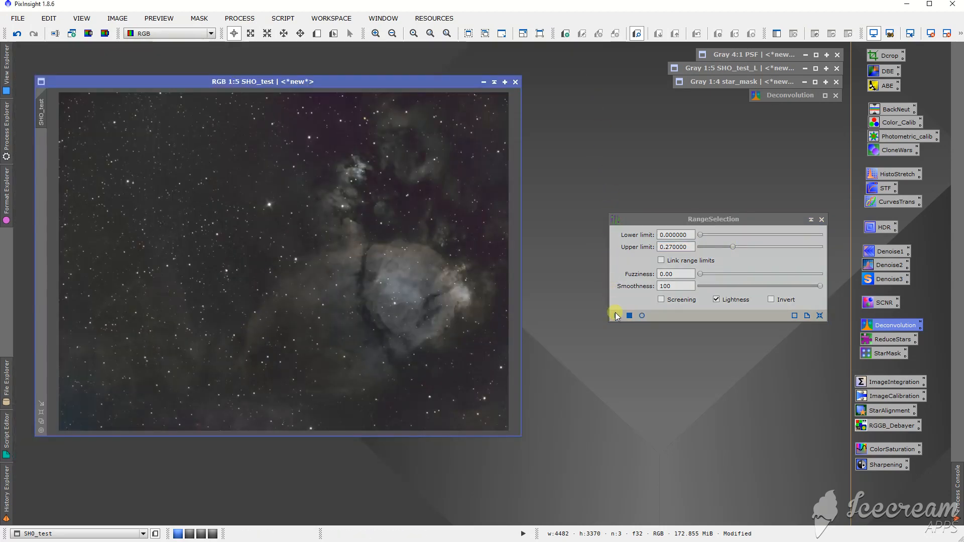
Generate a range mask from SHO_test with the current RangeSelection settings and apply it as the mask of SHO_test.
left_click_drag(616, 316, 244, 263)
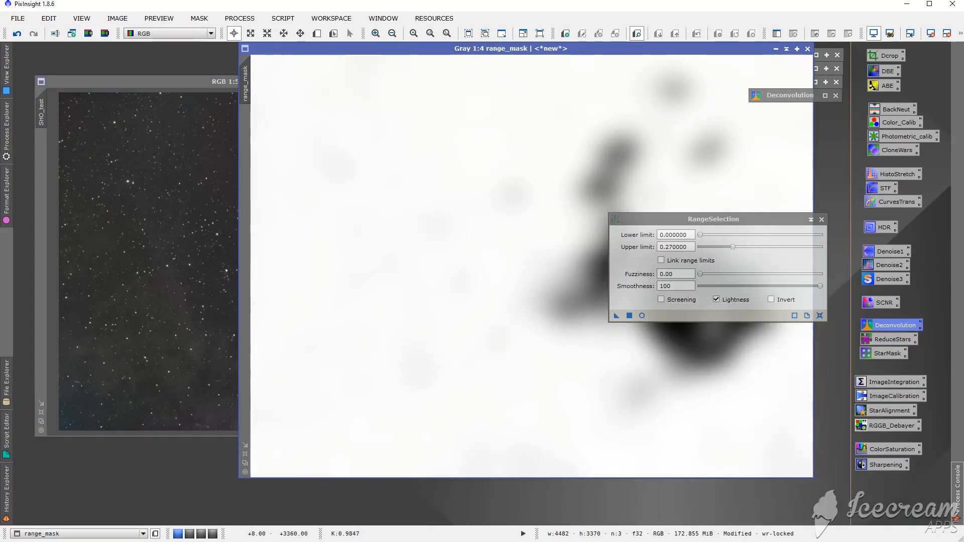
left_click(244, 462)
left_click_drag(247, 101, 40, 160)
Collapse the range mask and RangeSelection windows out of the way and hide the mask overlay on SHO_test.
left_click(683, 48)
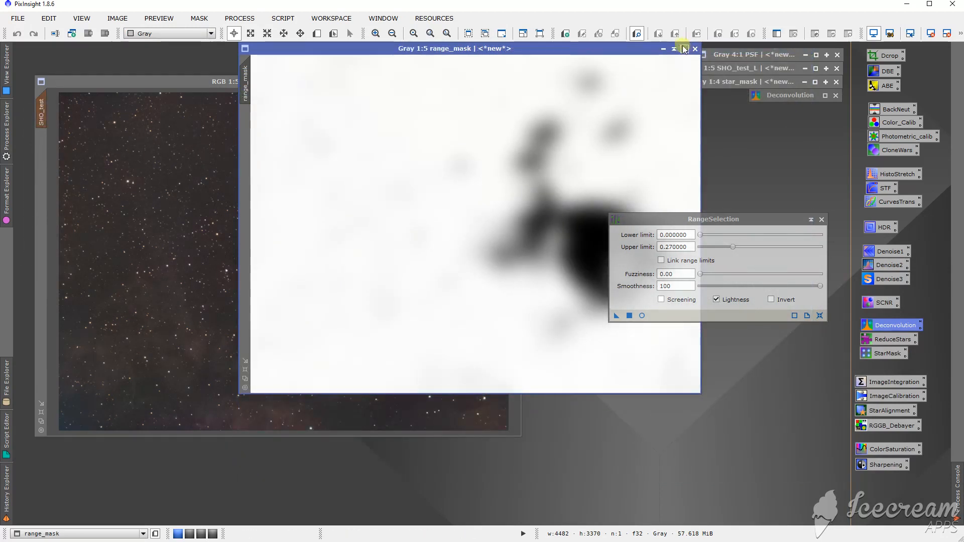
left_click(673, 49)
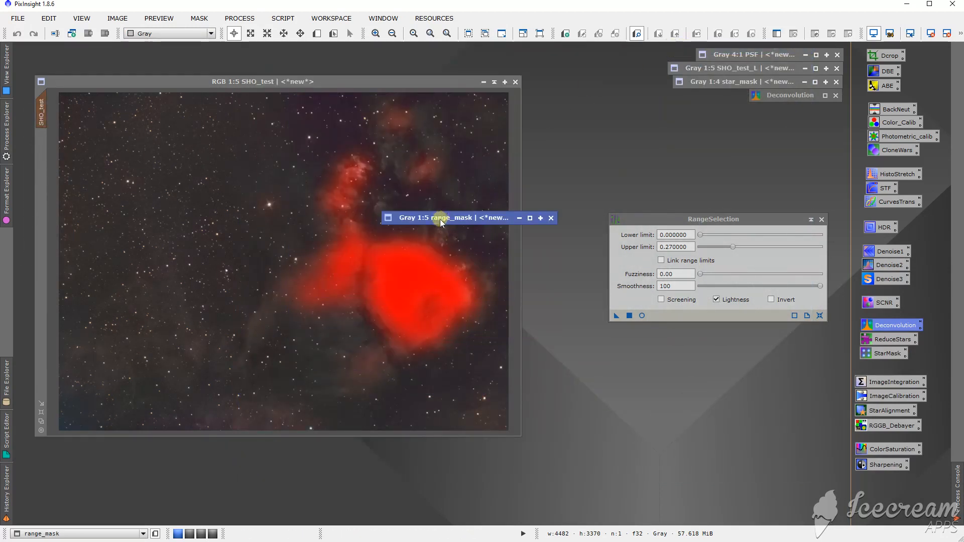
left_click_drag(440, 219, 247, 253)
left_click(158, 80)
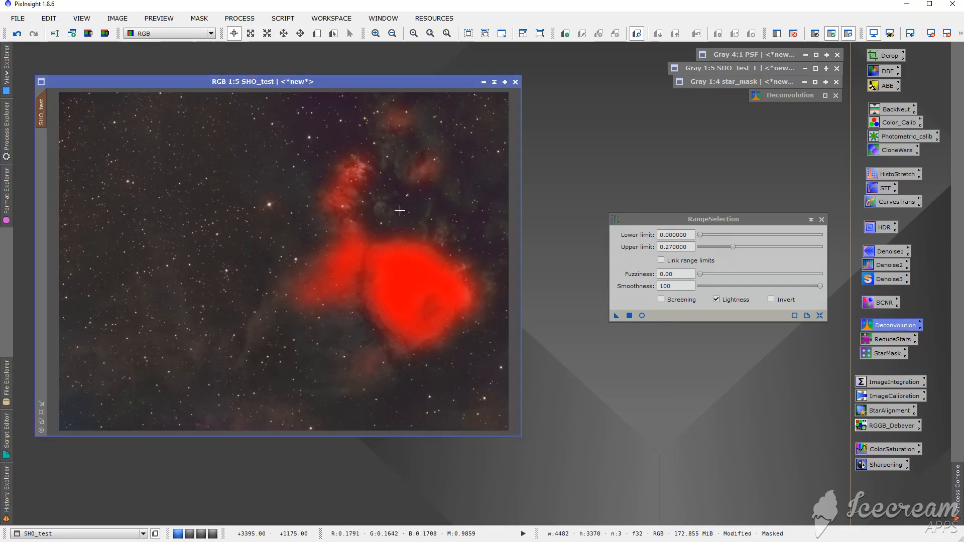
key("ctrl+k")
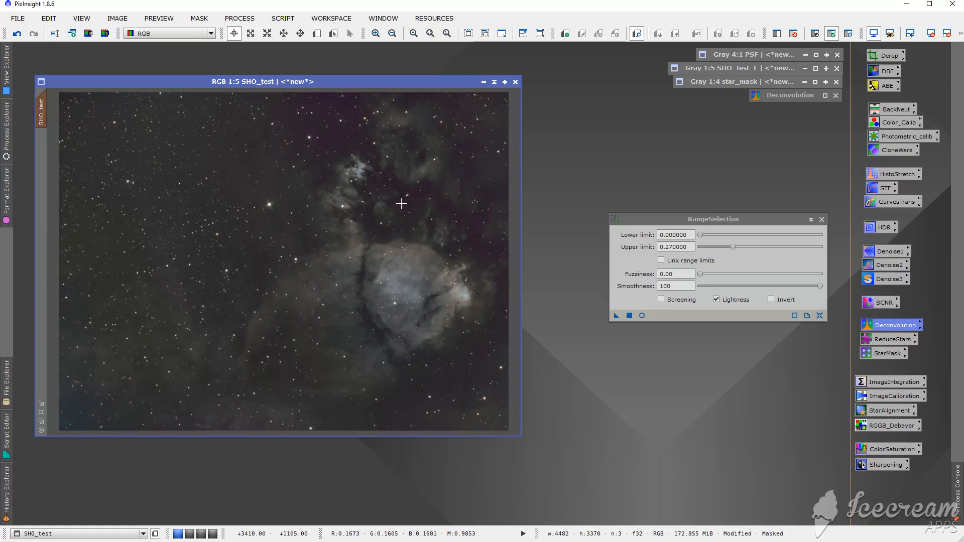
left_click(810, 220)
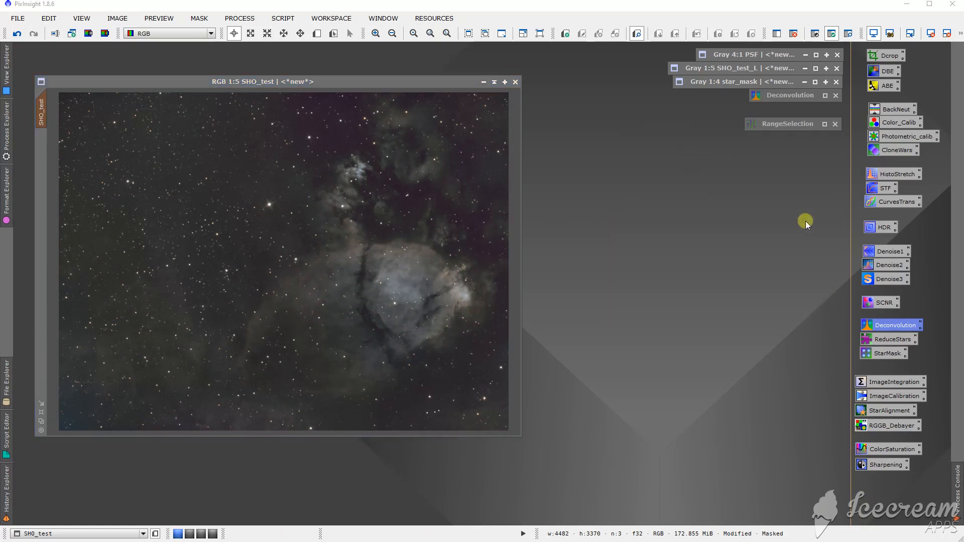
Open MultiscaleLinearTransform and create a preview of about 1055 × 945 px over the upper-left star field of SHO_test for inspection.
double_click(885, 253)
left_click(318, 33)
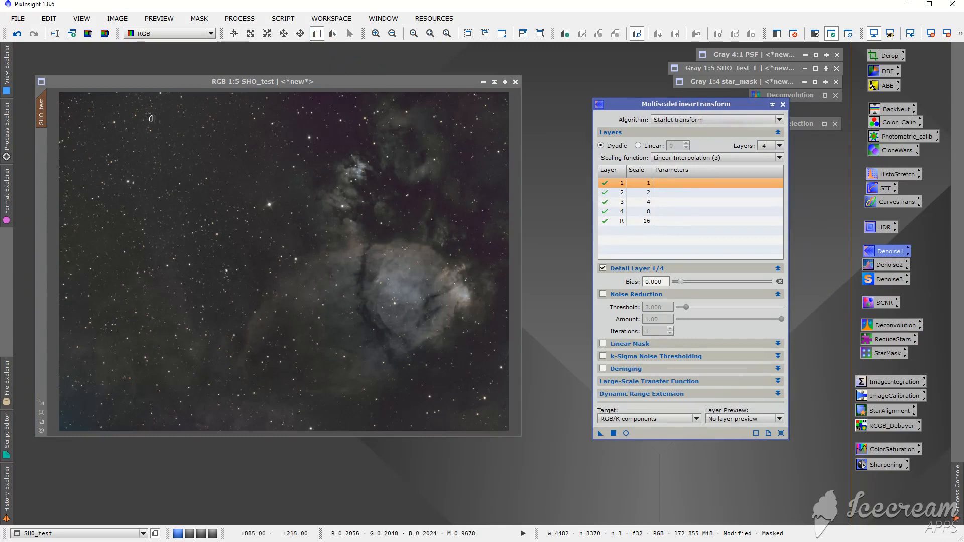
left_click_drag(92, 112, 197, 206)
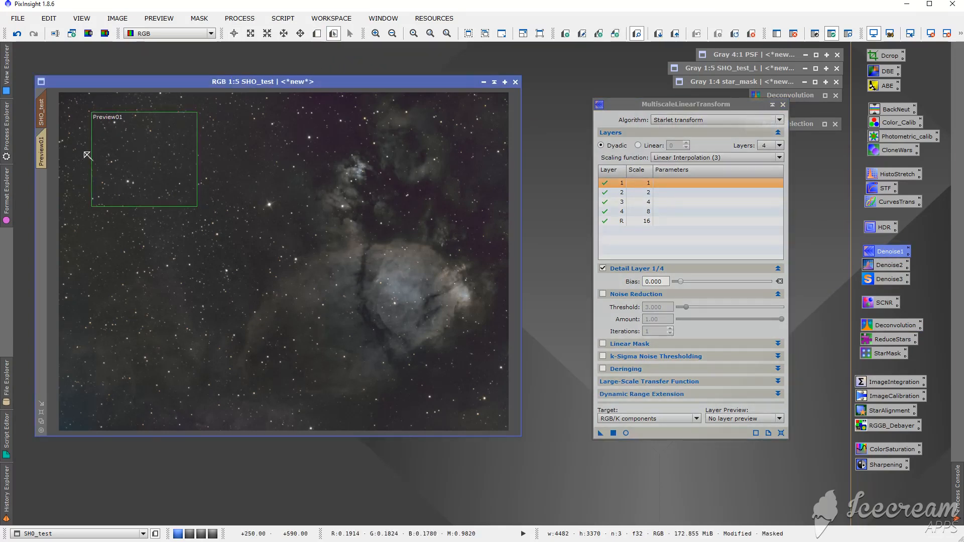
left_click(42, 151)
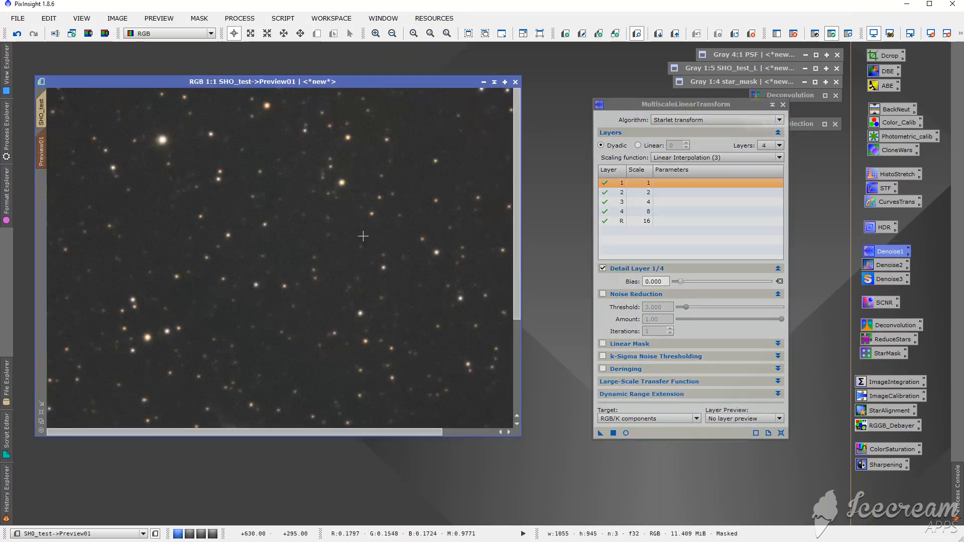
scroll(363, 236, "down", 1)
scroll(363, 235, "up", 1)
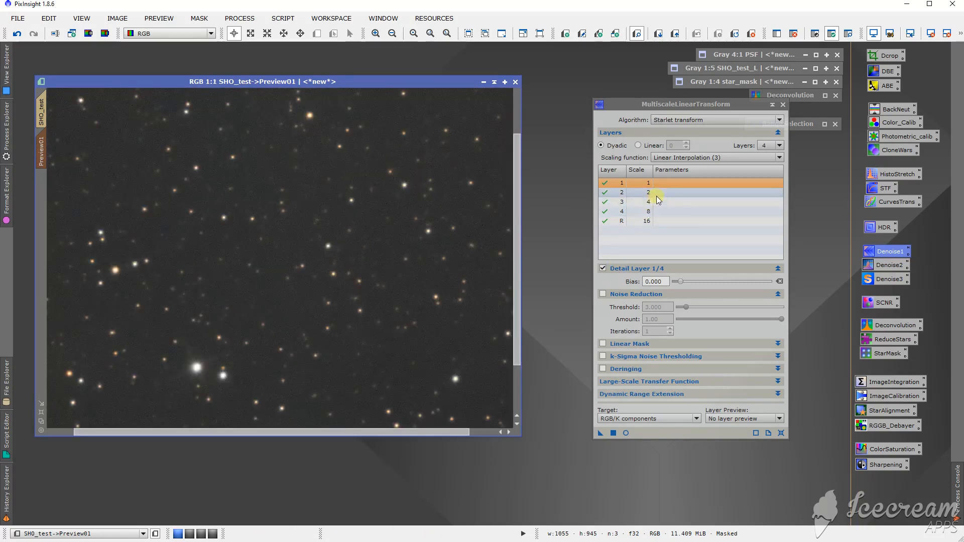
Set MultiscaleLinearTransform to 5 layers with noise reduction enabled on layer 1, and check the effect in the real-time preview.
left_click(780, 145)
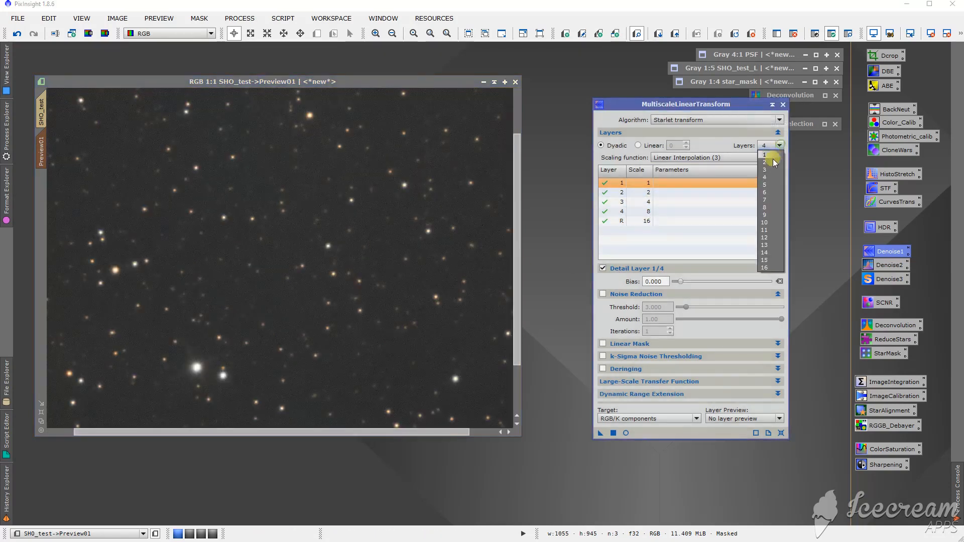
left_click(769, 184)
left_click(602, 294)
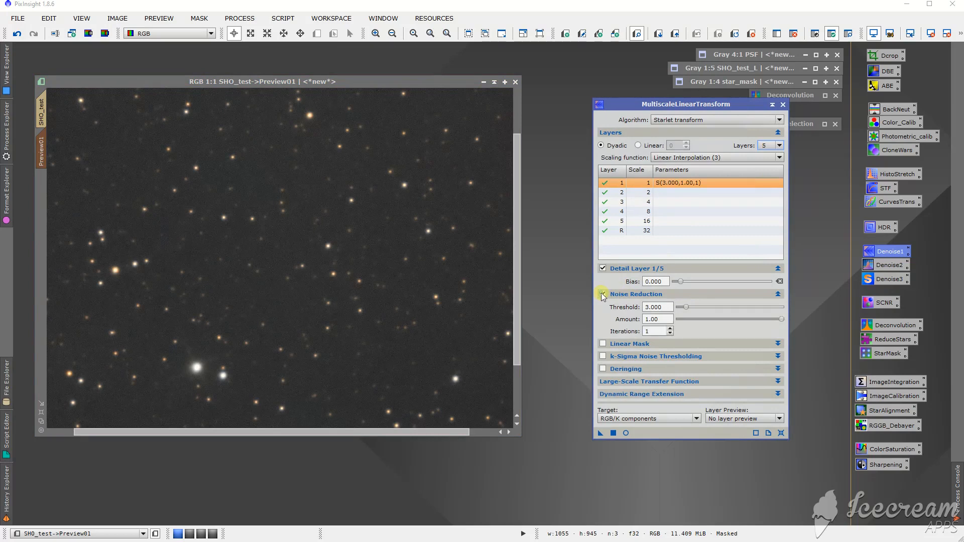
left_click(626, 433)
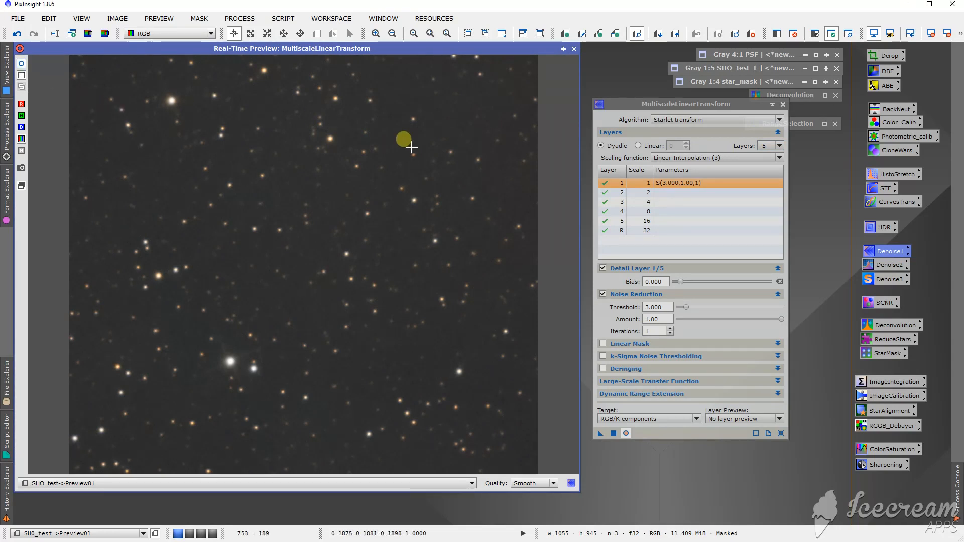
left_click(573, 49)
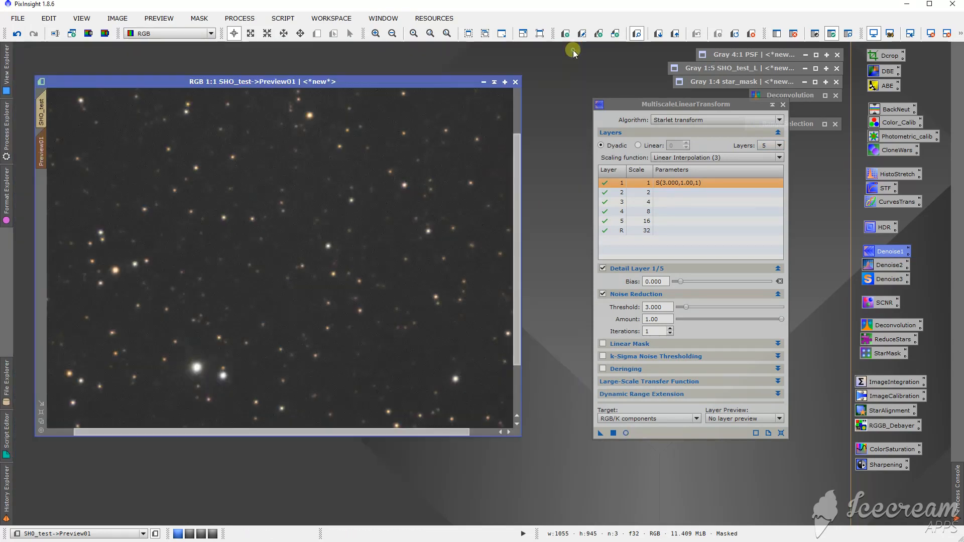
Delete the preview and apply the MultiscaleLinearTransform noise reduction to the whole masked SHO_test image.
right_click(41, 144)
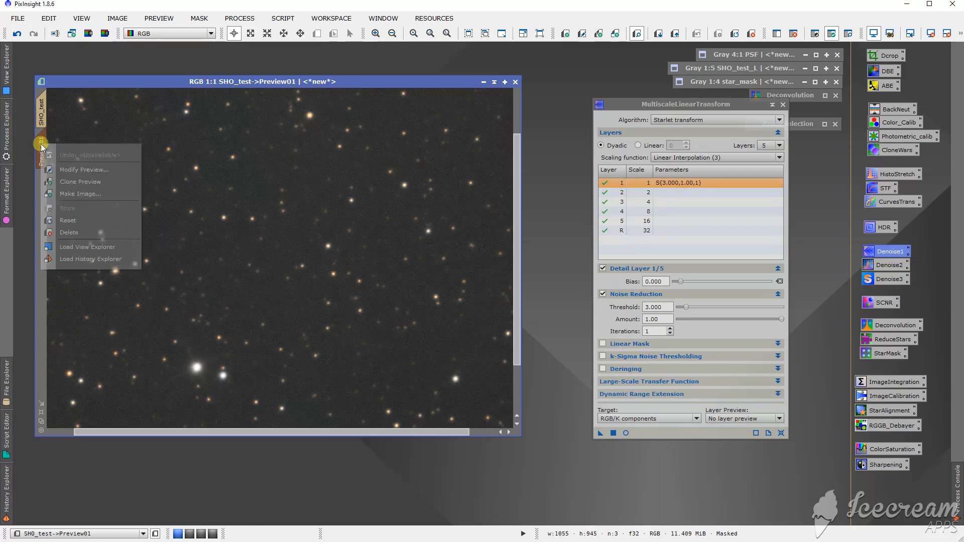
left_click(66, 232)
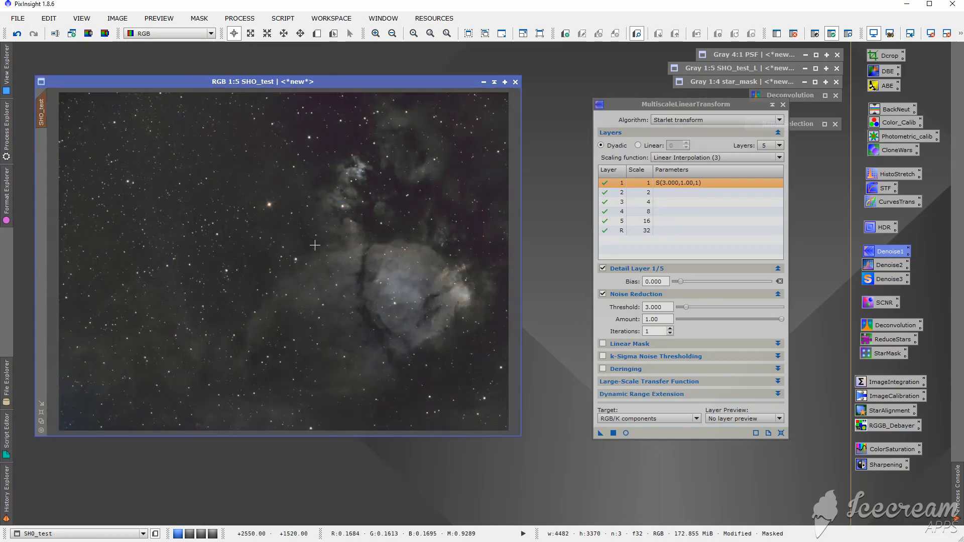
left_click_drag(601, 435, 296, 258)
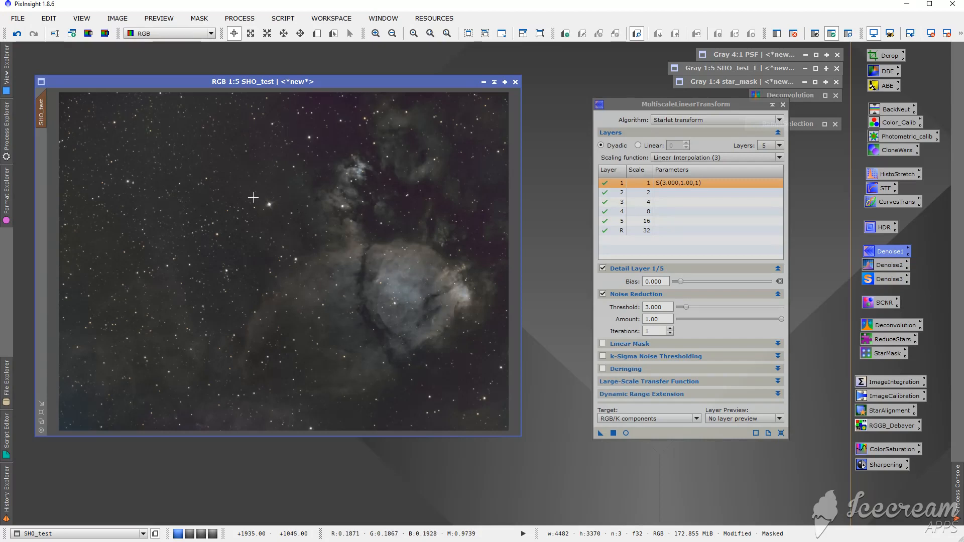
Remove the mask from SHO_test and close MultiscaleLinearTransform.
left_click(199, 18)
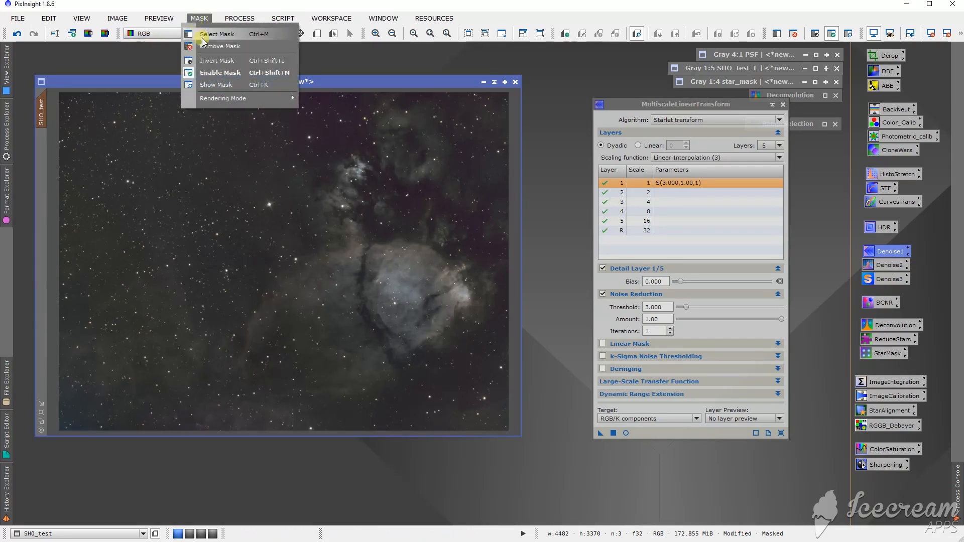
left_click(211, 50)
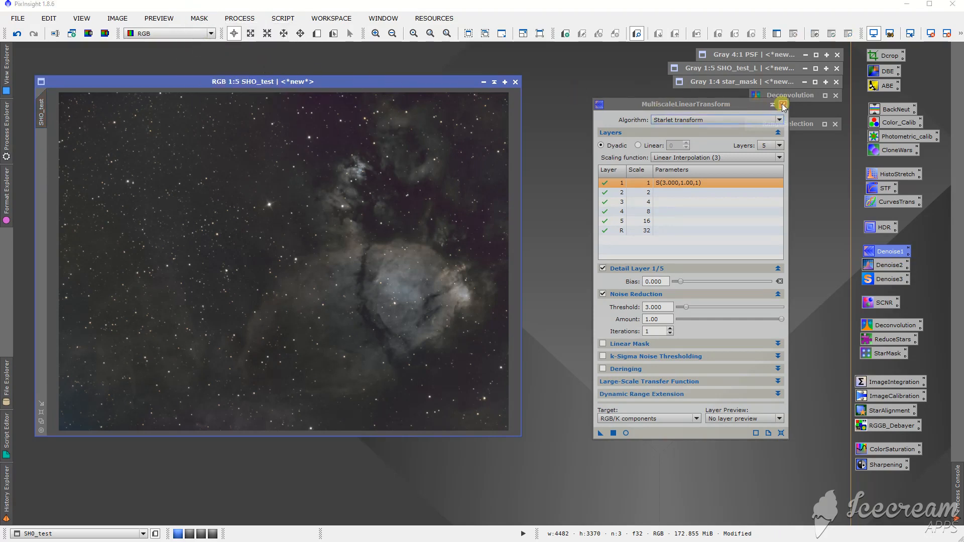
left_click(782, 104)
Close the range_mask image despite its mask references and close RangeSelection, keeping SHO_test in its original place.
left_click_drag(444, 80, 474, 281)
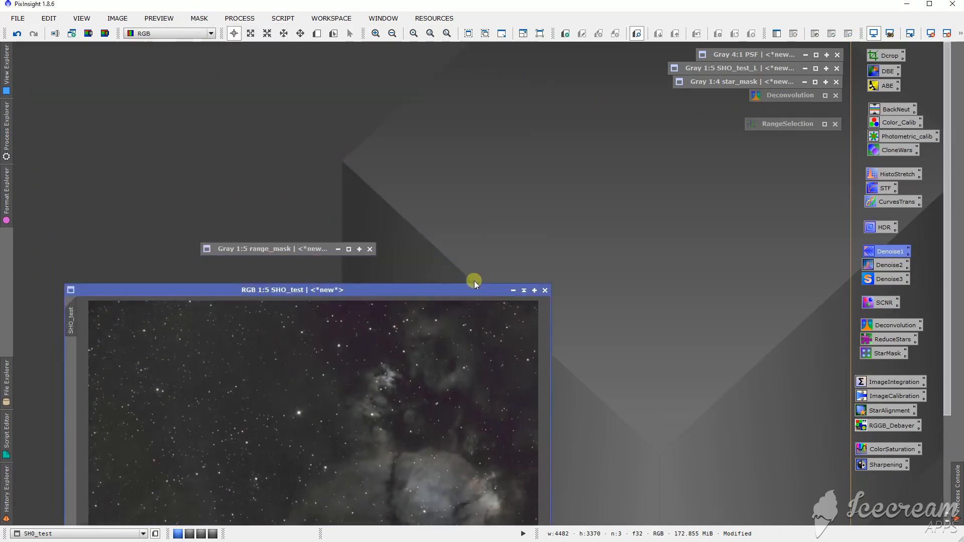
left_click(369, 249)
left_click(453, 299)
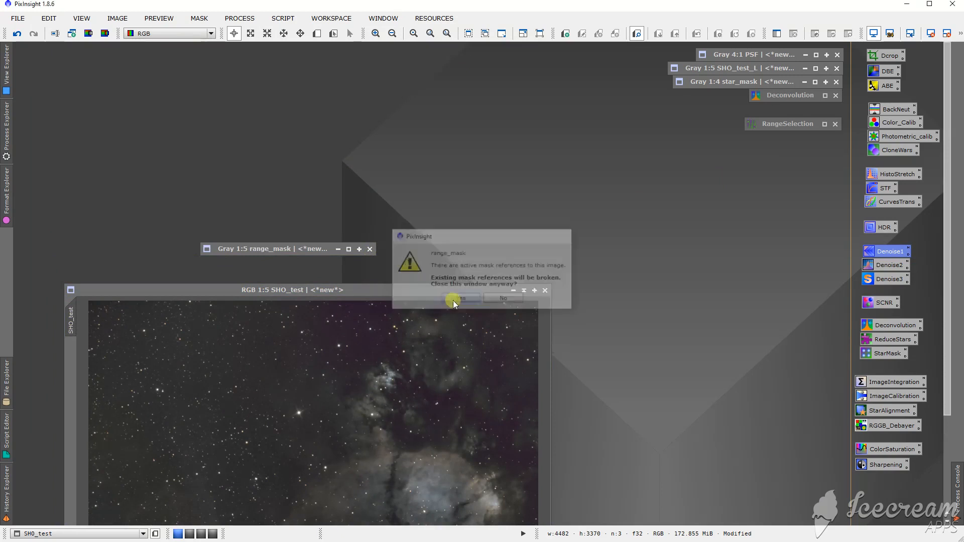
left_click(835, 124)
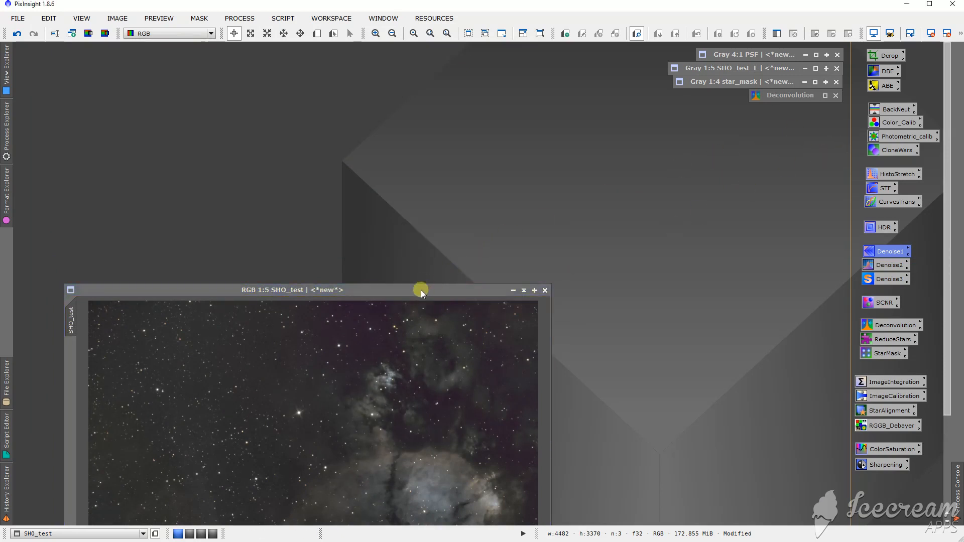
left_click_drag(420, 290, 390, 95)
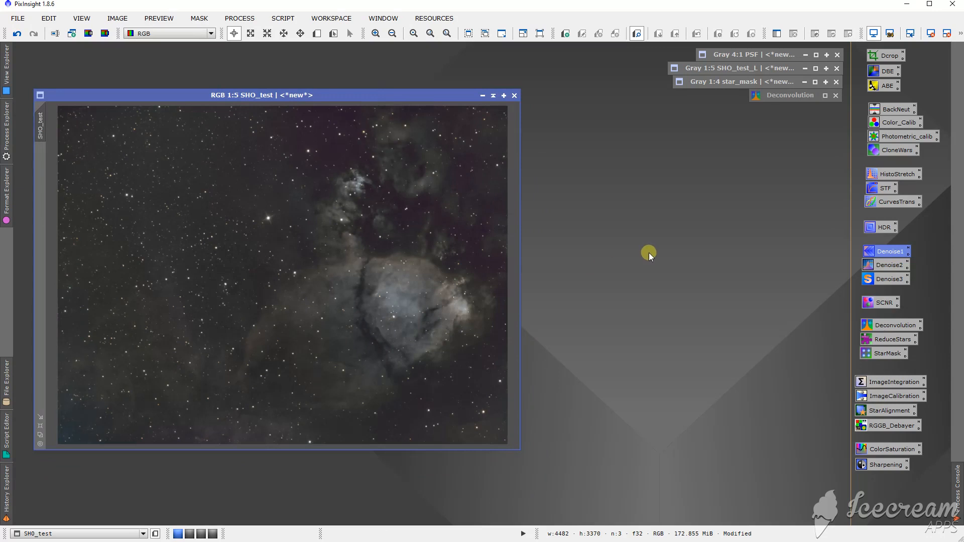
Try a saturation curve on SHO_test in the real-time preview, with points at 0.519/0.687 and 0.217/0.434, and close CurvesTransformation without applying it.
double_click(874, 201)
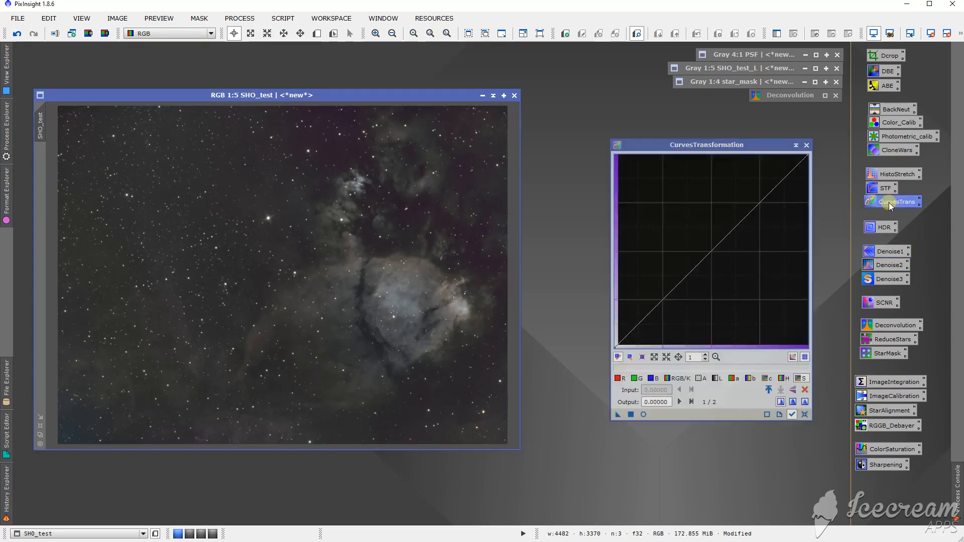
left_click_drag(740, 143, 746, 146)
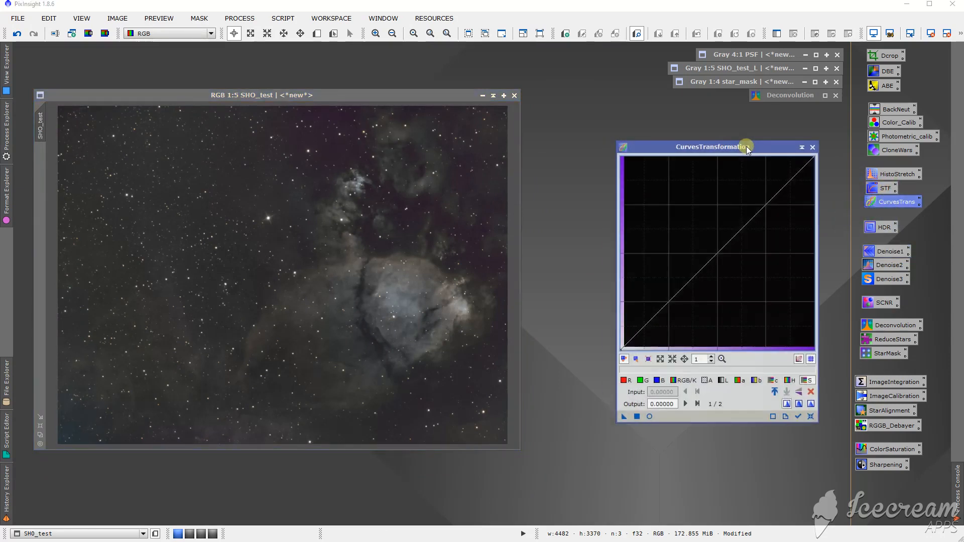
left_click(649, 416)
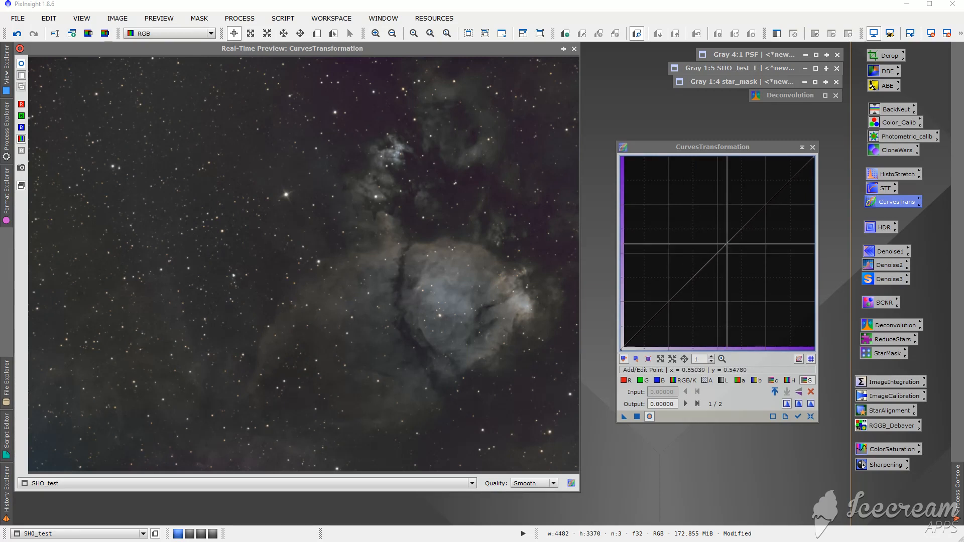
left_click_drag(727, 243, 721, 217)
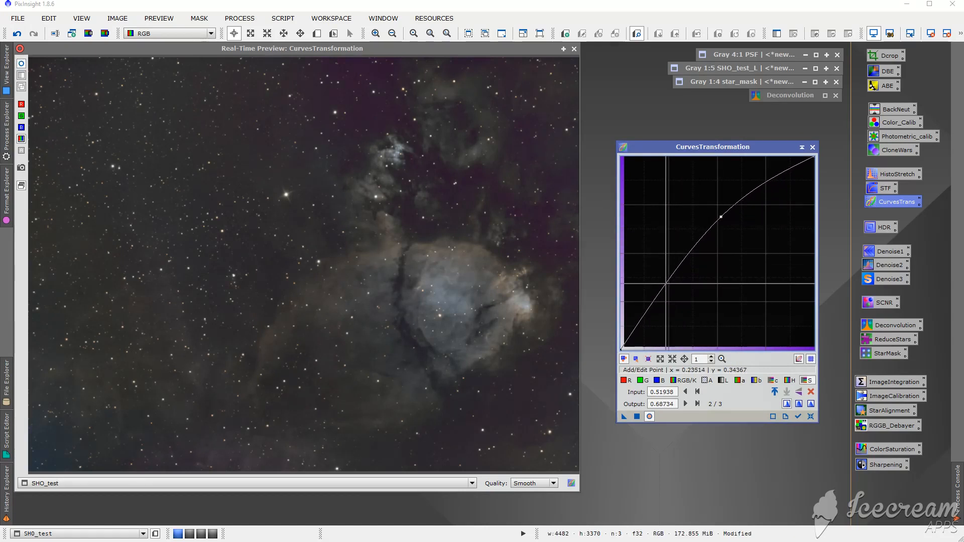
left_click_drag(666, 284, 662, 265)
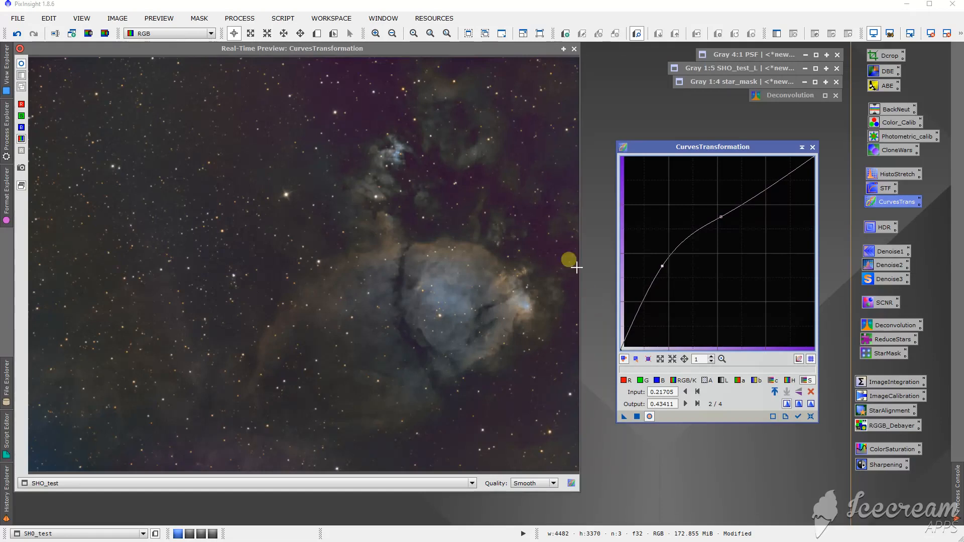
left_click(560, 52)
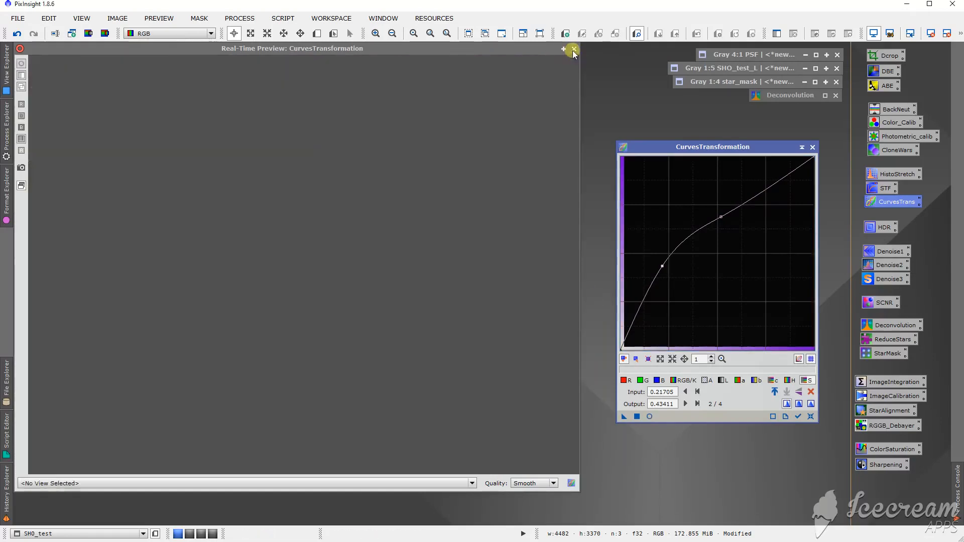
left_click(793, 395)
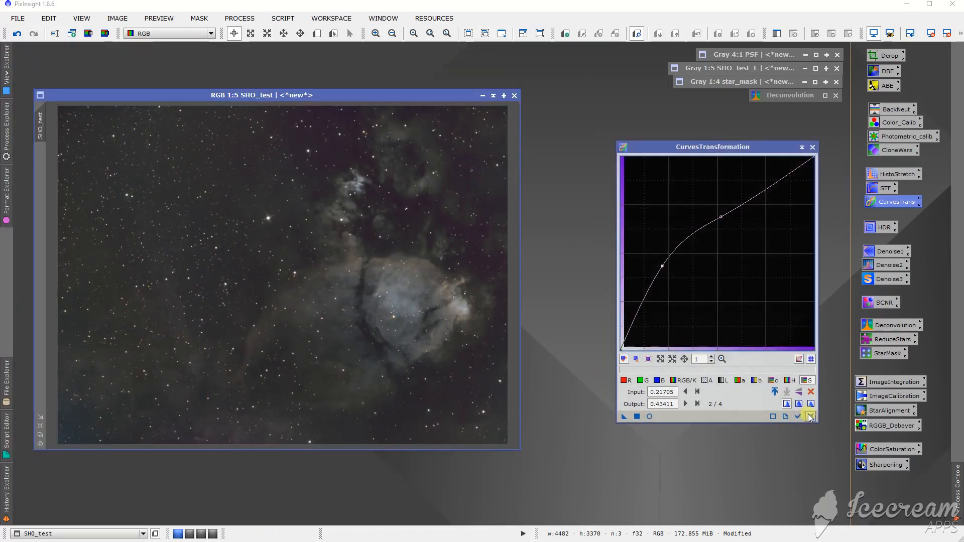
left_click(813, 147)
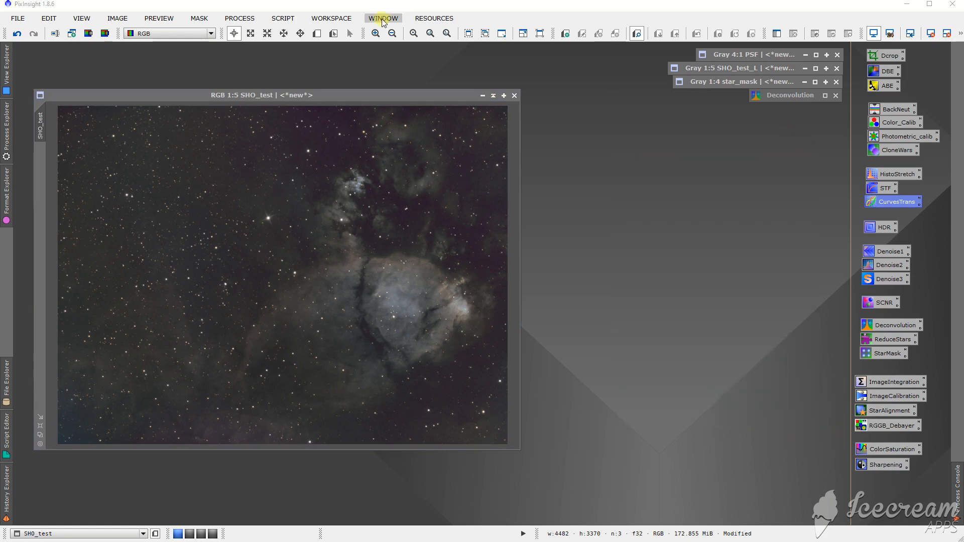
Reopen RangeSelection, generate a new range mask from SHO_test with upper limit 0.27 and smoothness 100, and apply it to SHO_test.
left_click(240, 18)
mouse_move(242, 32)
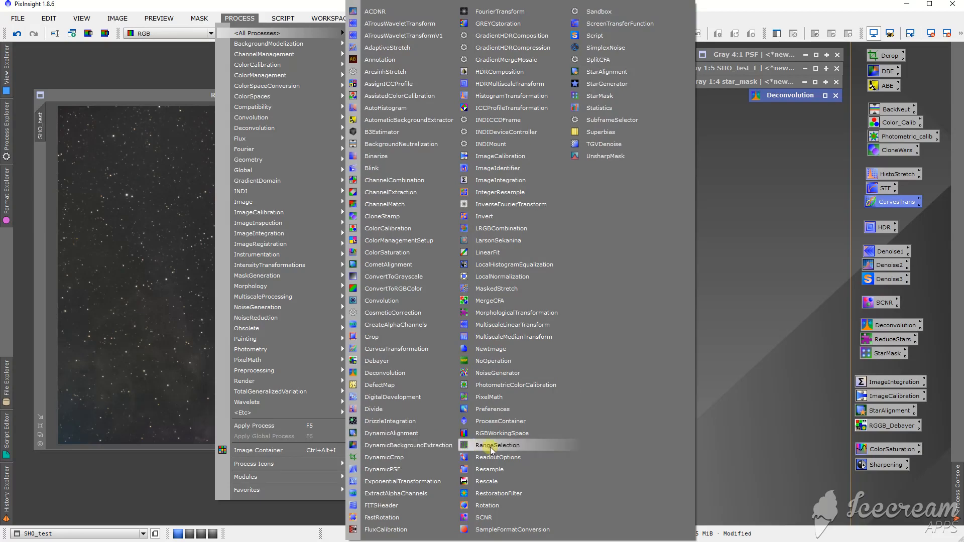
left_click(484, 445)
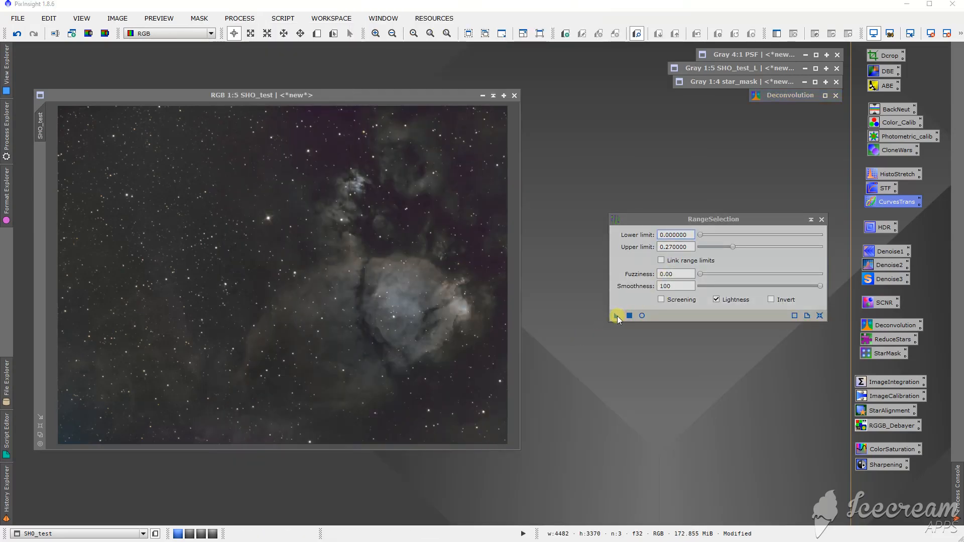
left_click(617, 316)
left_click_drag(330, 284, 330, 283)
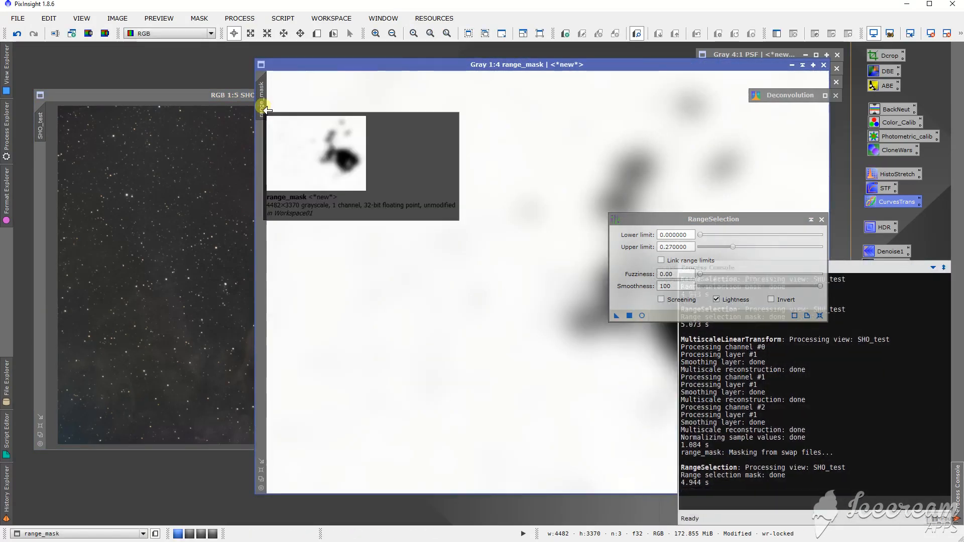
left_click_drag(261, 105, 54, 170)
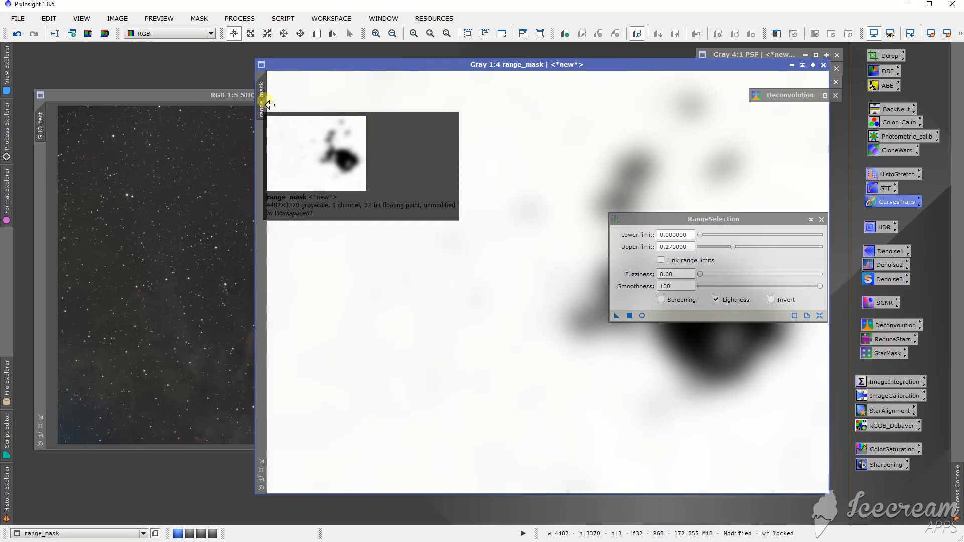
Apply range_mask as the mask of SHO_test, then collapse the range_mask and RangeSelection windows out of the way.
left_click_drag(266, 104, 262, 107)
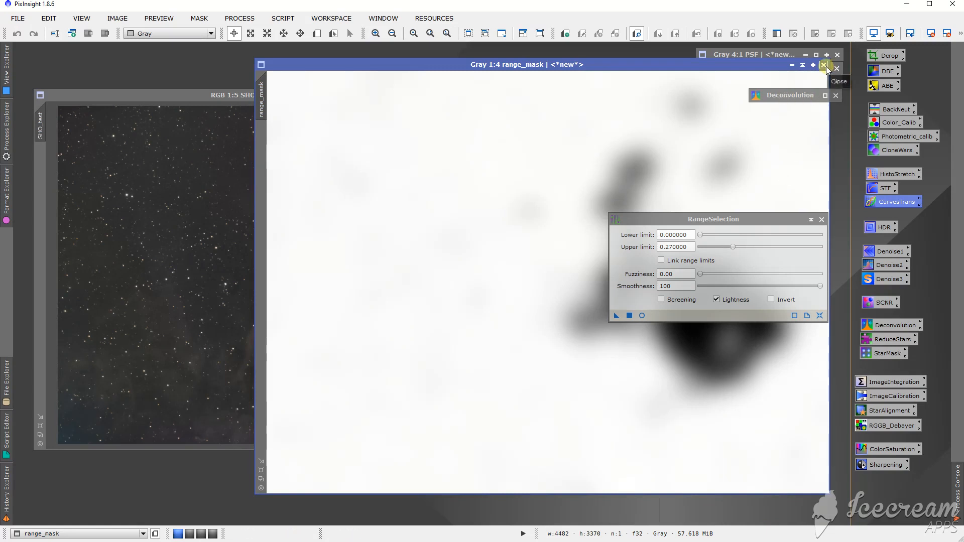
left_click(261, 478)
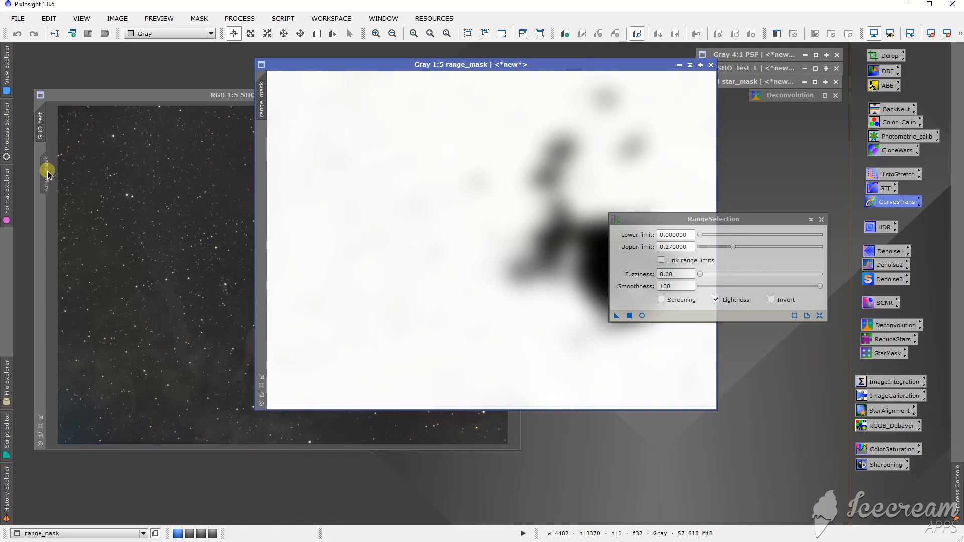
left_click(690, 65)
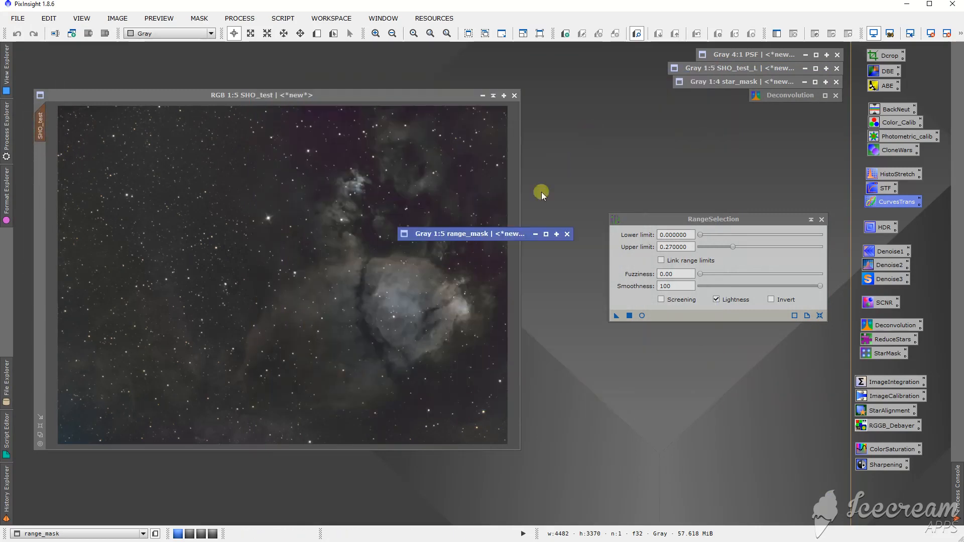
left_click_drag(514, 233, 392, 232)
left_click(420, 94)
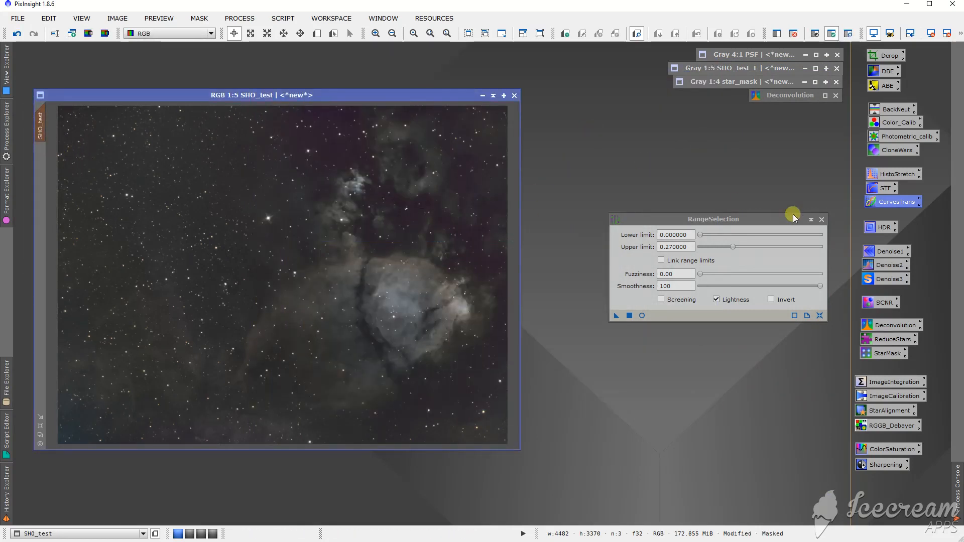
left_click(810, 220)
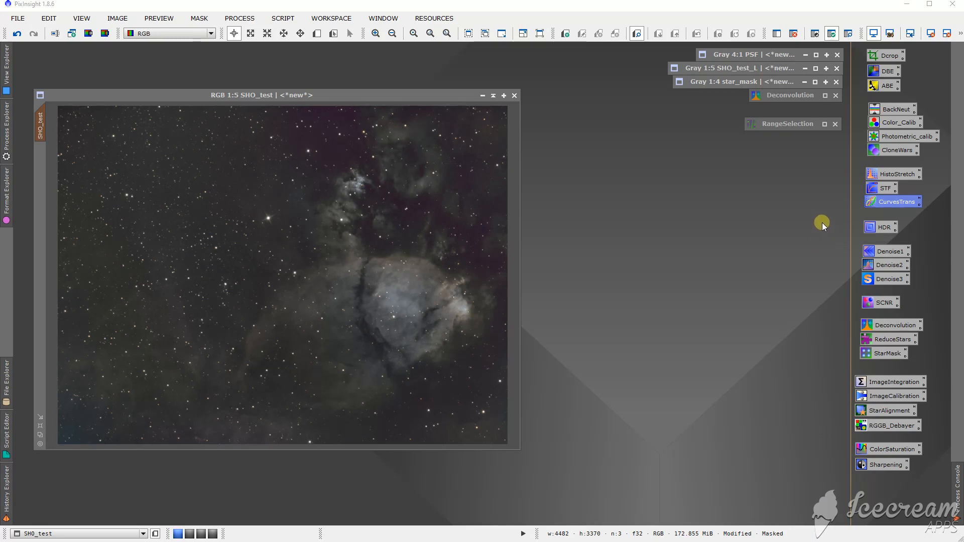
Show the mask overlay on SHO_test, invert the mask so the background is protected, and hide the overlay again.
left_click(426, 226)
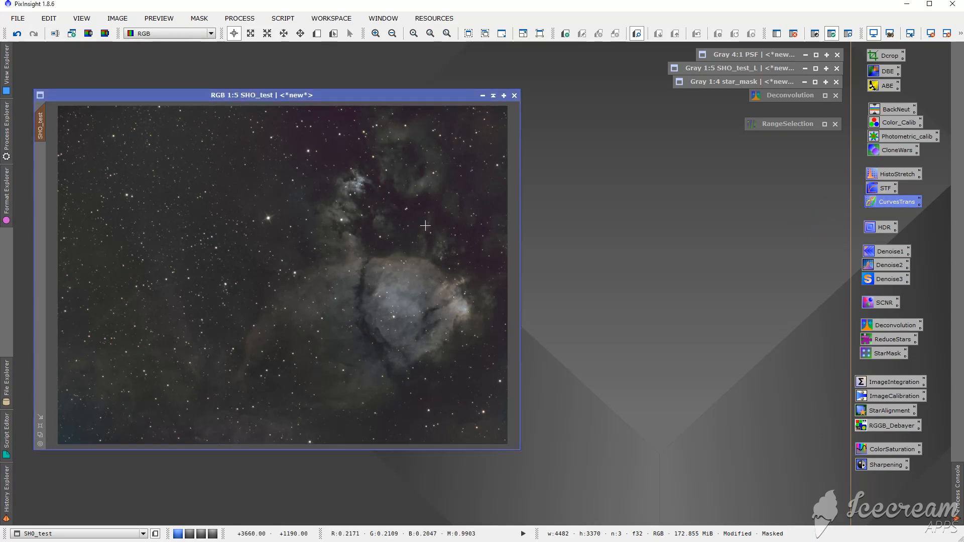
key("ctrl+k")
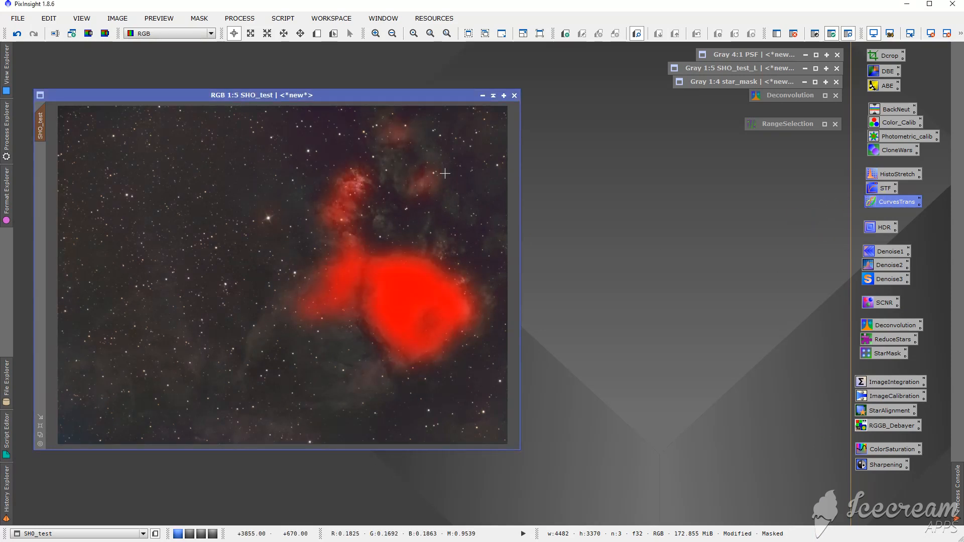
key("ctrl+shift+i")
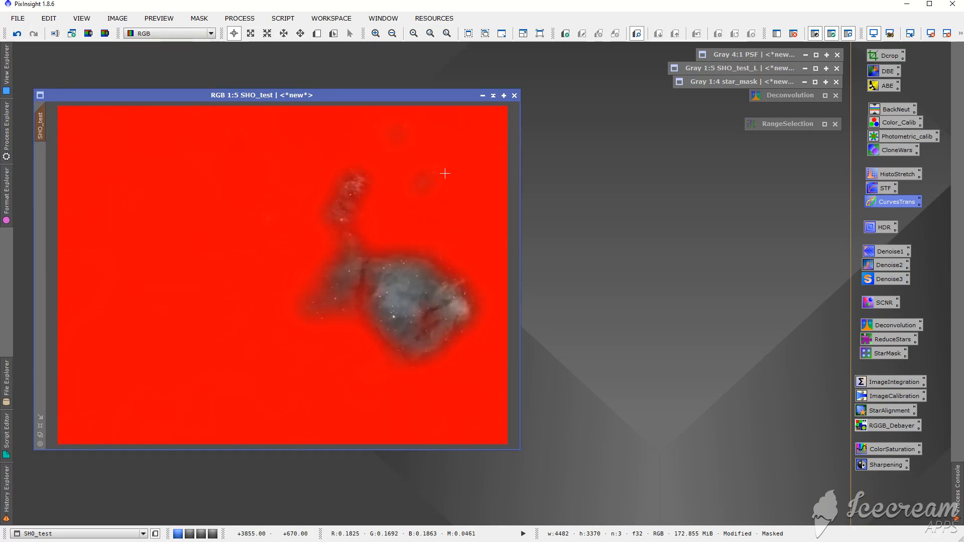
left_click(239, 18)
mouse_move(201, 25)
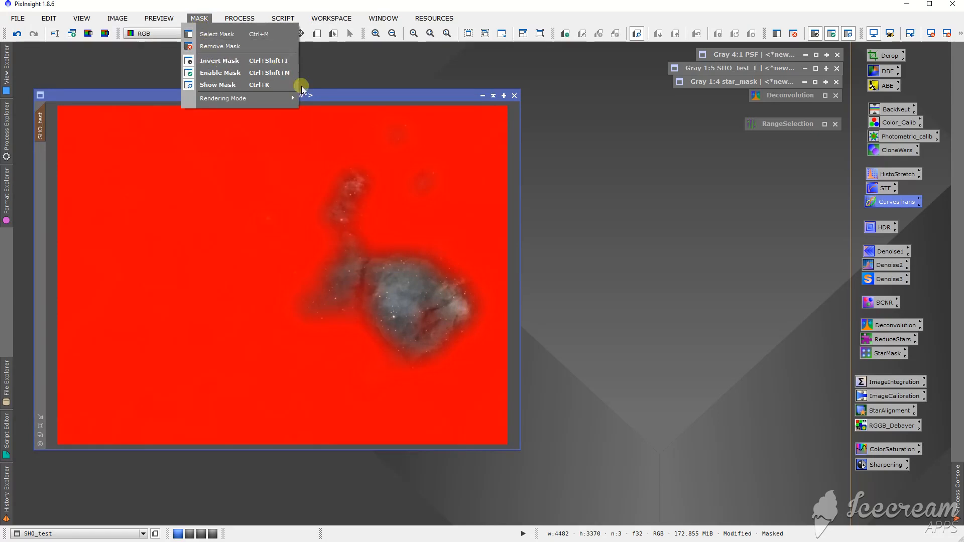
left_click(338, 95)
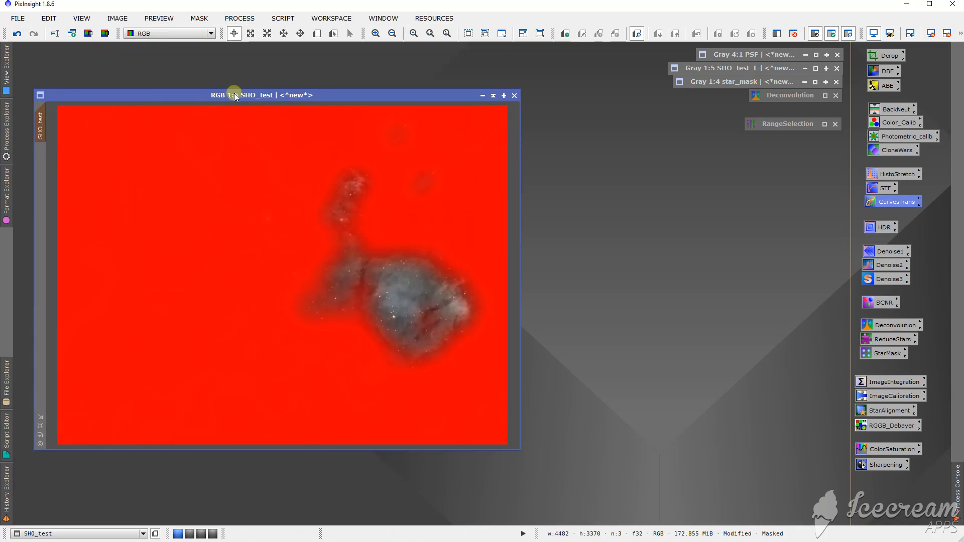
key("ctrl+k")
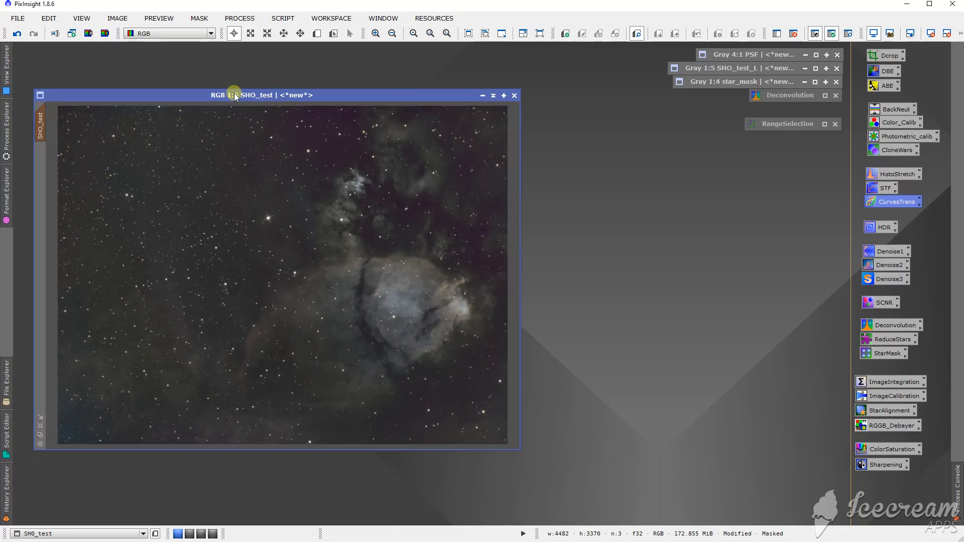
Open CurvesTransformation with a real-time preview and raise the saturation curve with two points, the lower one at about 0.269/0.561.
double_click(879, 202)
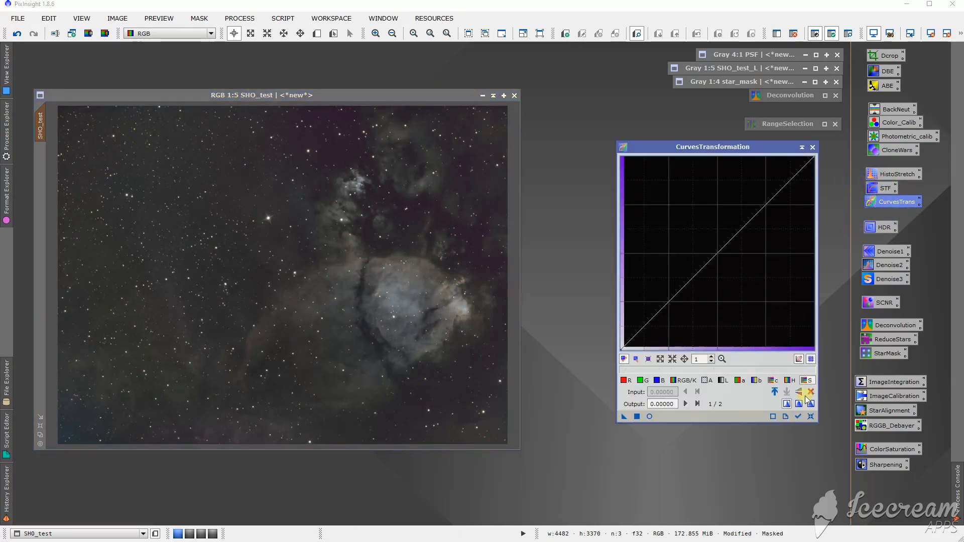
left_click(650, 417)
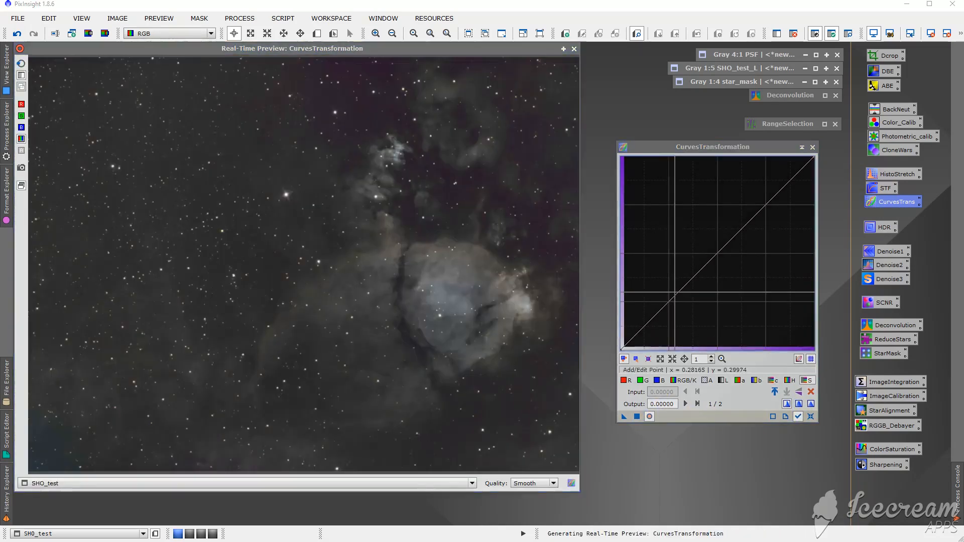
left_click(677, 287)
left_click_drag(676, 287, 675, 268)
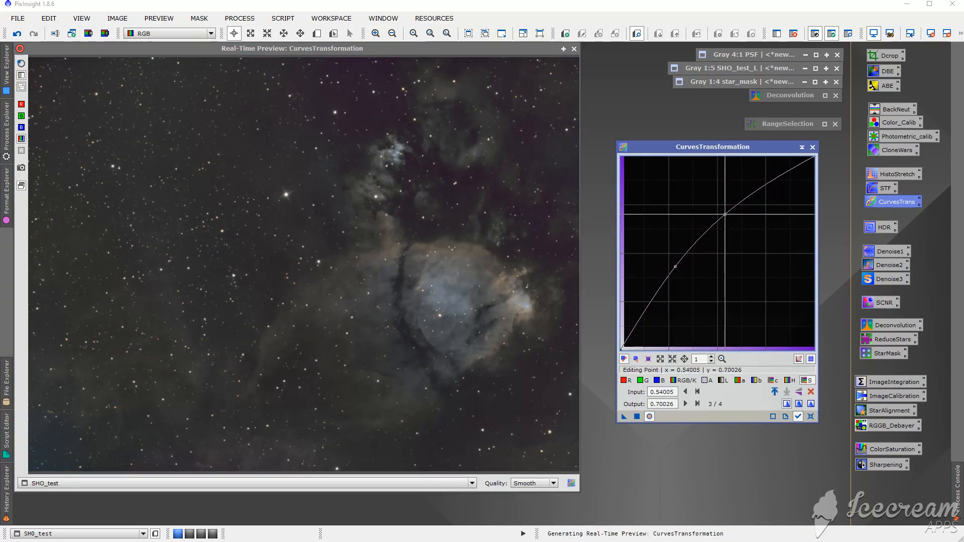
left_click(731, 219)
left_click_drag(675, 267, 674, 250)
mouse_move(730, 220)
left_mouse_down()
mouse_move(718, 194)
mouse_move(730, 213)
left_mouse_up()
left_click_drag(673, 250, 672, 242)
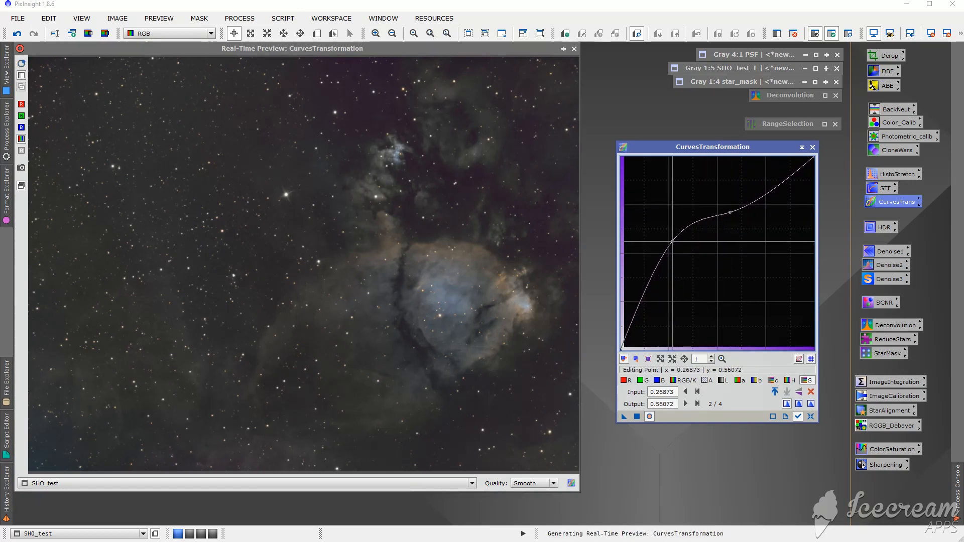
Shape the combined RGB/K curve with points at about 0.424/0.517 and 0.300/0.341.
left_click(684, 380)
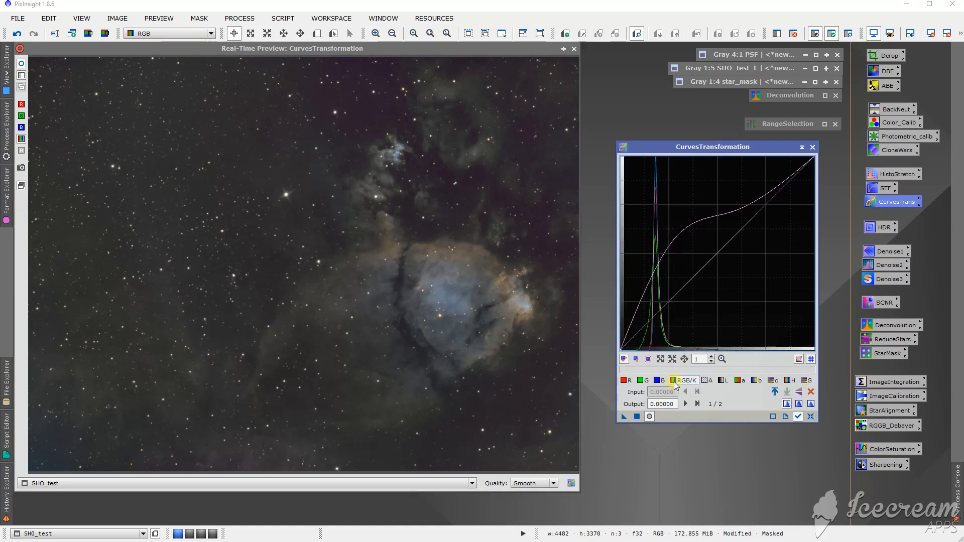
left_click(704, 266)
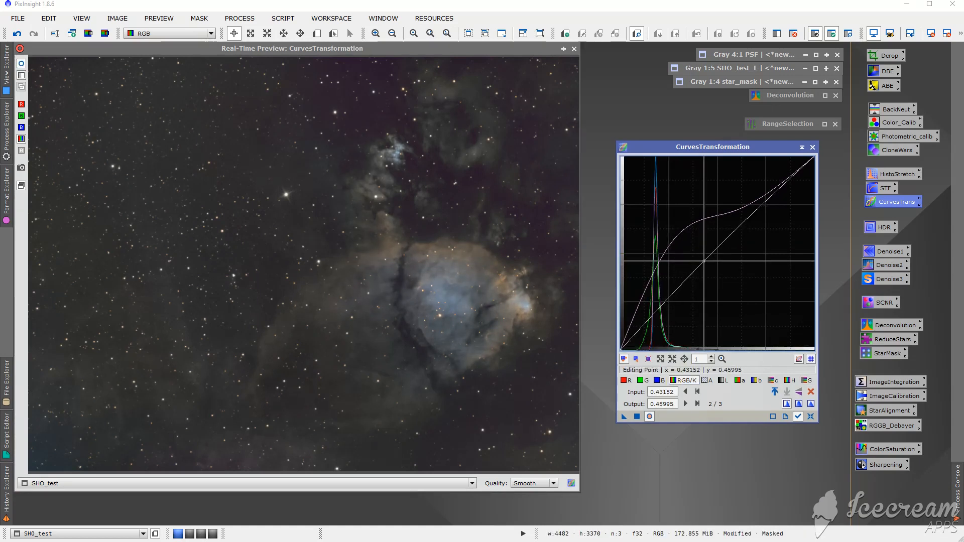
left_click_drag(704, 266, 703, 250)
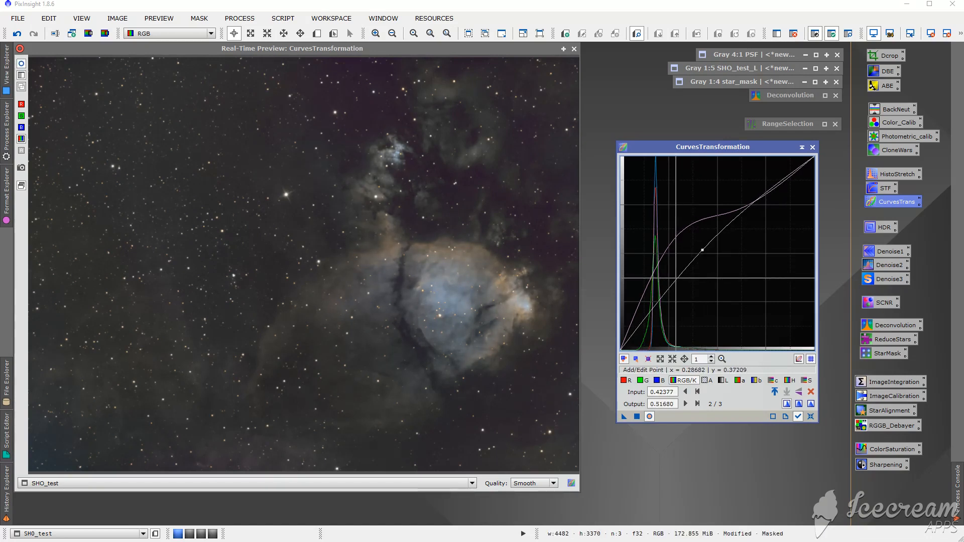
left_click(674, 281)
left_click_drag(675, 281, 678, 284)
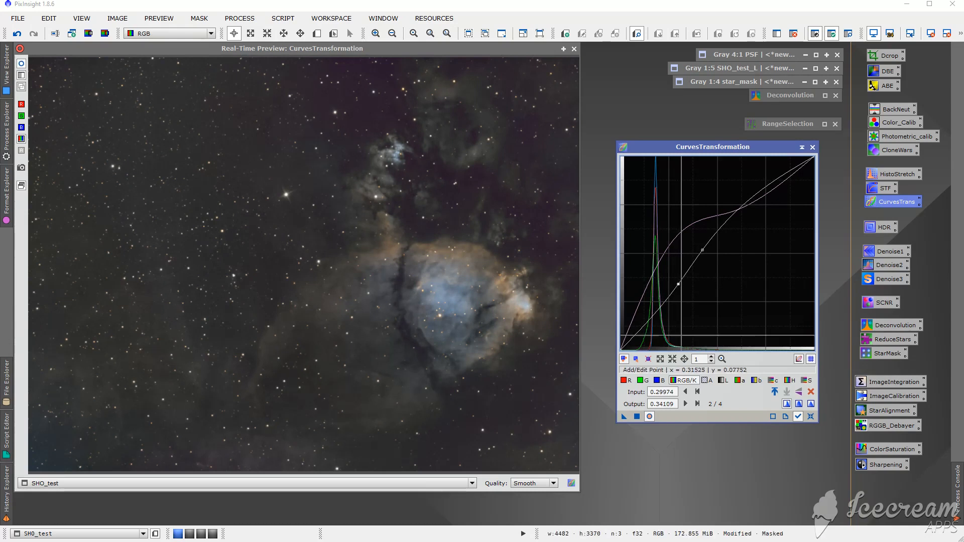
Lift the blue channel curve slightly with points at about 0.504/0.525 and 0.339/0.344.
left_click(658, 380)
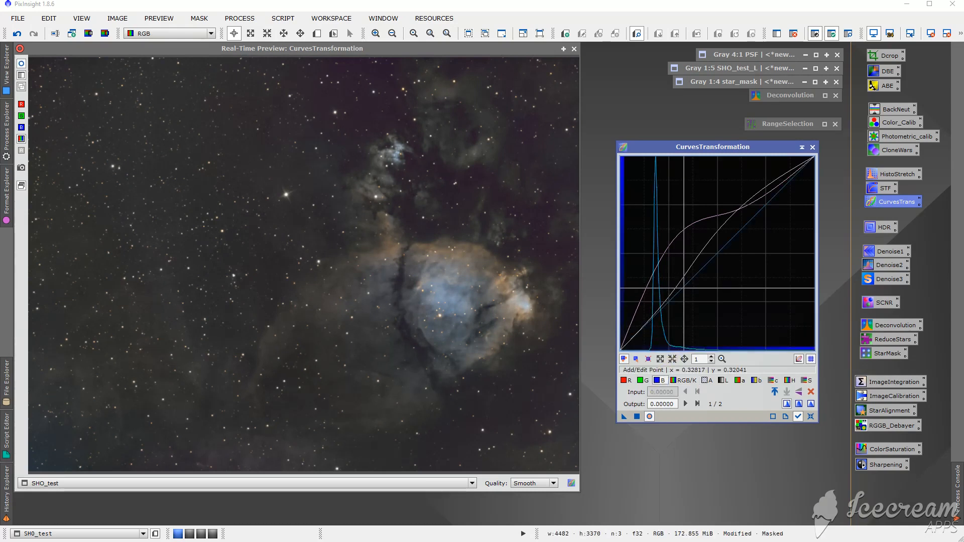
left_click(683, 284)
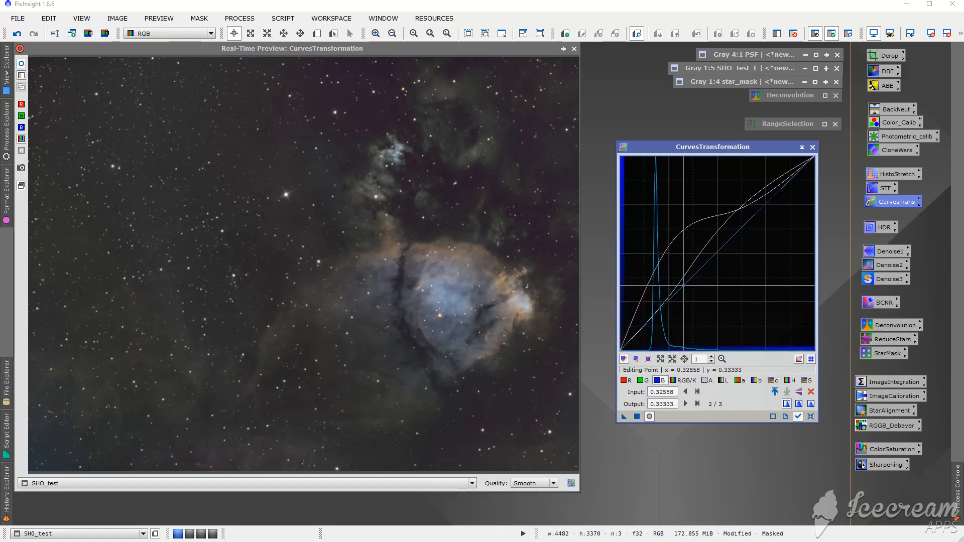
left_click(718, 248)
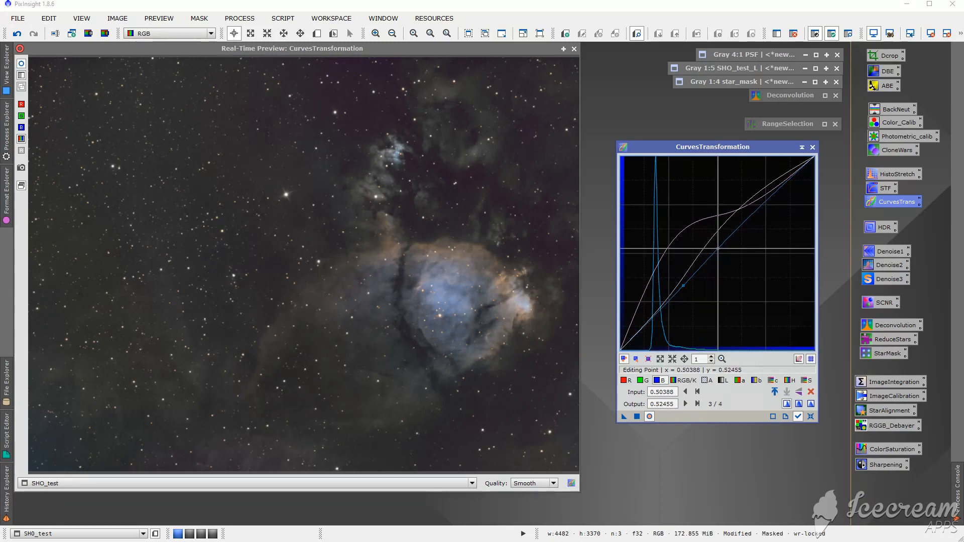
left_click_drag(683, 285, 685, 283)
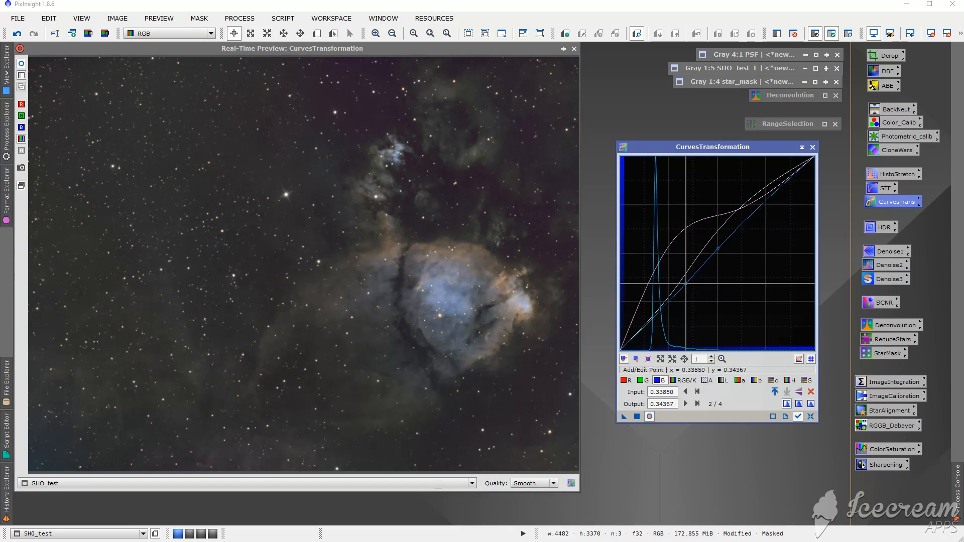
Strengthen the saturation curve by moving its points to about 0.491/0.811 and 0.243/0.574.
left_click(805, 380)
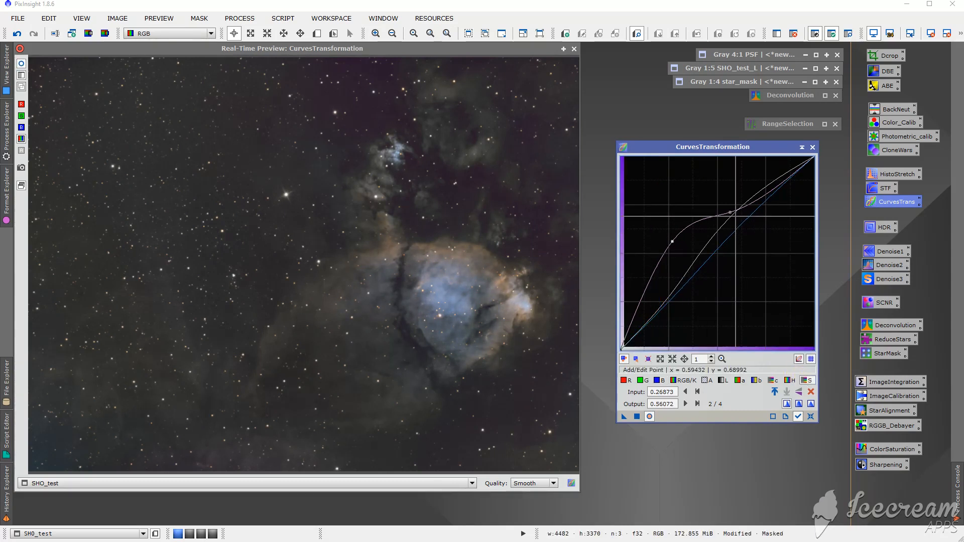
left_click_drag(731, 212, 716, 192)
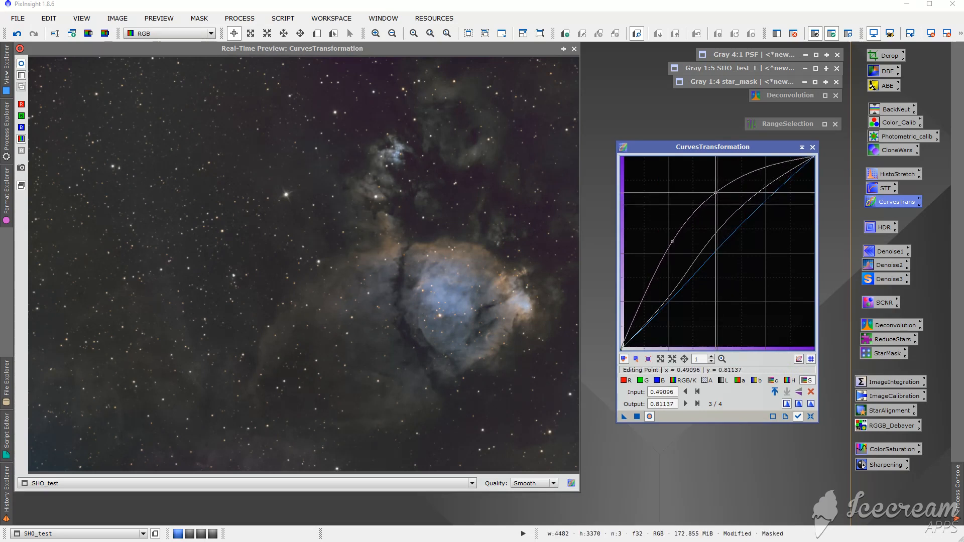
left_click_drag(672, 241, 668, 238)
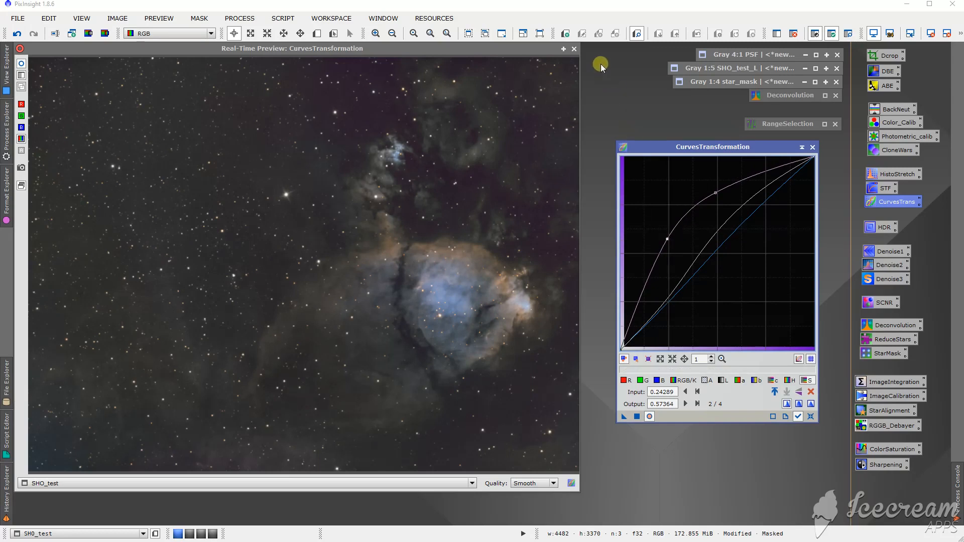
Close the real-time preview and apply the curves to the masked SHO_test, then reset and close CurvesTransformation.
left_click(573, 48)
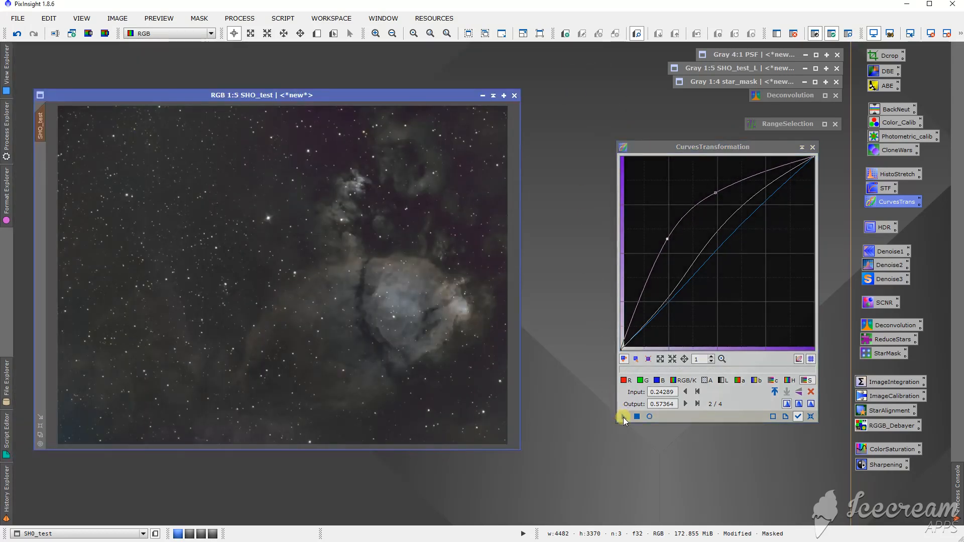
left_click_drag(623, 416, 459, 382)
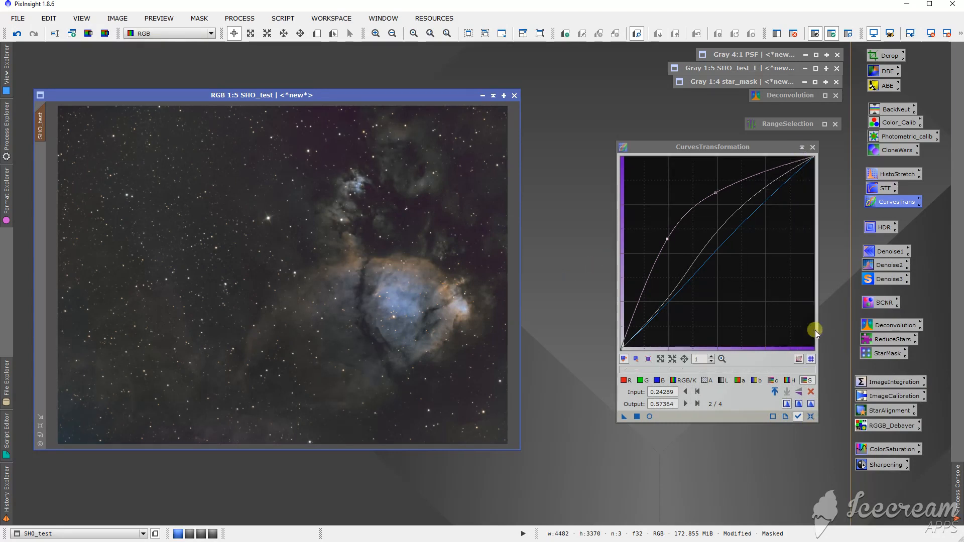
left_click(811, 416)
left_click(813, 147)
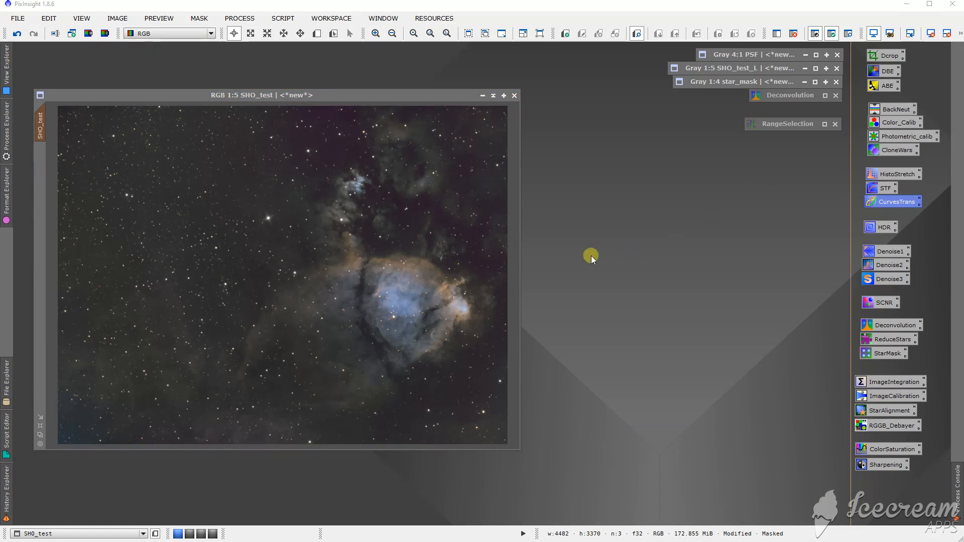
Reopen CurvesTransformation with a real-time preview and adjust the lightness curve with an upper midtone point and one at about 0.269/0.274.
double_click(879, 204)
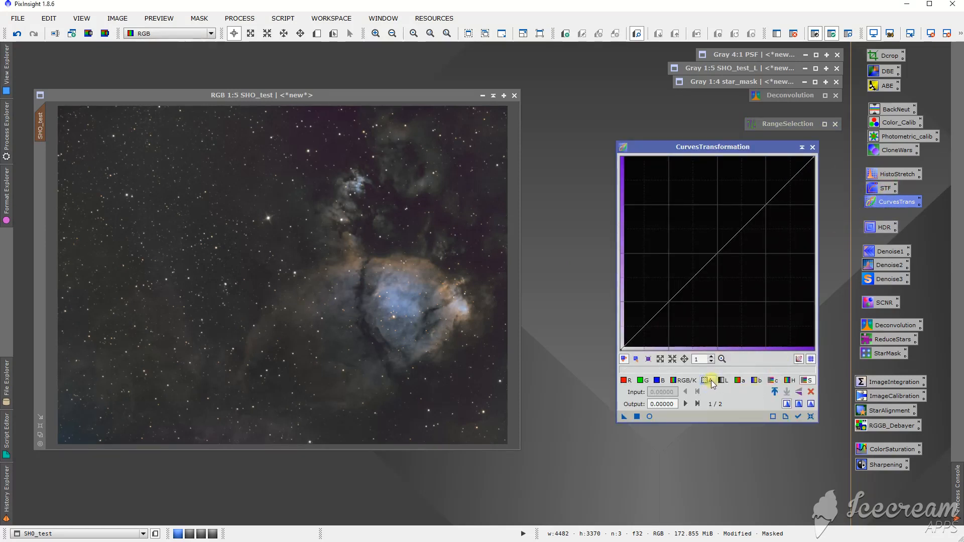
left_click(726, 381)
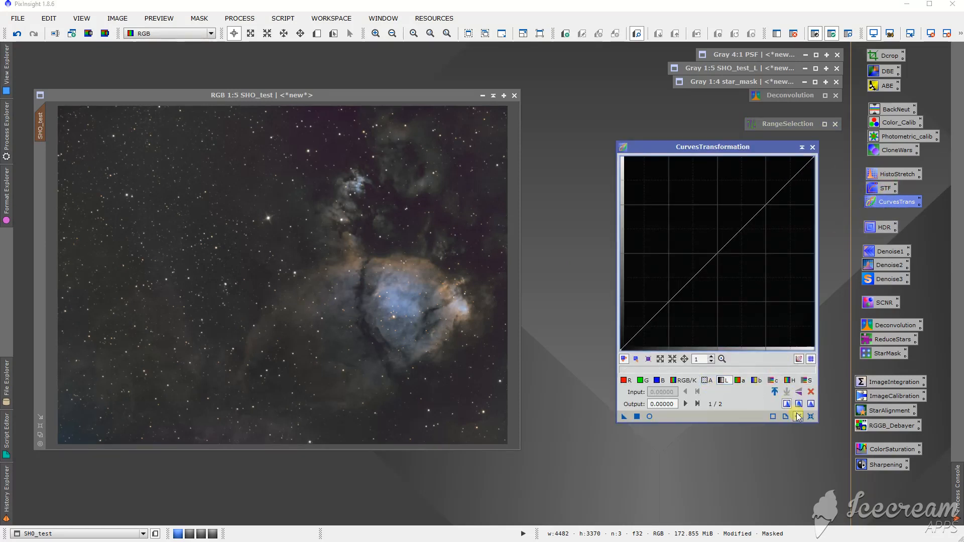
left_click(650, 416)
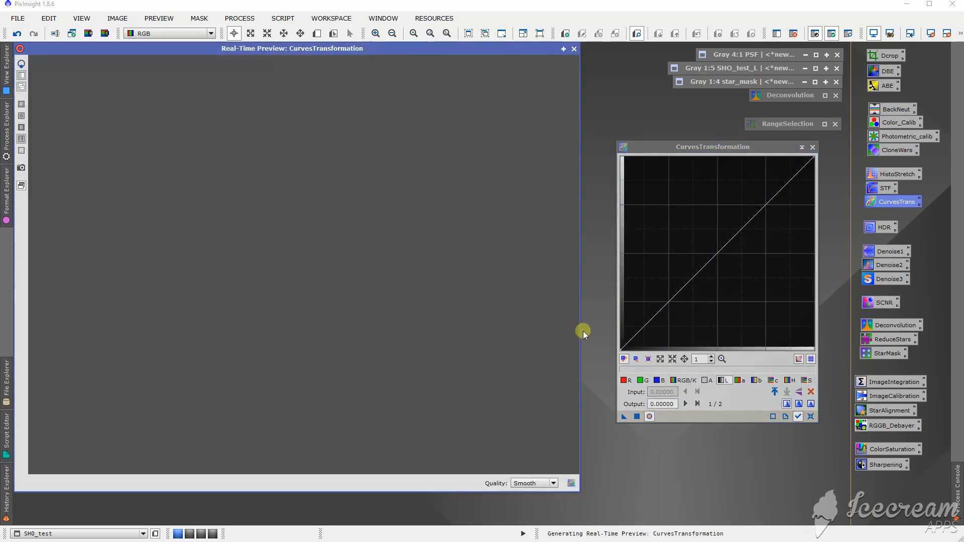
mouse_move(717, 253)
left_mouse_down()
mouse_move(698, 227)
mouse_move(734, 286)
mouse_move(710, 251)
left_mouse_up()
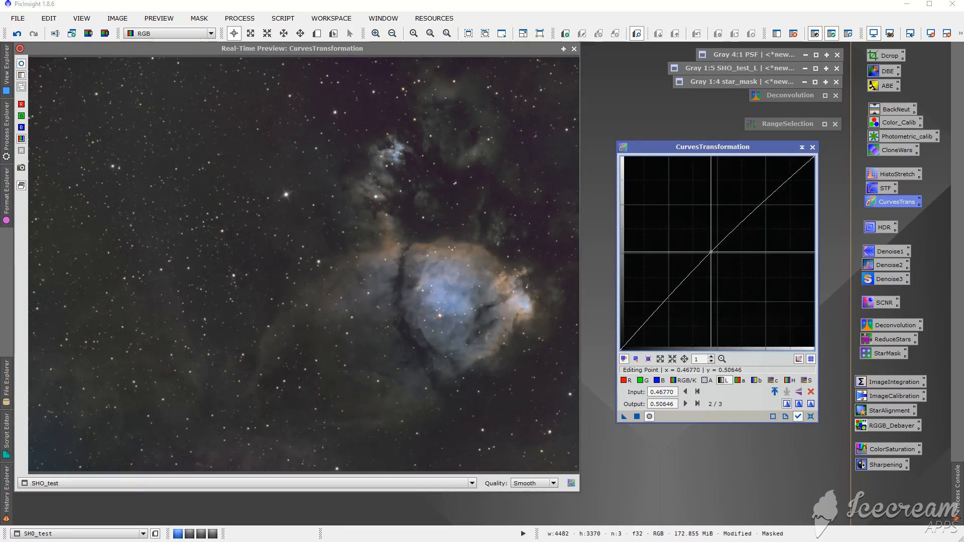
left_click(666, 298)
left_click_drag(667, 298, 672, 298)
Close the real-time preview and remove the mask from SHO_test.
left_click(573, 49)
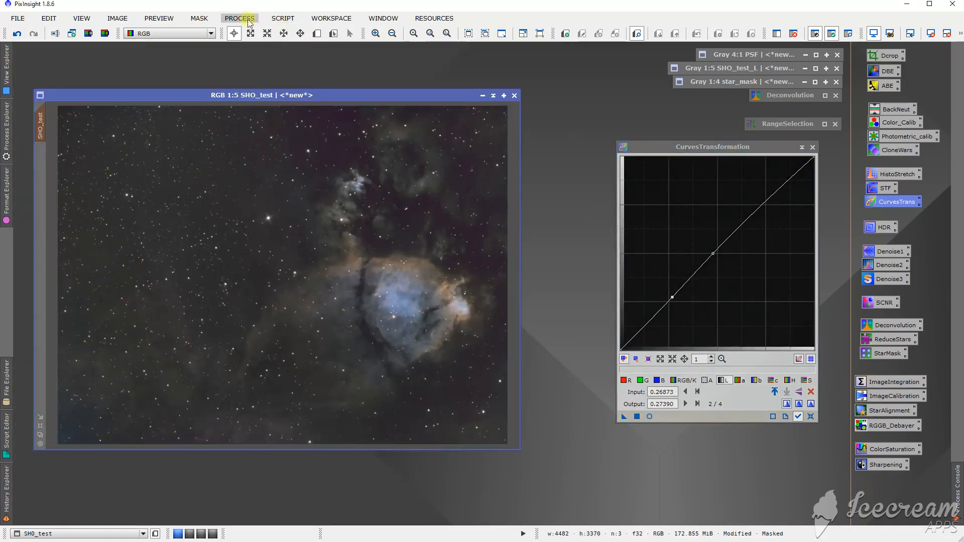
left_click(198, 18)
left_click(208, 40)
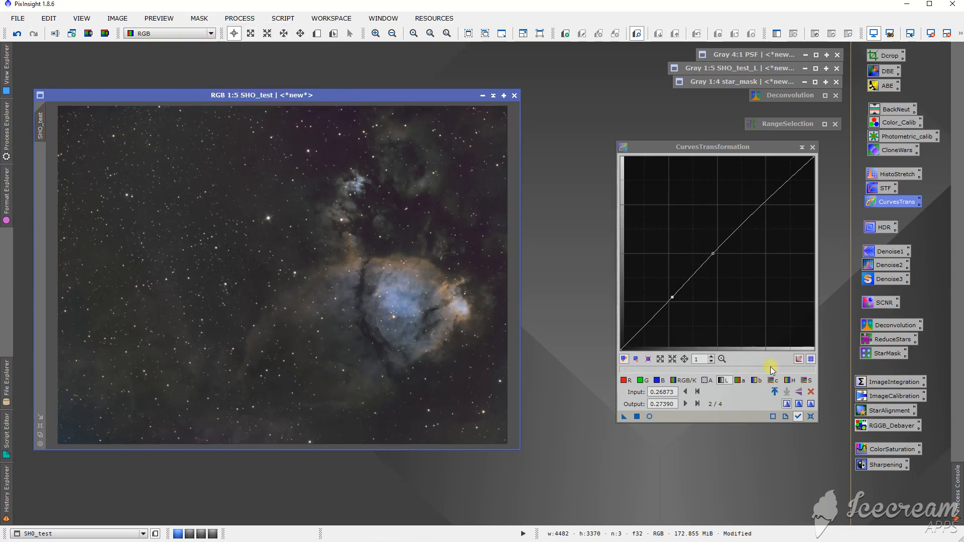
Reset CurvesTransformation and, in a real-time preview, shape the lightness curve with points at about 0.336/0.354 and 0.633/0.752.
left_click(807, 416)
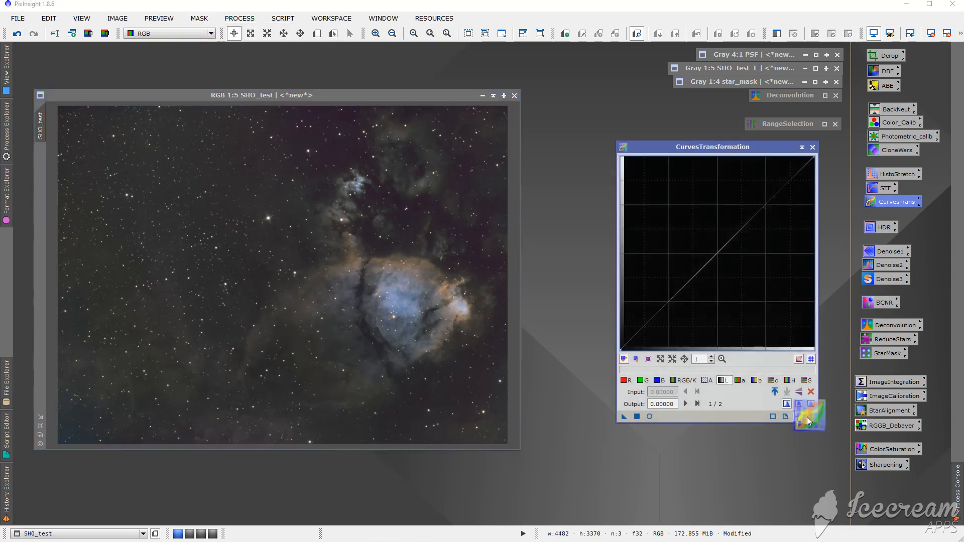
left_click(650, 417)
left_click(688, 272)
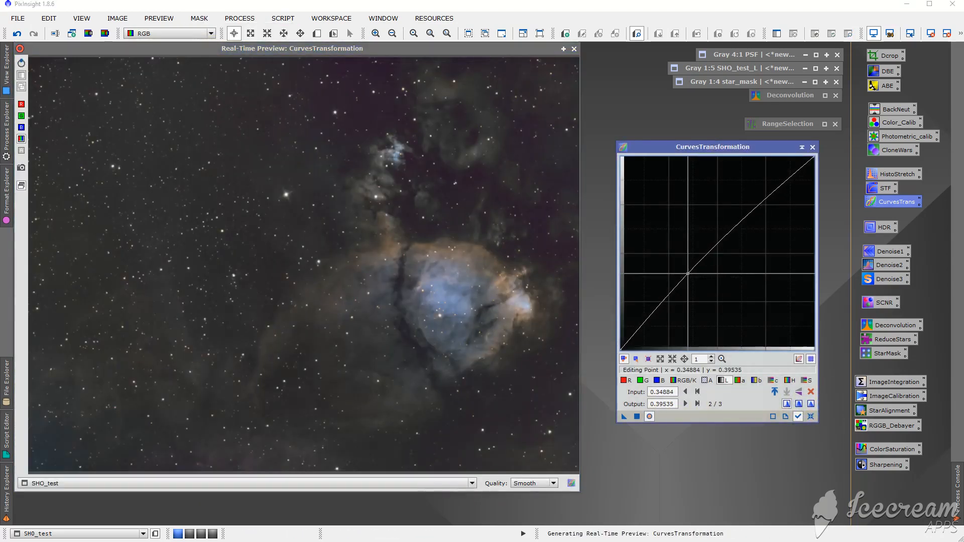
left_click_drag(687, 274, 687, 267)
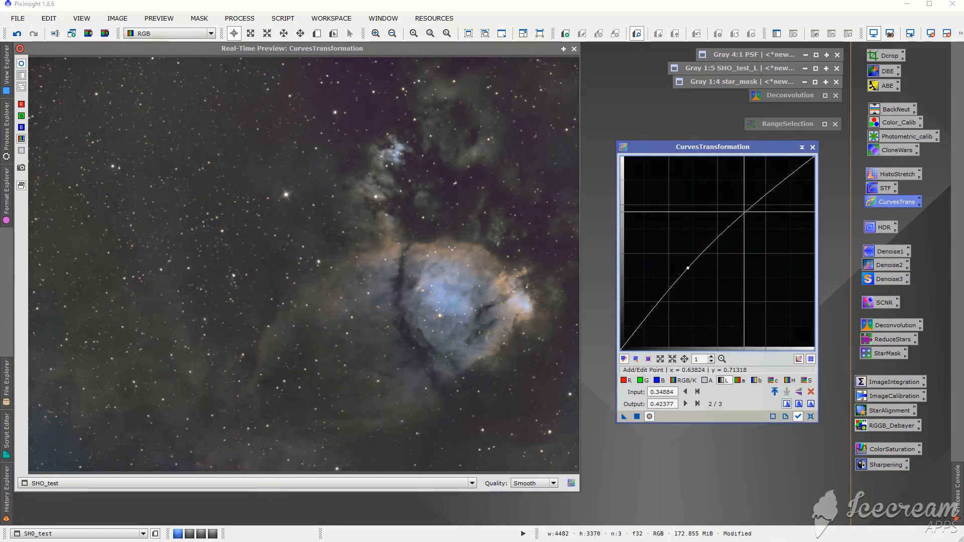
left_click_drag(744, 212, 750, 221)
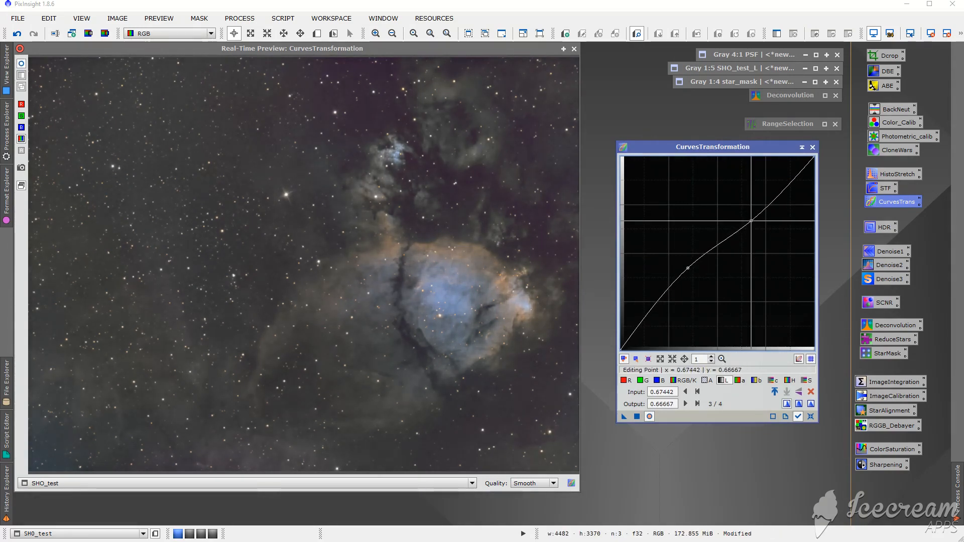
mouse_move(687, 268)
left_mouse_down()
mouse_move(693, 287)
mouse_move(685, 281)
left_mouse_up()
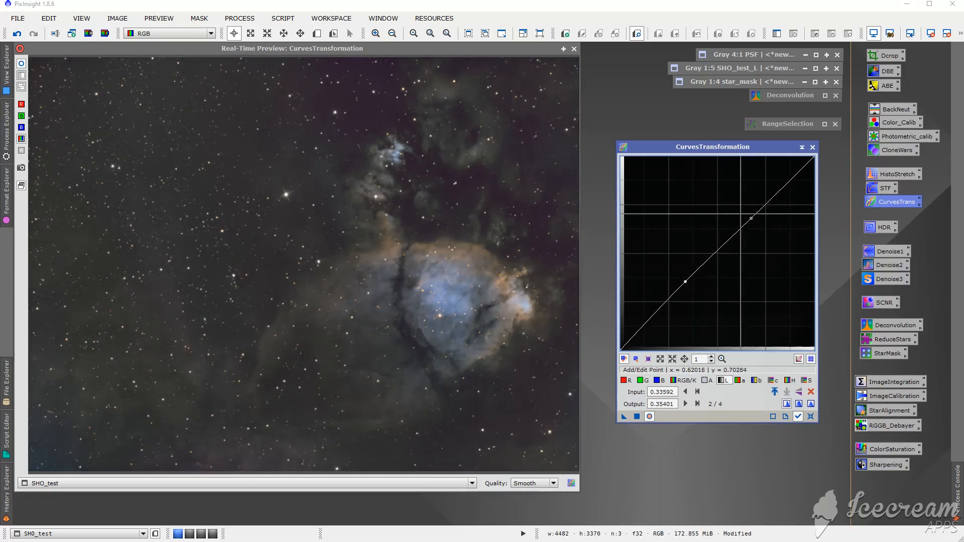
left_click_drag(751, 219, 747, 209)
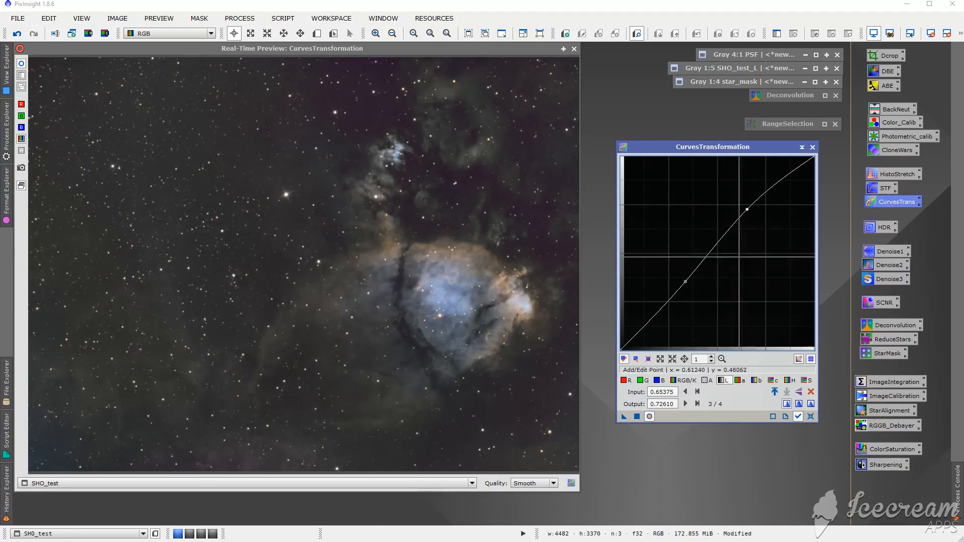
left_click_drag(746, 209, 742, 204)
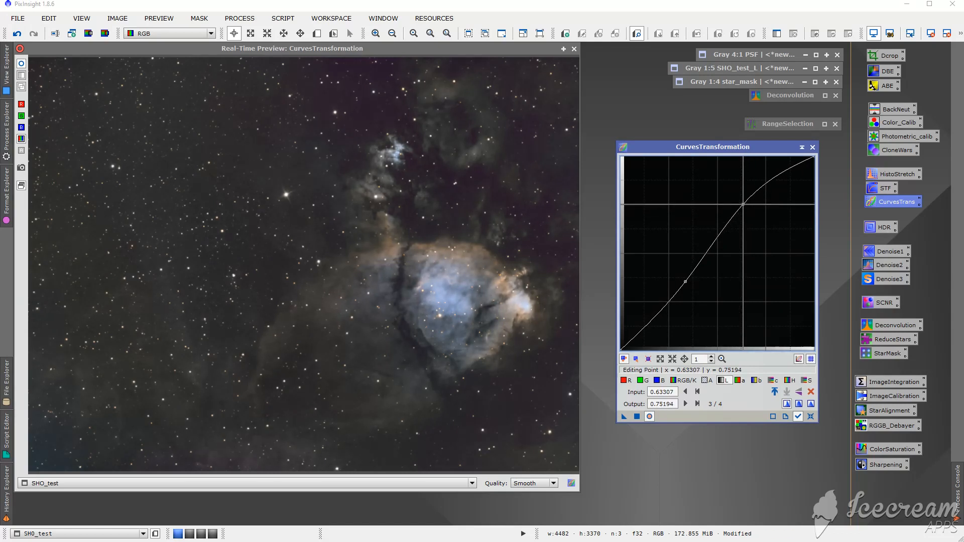
Raise the saturation curve with a point at about 0.398/0.527 and apply the curves to SHO_test, closing the preview and CurvesTransformation.
left_click(808, 383)
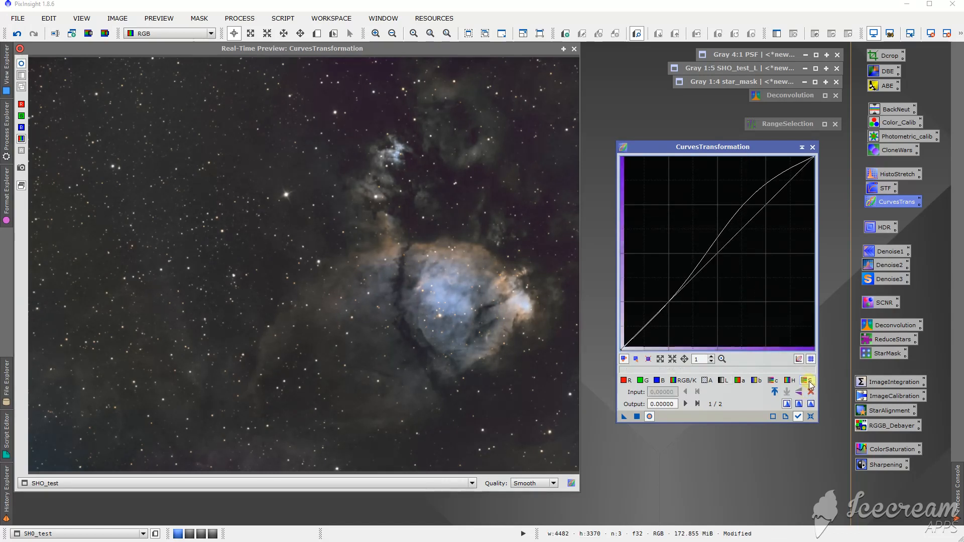
left_click_drag(705, 265, 697, 247)
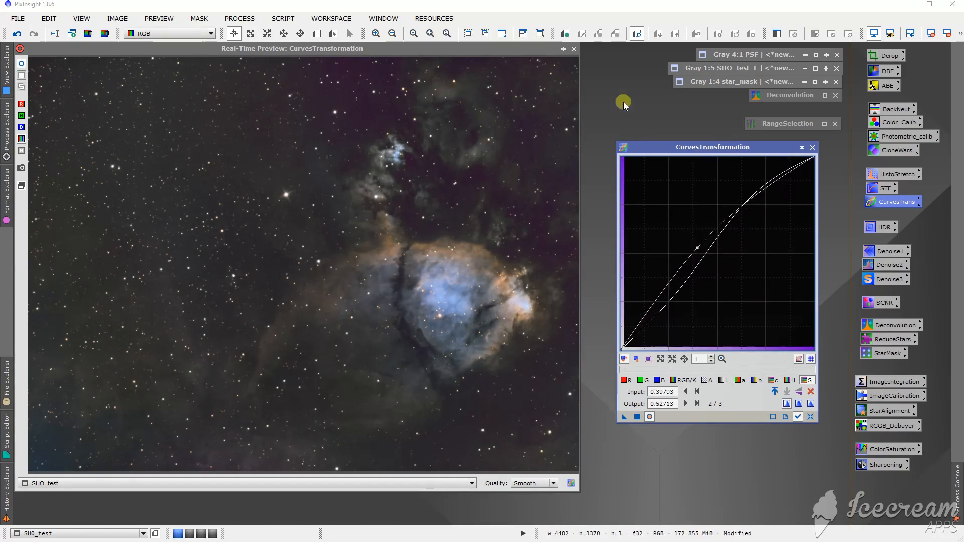
left_click(573, 50)
left_click_drag(623, 413, 430, 342)
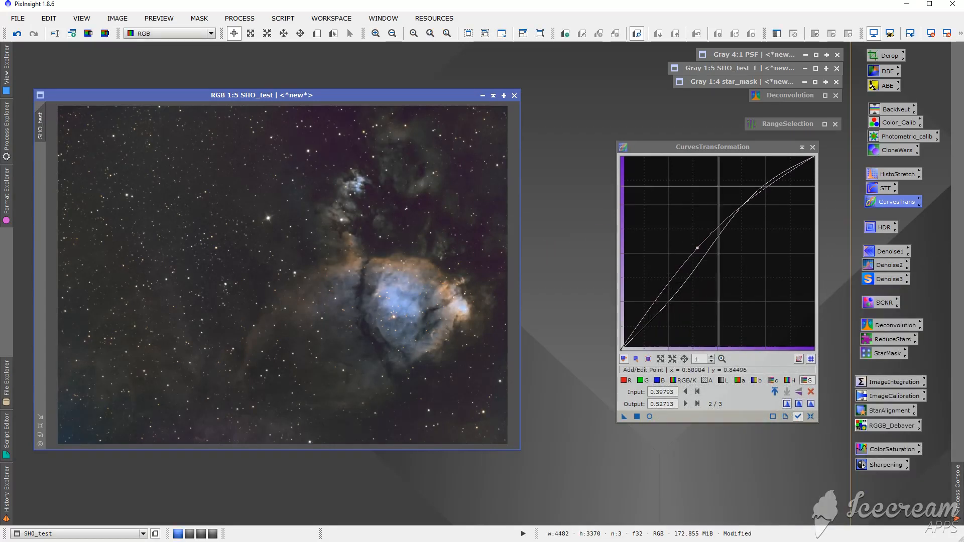
left_click(812, 147)
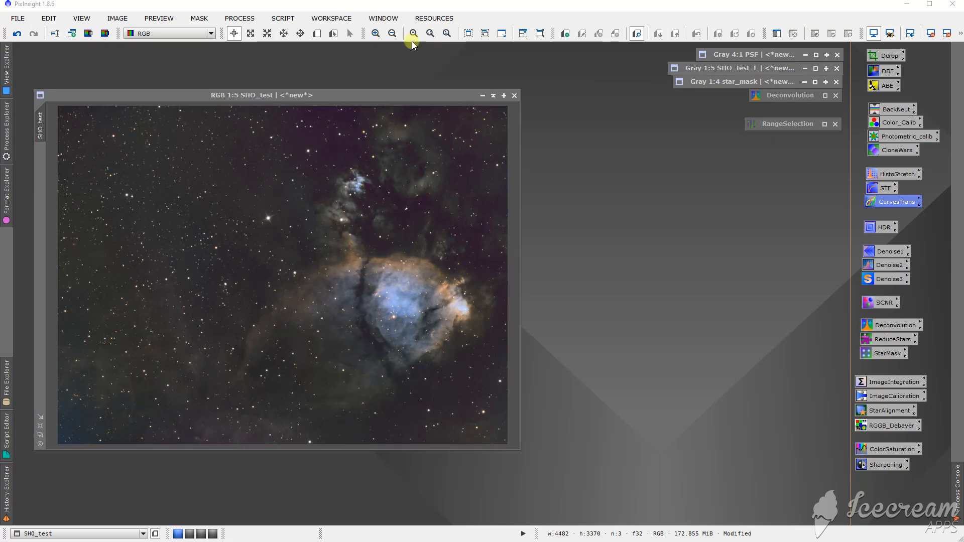
Open the UnsharpMask process and briefly view its effect on SHO_test in a real-time preview before closing the preview.
left_click(275, 19)
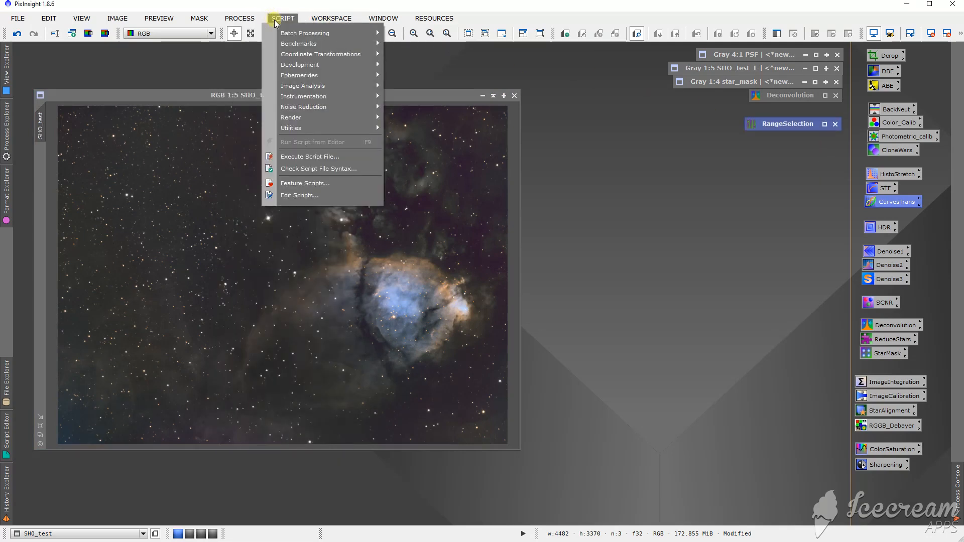
mouse_move(240, 18)
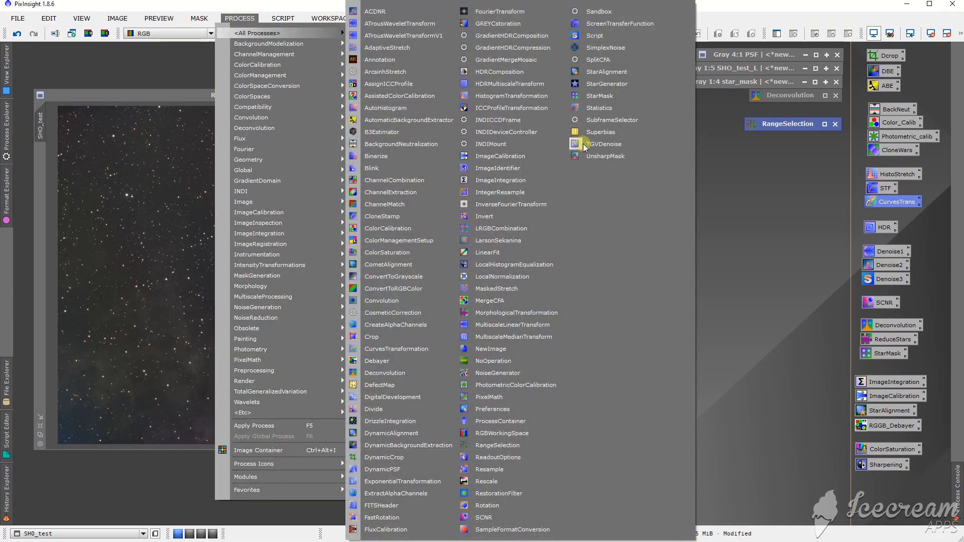
left_click(602, 156)
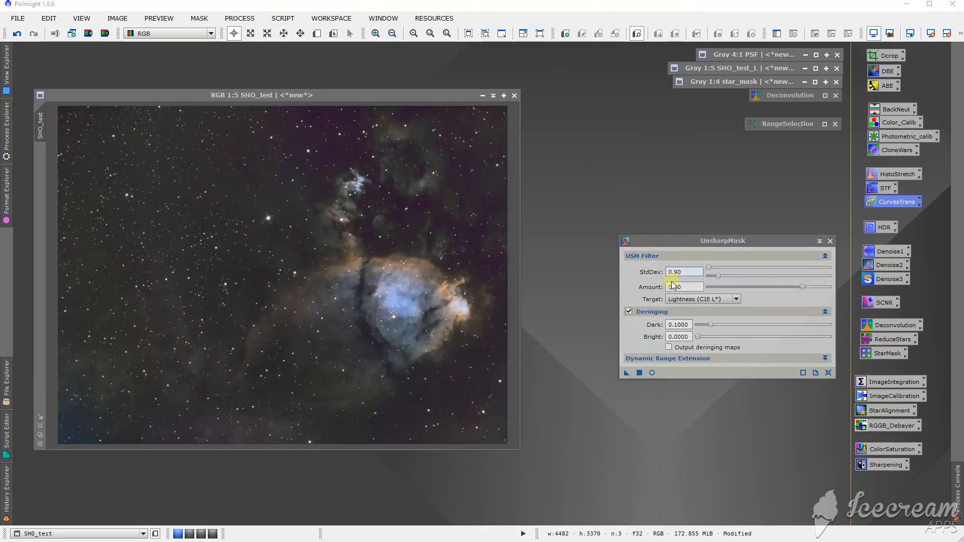
left_click(652, 373)
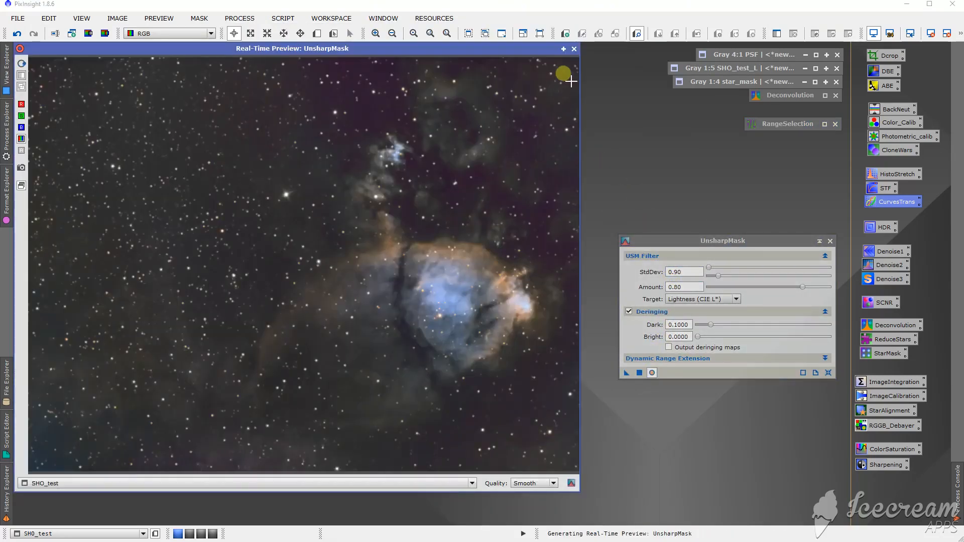
left_click(574, 49)
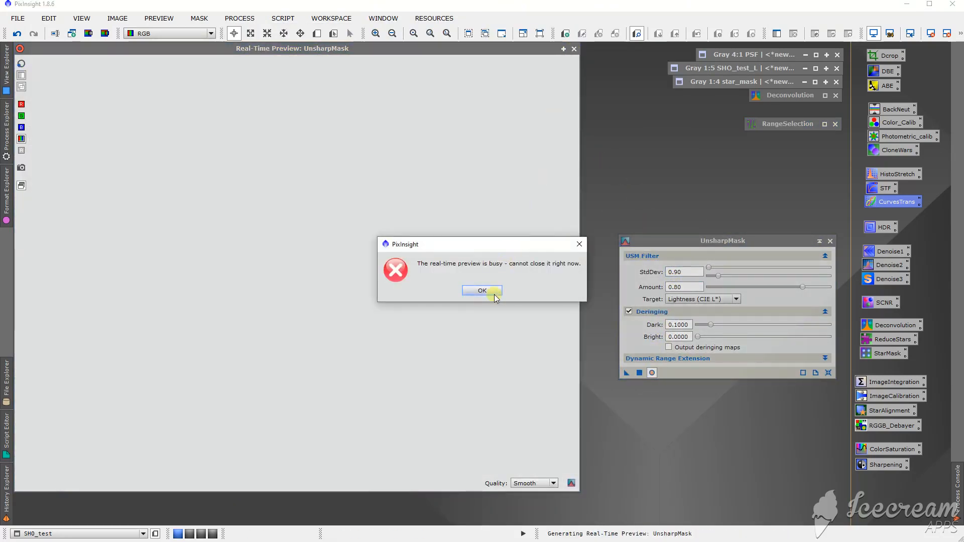
left_click(482, 290)
left_click(574, 49)
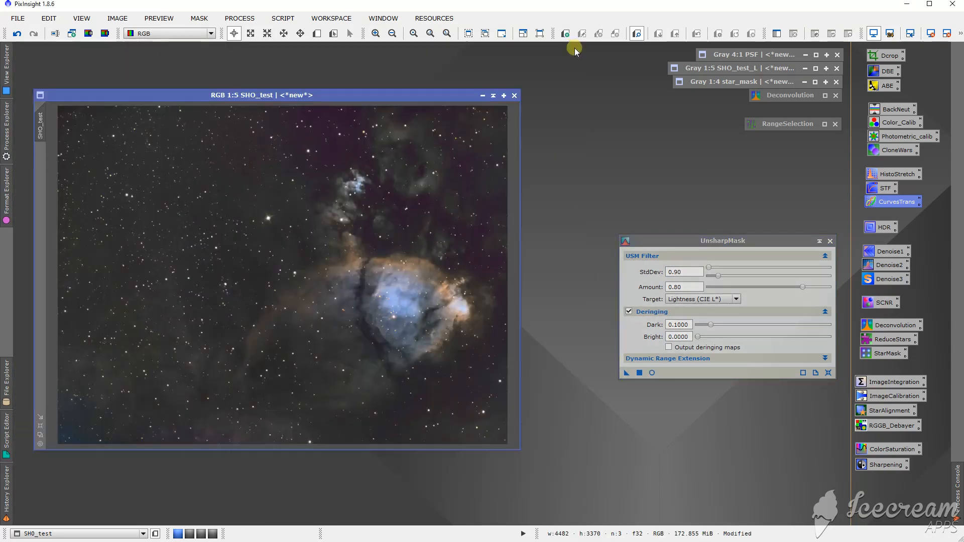
Define a preview region around the bright nebula in SHO_test and open that preview.
left_click(317, 33)
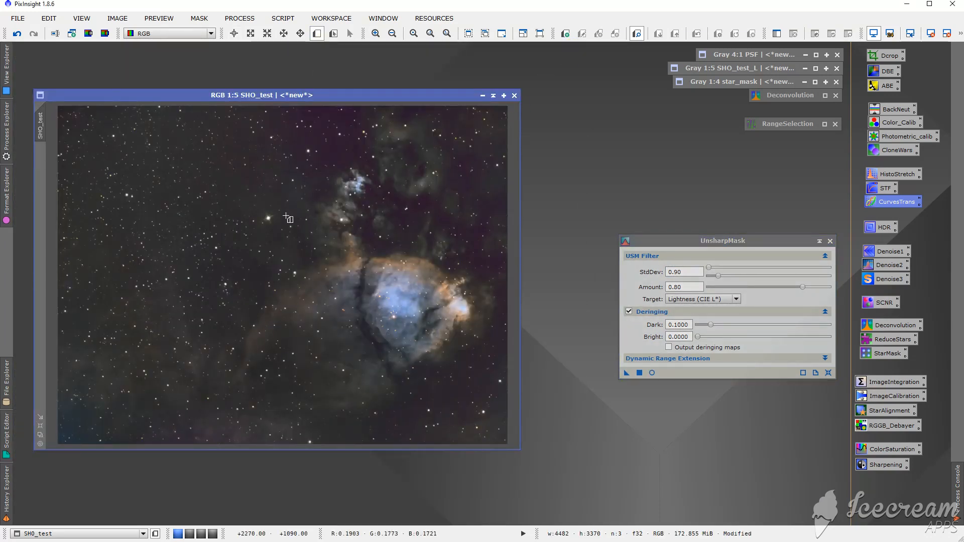
left_click_drag(285, 216, 479, 394)
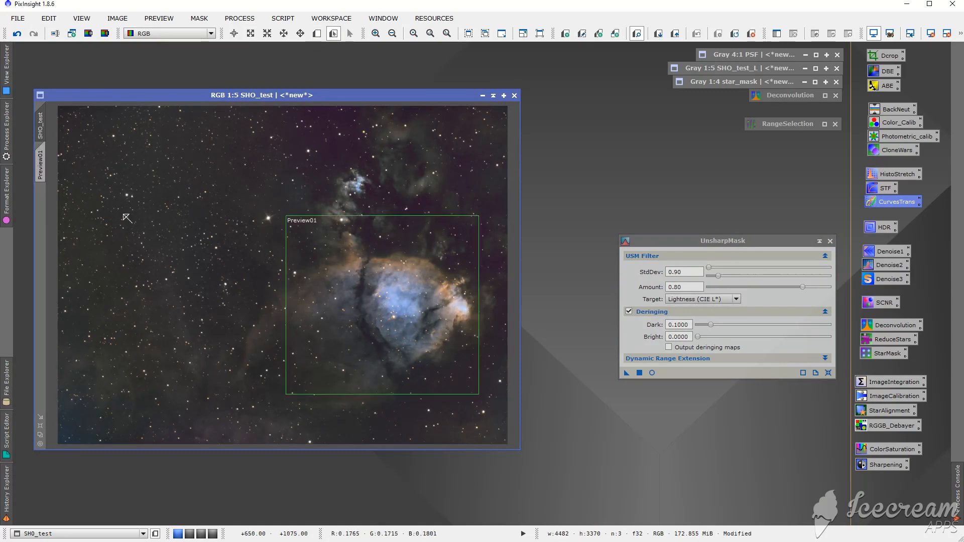
left_click(40, 163)
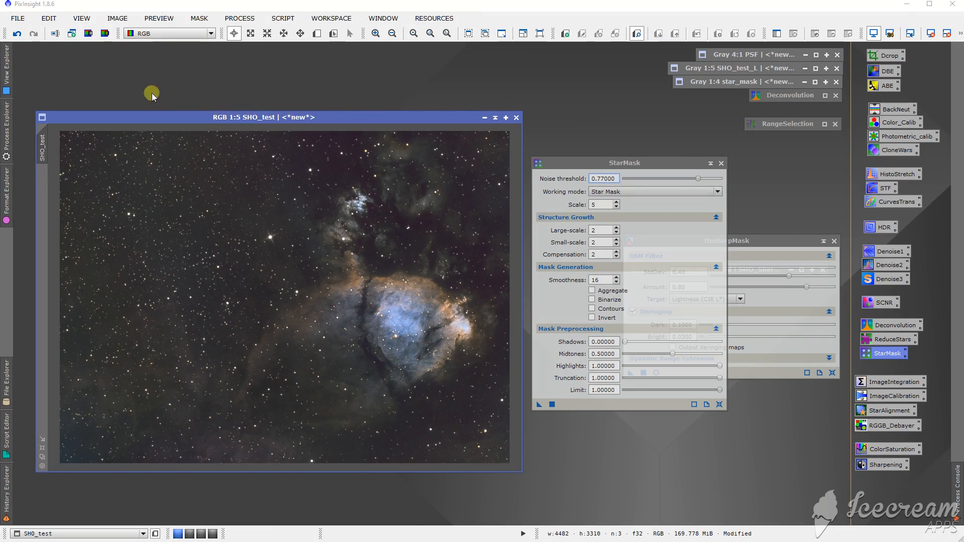
Undo the last change to SHO_test and generate a star mask from the image with StarMask.
left_click(19, 36)
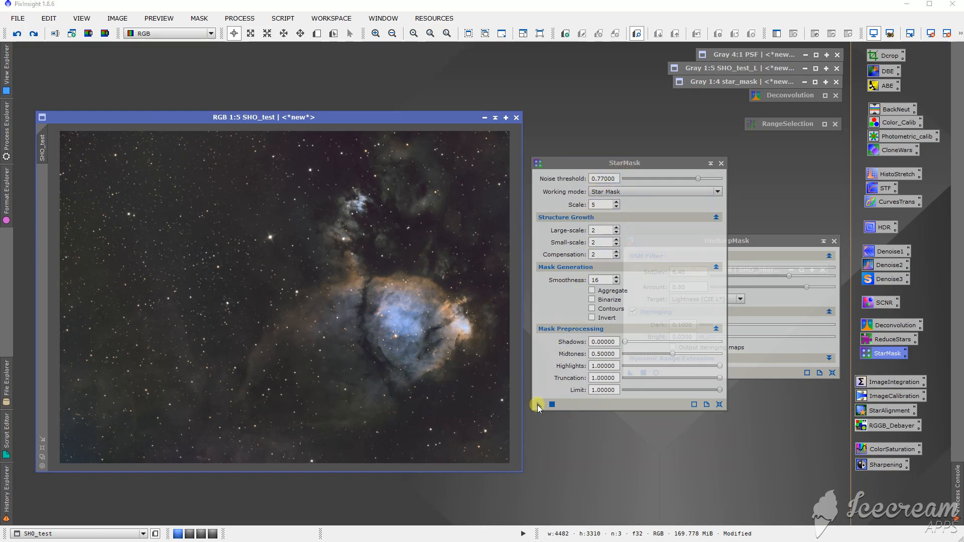
left_click_drag(537, 405, 359, 314)
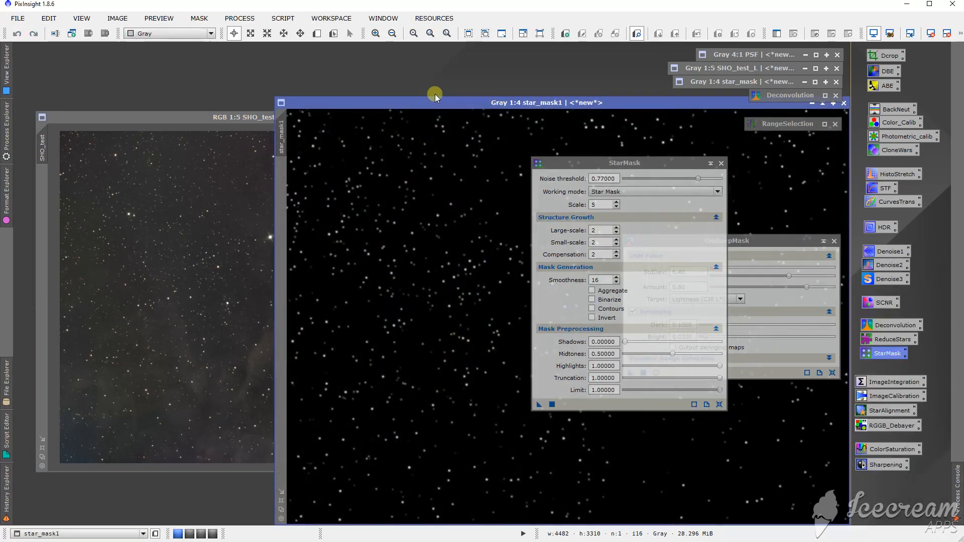
Apply star_mask1 as the mask of SHO_test and collapse the mask window and the StarMask dialog.
left_click_drag(281, 135, 40, 185)
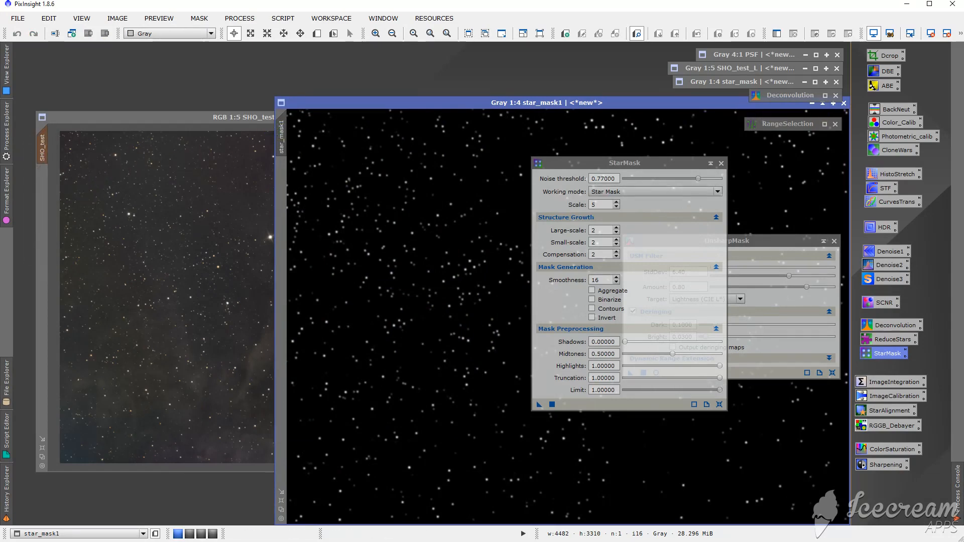
left_click(823, 102)
mouse_move(746, 113)
left_mouse_down()
mouse_move(528, 255)
mouse_move(520, 310)
mouse_move(326, 302)
left_mouse_up()
left_click(710, 163)
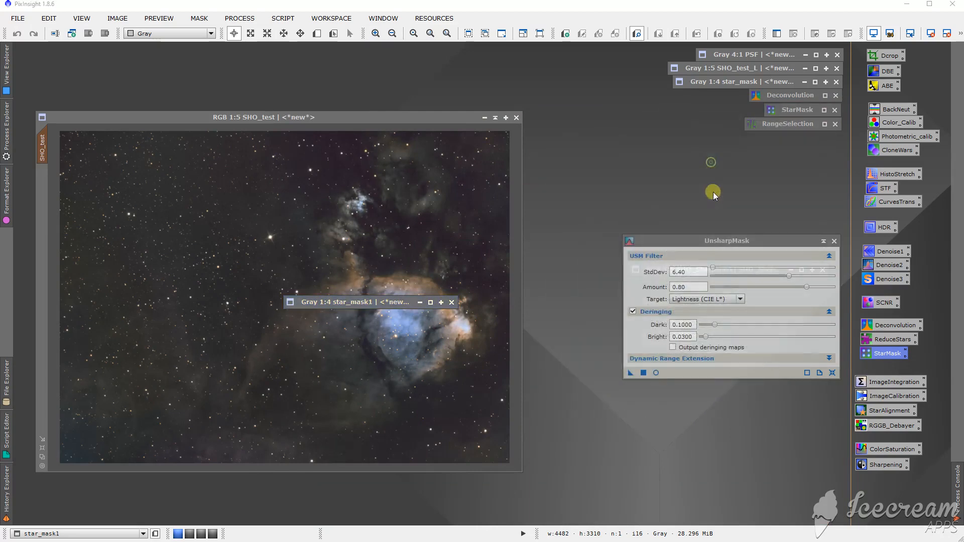
Preview UnsharpMask on the masked SHO_test, compare it with the unprocessed image, and close the preview.
left_click(424, 115)
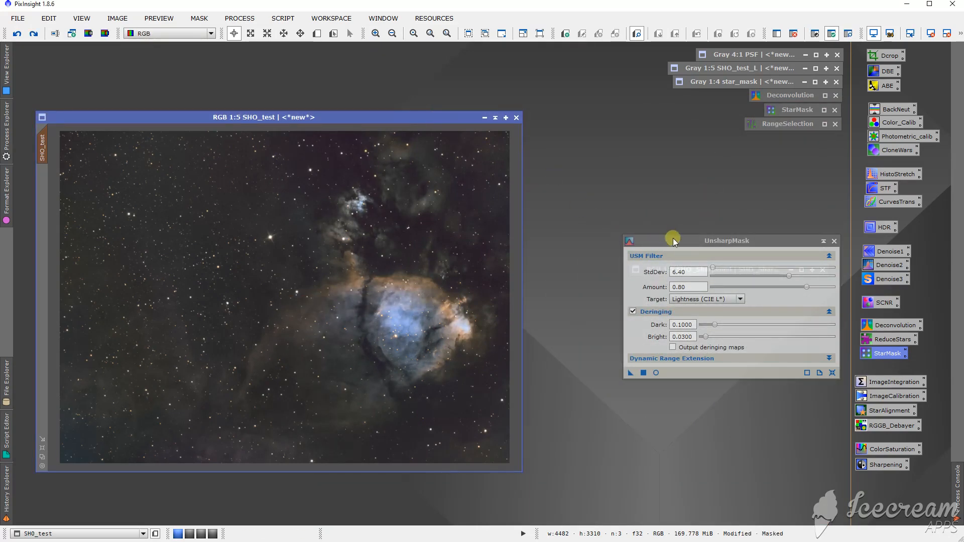
left_click(724, 243)
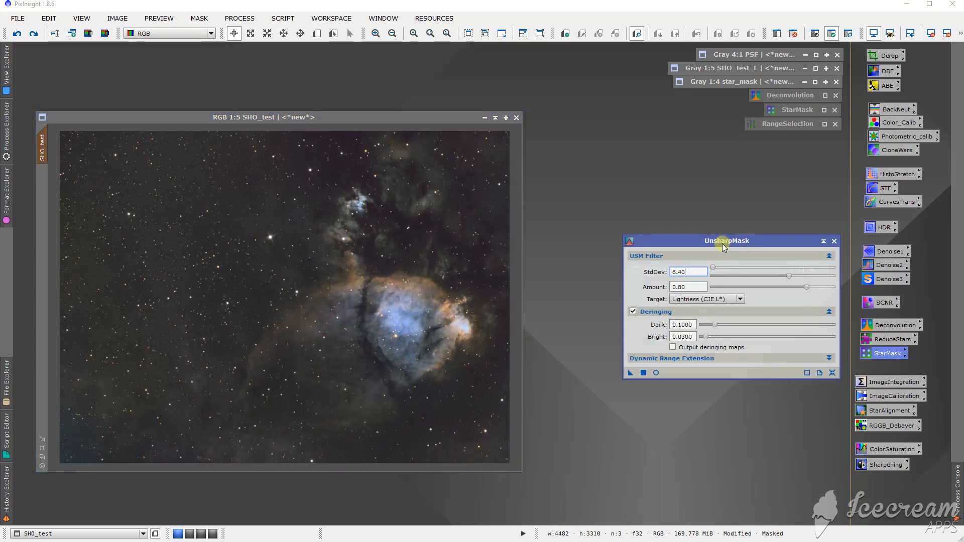
left_click(656, 373)
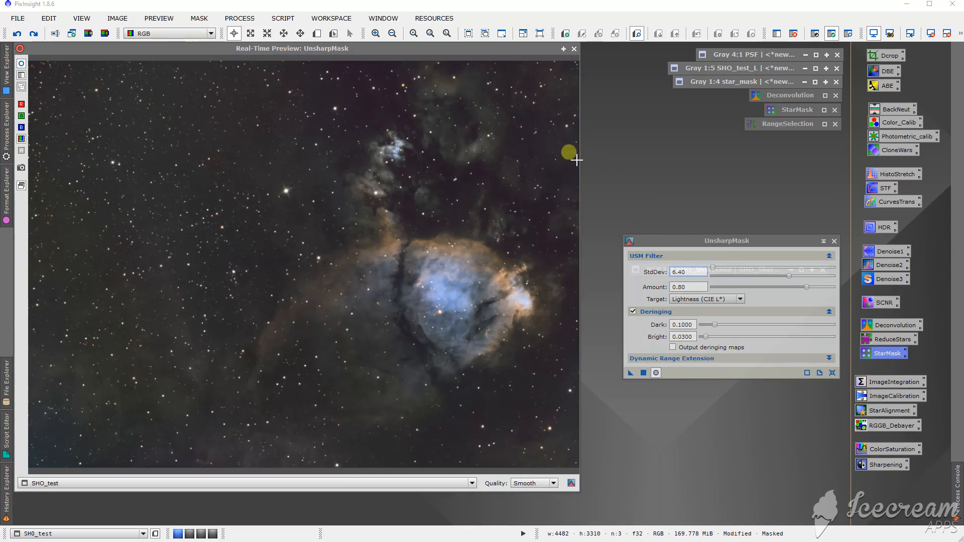
left_click(24, 66)
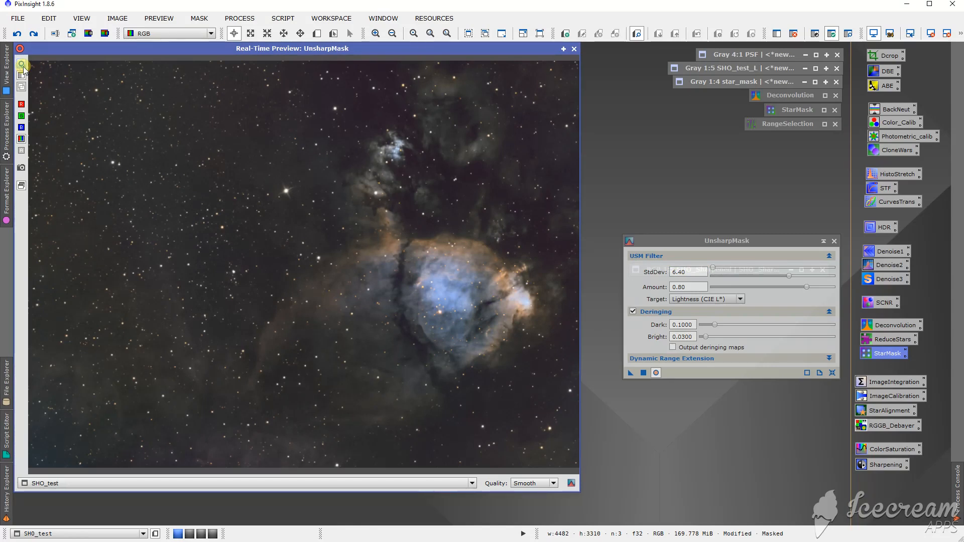
left_click(563, 50)
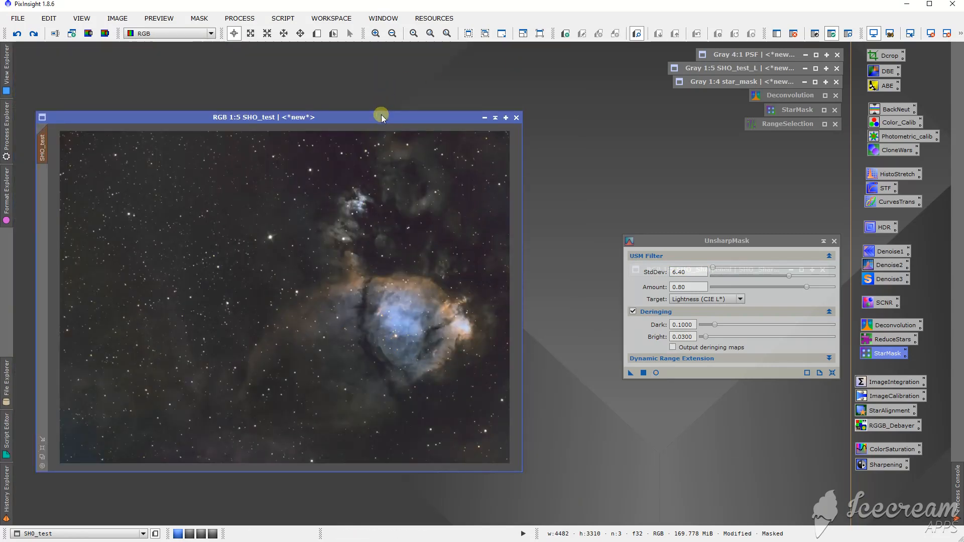
Display the star mask overlay on SHO_test to examine its star coverage alongside the StarMask settings, and hide the overlay again.
key("ctrl+k")
left_click(822, 111)
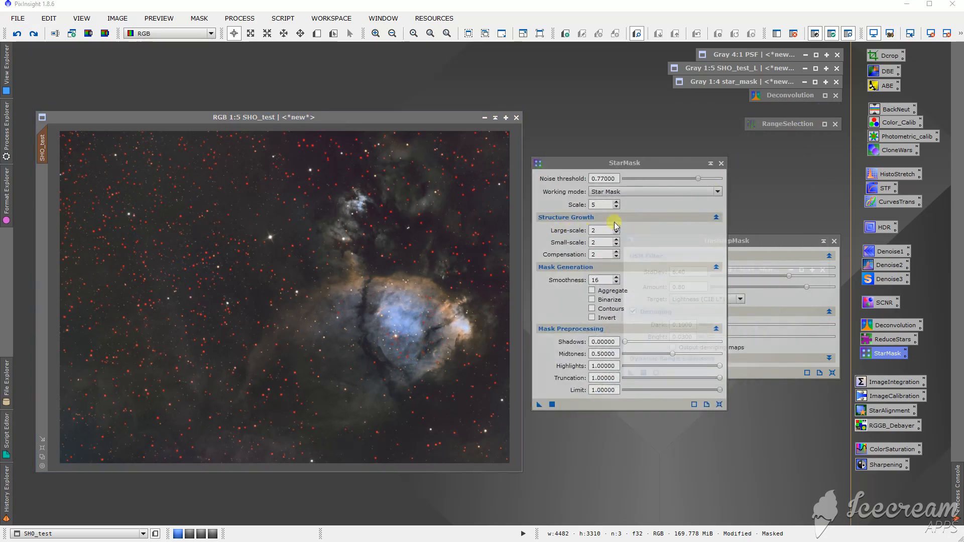
left_click(710, 163)
left_click(437, 121)
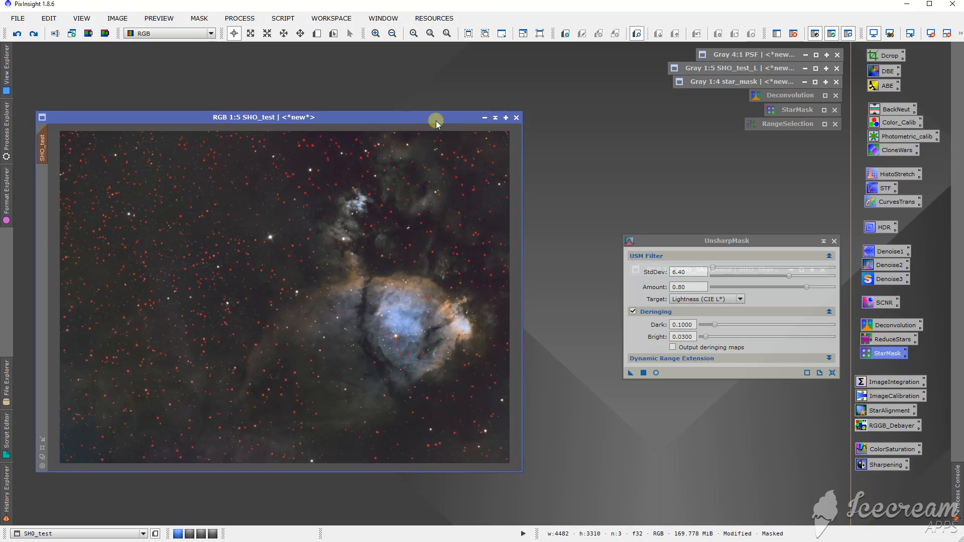
key("ctrl+k")
Reopen the UnsharpMask real-time preview and toggle it to compare star and nebula detail with and without sharpening.
left_click(655, 372)
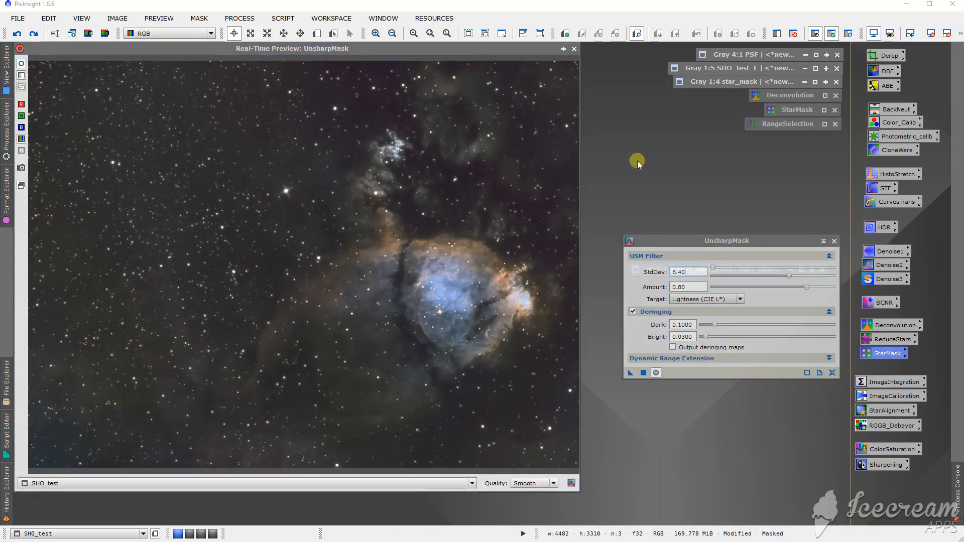
left_click(21, 64)
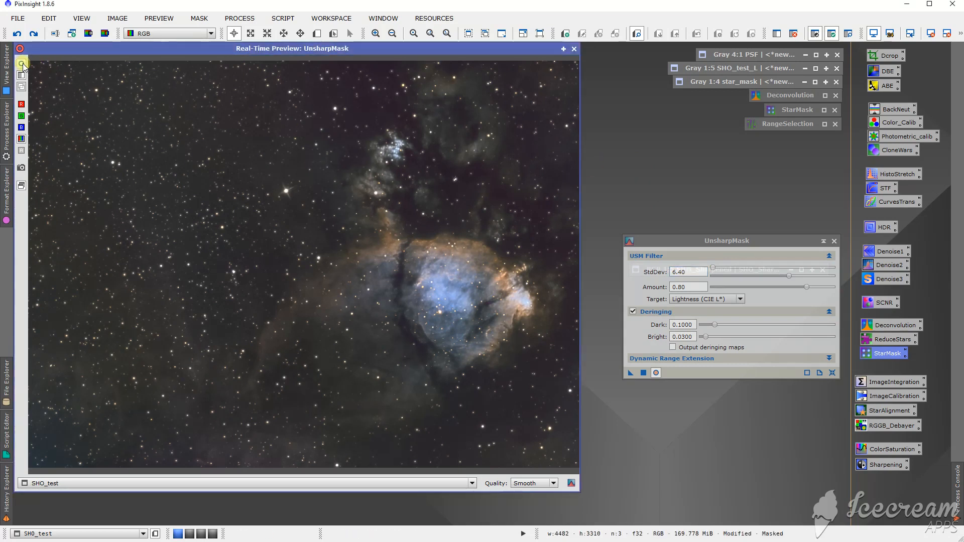
left_click(23, 63)
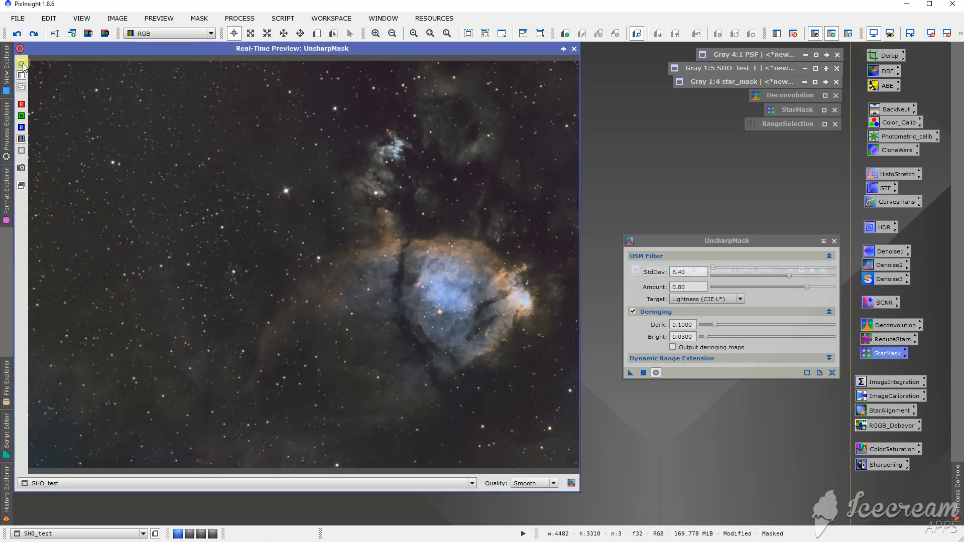
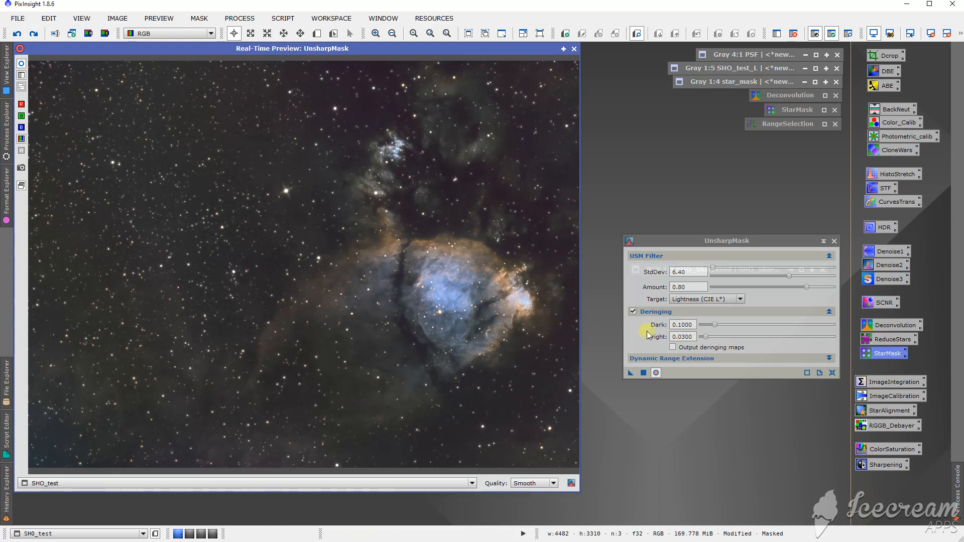
Try UnsharpMask deringing values of 0.12 dark with 0.05 and 0.03 bright, toggling the real-time preview to compare.
left_click(706, 336)
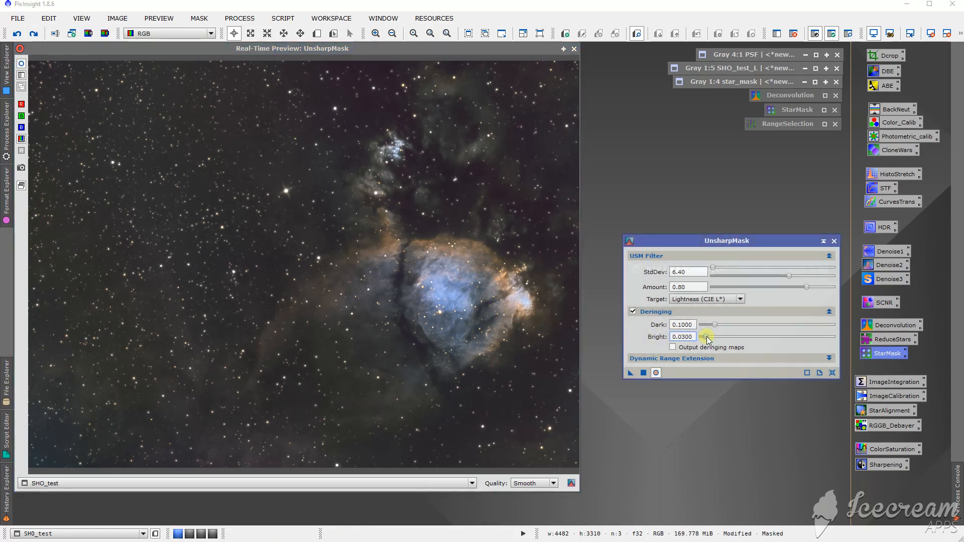
left_click_drag(706, 336, 710, 339)
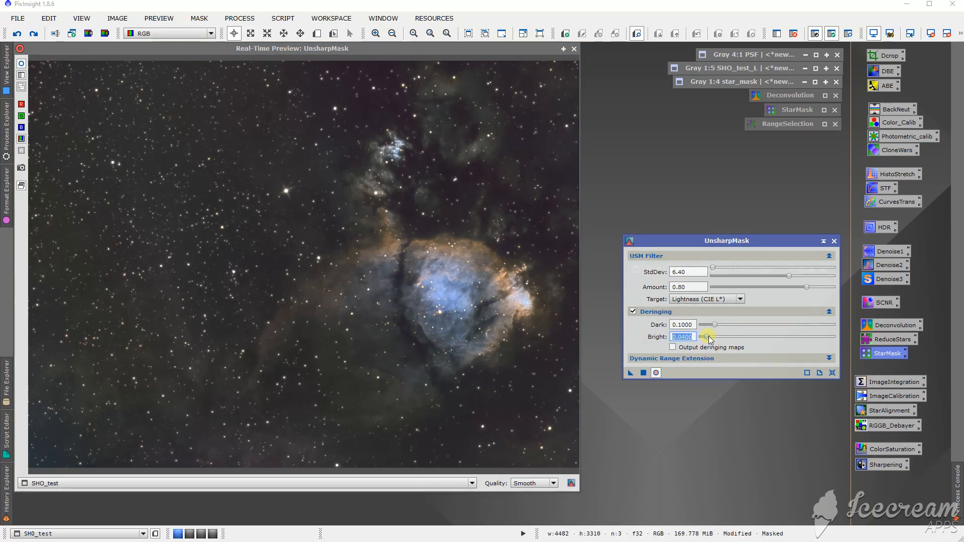
left_click(22, 65)
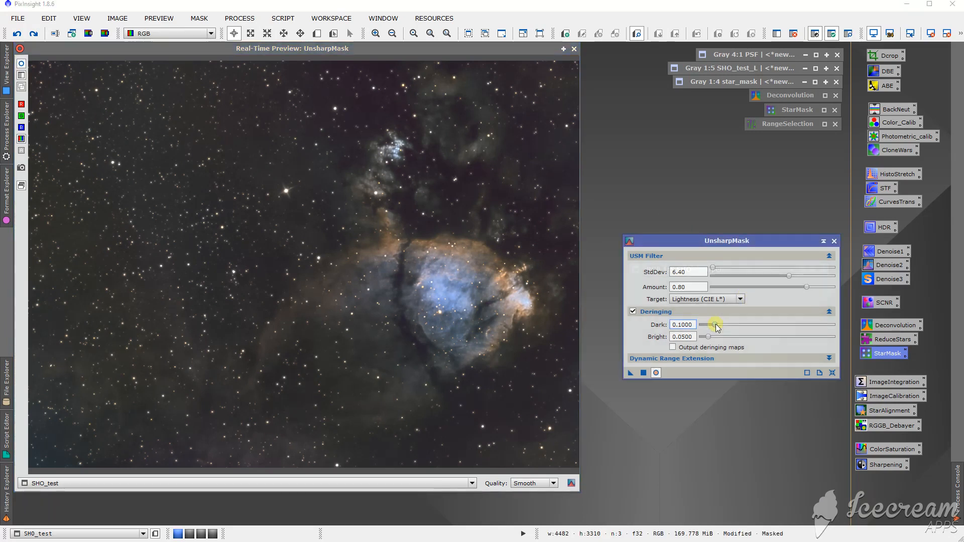
left_click_drag(717, 326, 719, 327)
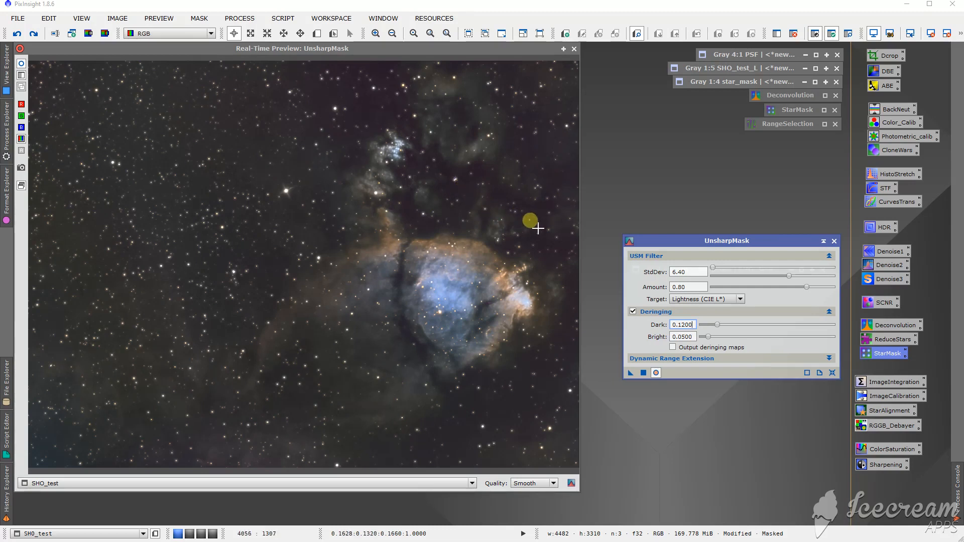
left_click_drag(710, 338, 708, 336)
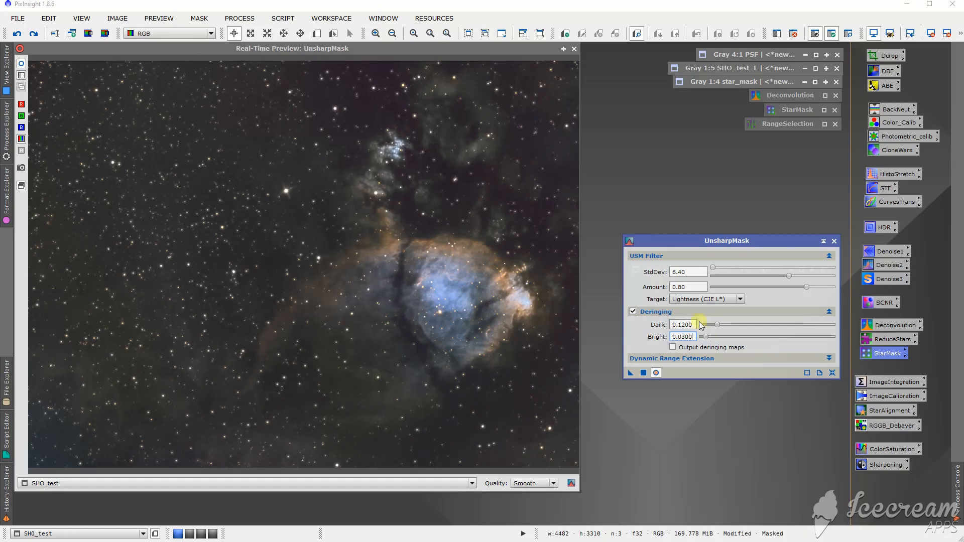
left_click(22, 65)
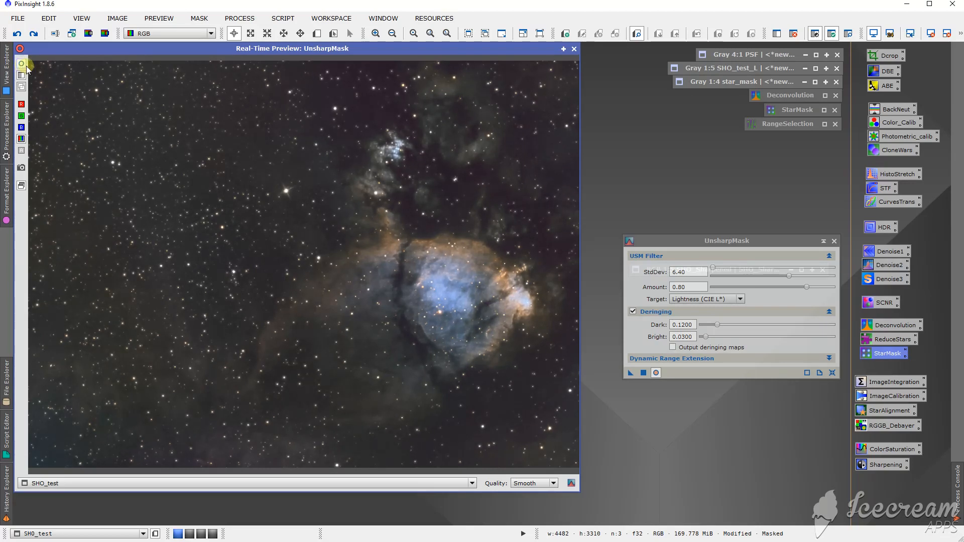
Try a deringing Bright value of 0.02 with Dark at 0.08, toggling the preview to judge the stars.
left_click(704, 337)
left_click(704, 337)
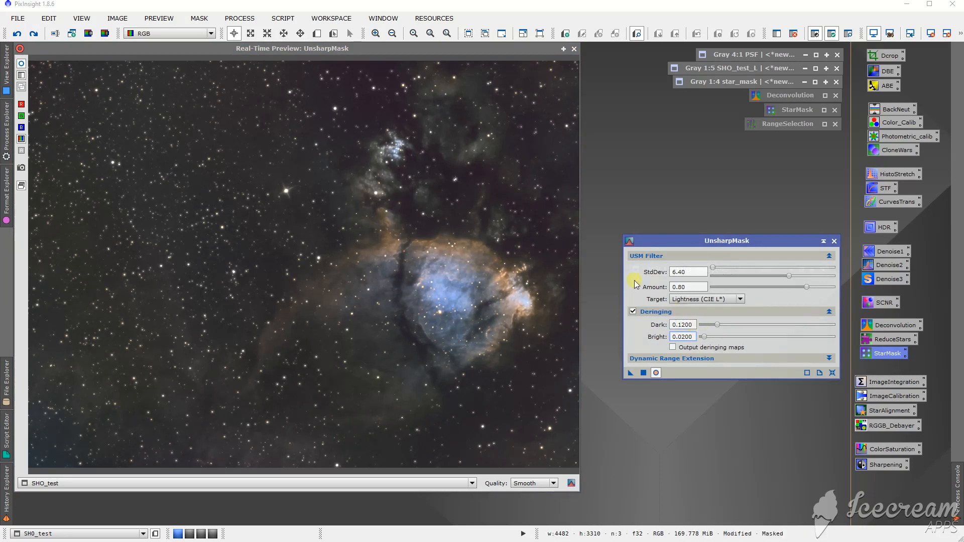
left_click(22, 65)
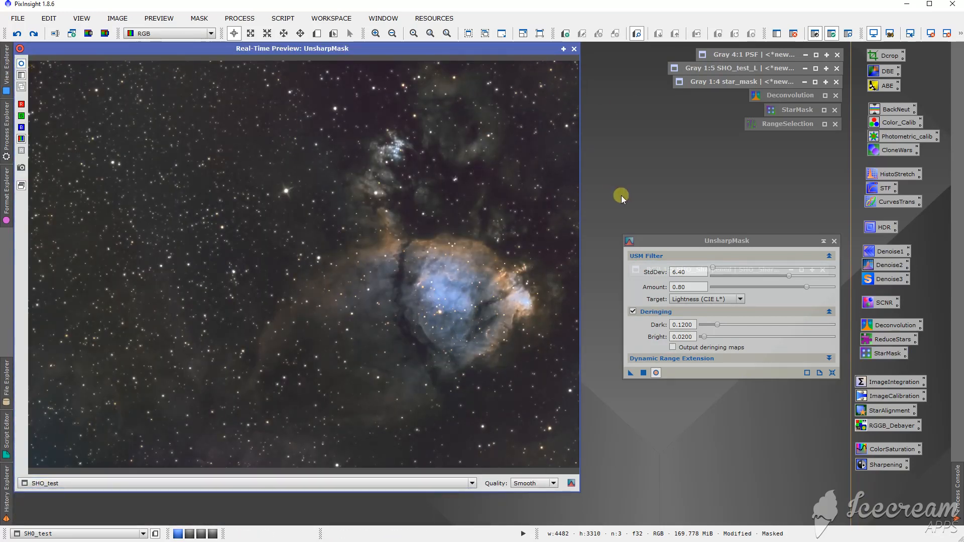
left_click(717, 325)
left_click_drag(717, 326, 715, 325)
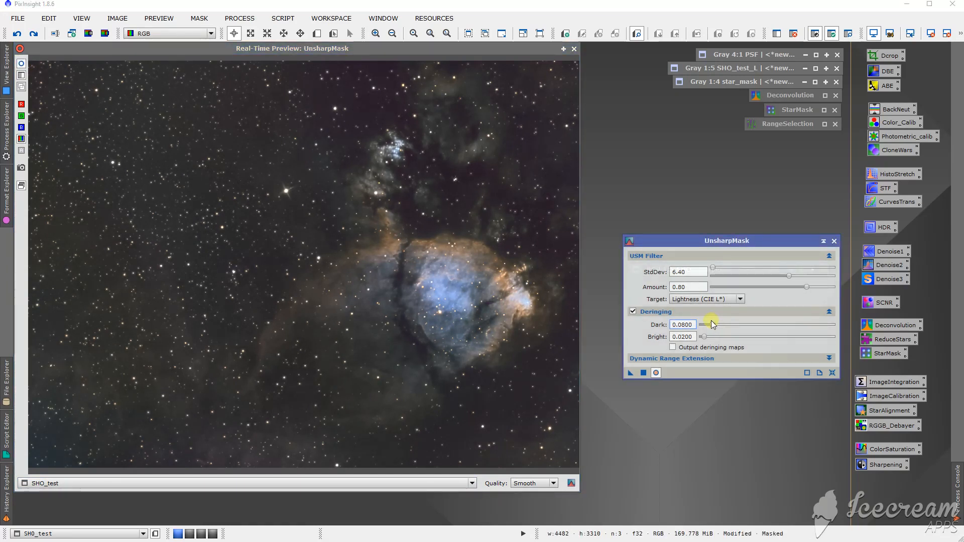
Set the UnsharpMask deringing to 0.03 bright and 0.09 dark, comparing the preview with the unsharpened image.
left_click(705, 337)
left_click_drag(705, 337, 706, 337)
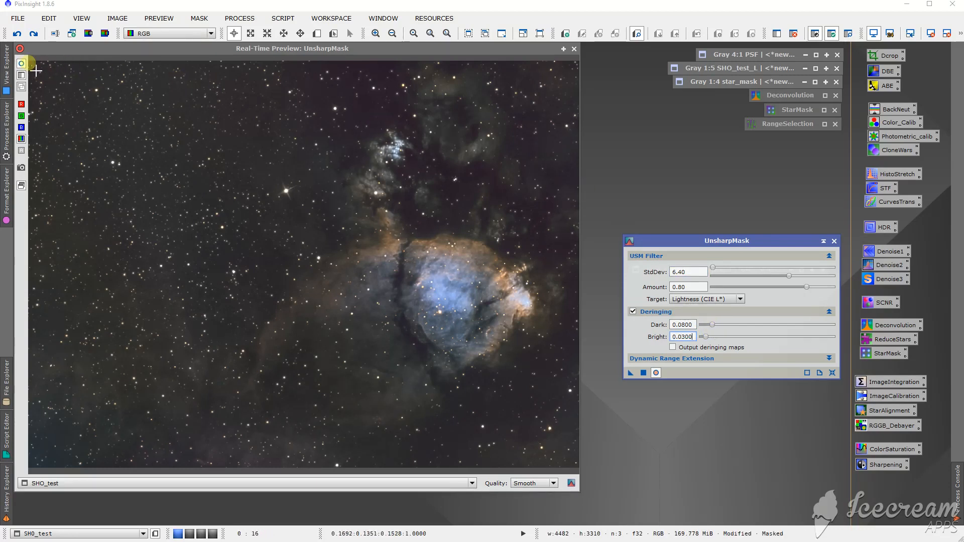
left_click(23, 64)
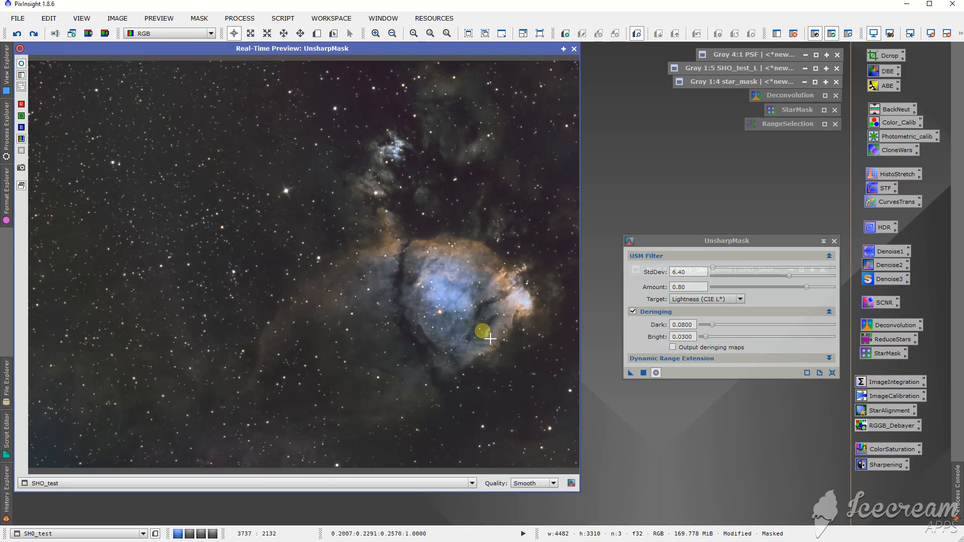
left_click(682, 325)
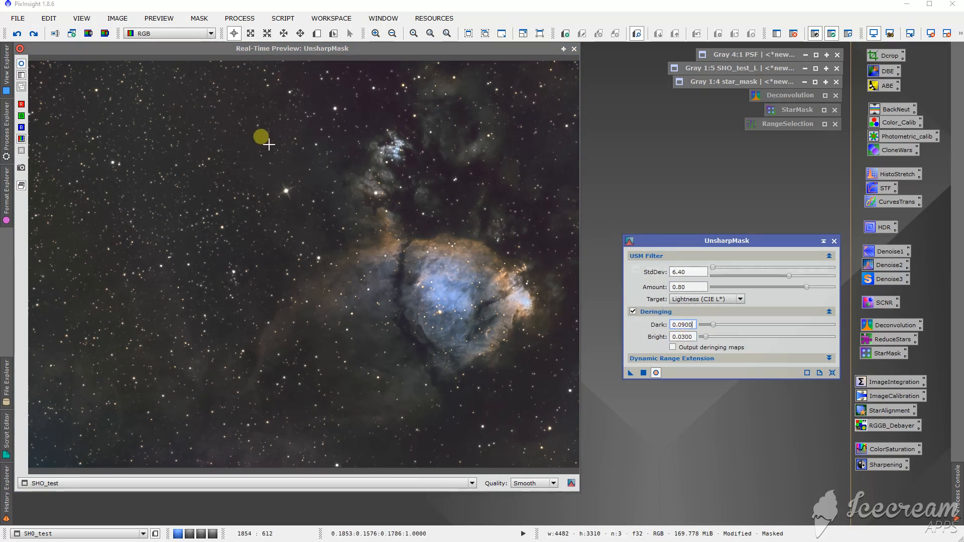
left_click(22, 64)
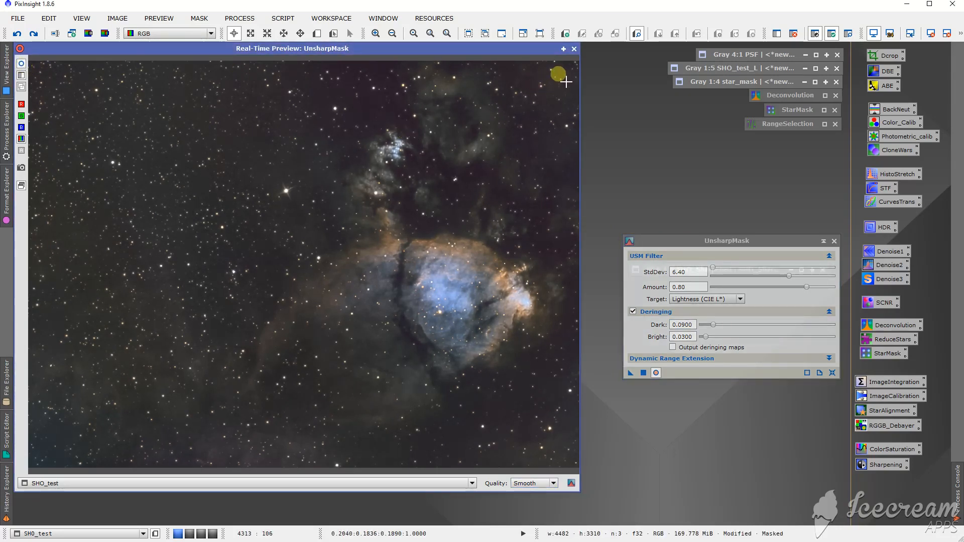
Close the real-time preview, apply UnsharpMask to SHO_test, and tuck the collapsed UnsharpMask dialog among the other collapsed ones.
left_click(574, 50)
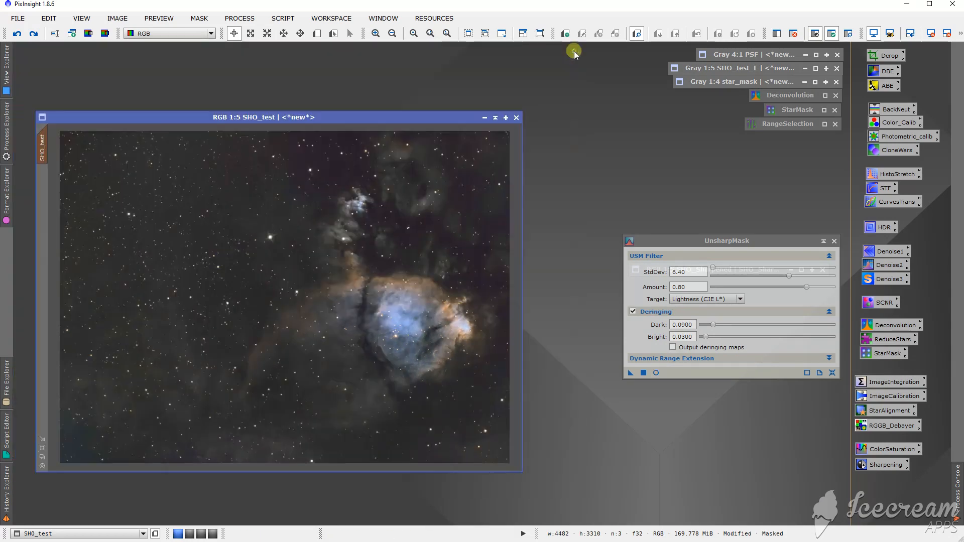
left_click_drag(630, 373, 328, 296)
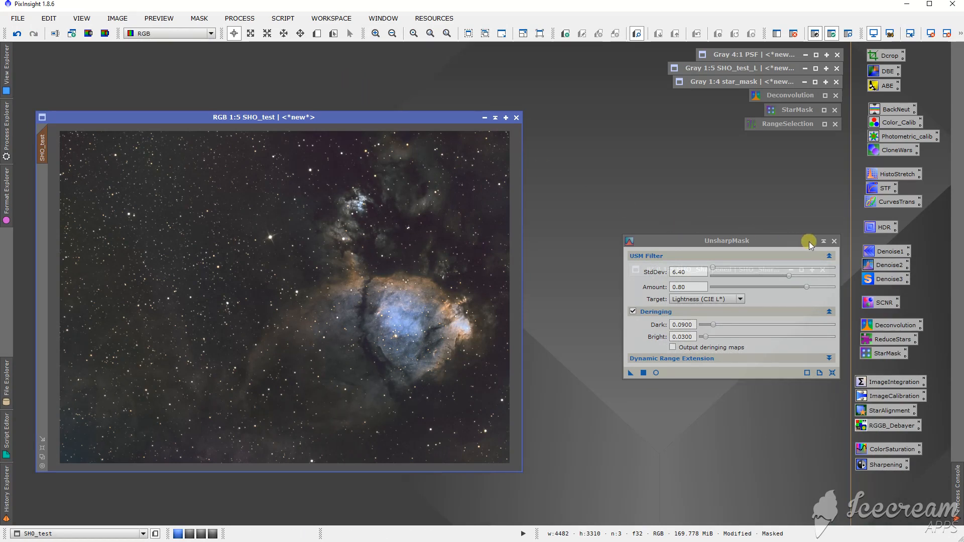
left_click(823, 242)
left_click_drag(730, 308, 790, 165)
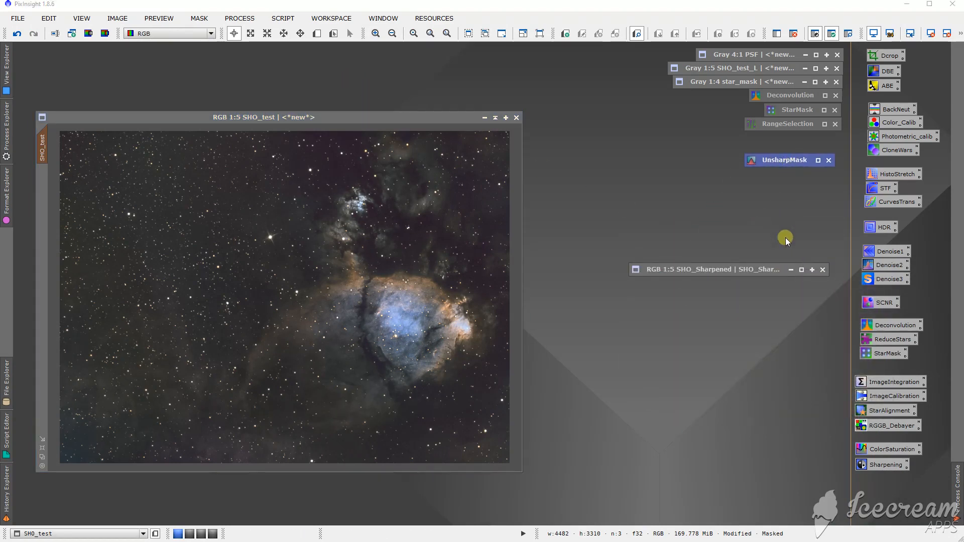
Restore the SHO_Sharpened image to compare it with SHO_test, and collapse it again.
left_click(801, 269)
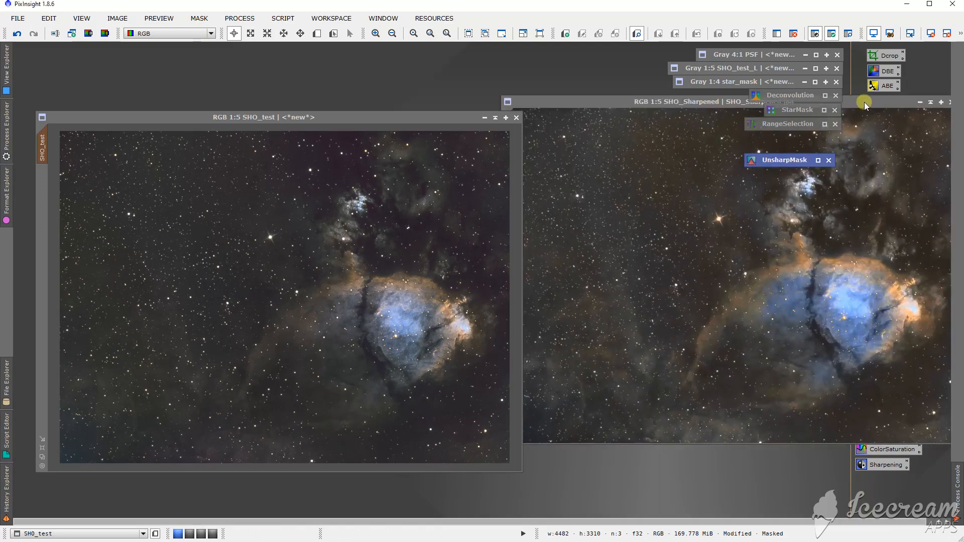
left_click(930, 102)
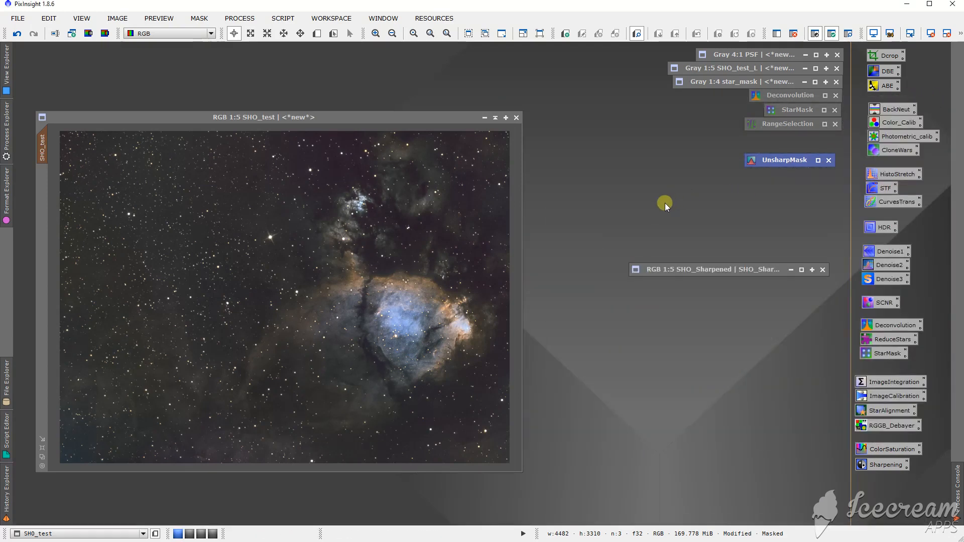
Open the MorphologicalTransformation process and invert SHO_test's mask to leave only the stars exposed, checking it with the mask overlay.
double_click(876, 343)
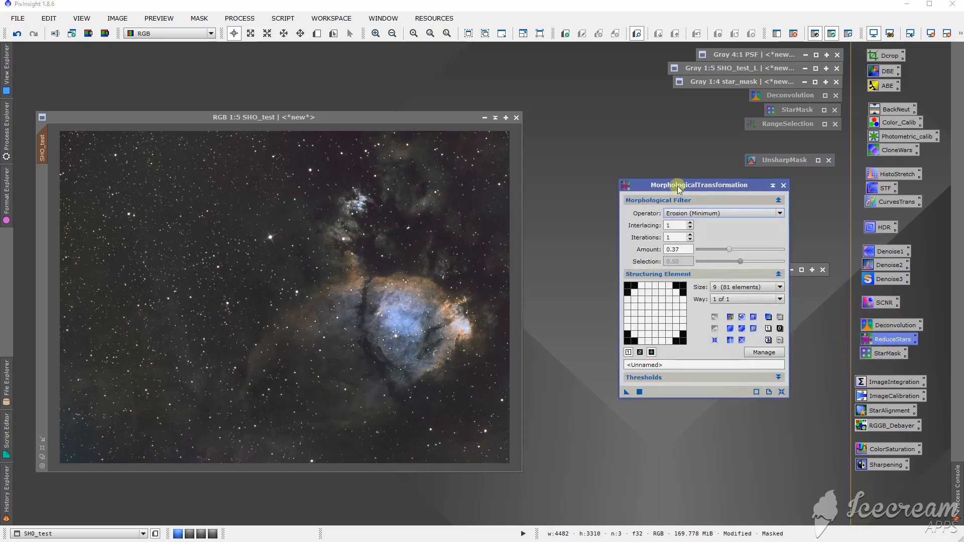
left_click(417, 119)
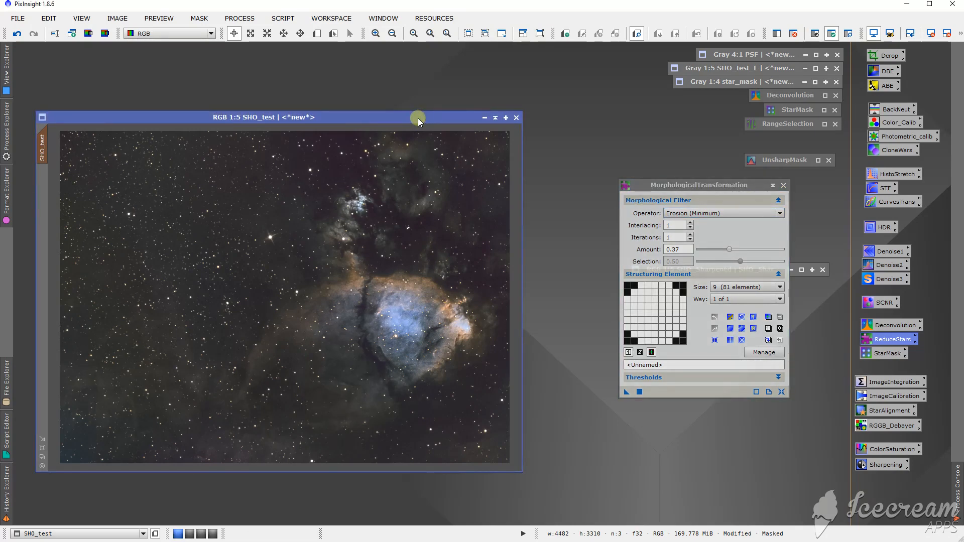
key("ctrl+k")
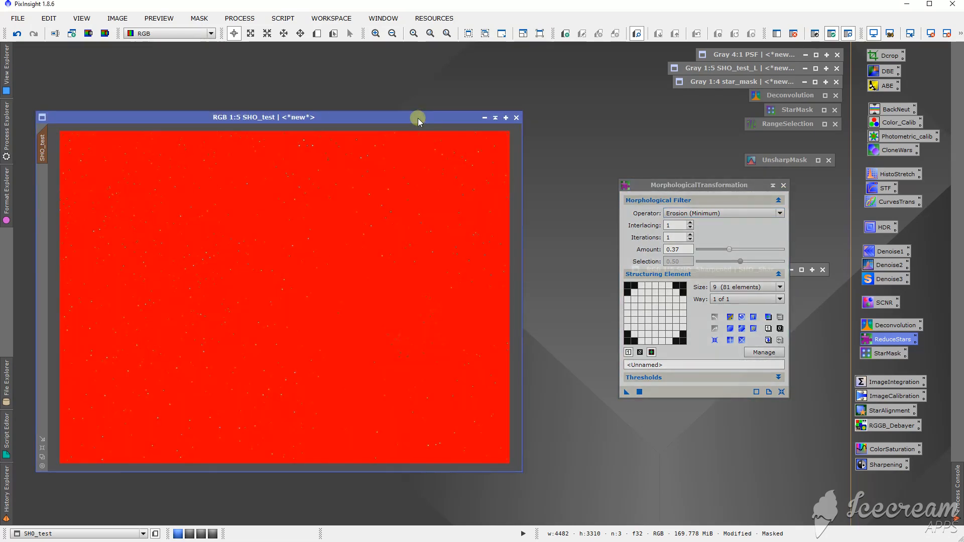
key("ctrl+i")
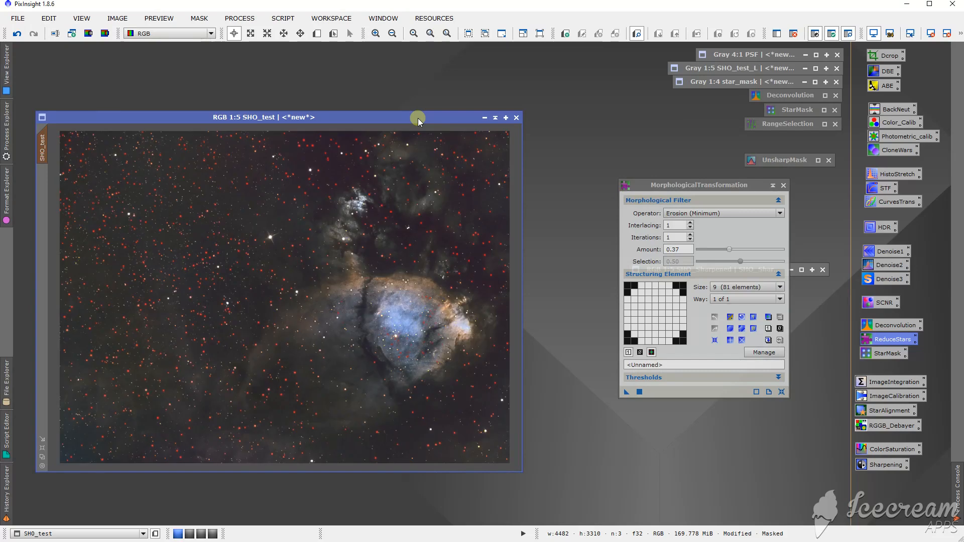
key("ctrl+k")
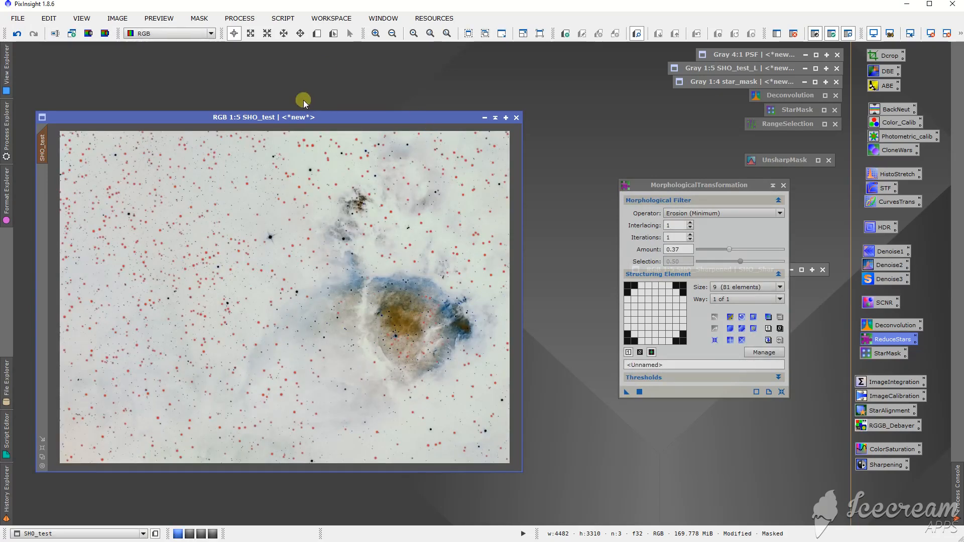
left_click(17, 34)
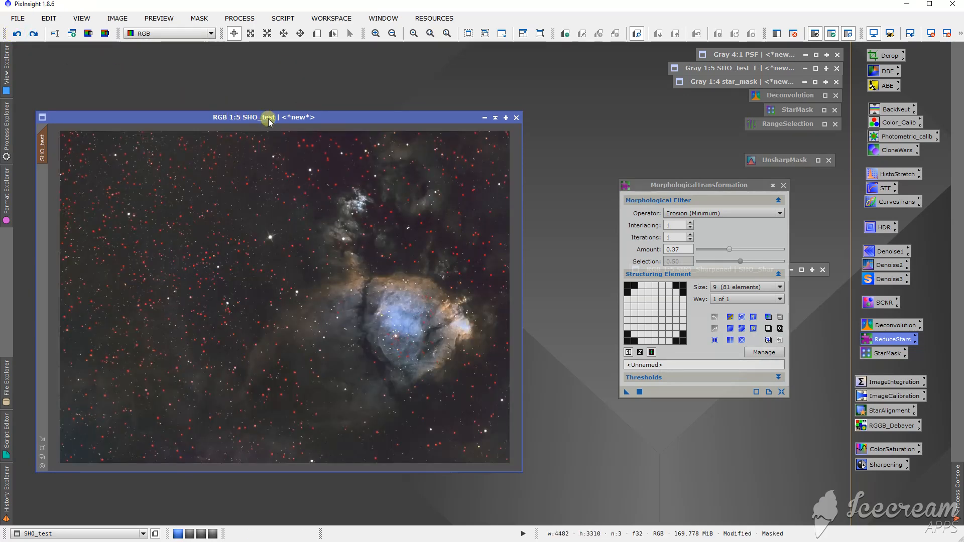
key("ctrl+k")
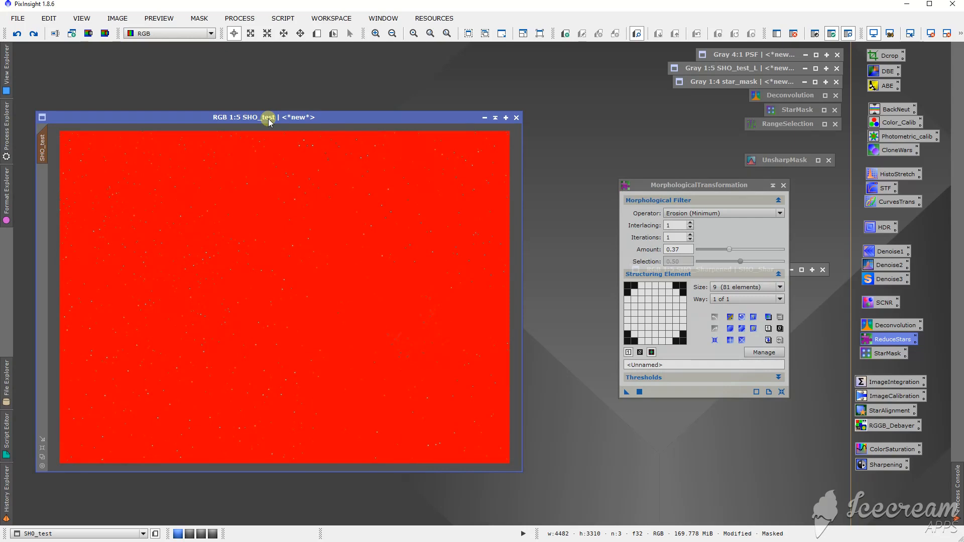
key("ctrl+k")
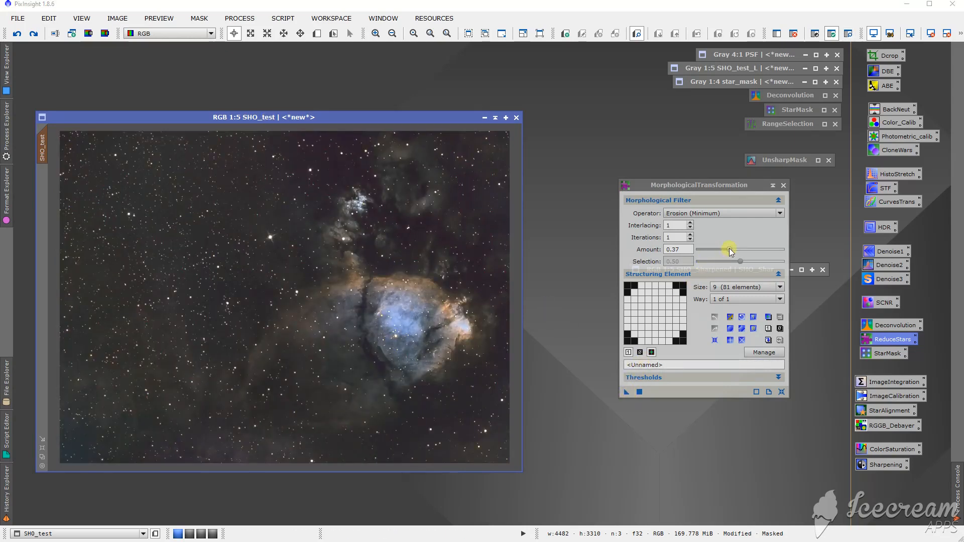
Set the Erosion (Minimum) amount to 0.29 and apply MorphologicalTransformation to SHO_test.
left_click_drag(729, 250, 724, 250)
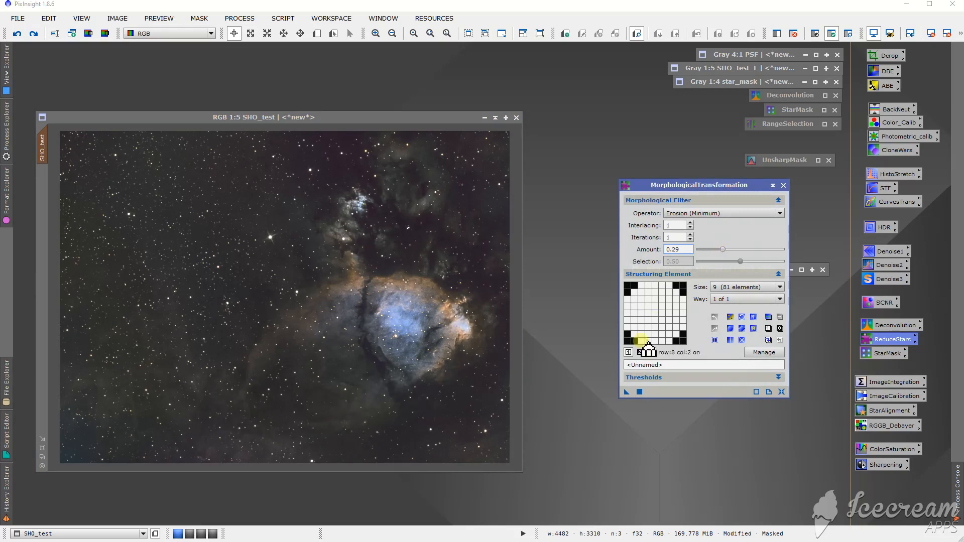
left_click(387, 325)
left_click_drag(386, 324, 386, 324)
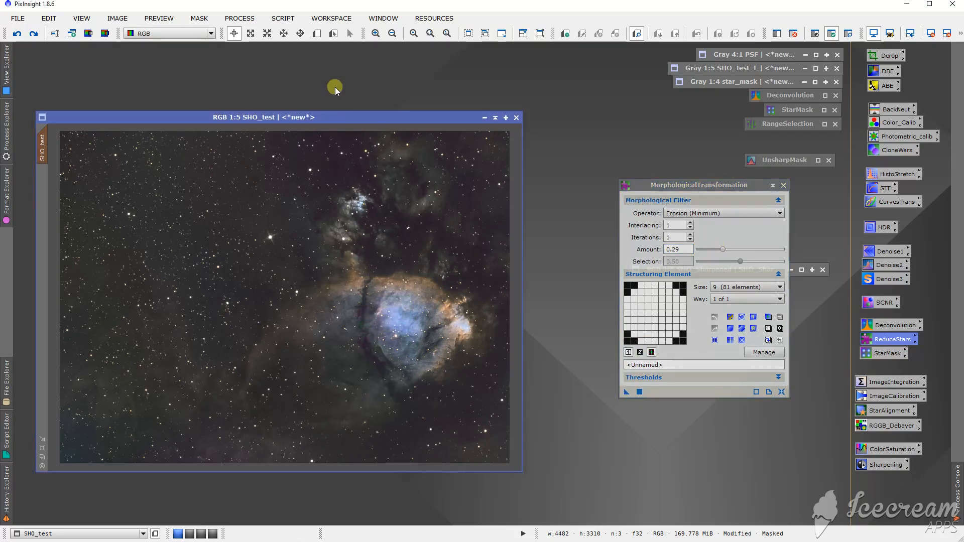
Undo and redo the star erosion twice on SHO_test to compare the stars before and after, leaving it applied.
left_click(18, 34)
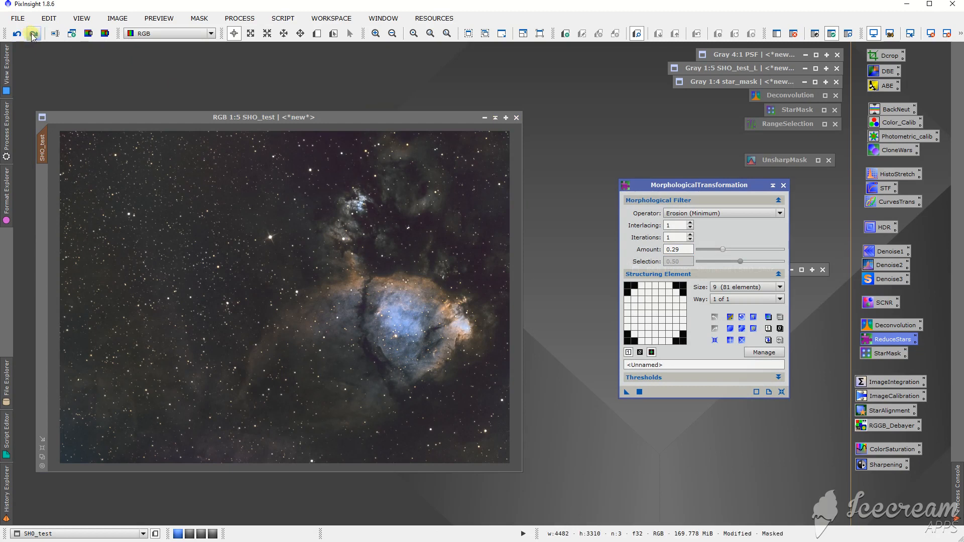
left_click(33, 34)
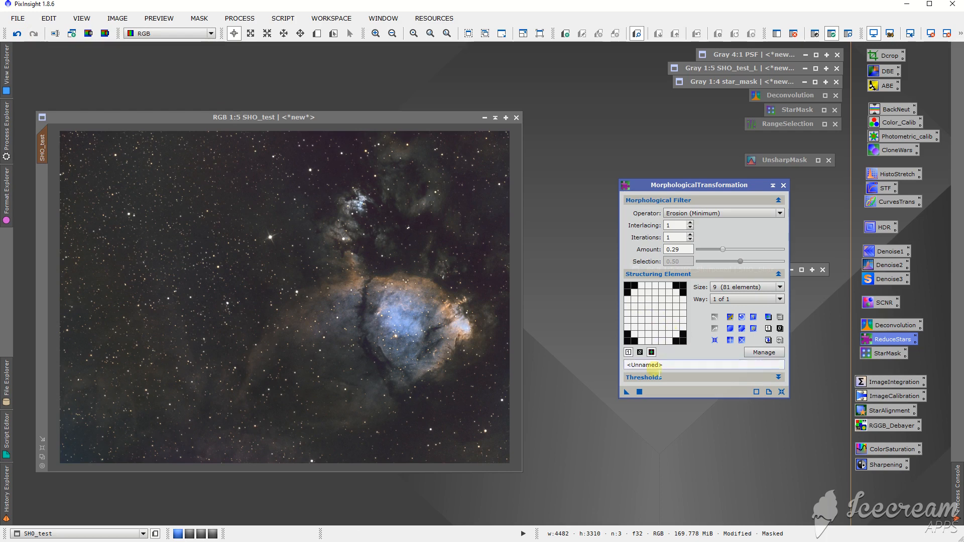
left_click(17, 36)
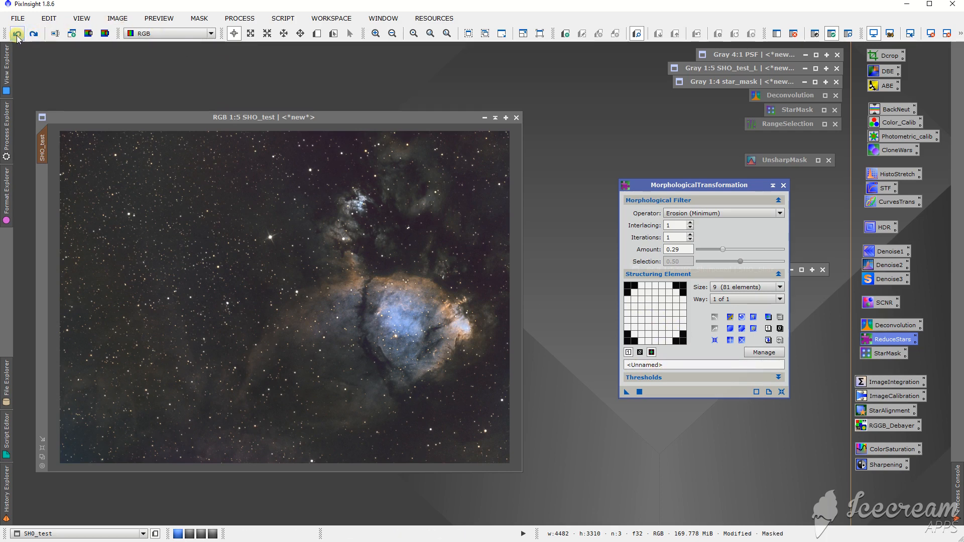
left_click(32, 35)
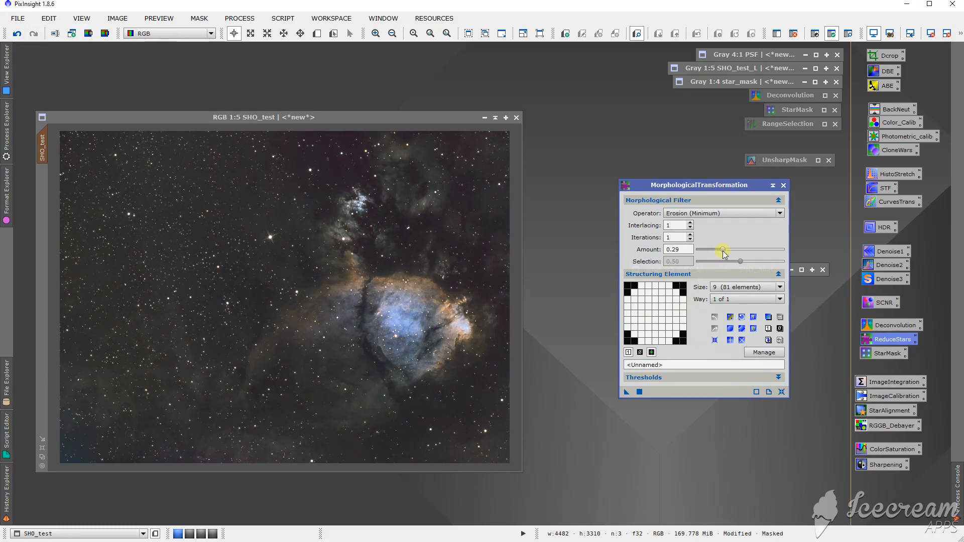
Apply the 0.29 erosion to SHO_test once more and inspect the reduced stars up close.
left_click(350, 305)
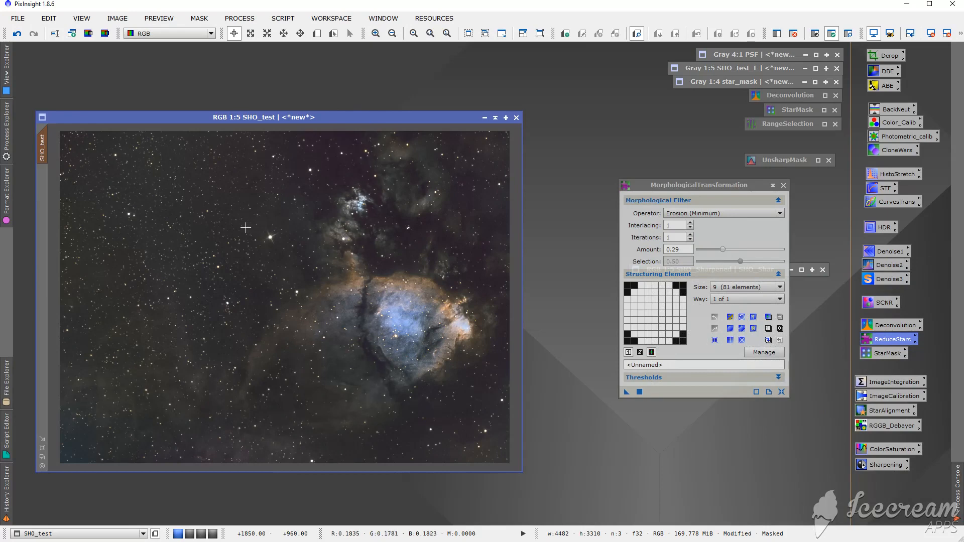
scroll(246, 227, "up", 3)
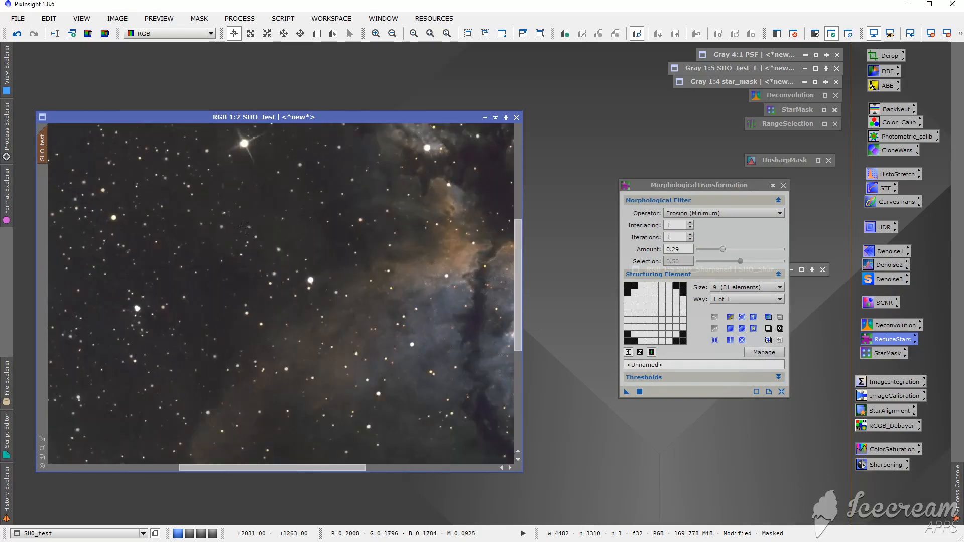
scroll(245, 227, "down", 3)
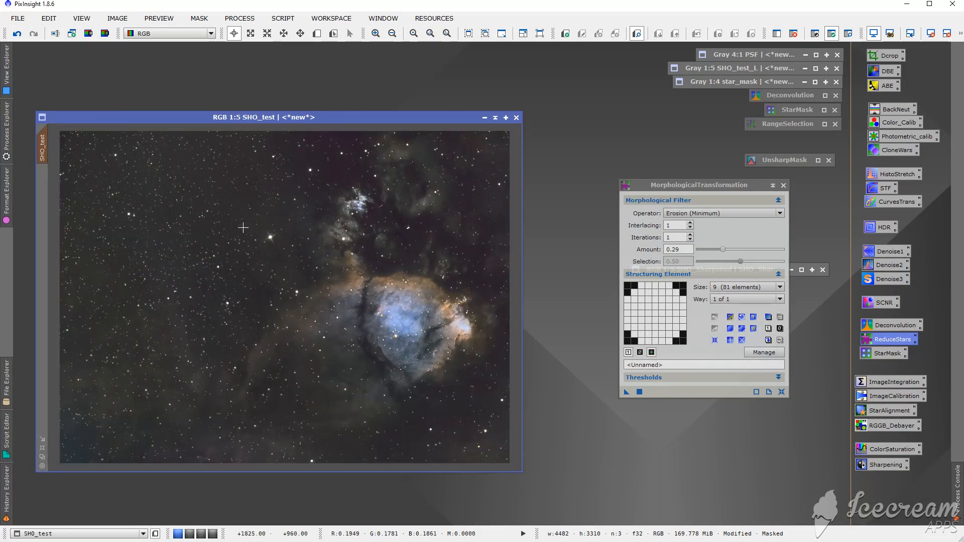
Compare SHO_test before and after the second star erosion, inspecting the stars and nebula up close.
left_click(18, 34)
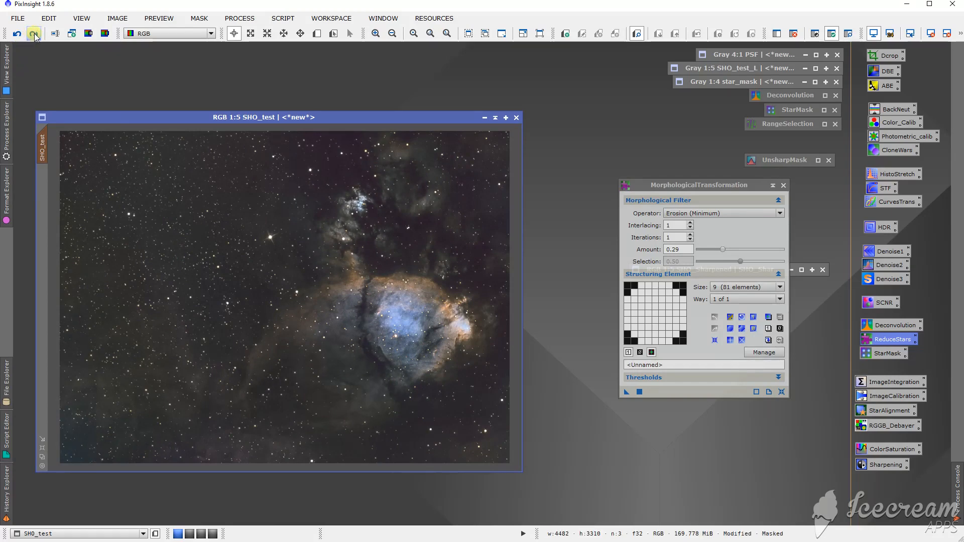
scroll(255, 311, "down", 4)
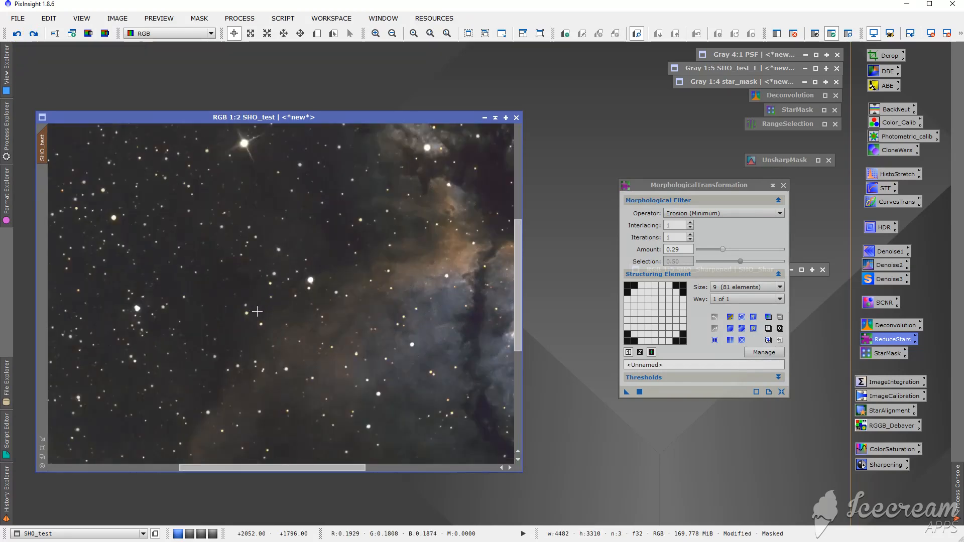
scroll(257, 312, "up", 2)
scroll(257, 312, "up", 2)
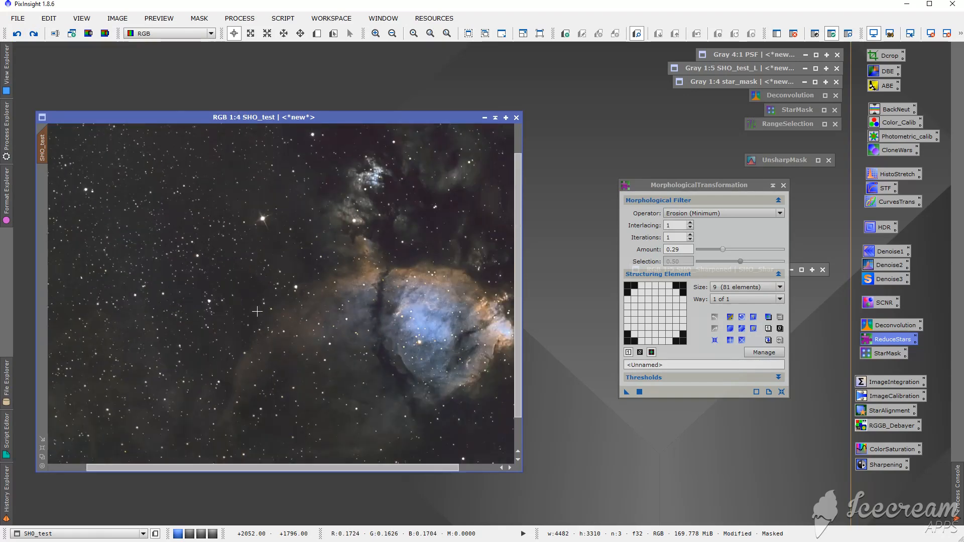
Replace the second star erosion on SHO_test with one at amount 0.16, and close MorphologicalTransformation.
left_click(18, 34)
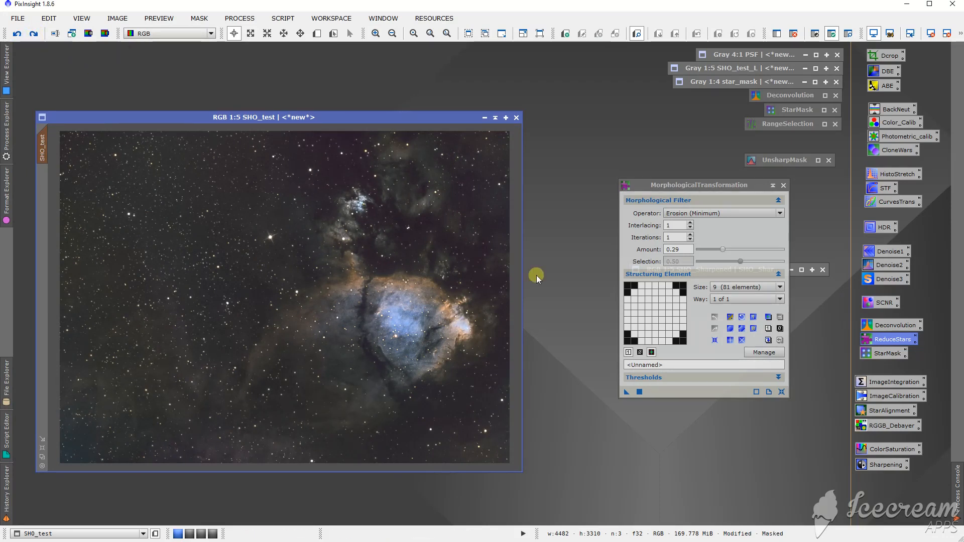
left_click_drag(723, 249, 719, 251)
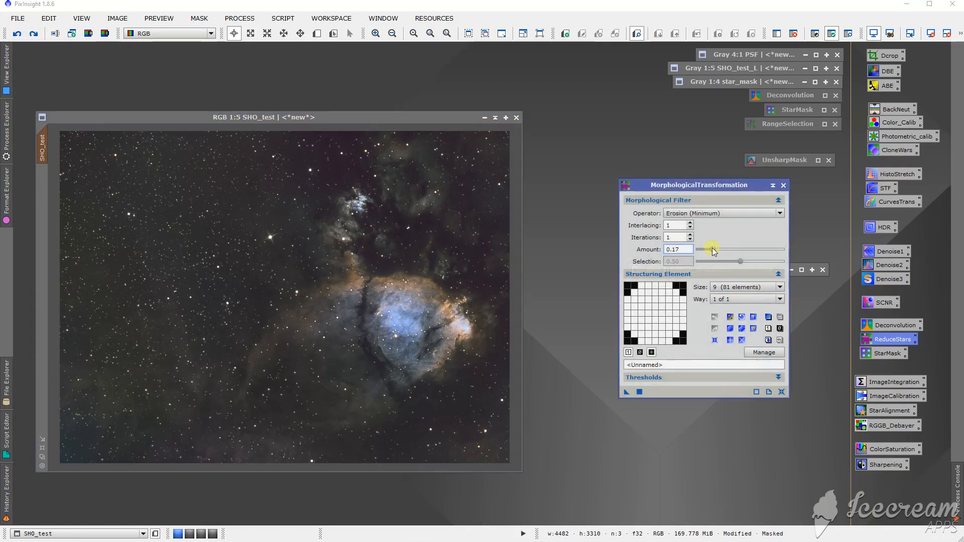
left_click(627, 392)
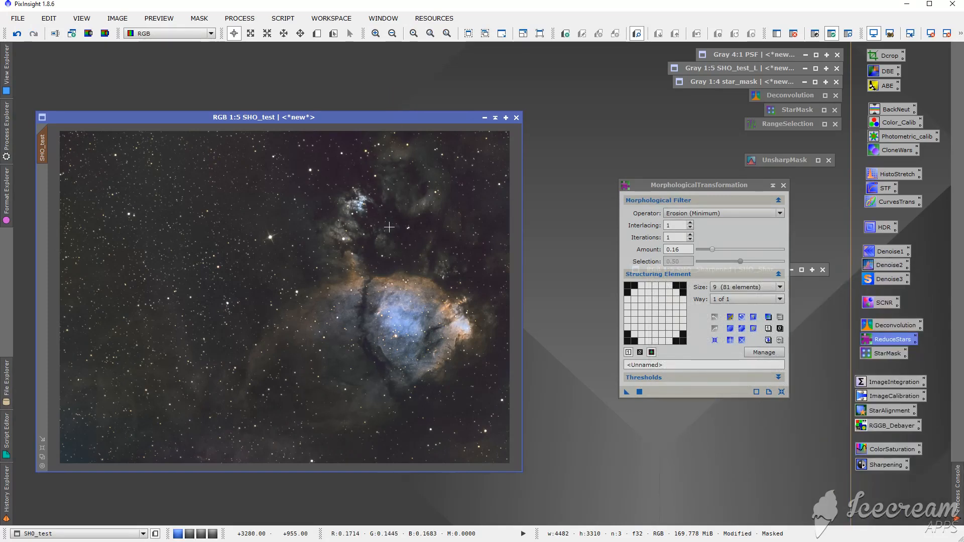
left_click(783, 186)
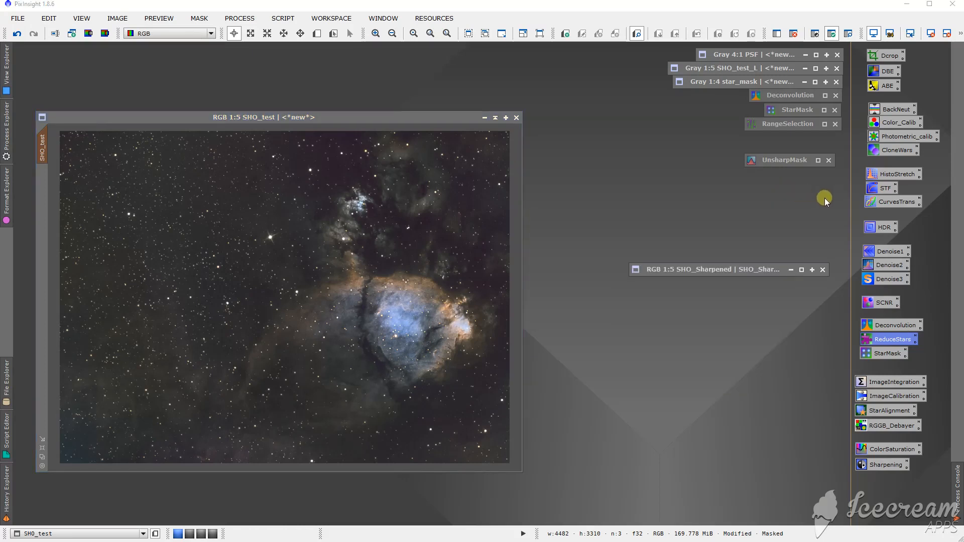
Open CurvesTransformation with view tracking enabled and select the saturation curve.
double_click(889, 205)
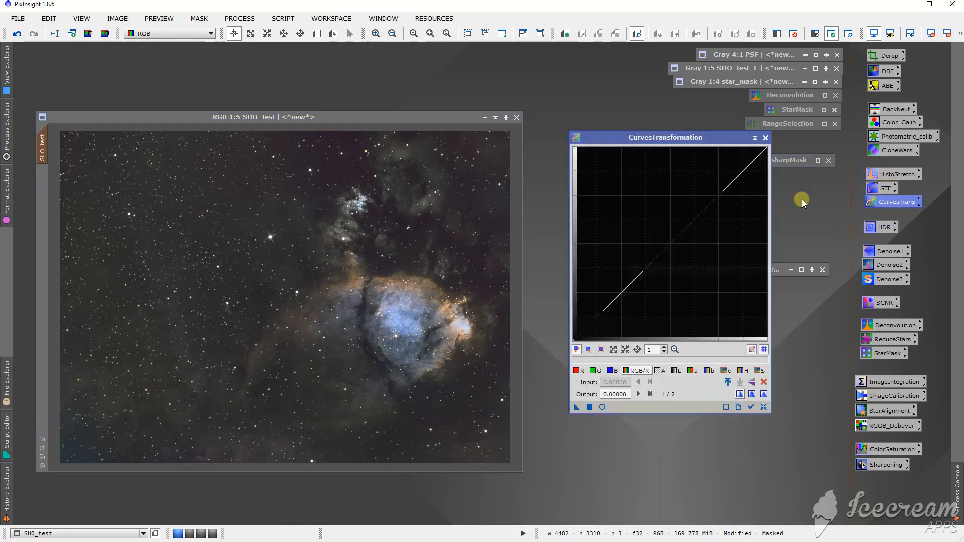
left_click(754, 394)
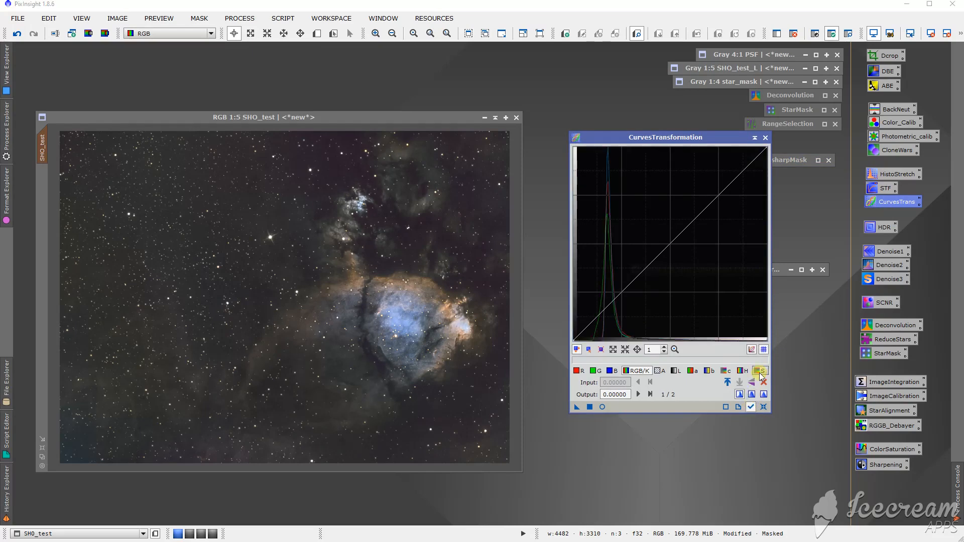
left_click(759, 371)
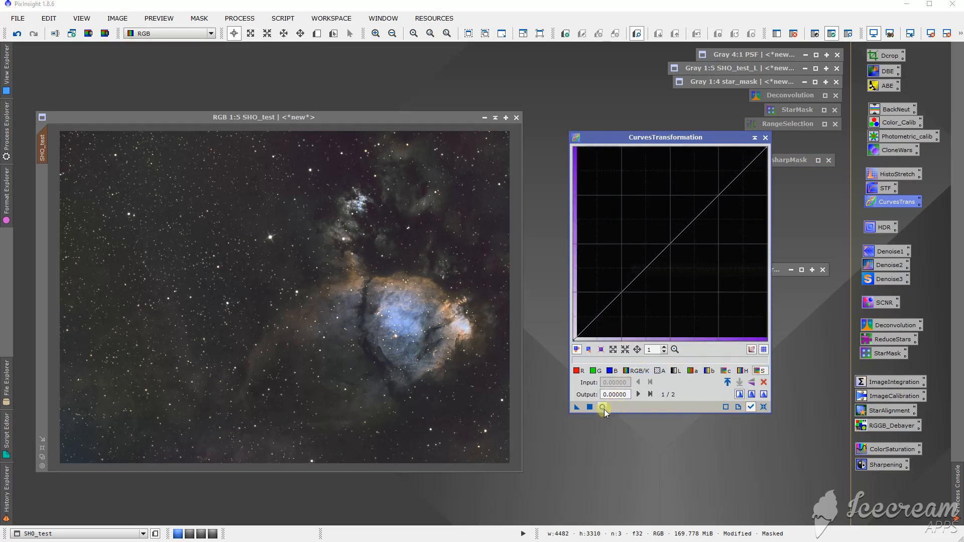
Remove the mask from SHO_test.
left_click(246, 115)
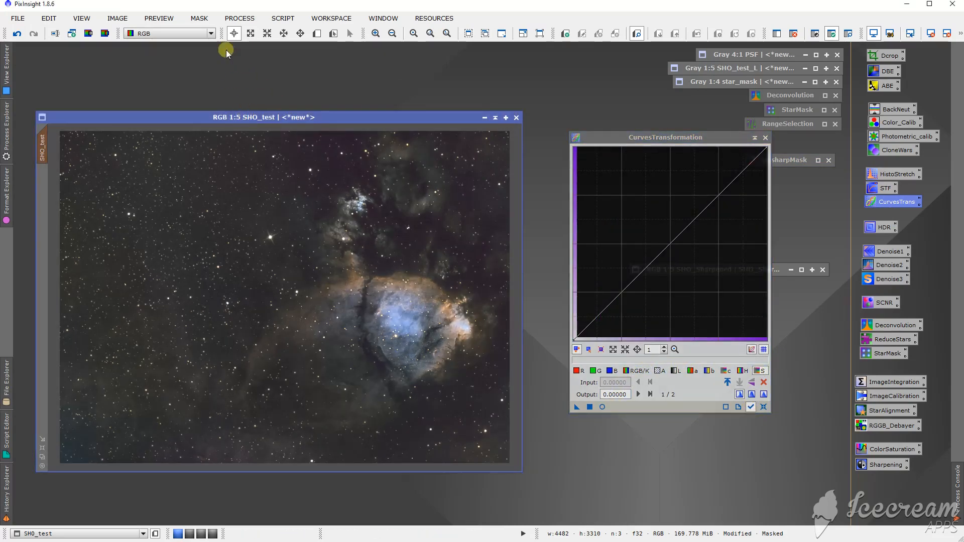
left_click(199, 19)
left_click(208, 47)
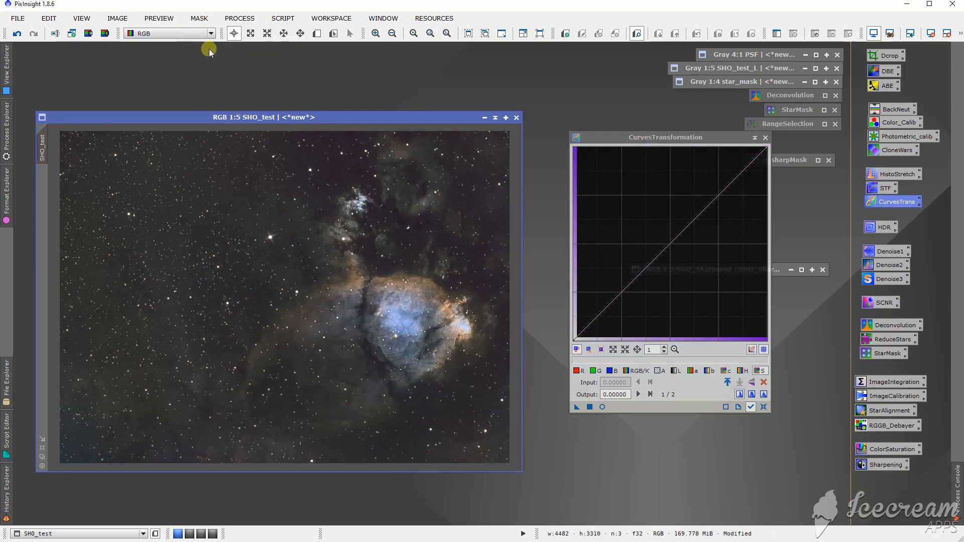
Preview SHO_test in real time and raise the saturation curve with points at about 0.57/0.63 and 0.28/0.33.
left_click(608, 137)
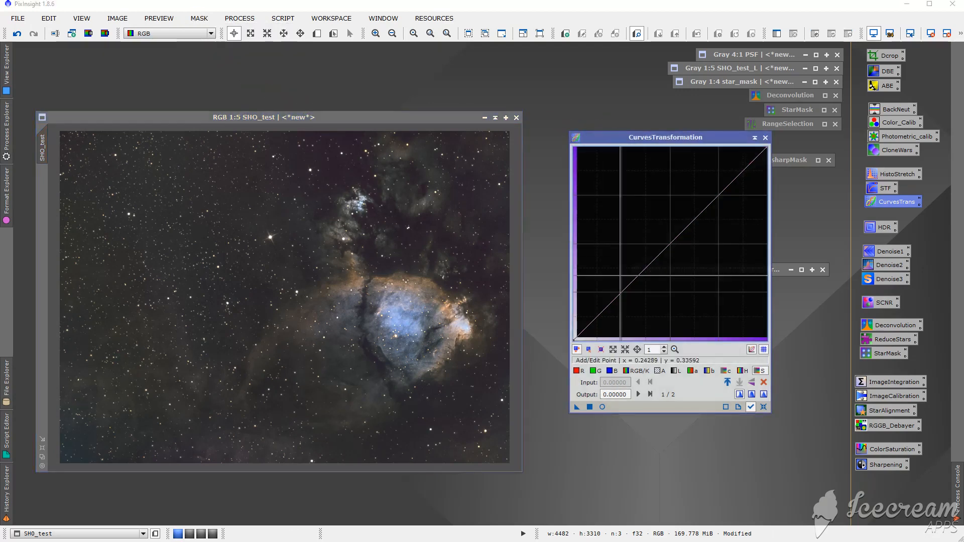
left_click(602, 406)
left_click_drag(630, 137, 654, 137)
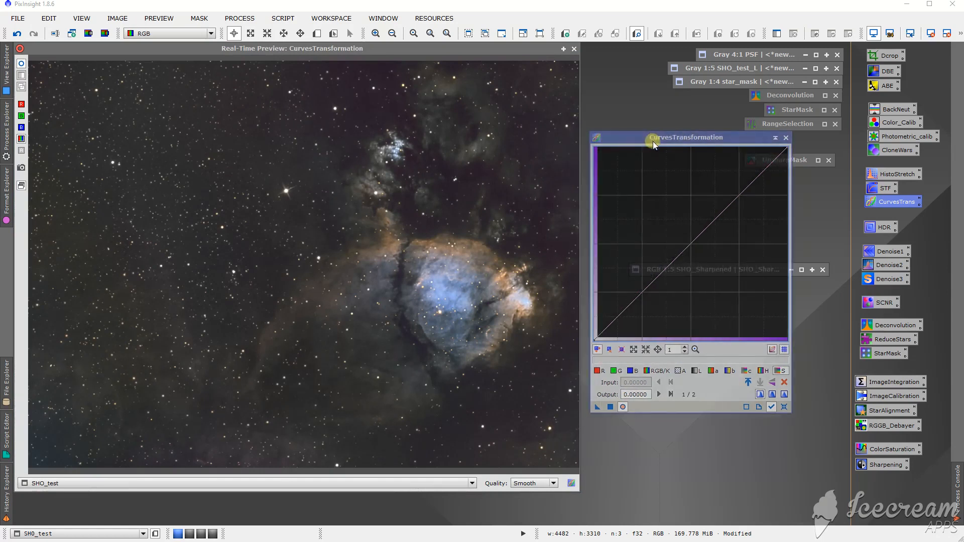
left_click_drag(707, 231, 707, 219)
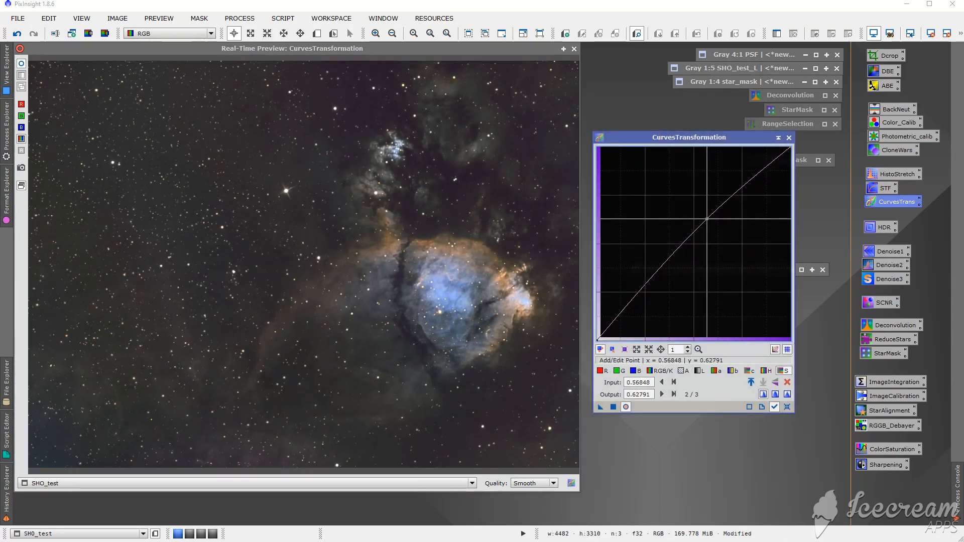
left_click_drag(646, 282, 650, 276)
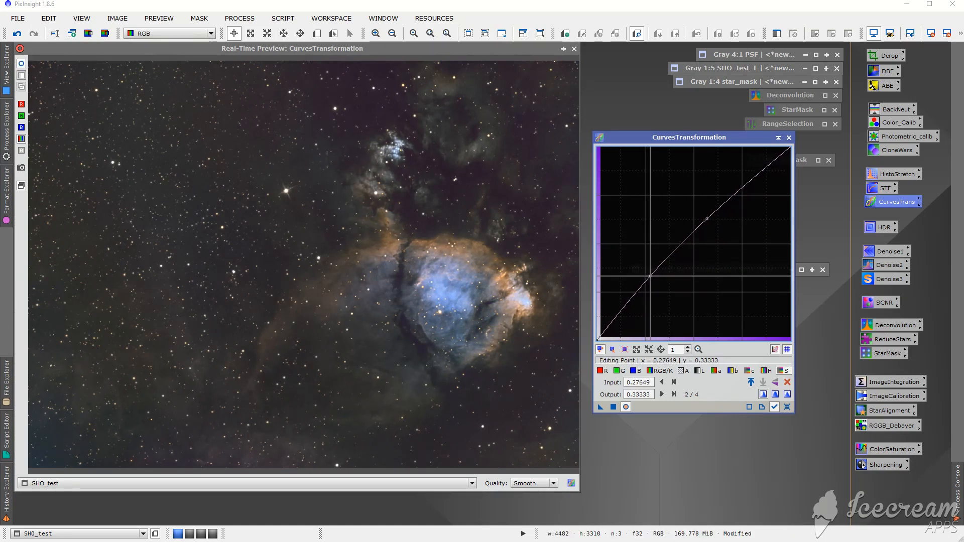
Raise the lightness (L) curve slightly with points at about 0.27/0.30, 0.55/0.58 and 0.70/0.73.
left_click(695, 371)
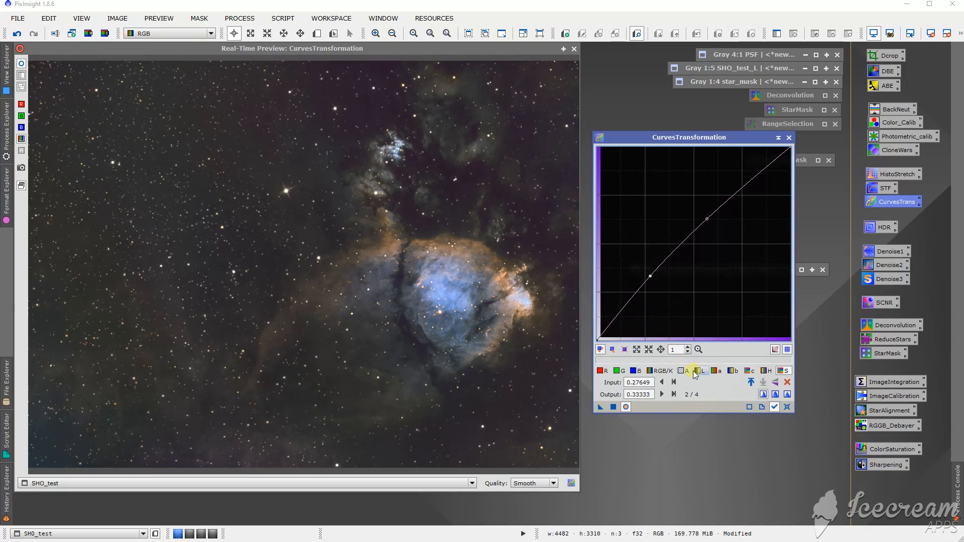
left_click(703, 234)
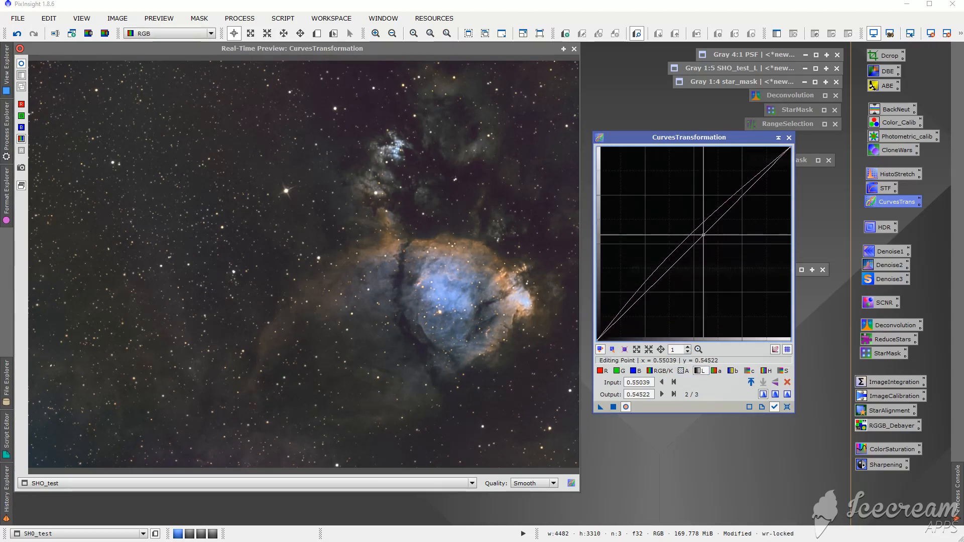
left_click_drag(703, 234, 702, 227)
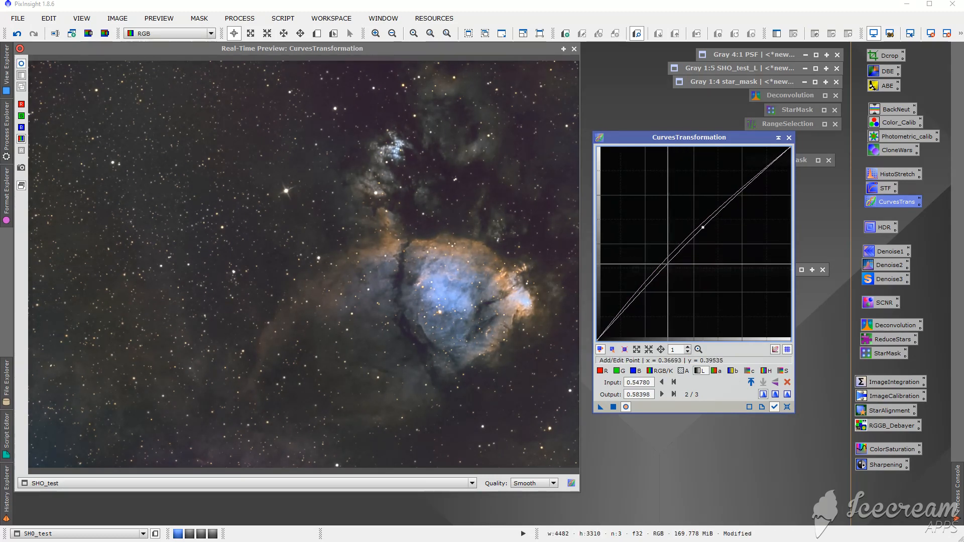
left_click(646, 281)
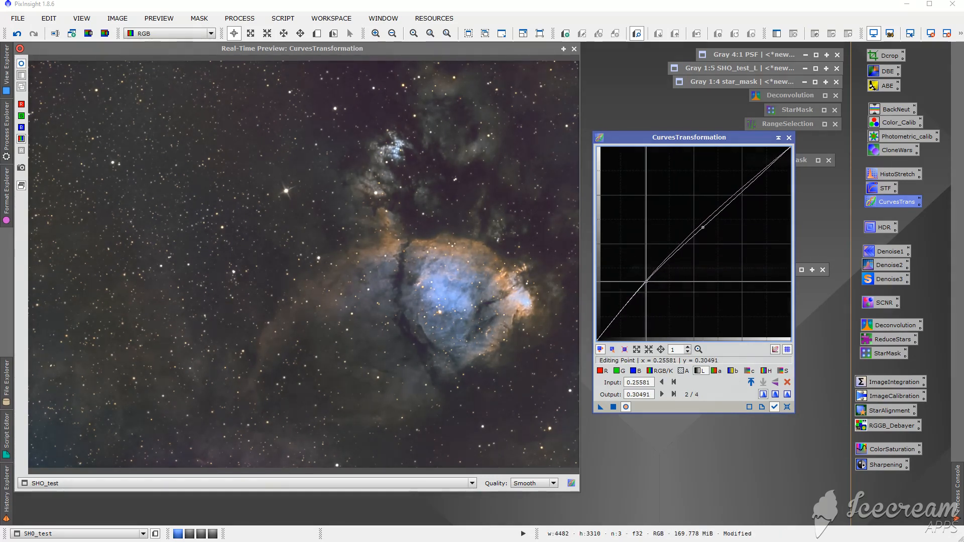
left_click_drag(646, 281, 648, 282)
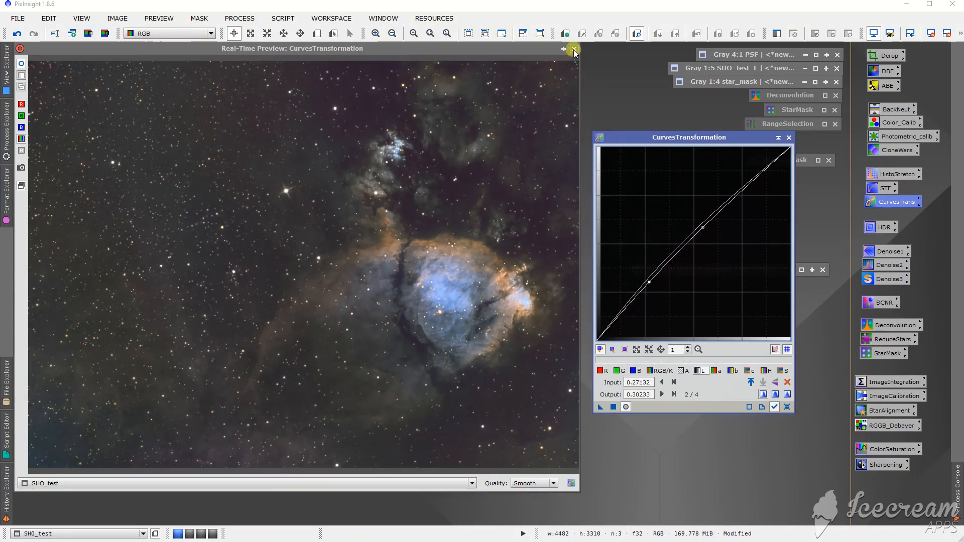
left_click_drag(725, 207, 725, 199)
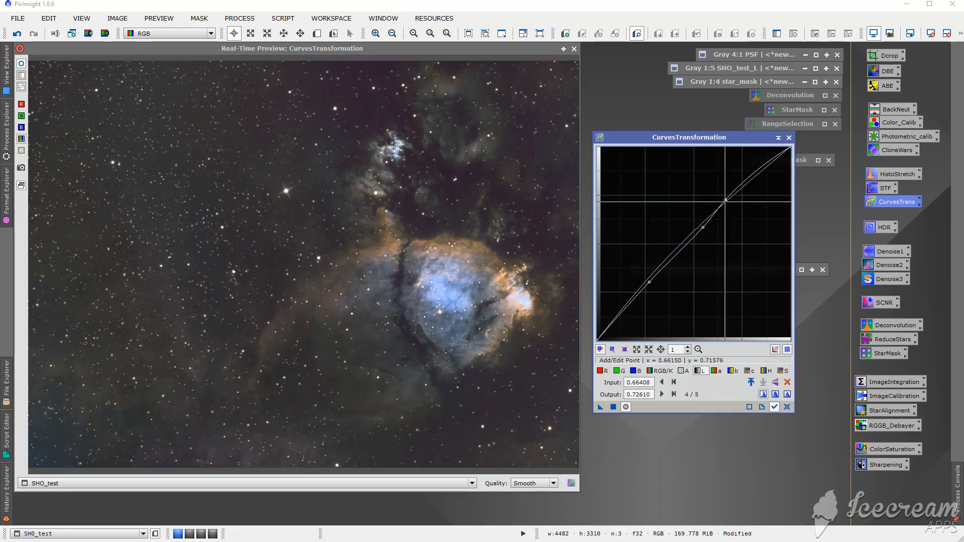
left_click_drag(726, 199, 731, 197)
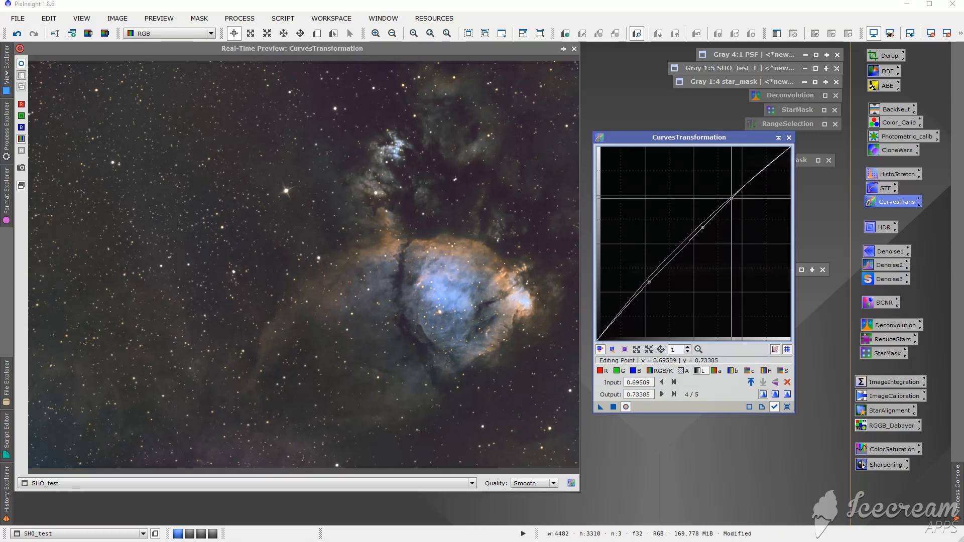
Move the lower saturation point to about 0.27/0.34, apply the curves to SHO_test and close the preview and CurvesTransformation.
left_click(783, 370)
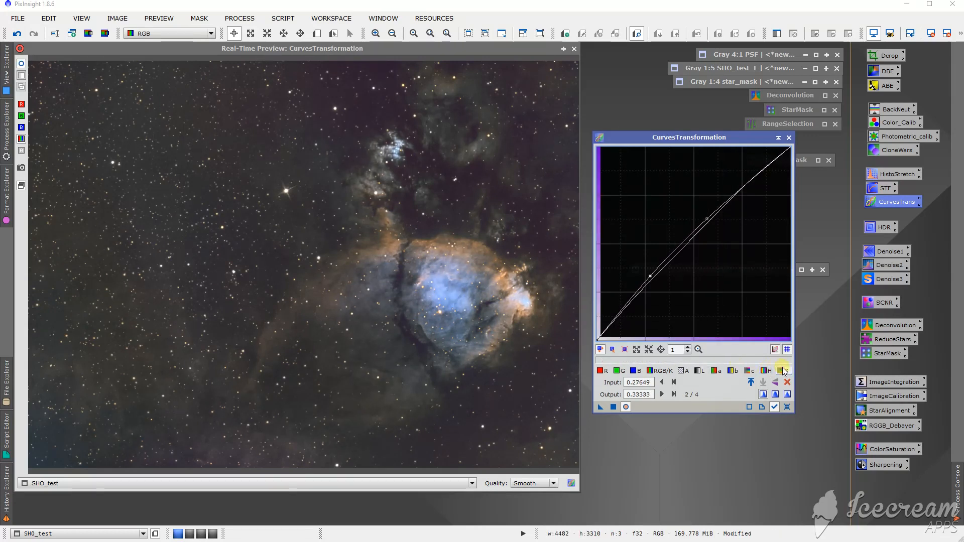
left_click_drag(650, 276, 648, 274)
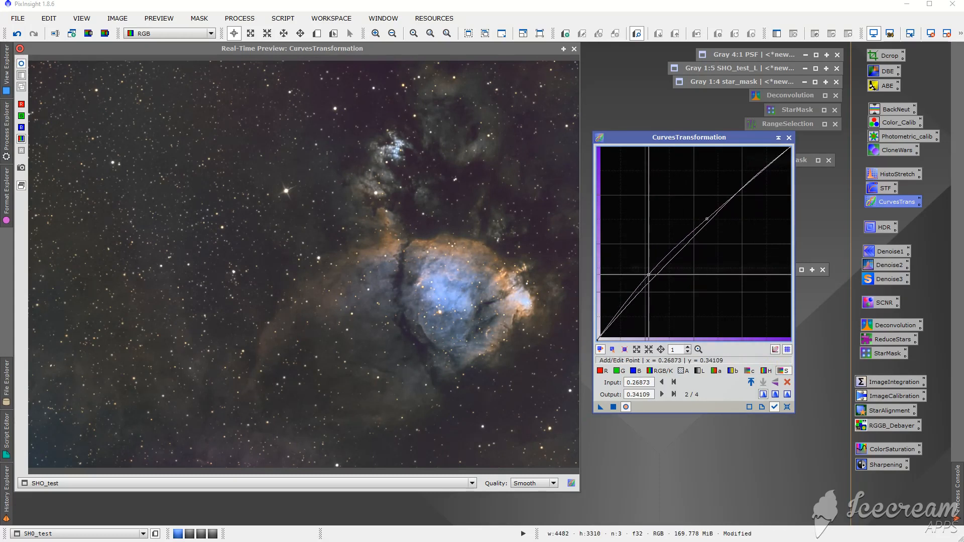
left_click(573, 49)
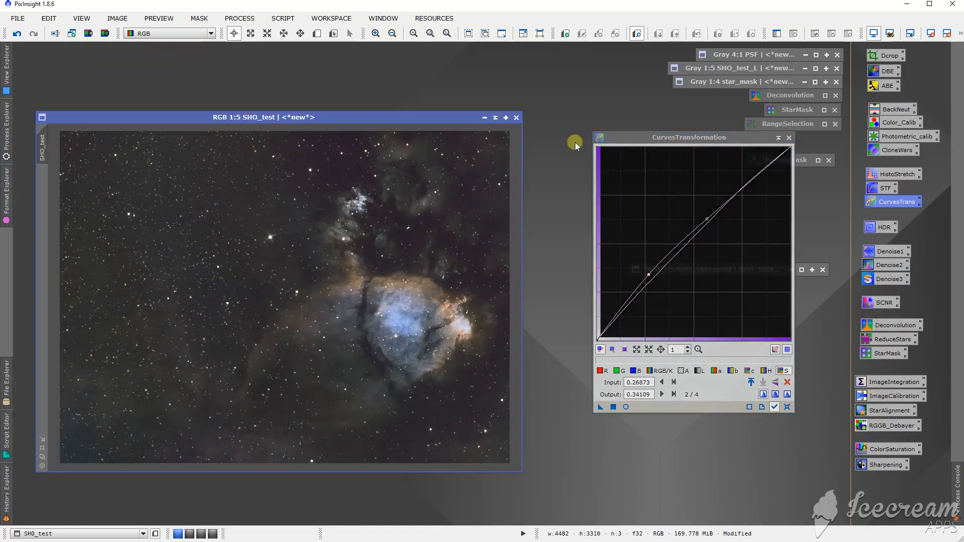
left_click_drag(600, 406, 399, 344)
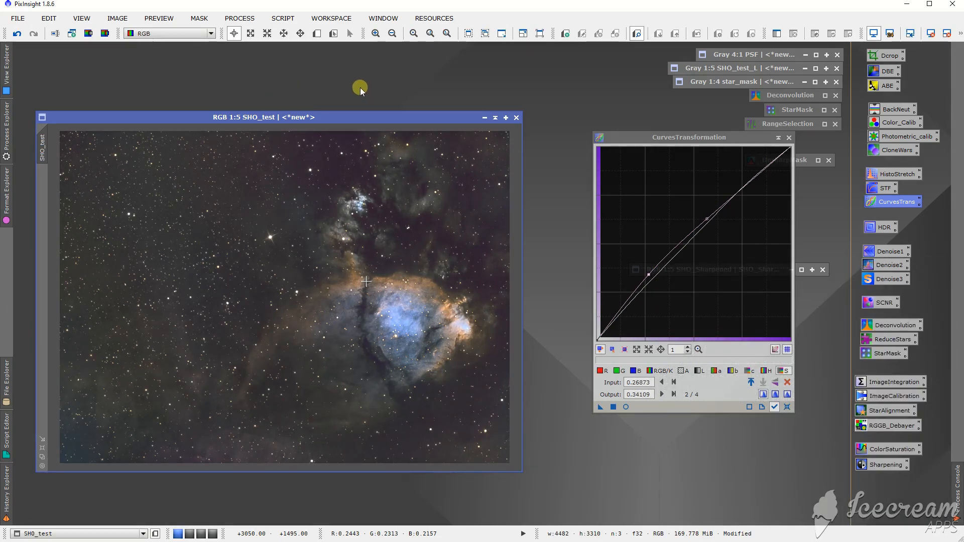
left_click(788, 135)
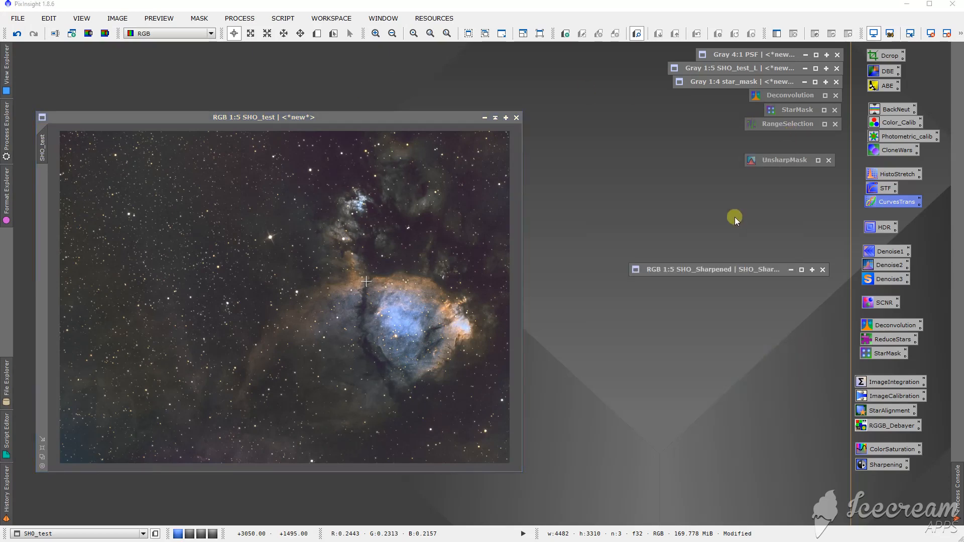
Open ColorSaturation and lower the blue hue at about 0.62 to a saturation of -0.73, anchoring the neighbouring hues near zero.
left_click(411, 119)
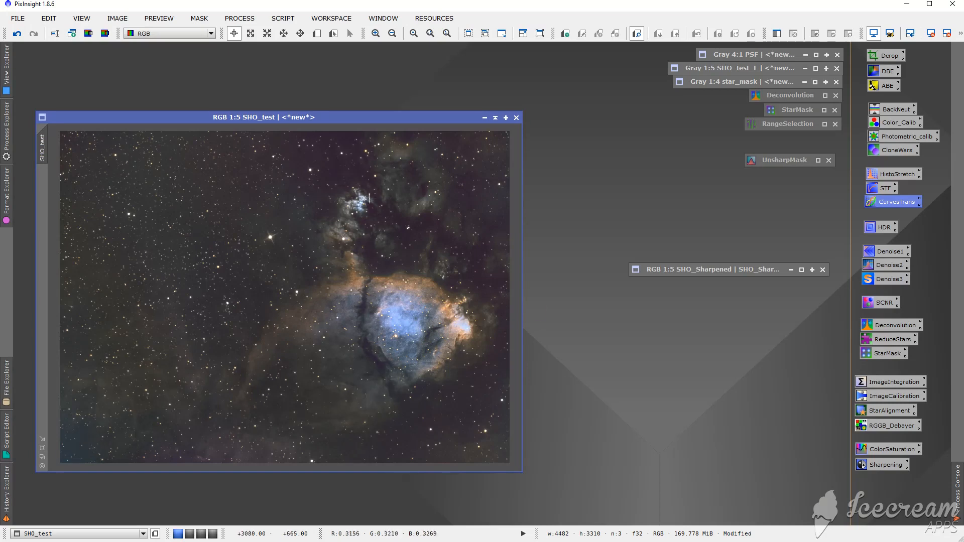
double_click(890, 452)
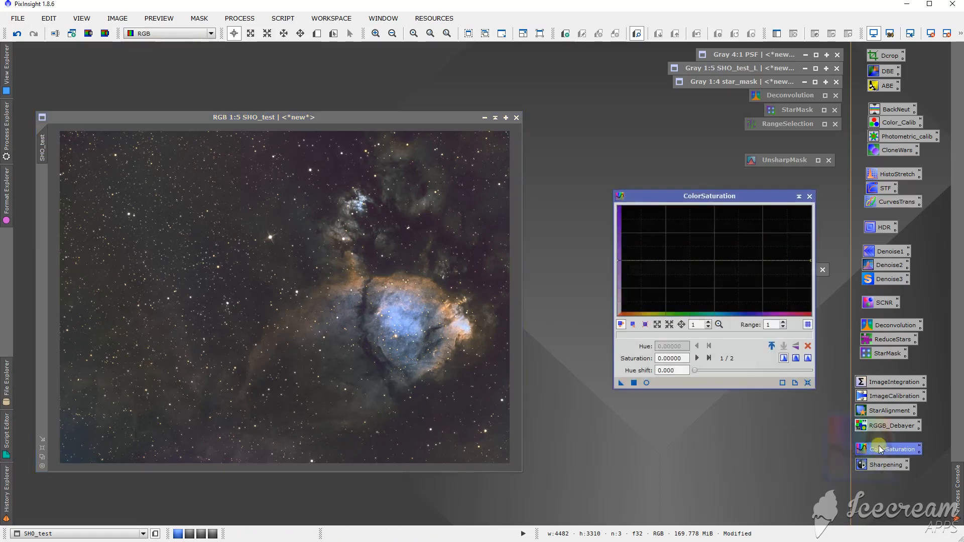
left_click(288, 146)
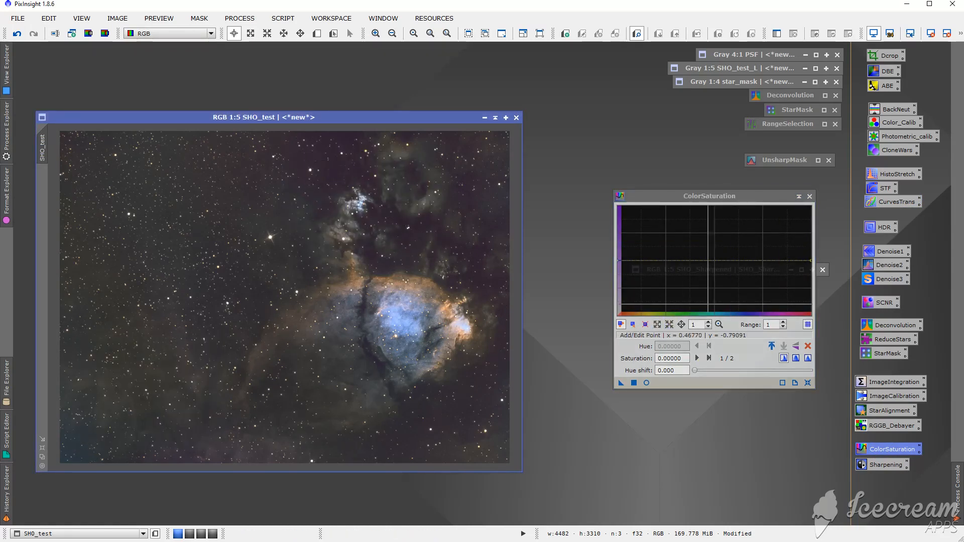
left_click(736, 300)
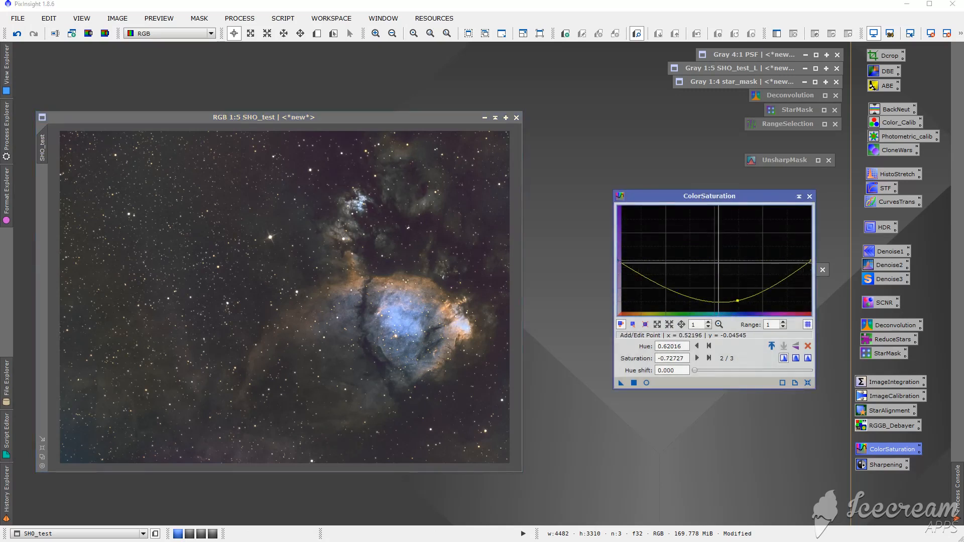
left_click(718, 260)
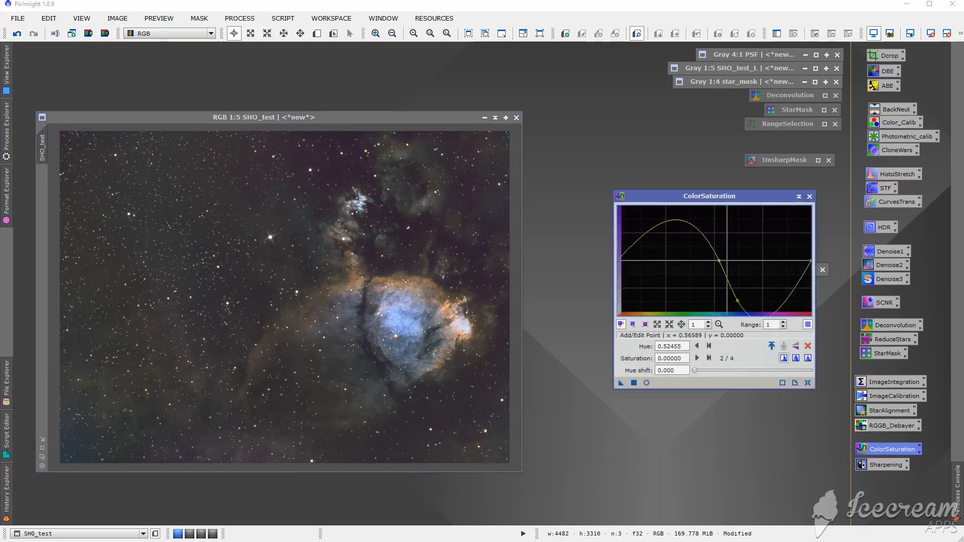
left_click(758, 260)
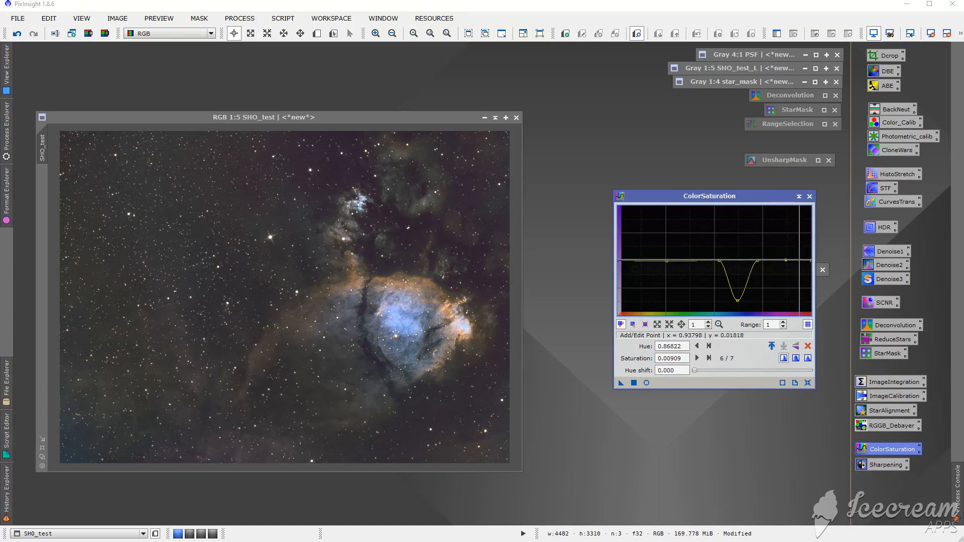
left_click(801, 260)
left_click(769, 260)
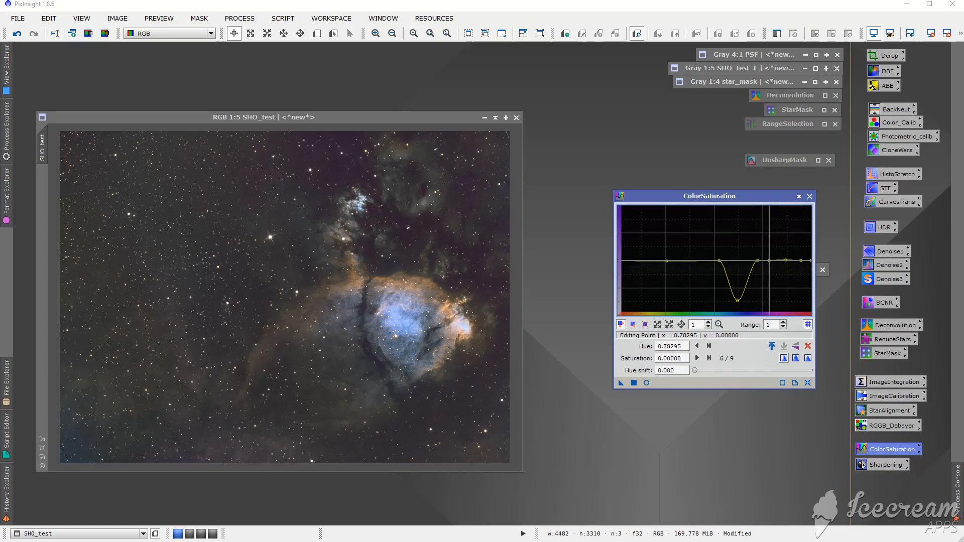
Lower the magenta hue at about 0.855 to a saturation of -0.745 and anchor the curve near zero around this dip.
left_click_drag(785, 260, 782, 302)
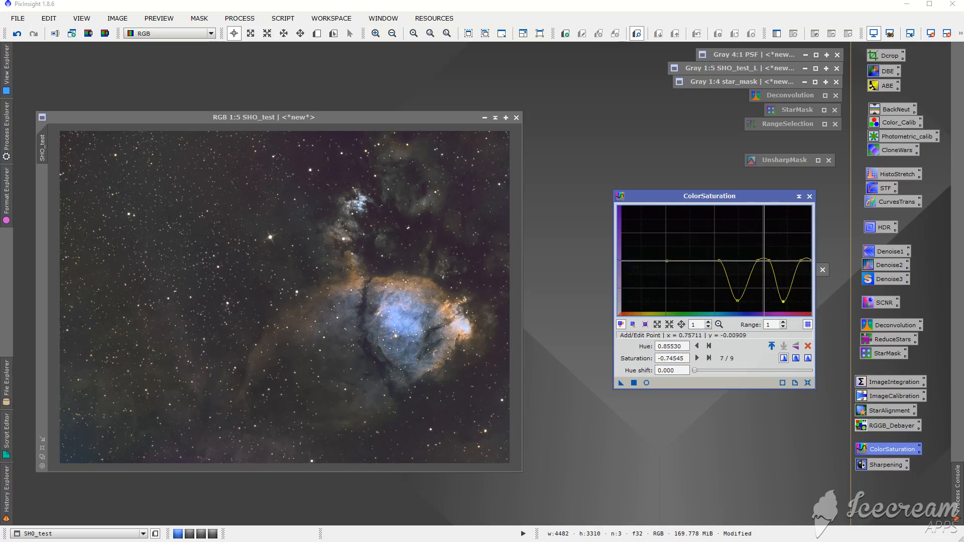
left_click(764, 260)
left_click(805, 260)
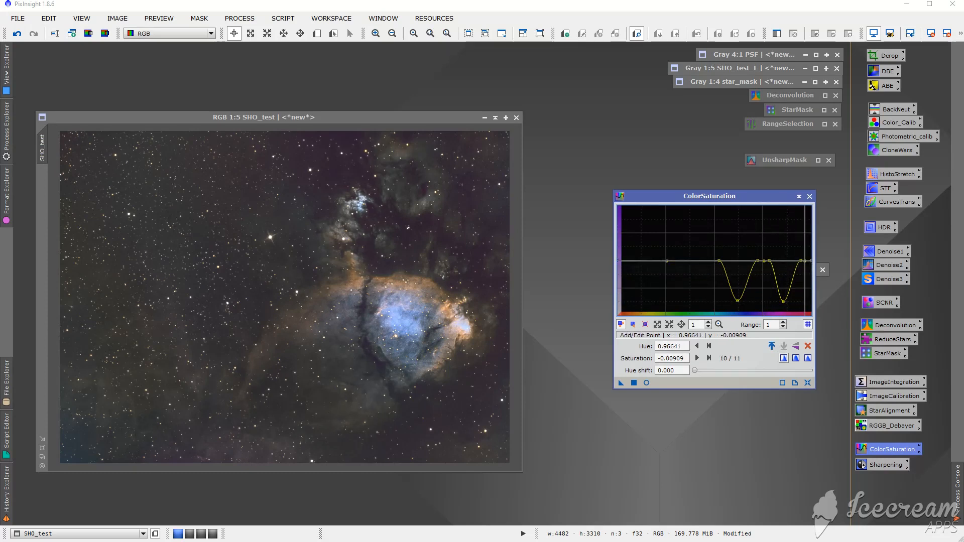
Preview SHO_test in real time, narrow the blue dip with a near-zero point at hue 0.66 and deepen it to about 0.58/-1.19.
left_click(646, 383)
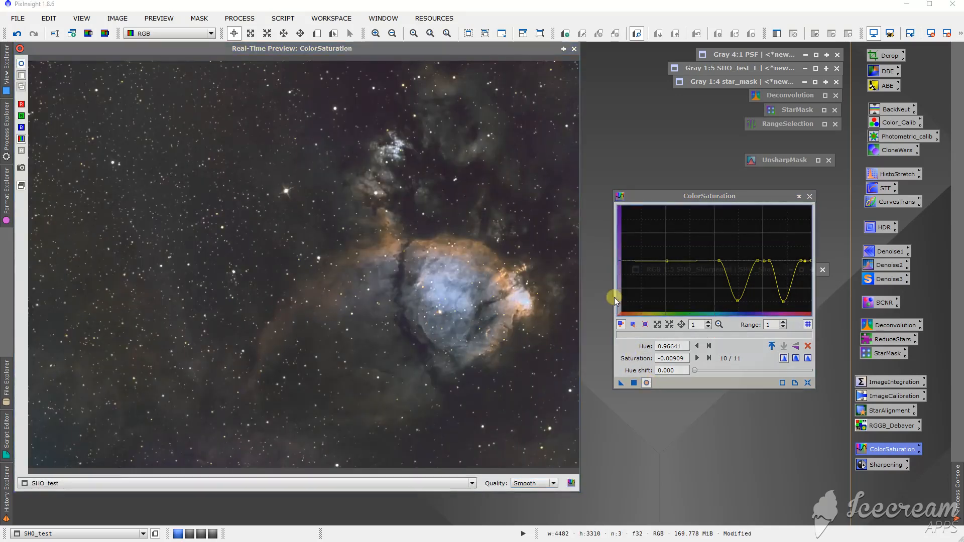
left_click(52, 455)
left_click(463, 305)
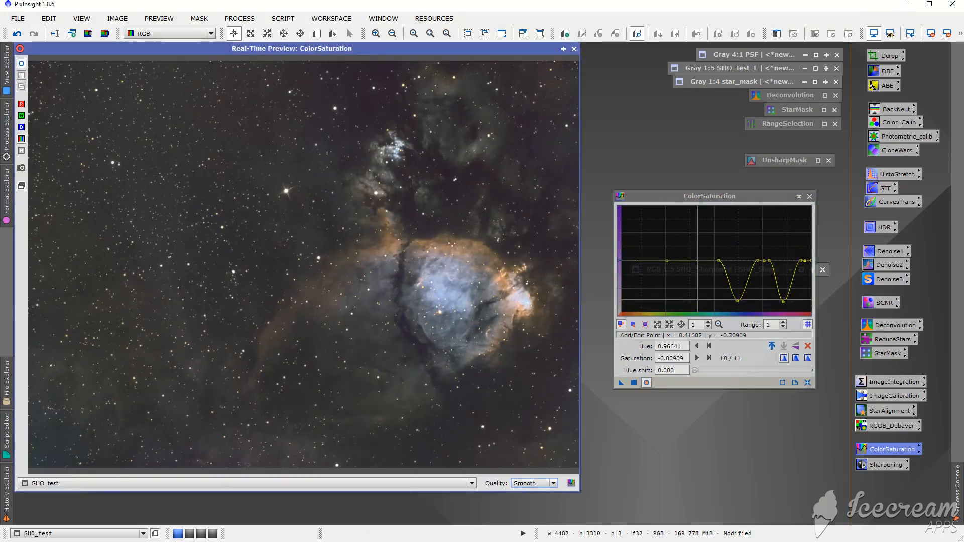
left_click(746, 261)
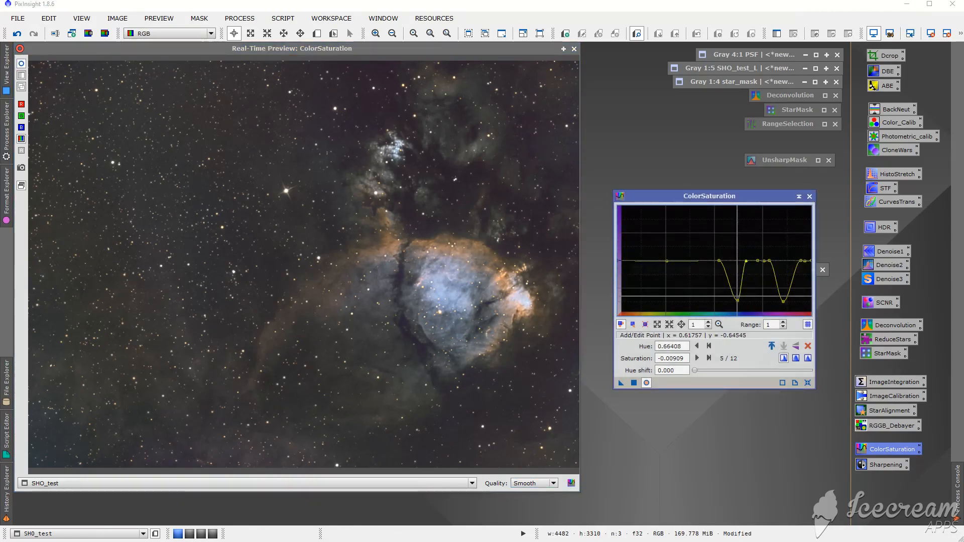
left_click_drag(737, 301, 731, 329)
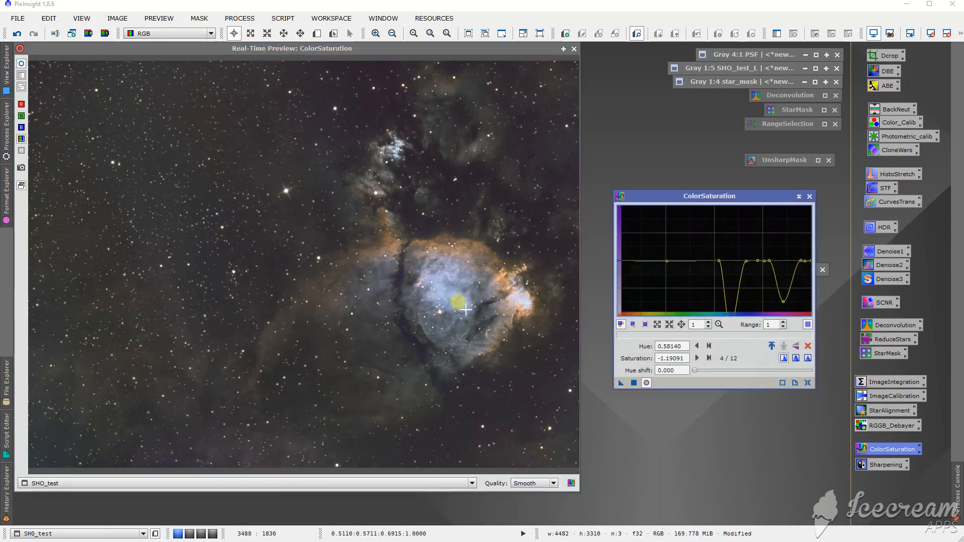
Close the preview and generate a range mask from SHO_test using RangeSelection with upper limit 0.27 and smoothness 100.
left_click(574, 48)
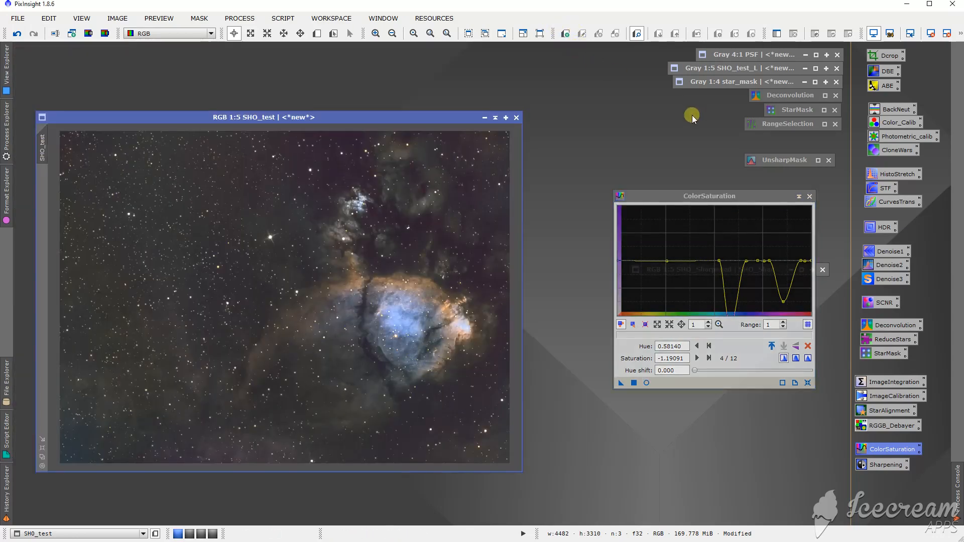
left_click(823, 124)
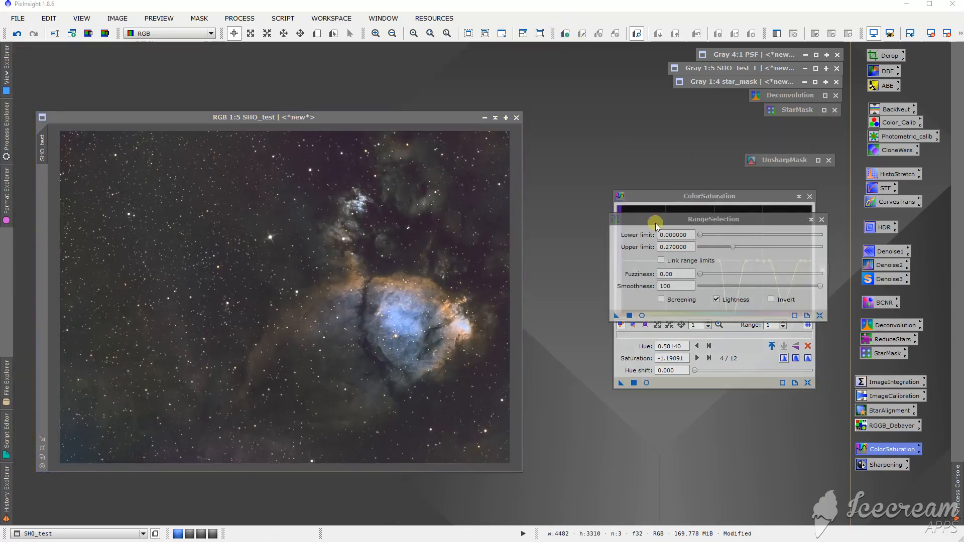
left_click_drag(621, 317, 356, 281)
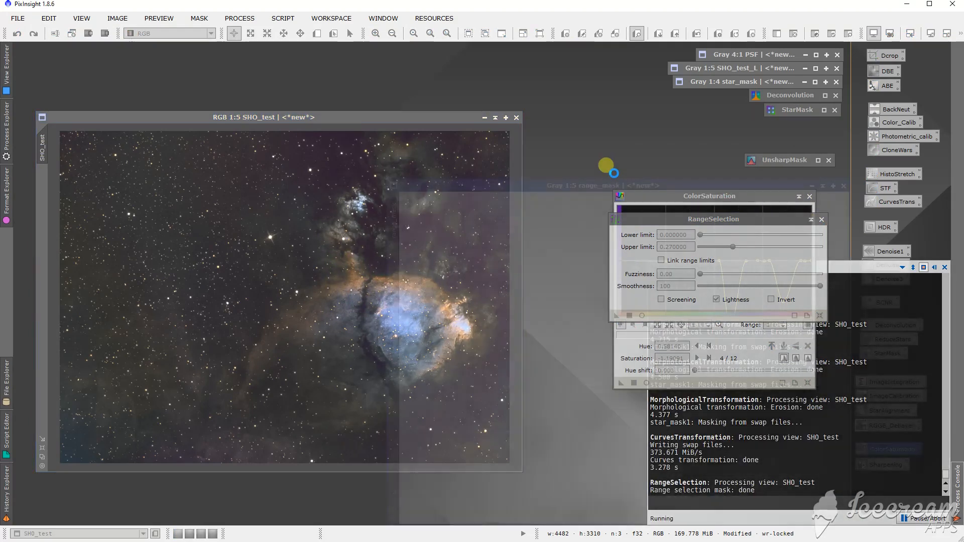
left_click(811, 220)
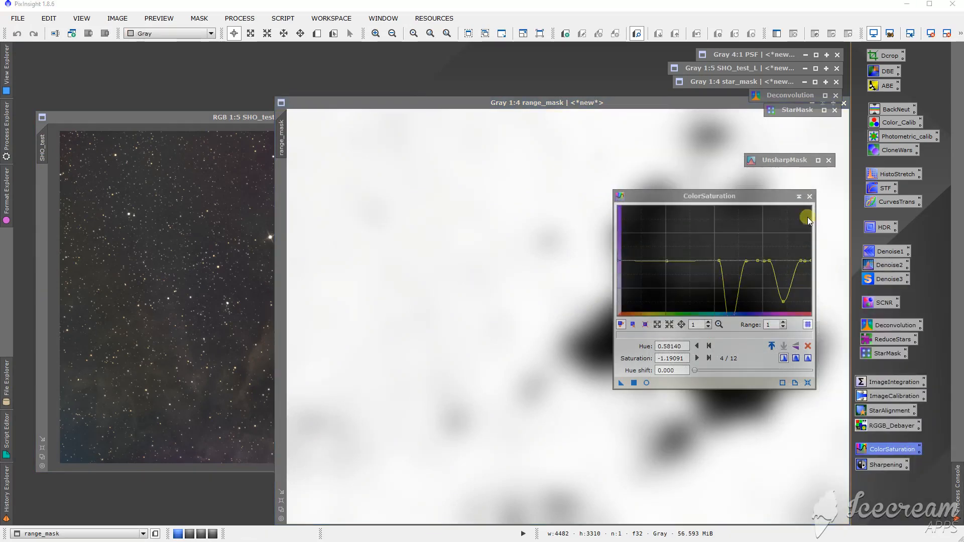
Apply range_mask as the mask on SHO_test, minimize it behind the image and briefly show the mask overlay to check its coverage.
left_click_drag(279, 129, 42, 196)
left_click_drag(730, 103, 637, 112)
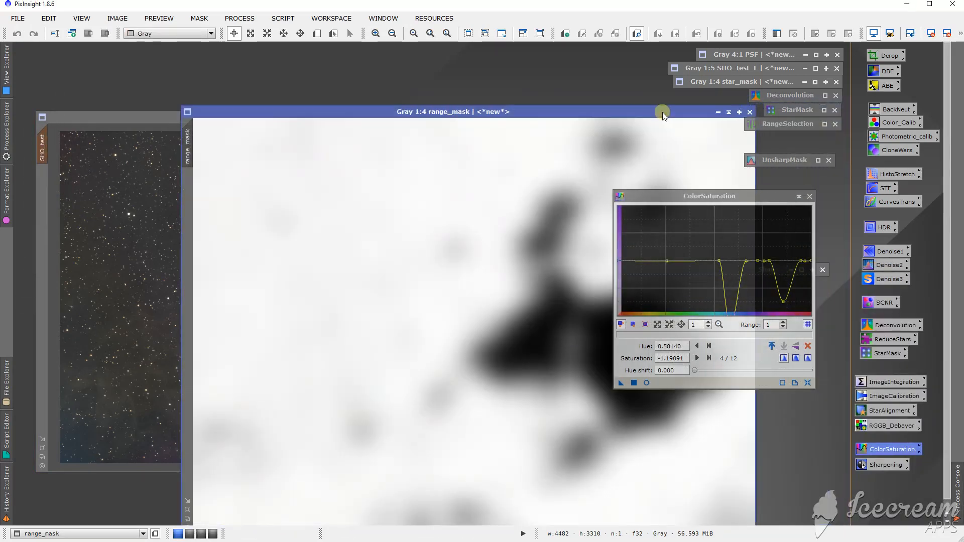
left_click(728, 111)
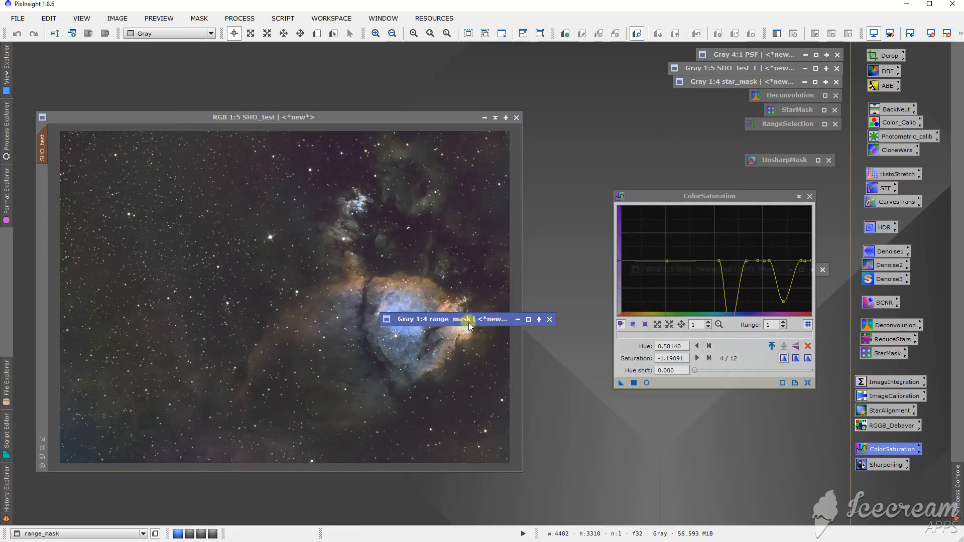
left_click_drag(467, 320, 398, 317)
left_click(405, 119)
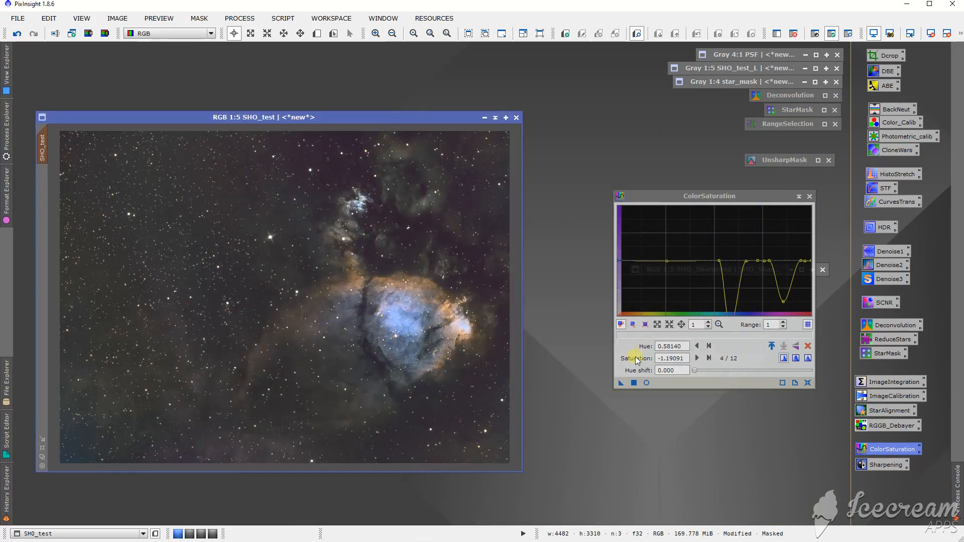
key("ctrl+k")
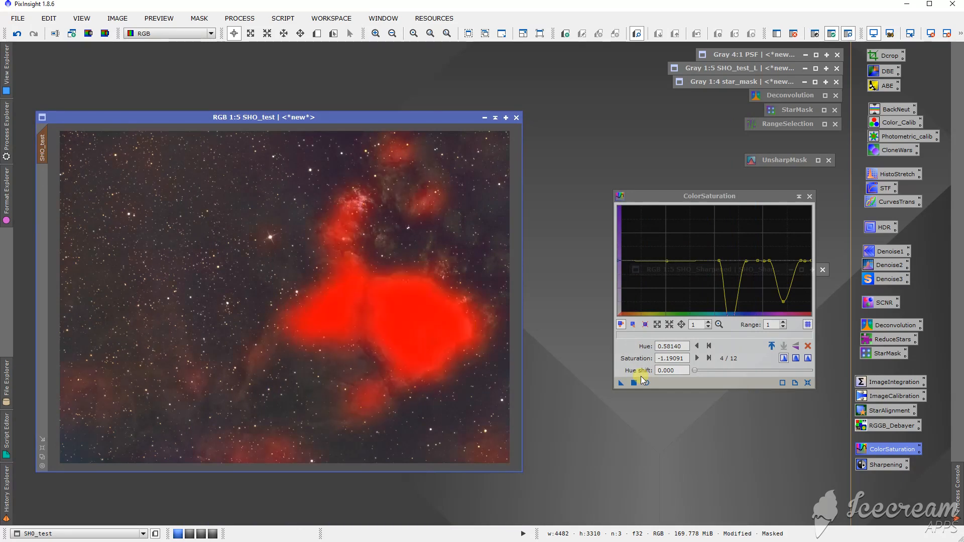
key("ctrl+k")
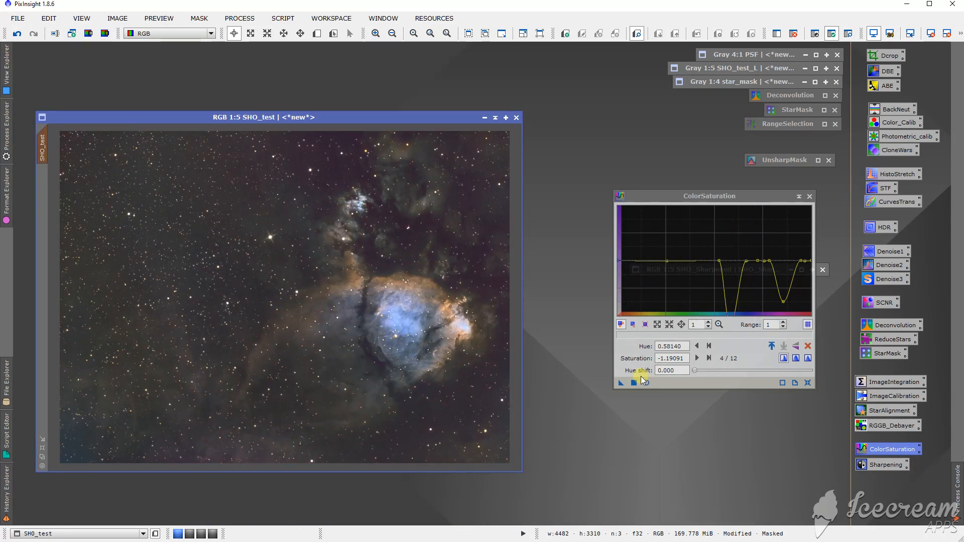
Preview the masked SHO_test, add a near-zero point at hue 0.91 and deepen the magenta dip to about 0.82/-1.06.
left_click(645, 383)
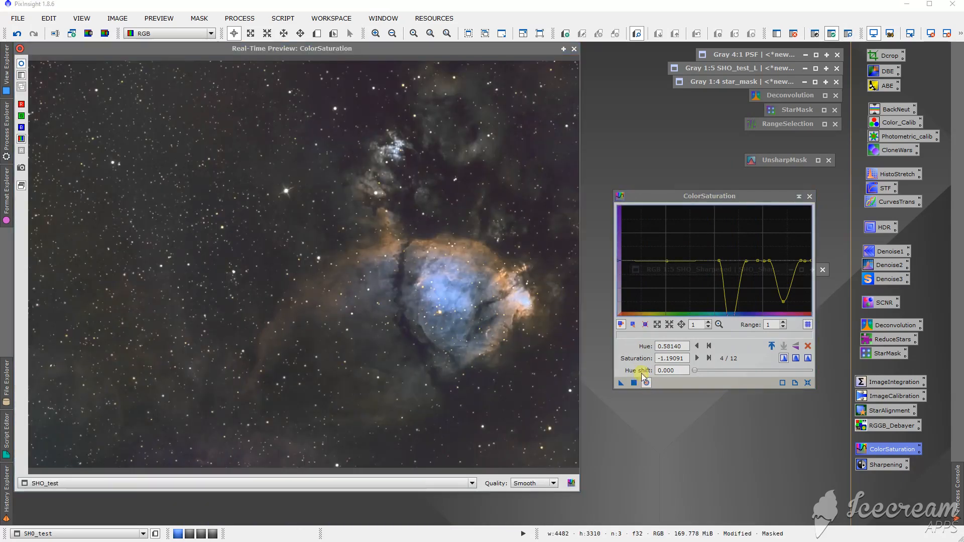
left_click(21, 64)
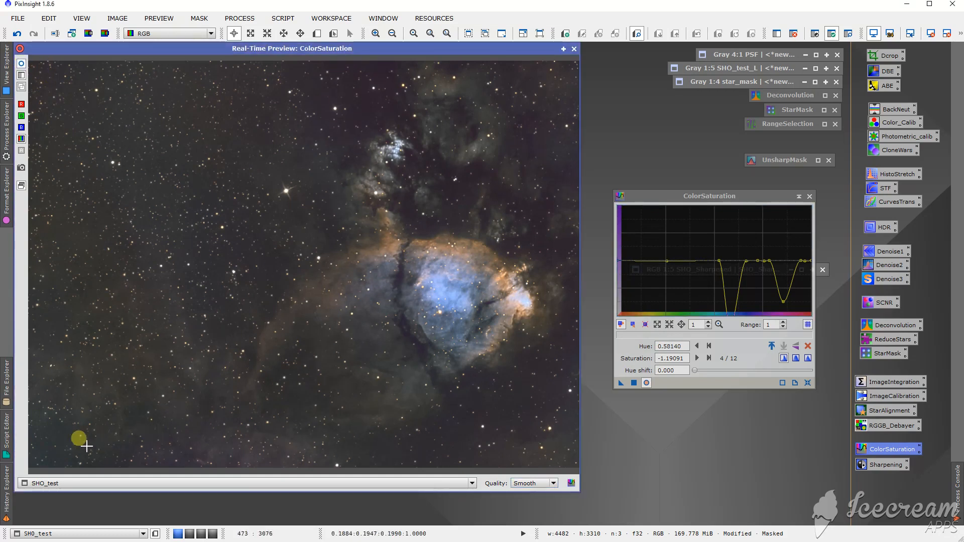
left_click(59, 442)
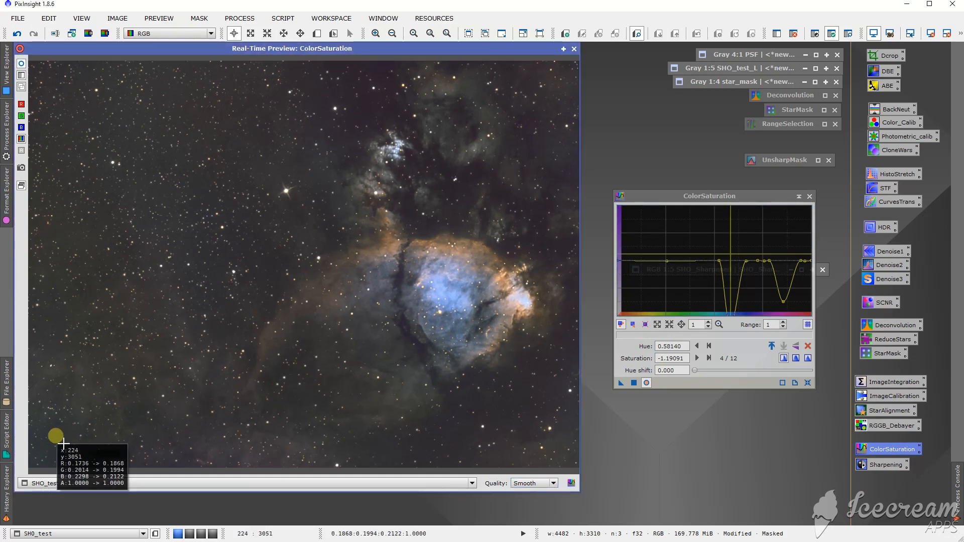
left_click(351, 95)
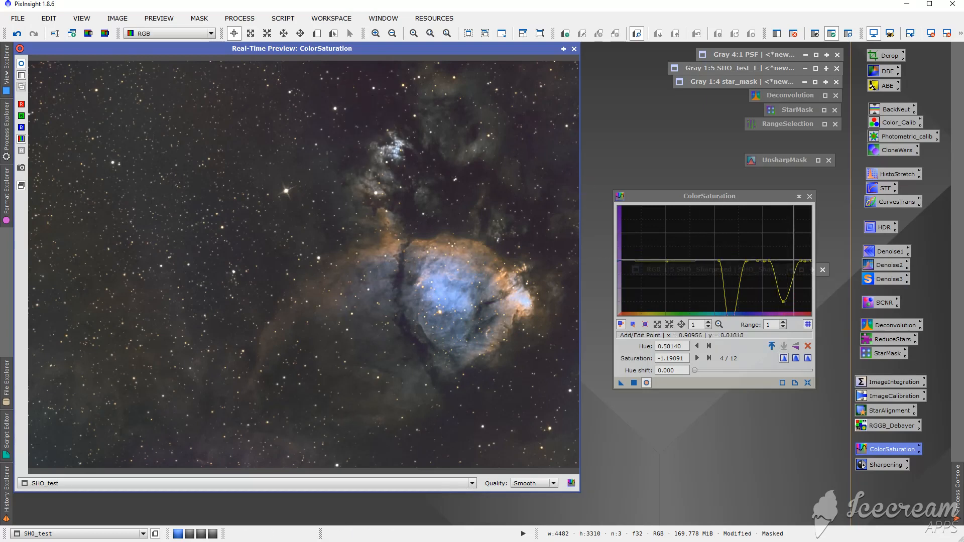
left_click(793, 261)
left_click_drag(782, 301, 777, 319)
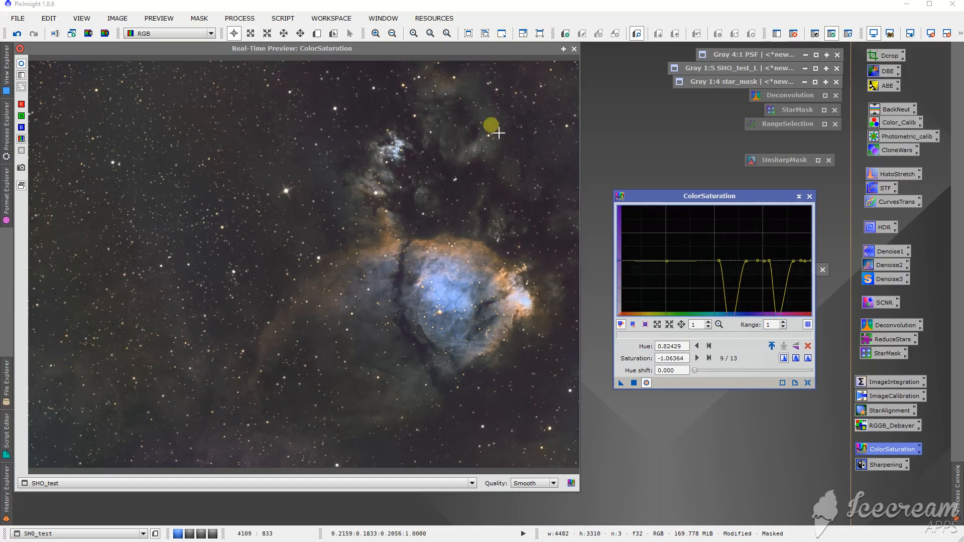
Inspect the previewed background colors, close the preview and apply ColorSaturation to SHO_test.
left_click(365, 108)
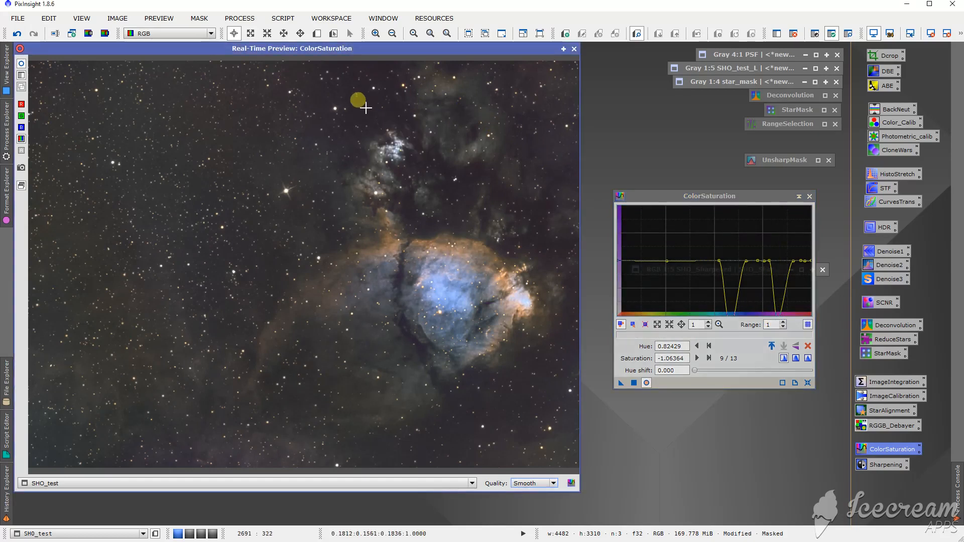
left_click(365, 108)
left_click(366, 107)
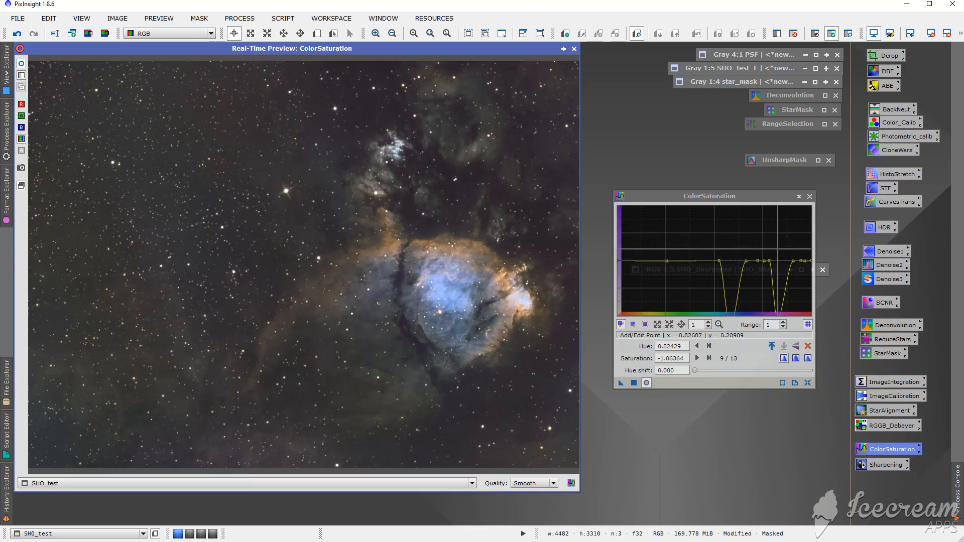
left_click(354, 107)
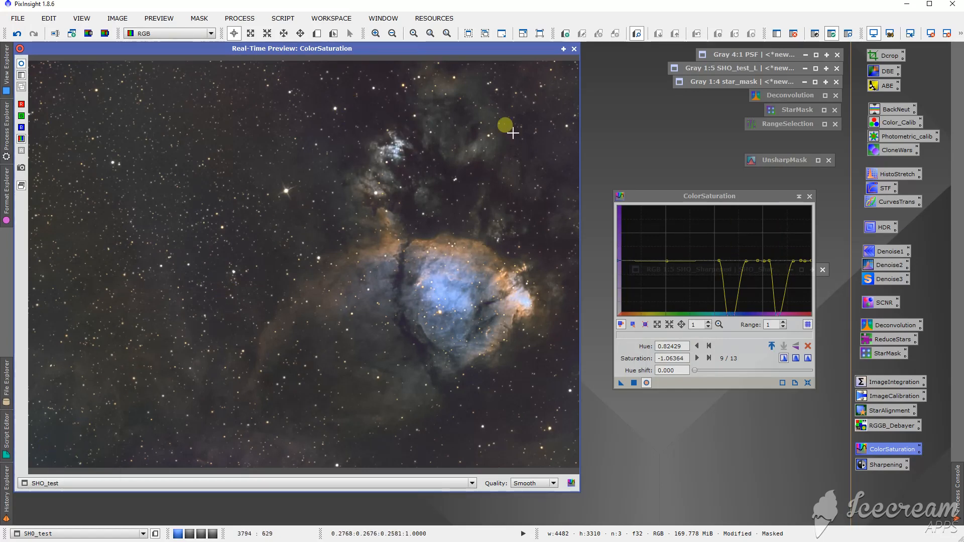
left_click(573, 50)
left_click_drag(621, 383, 407, 358)
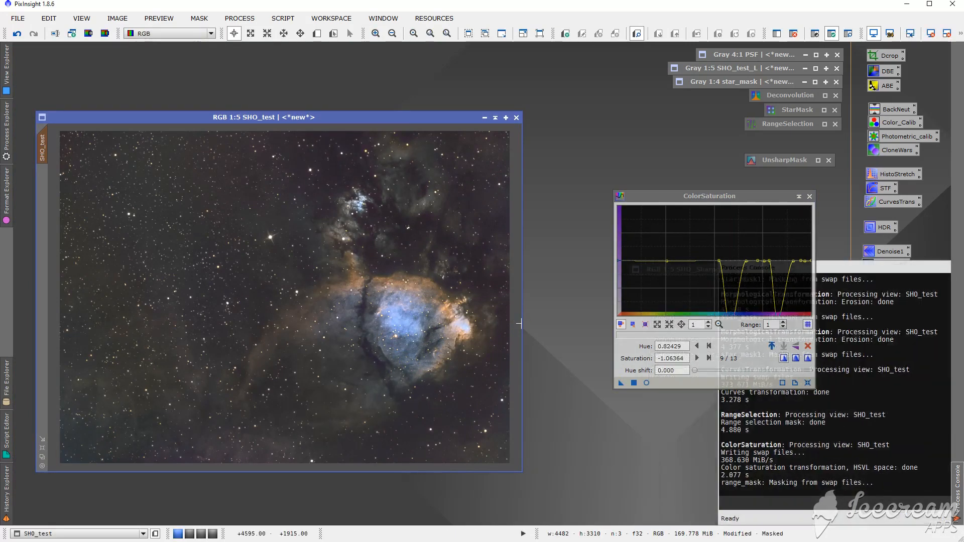
Remove the mask from SHO_test and close ColorSaturation.
left_click(199, 18)
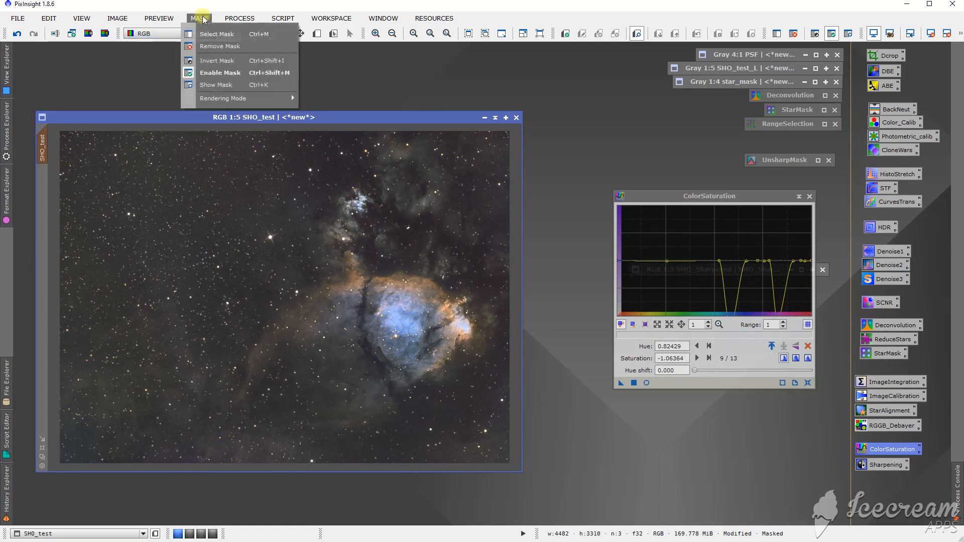
left_click(211, 41)
left_click(809, 196)
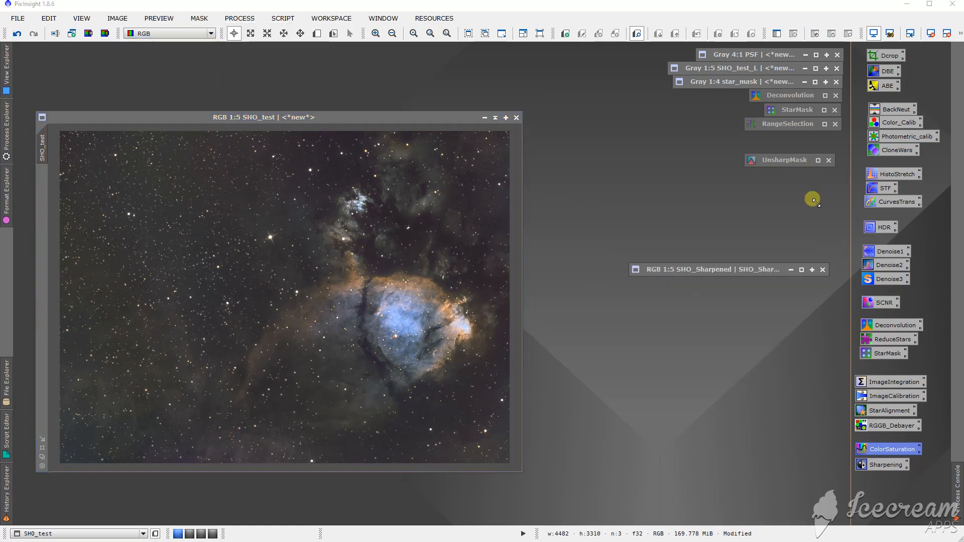
Move SHO_test off the minimized masks, then close range_mask and maximize star_mask1.
left_click_drag(390, 117, 429, 347)
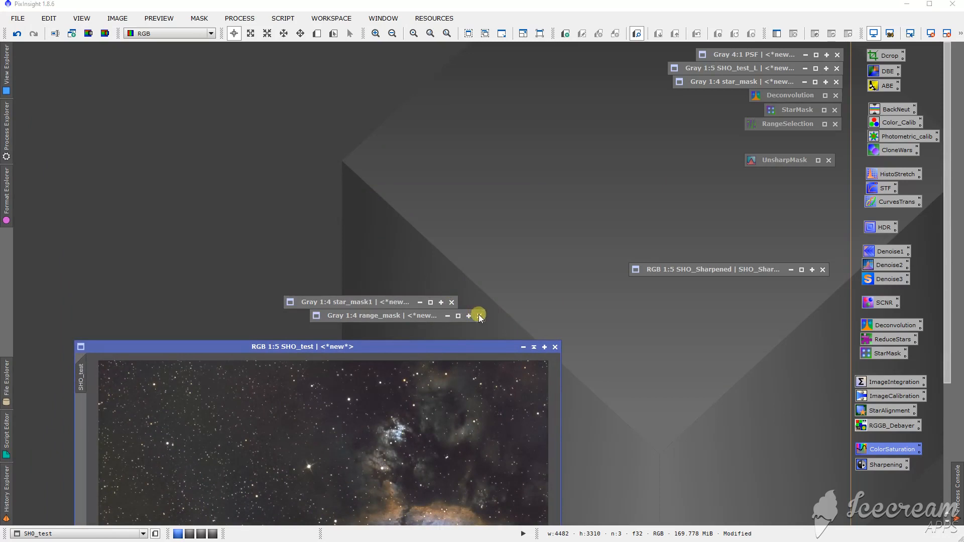
left_click(478, 315)
left_click(459, 300)
left_click(441, 302)
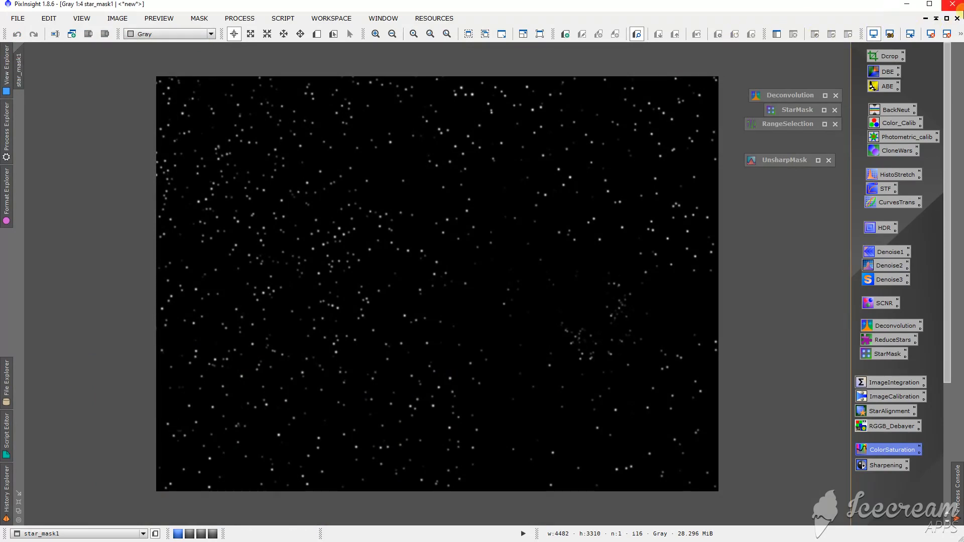
Close star_mask1, accepting the broken mask references, and reposition SHO_test so the whole image fits in the workspace.
left_click(956, 18)
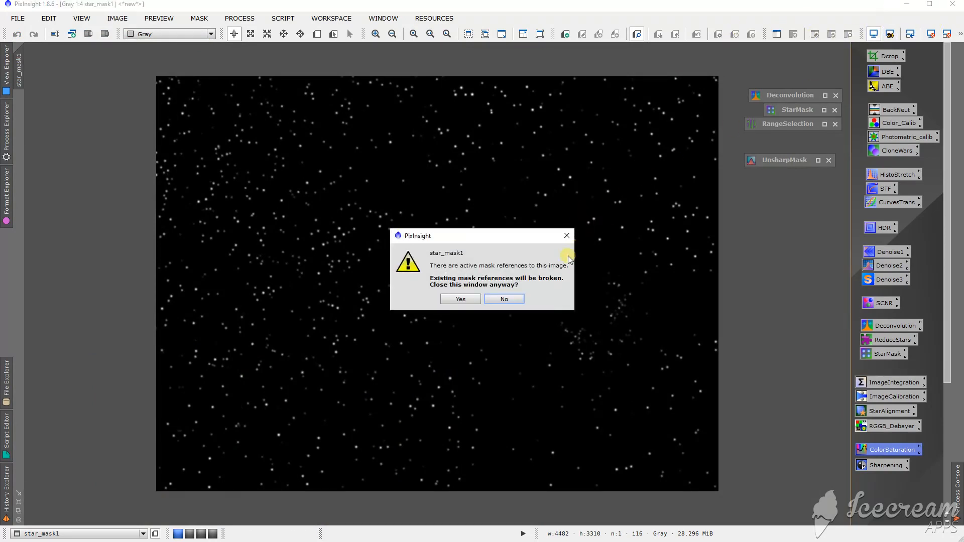
left_click(474, 300)
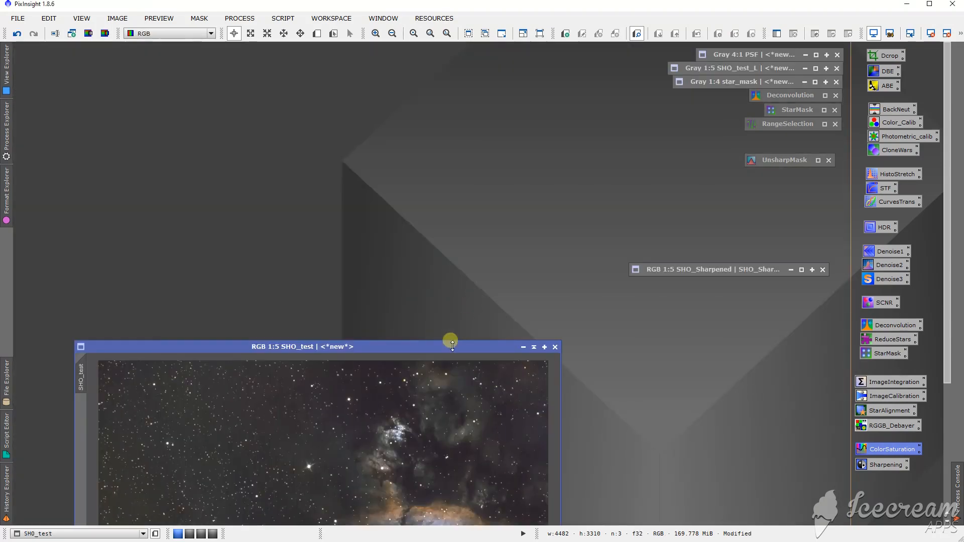
left_click_drag(452, 346, 405, 126)
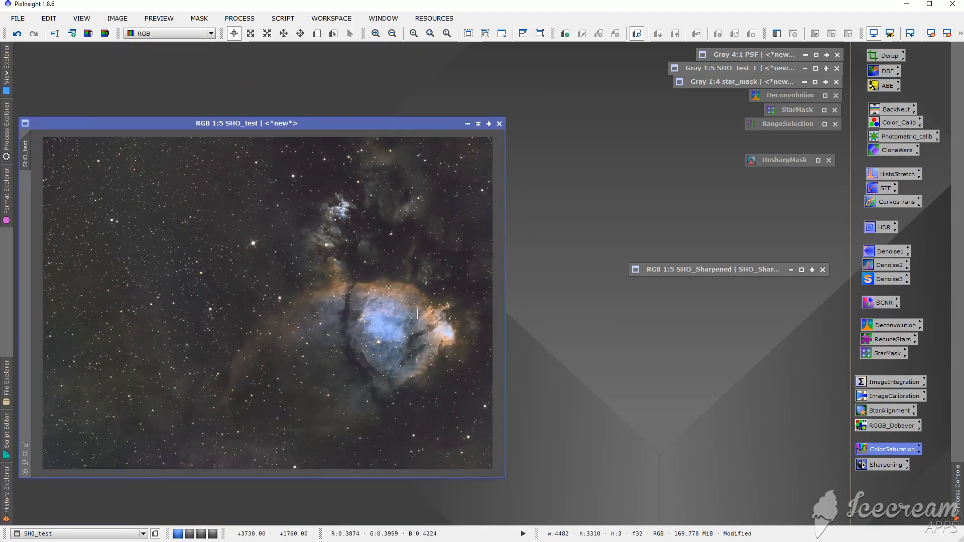
Restore SHO_Sharpened beside SHO_test, level the two windows to compare their colors, and minimize SHO_Sharpened again.
left_click(568, 304)
left_click(740, 272)
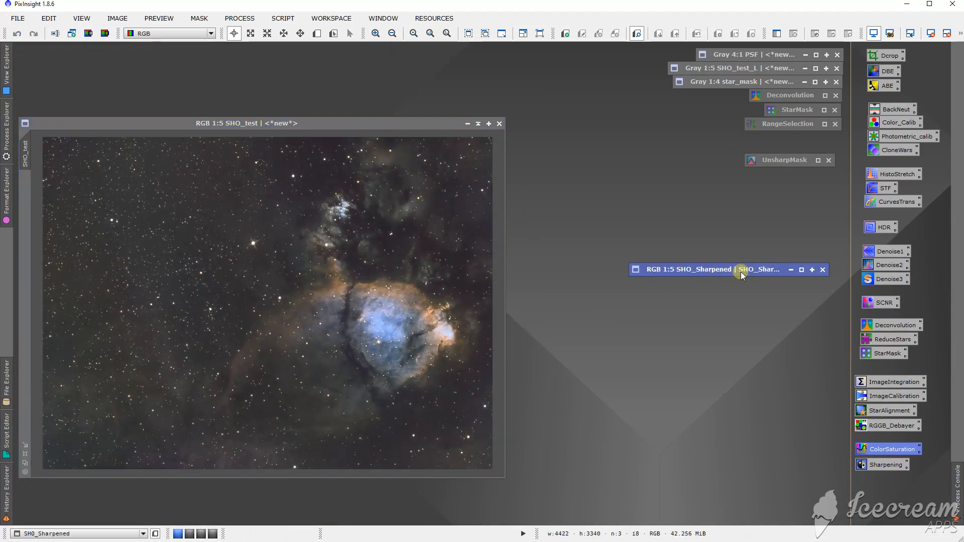
left_click(800, 269)
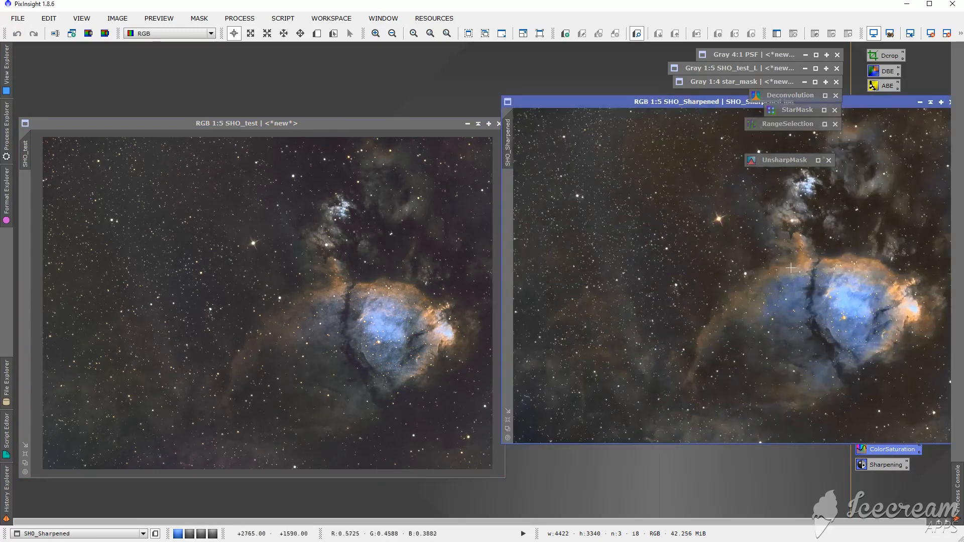
left_click_drag(652, 102, 649, 129)
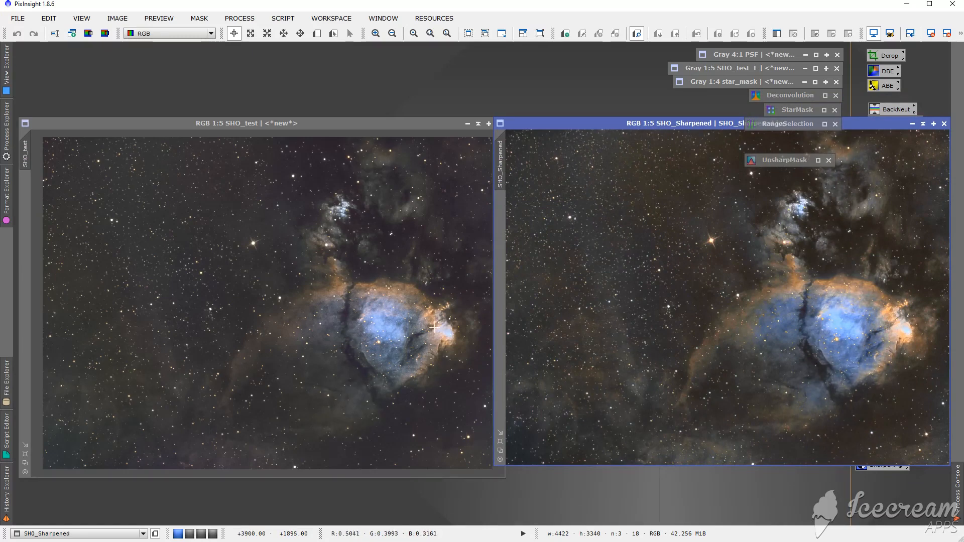
left_click(409, 124)
left_click(922, 124)
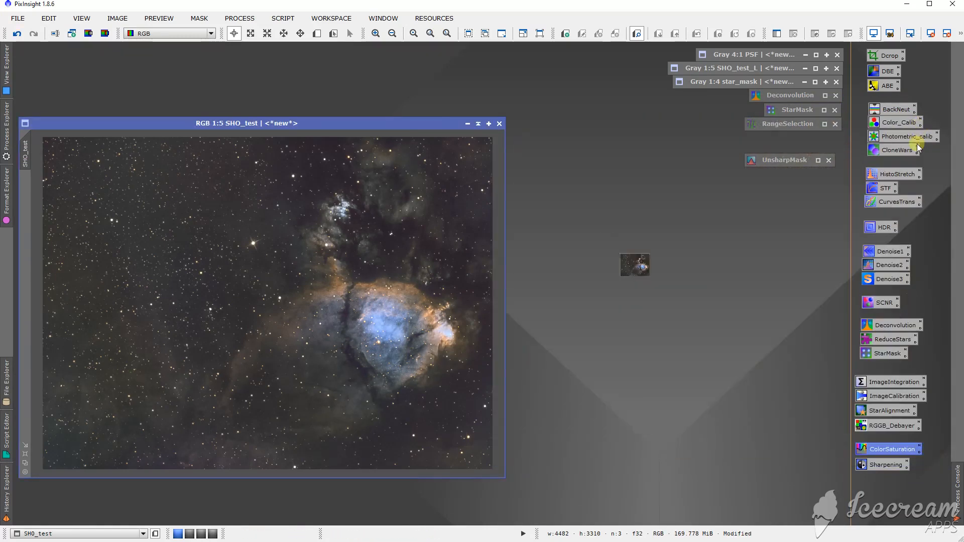
Open CurvesTransformation with active-view tracking, preview SHO_test in real time, and restore SHO_Sharpened alongside as the reference.
double_click(896, 202)
left_click(774, 406)
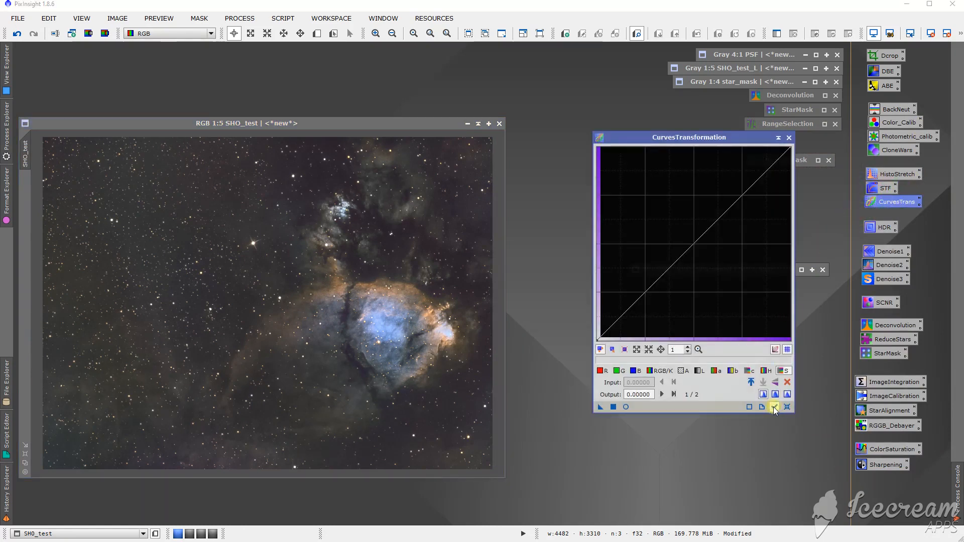
left_click(479, 304)
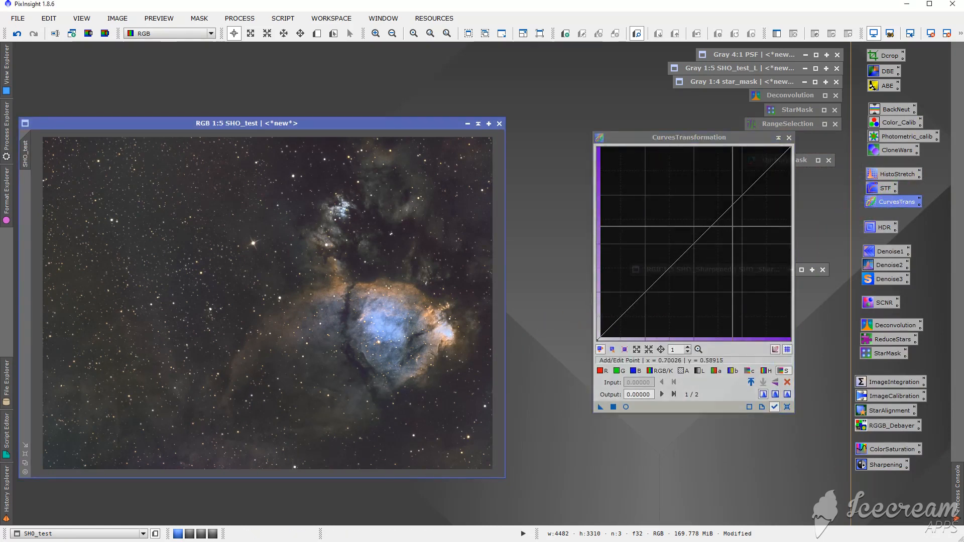
left_click(801, 269)
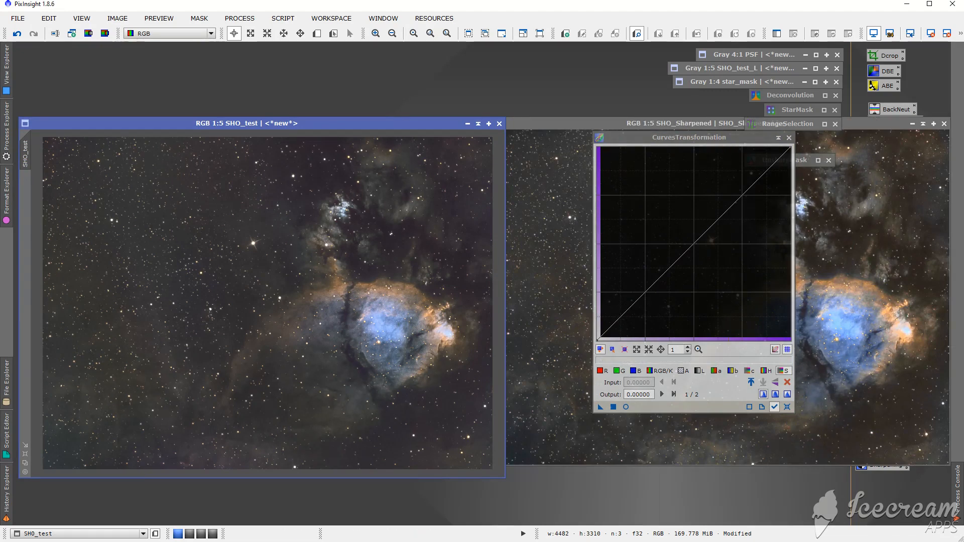
left_click_drag(704, 137, 603, 150)
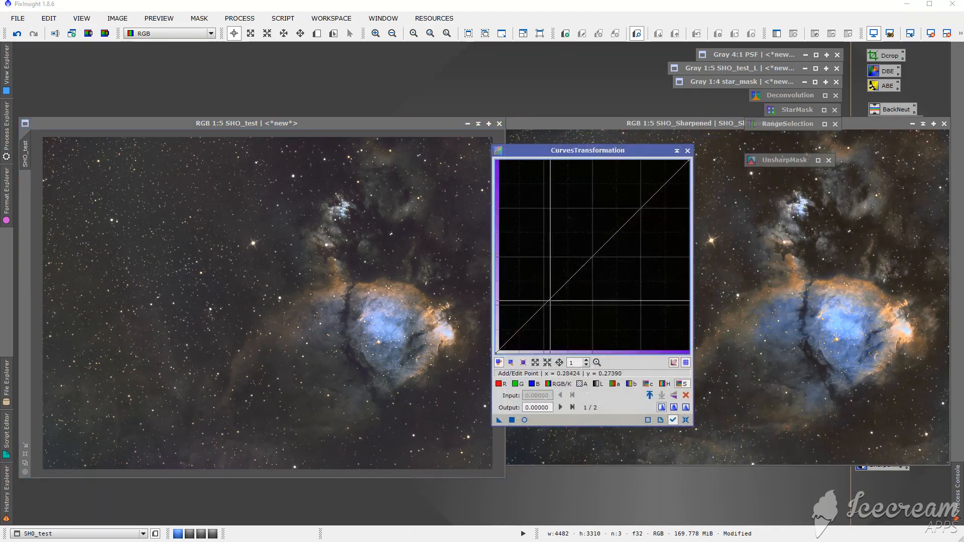
left_click(525, 421)
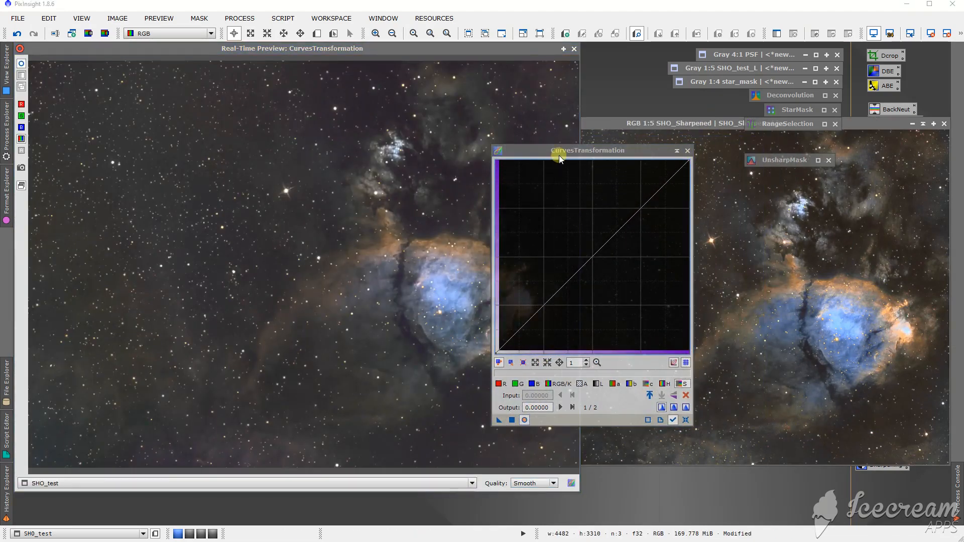
left_click_drag(562, 150, 612, 145)
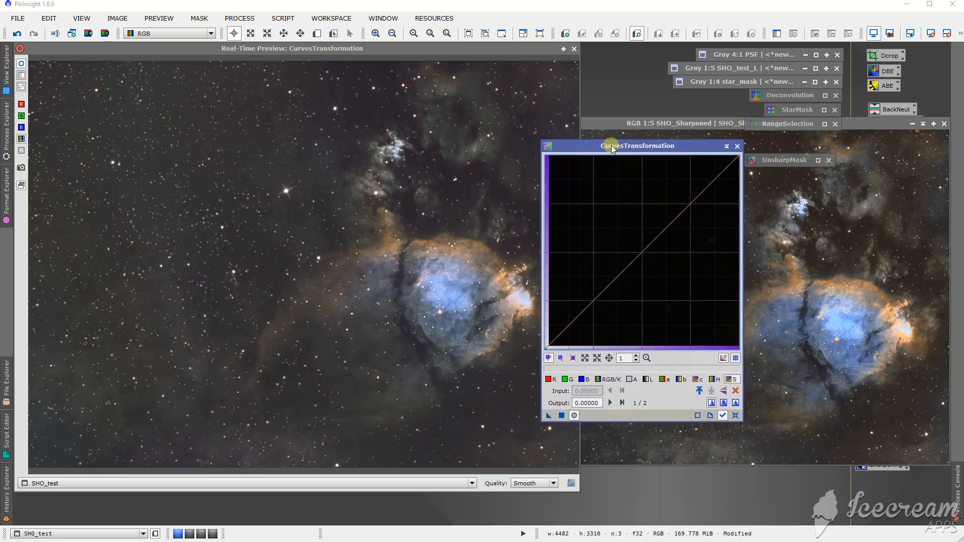
Raise the SHO_test saturation curve with points at about 0.52/0.60 and 0.25/0.30, then close the preview and CurvesTransformation.
left_click_drag(647, 246, 645, 232)
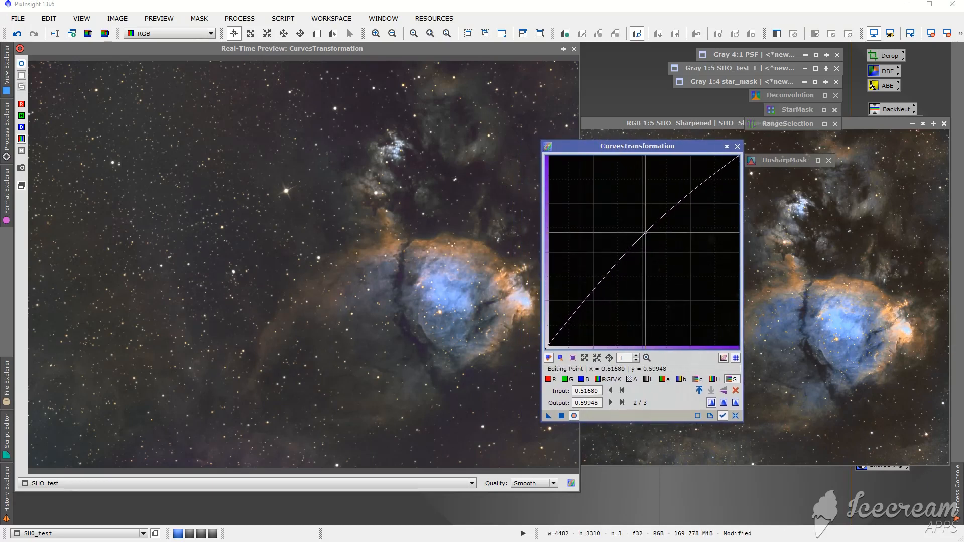
left_click(592, 296)
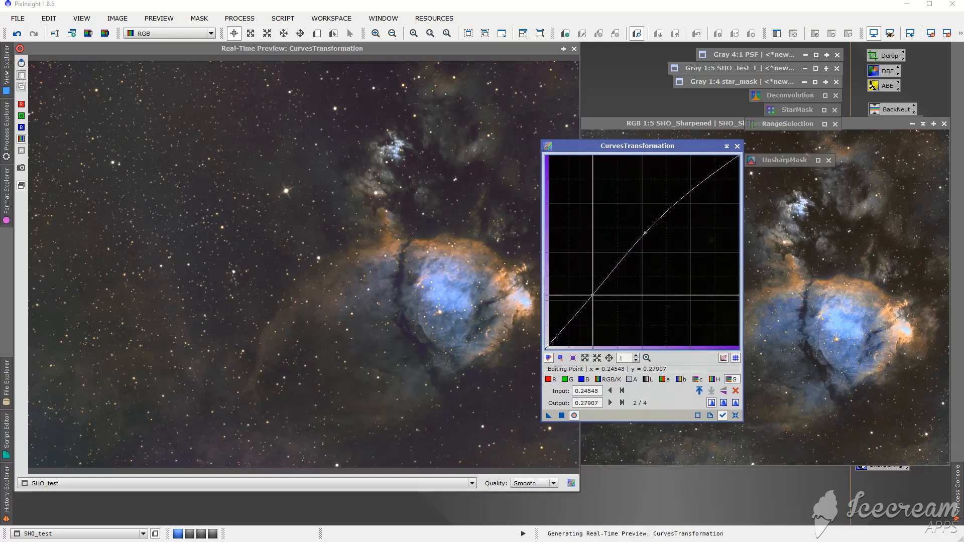
left_click_drag(592, 295, 593, 291)
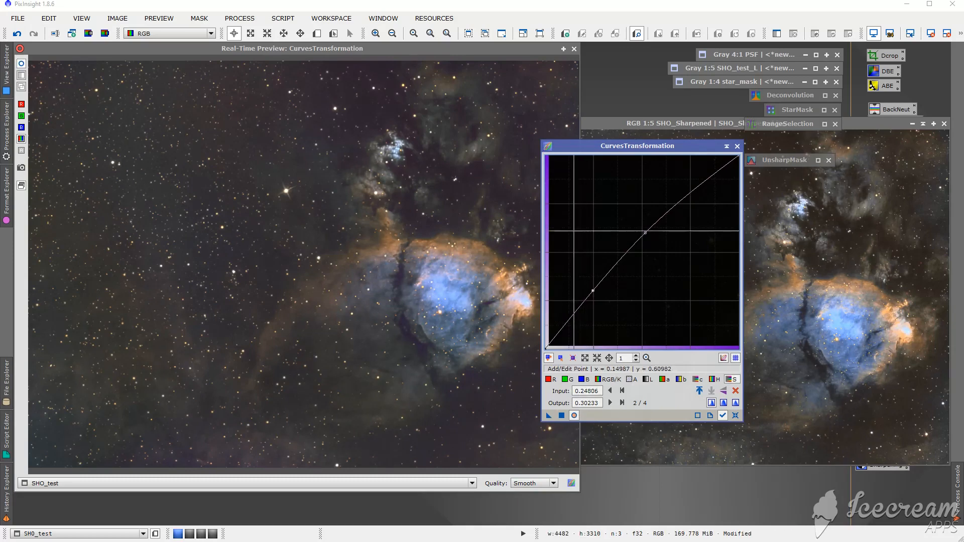
left_click(574, 49)
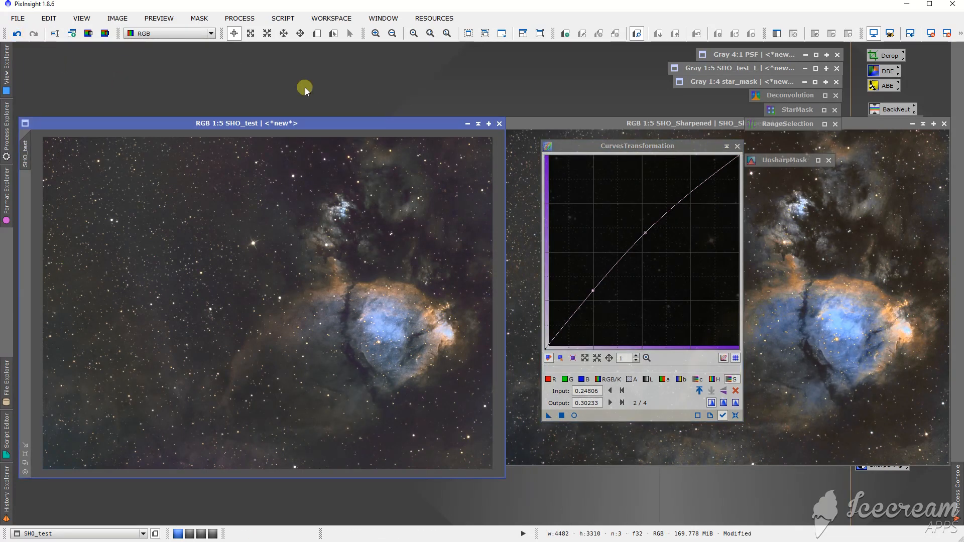
left_click(737, 147)
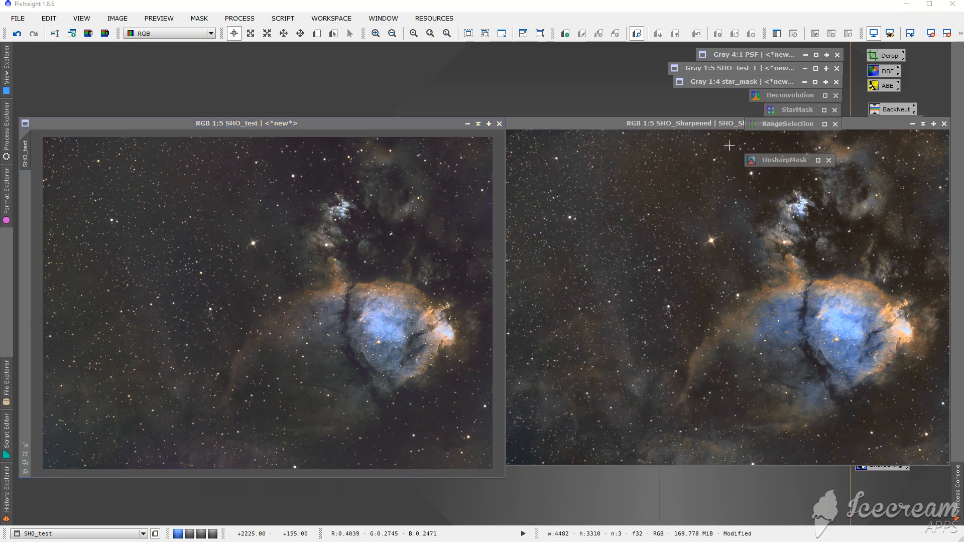
Align SHO_test and SHO_Sharpened side by side below the minimized windows, stacking UnsharpMask under RangeSelection, and compare both images.
left_click_drag(673, 127, 679, 158)
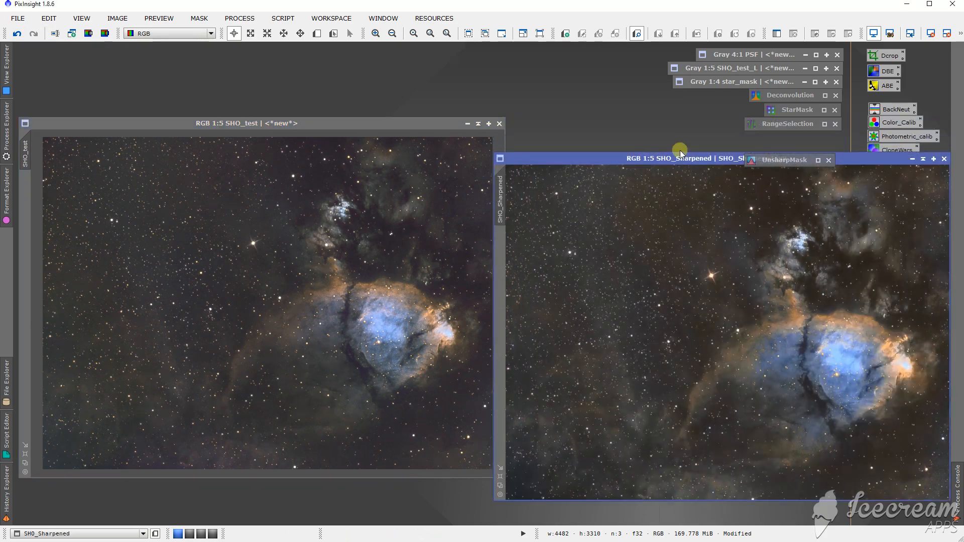
left_click_drag(781, 165, 784, 147)
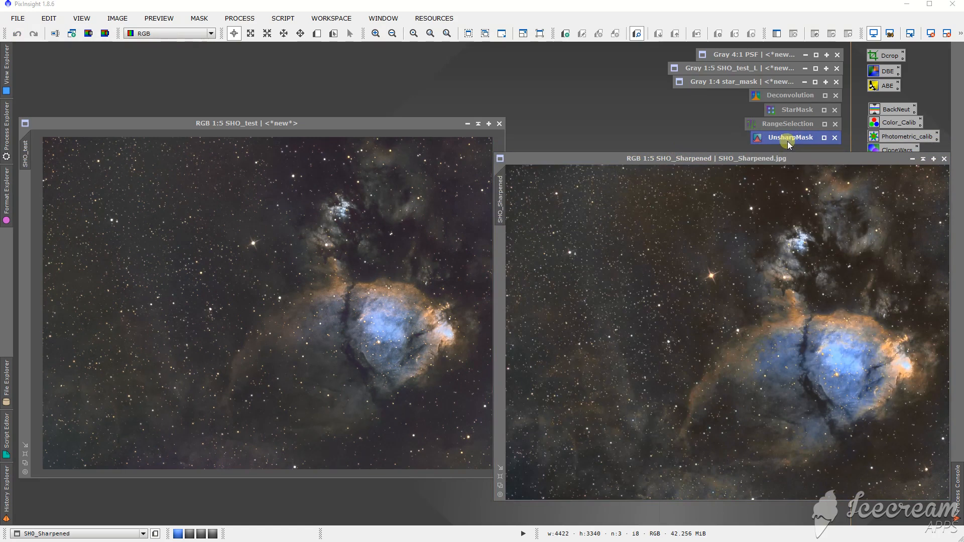
left_click_drag(432, 120, 426, 145)
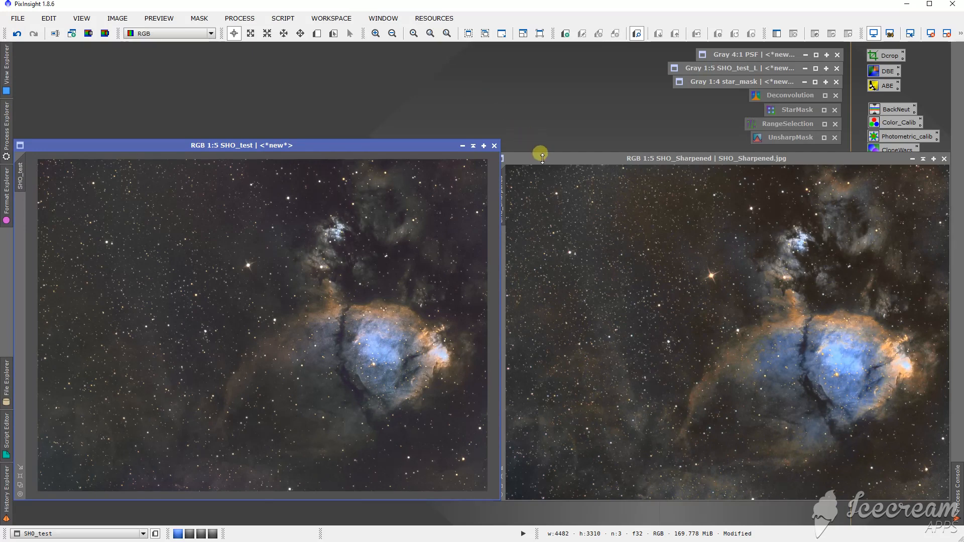
mouse_move(540, 157)
left_mouse_down()
mouse_move(546, 148)
mouse_move(532, 147)
mouse_move(540, 145)
left_mouse_up()
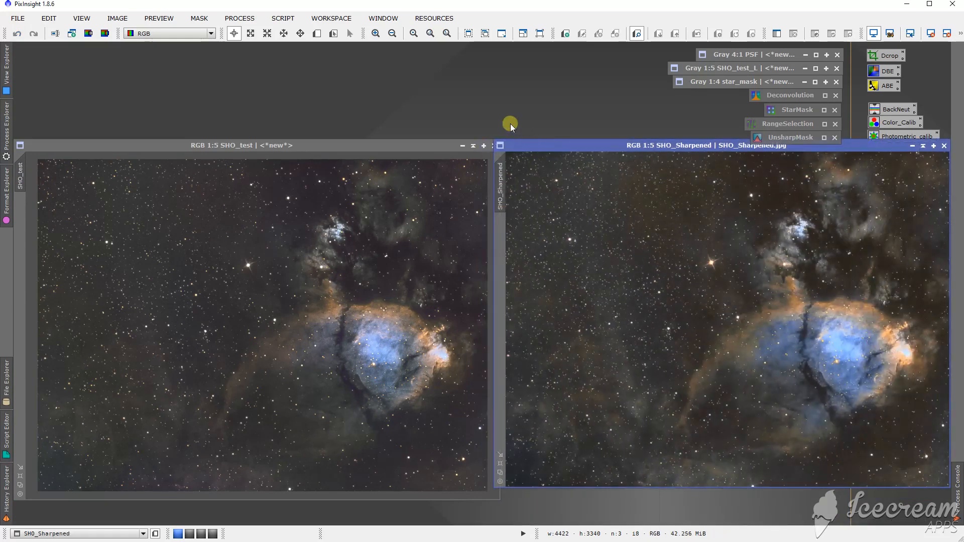
left_click(417, 142)
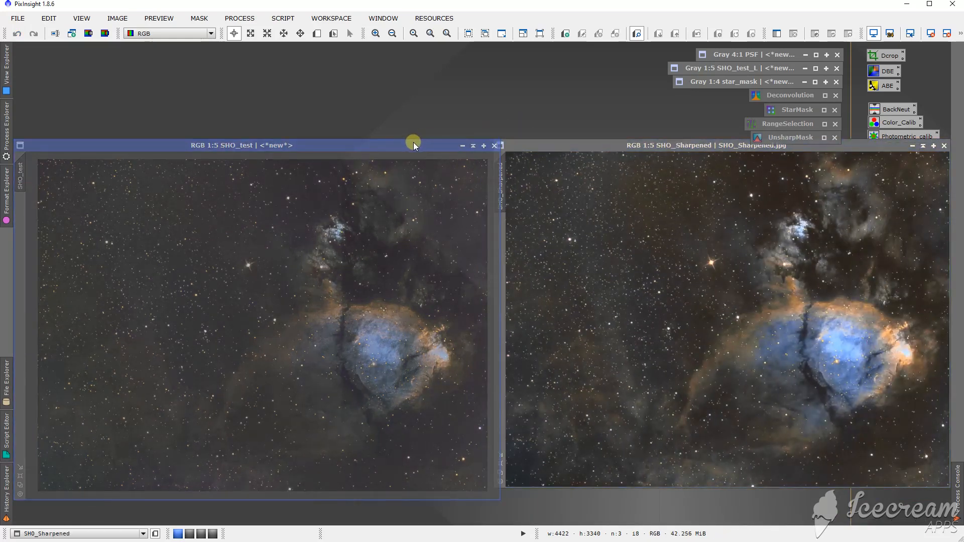
left_click_drag(414, 142, 406, 140)
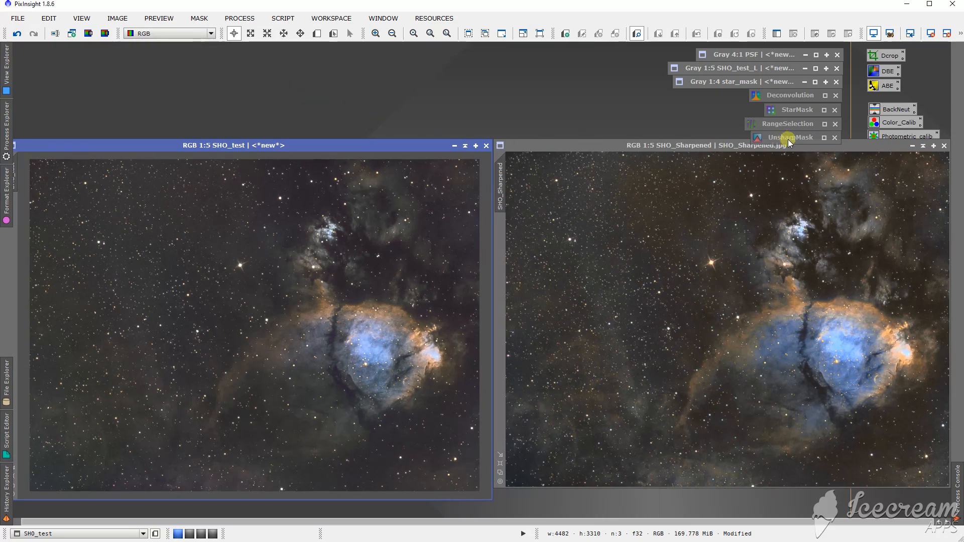
Lay SHO_Sharpened over SHO_test to compare the two versions in the same place.
left_click_drag(843, 147, 389, 145)
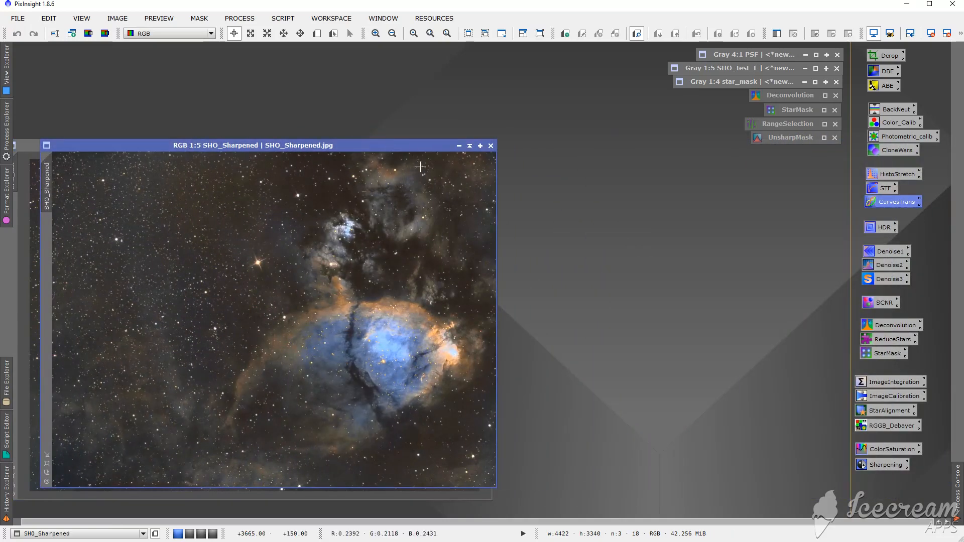
scroll(326, 321, "up", 1)
scroll(374, 309, "down", 1)
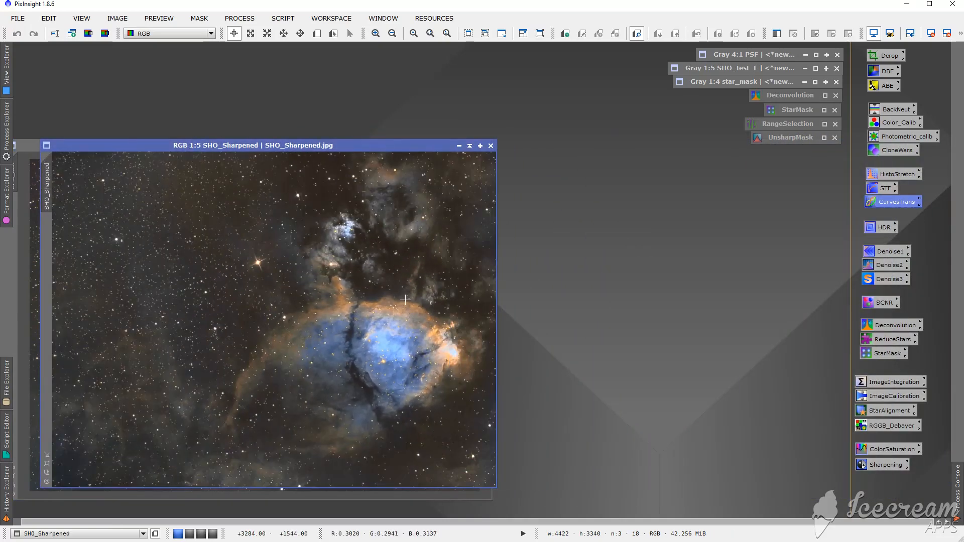